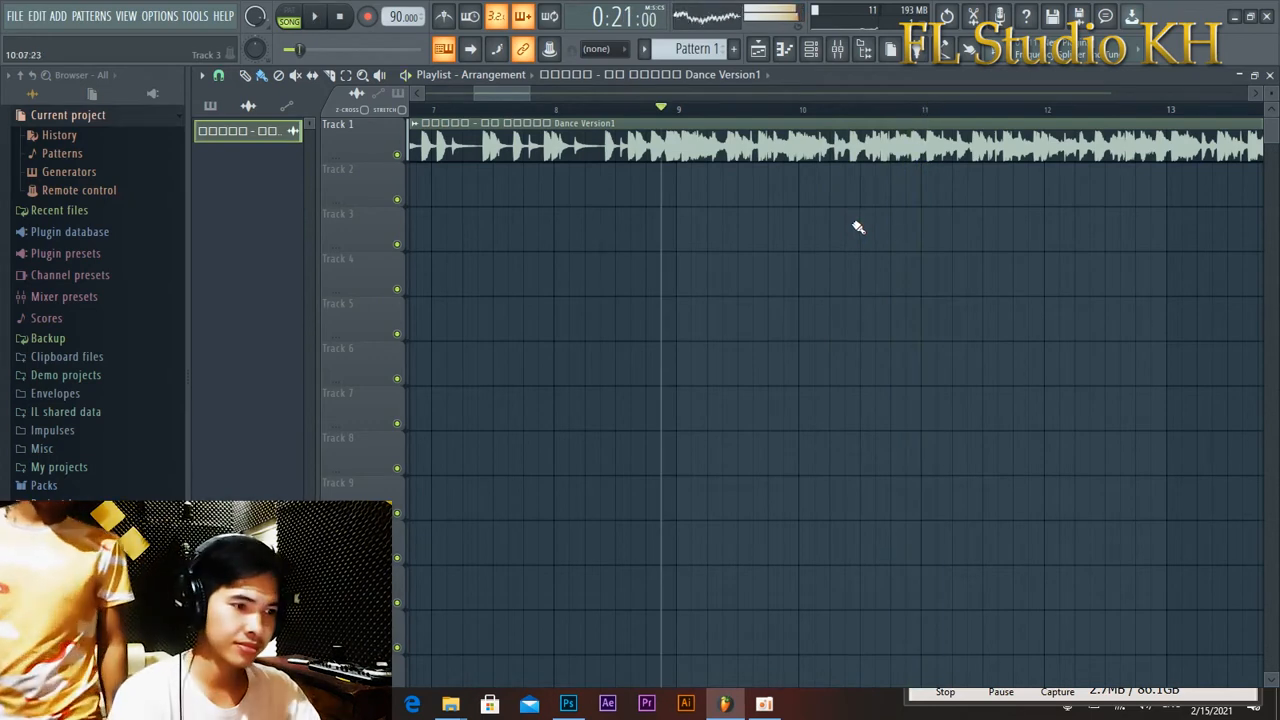
Set the time stretching mode of the Track 1 audio clip to Stretch.
scroll(788, 213, "down", 2, "ctrl")
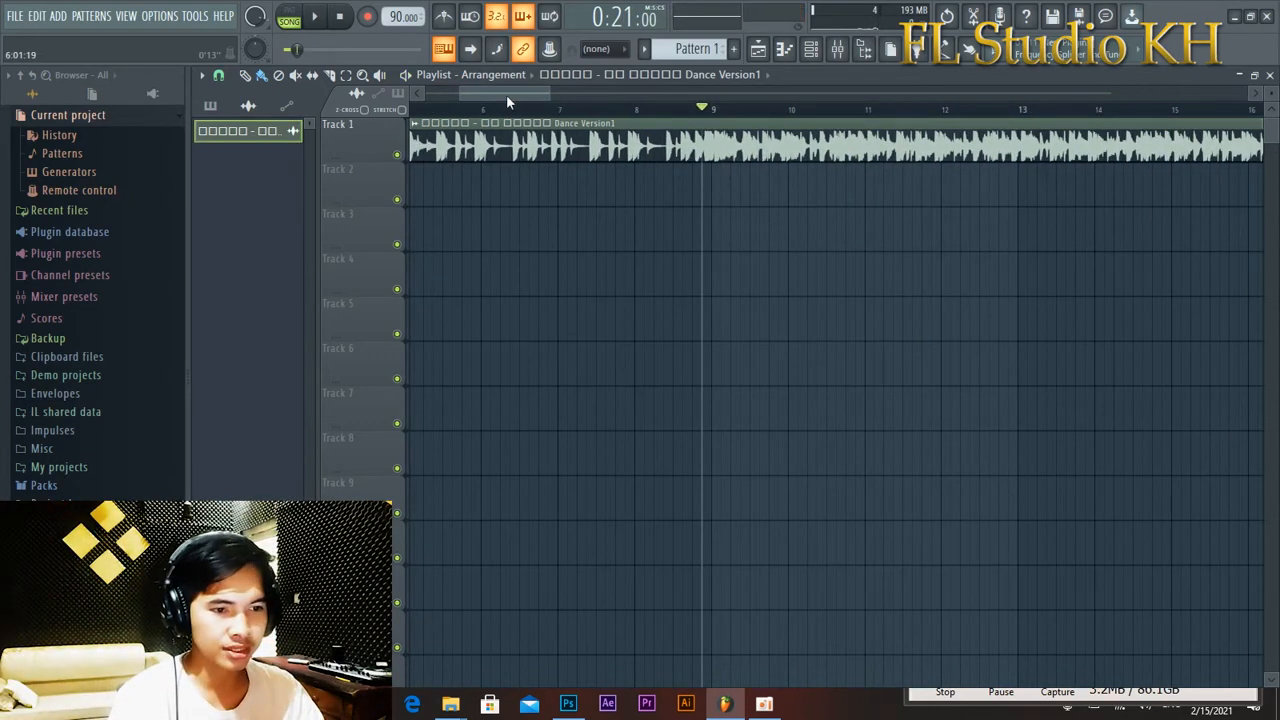
left_click_drag(507, 97, 470, 97)
scroll(705, 178, "down", 1, "ctrl")
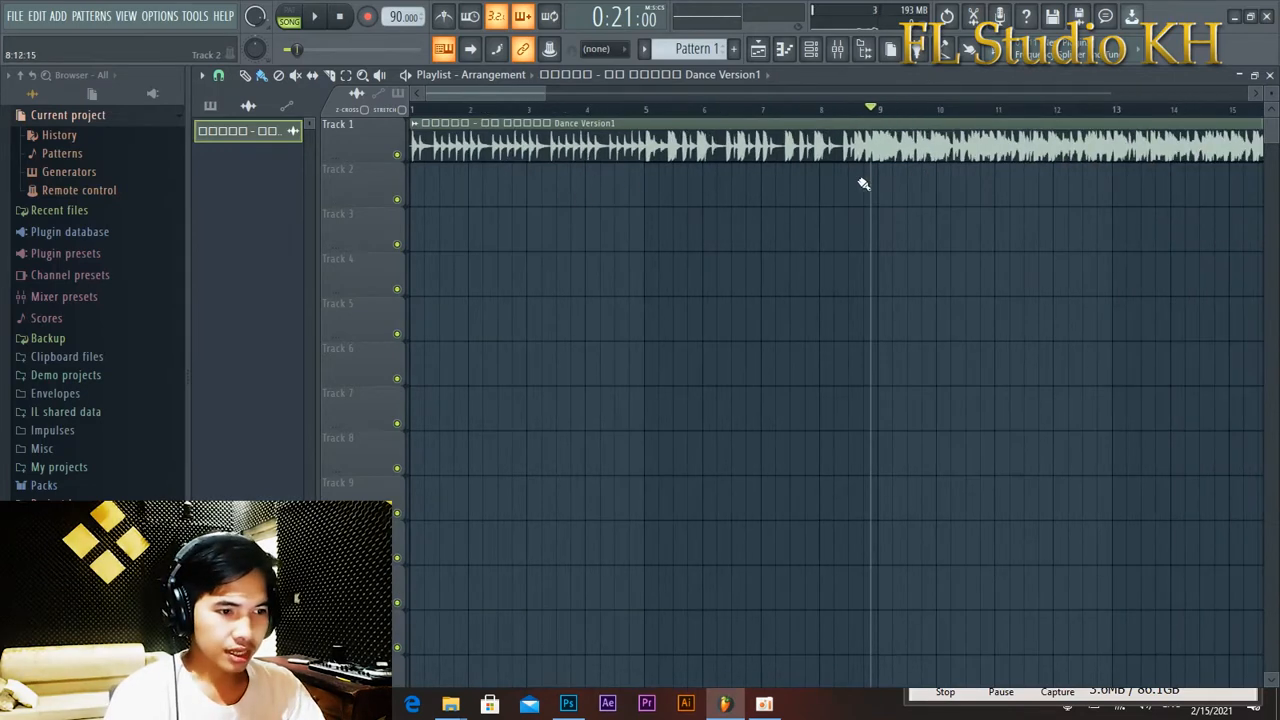
scroll(875, 183, "up", 1)
left_click_drag(483, 92, 441, 99)
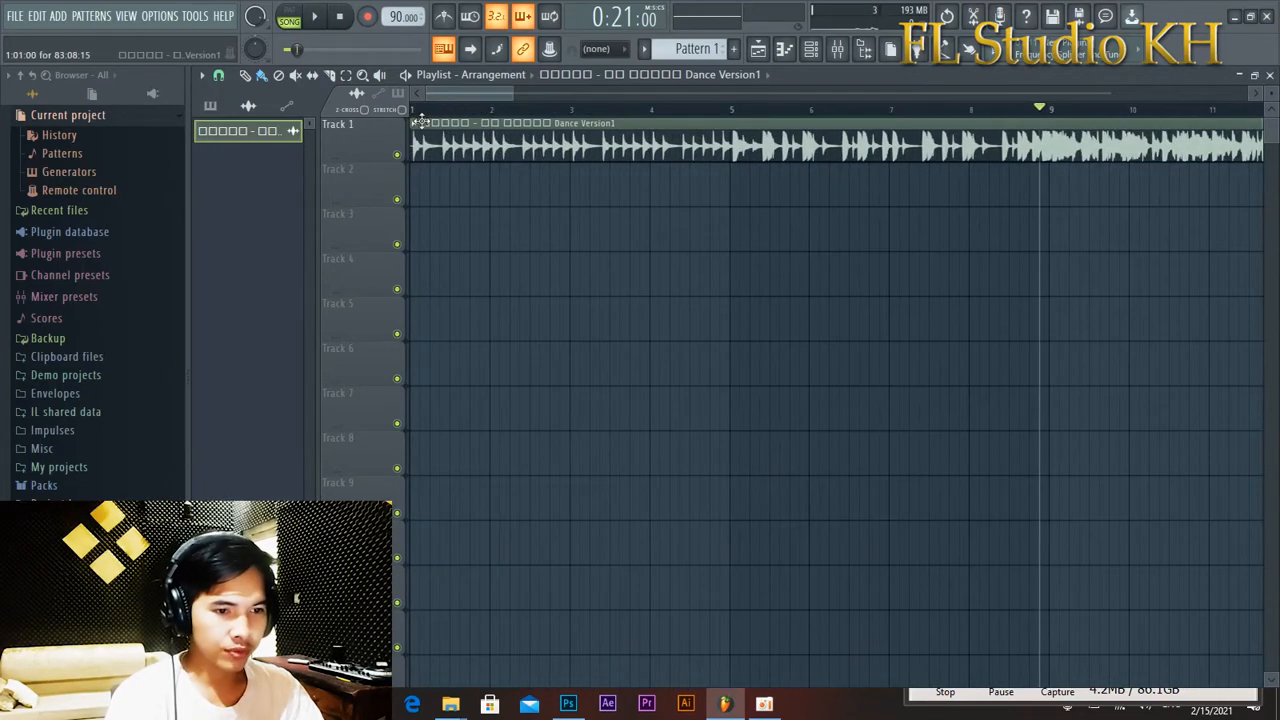
left_click_drag(511, 95, 476, 96)
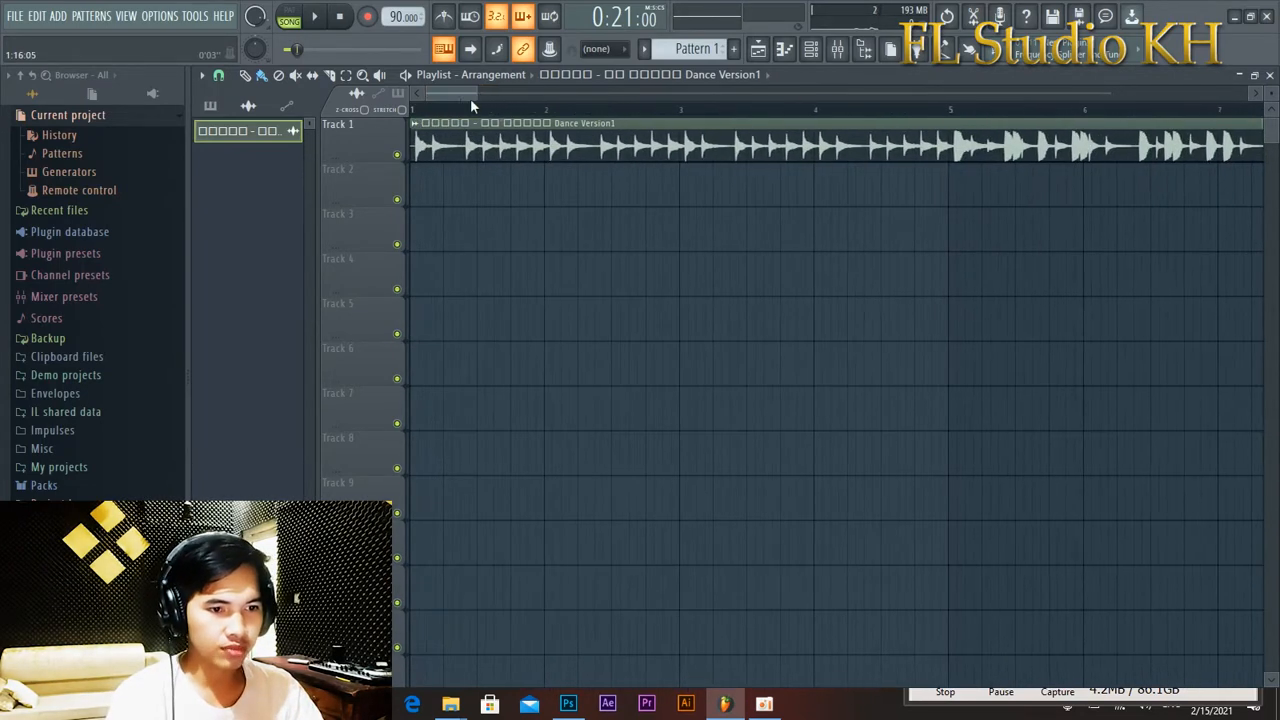
scroll(424, 148, "up", 4)
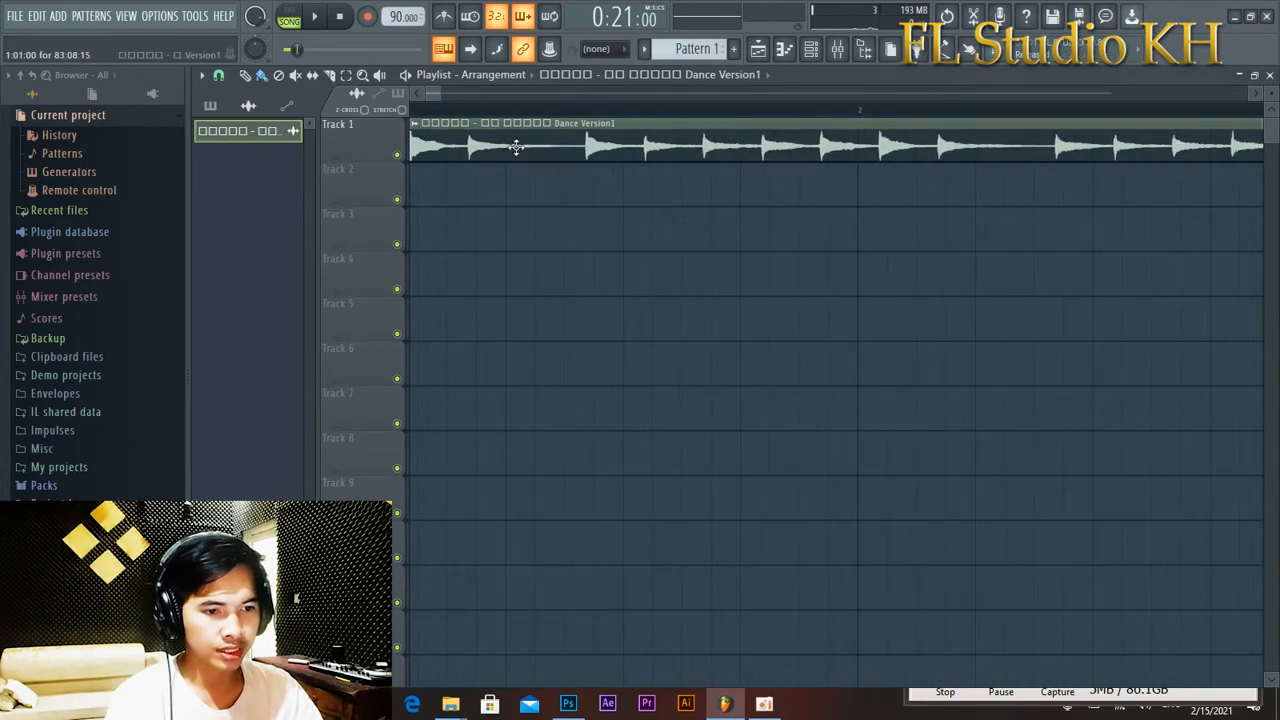
double_click(515, 148)
left_click(640, 280)
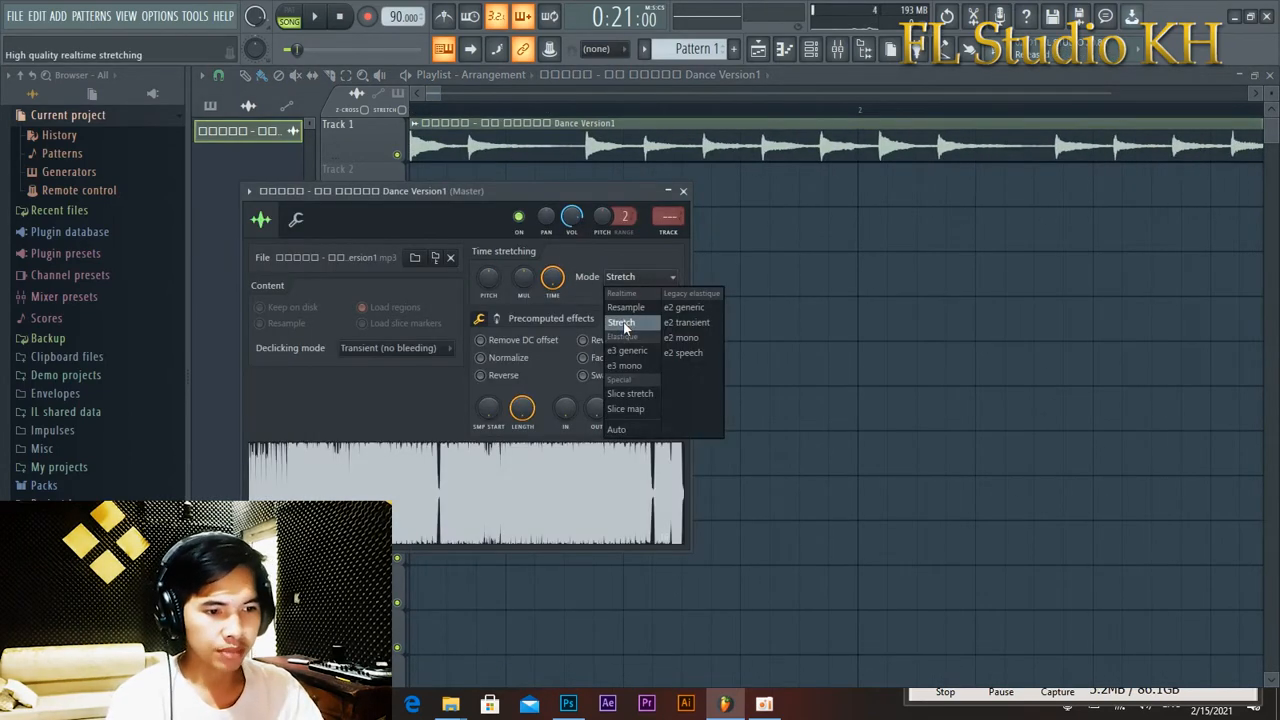
left_click(622, 323)
left_click(683, 191)
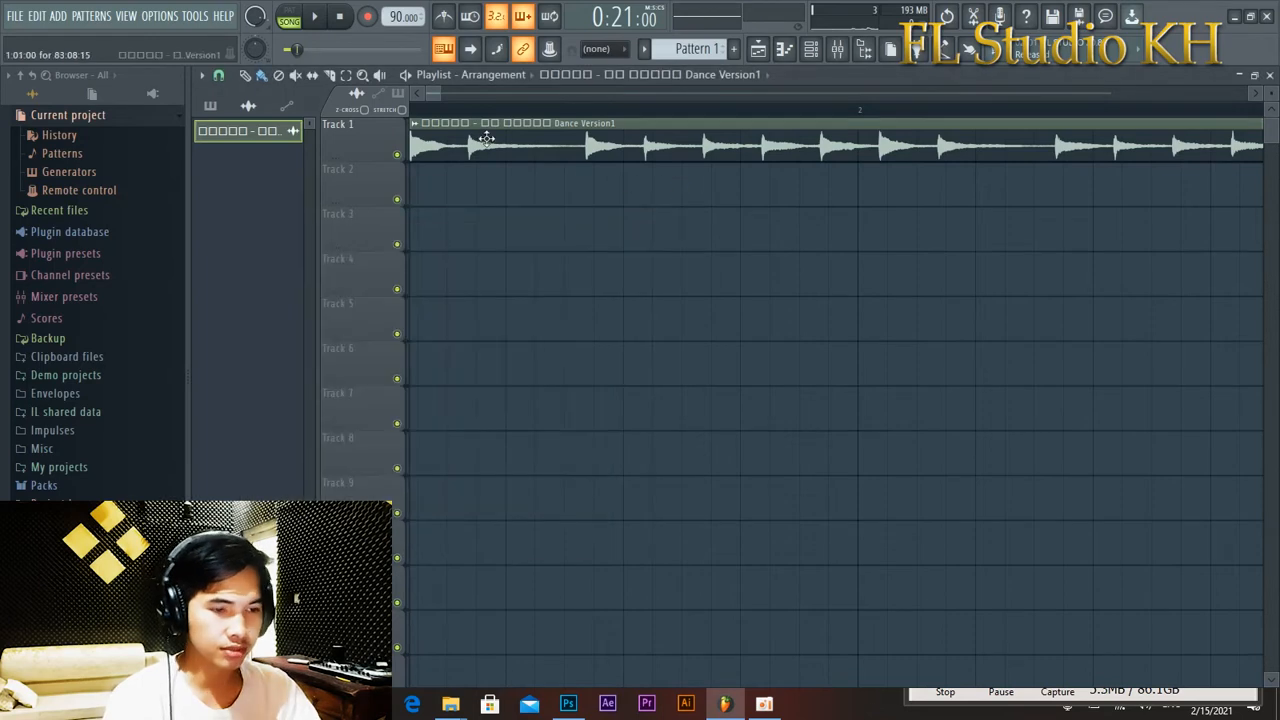
Trim the silence off the start of the Track 1 audio clip and move the clip back to the beginning of bar 1.
left_click_drag(437, 93, 411, 95)
left_click_drag(411, 160, 527, 165)
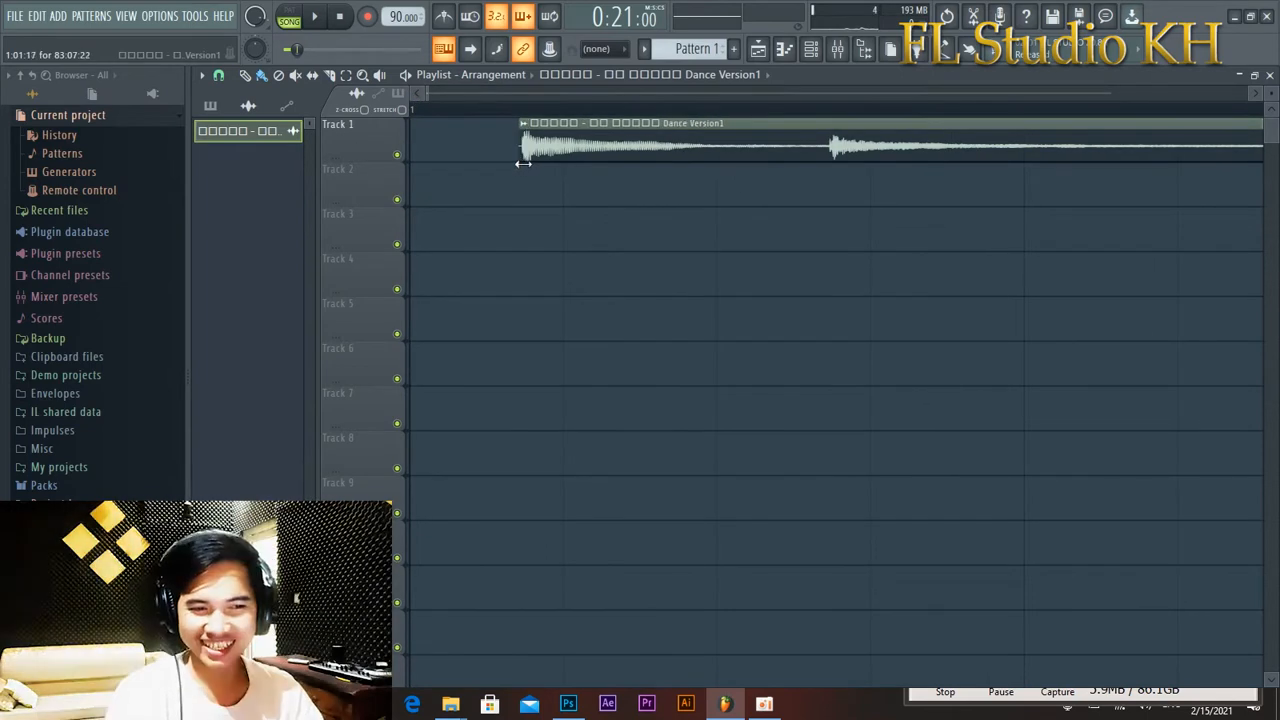
left_click_drag(529, 148, 413, 130)
scroll(506, 145, "down", 4)
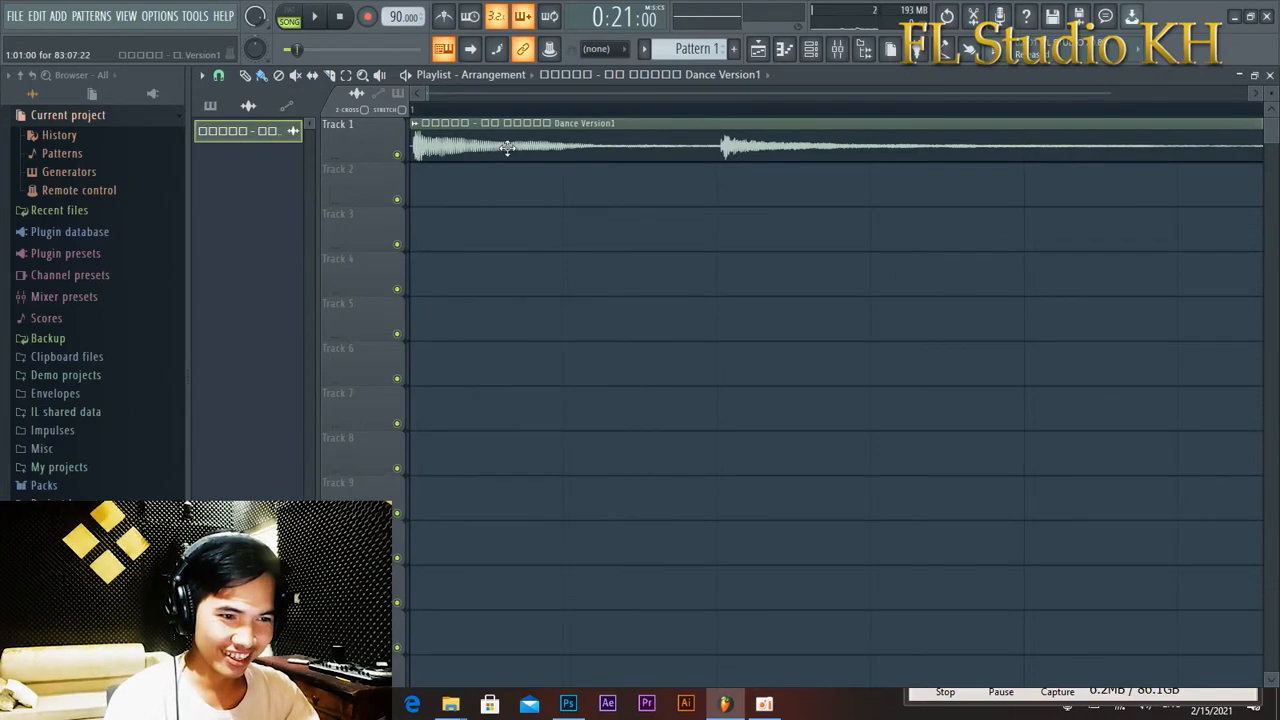
Play the Track 1 audio clip from several positions around bars 5 to 9 to check its beats against the bar grid.
key("space")
scroll(645, 204, "down", 7)
key("space")
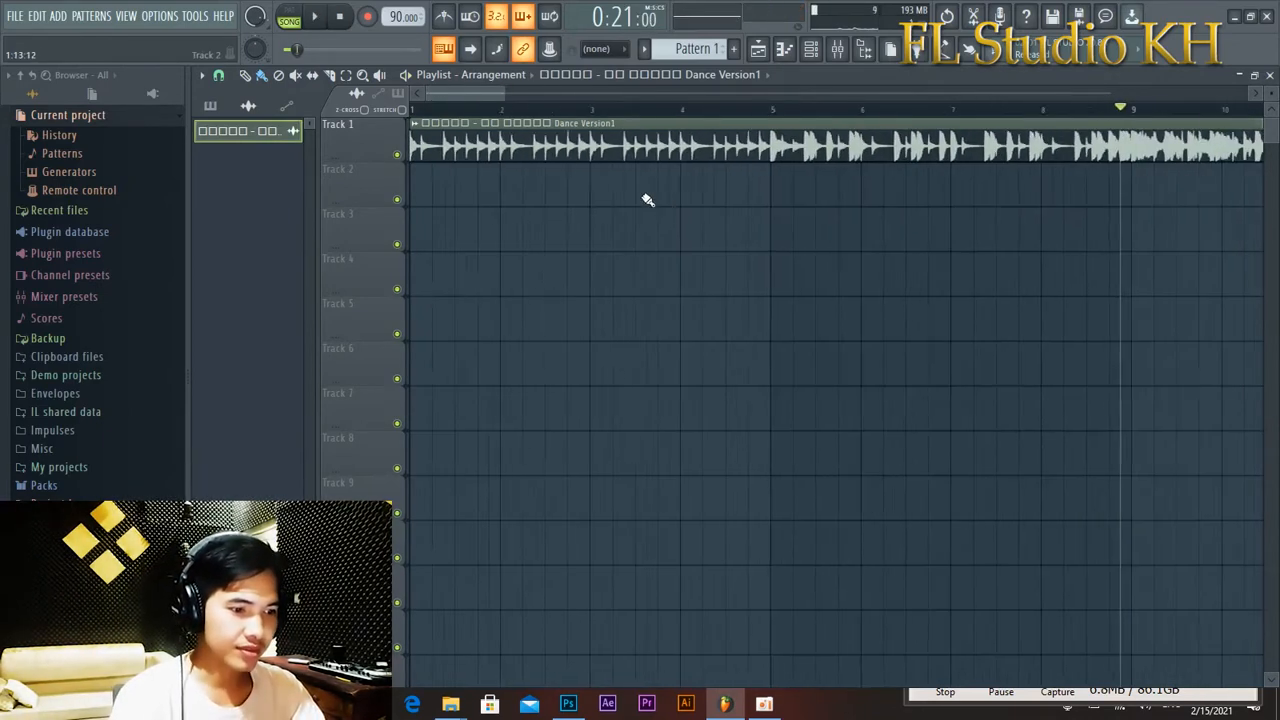
scroll(925, 205, "up", 4)
left_click(721, 109)
key("space")
key("space")
left_click(609, 109)
key("space")
scroll(706, 154, "down", 4)
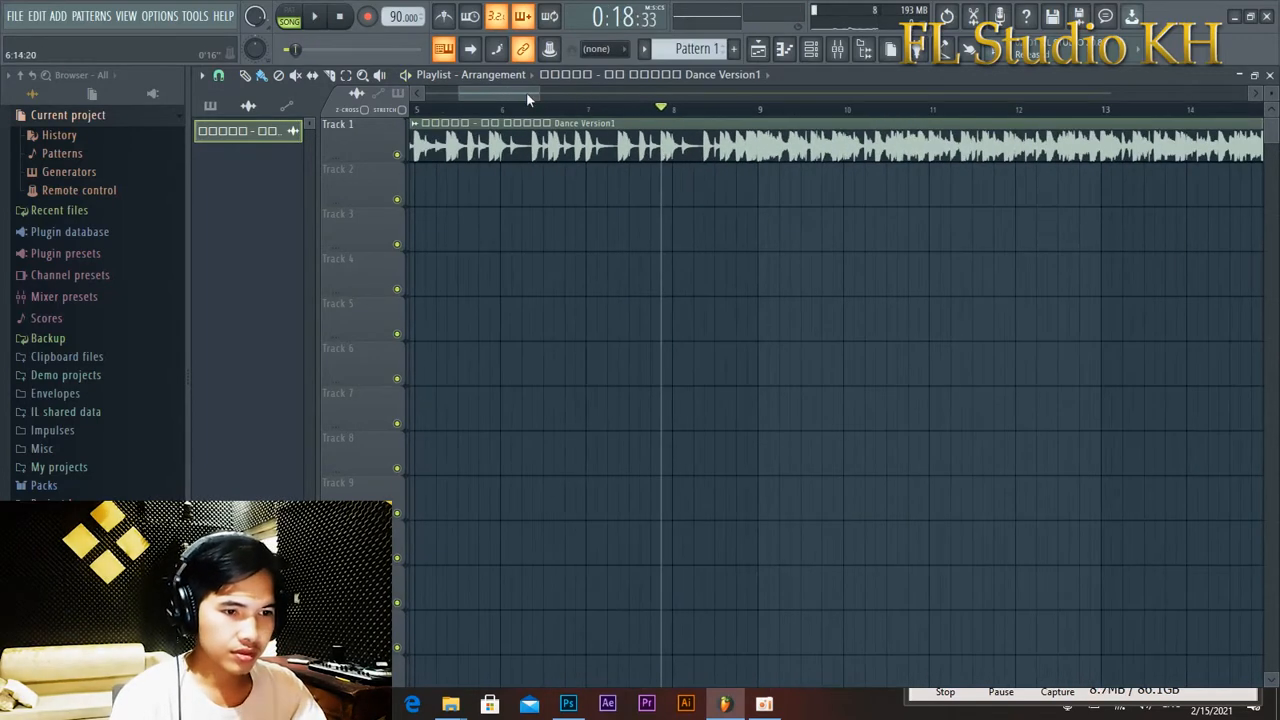
left_click(521, 113)
scroll(651, 186, "up", 3)
key("space")
scroll(665, 196, "up", 2)
scroll(670, 202, "down", 6)
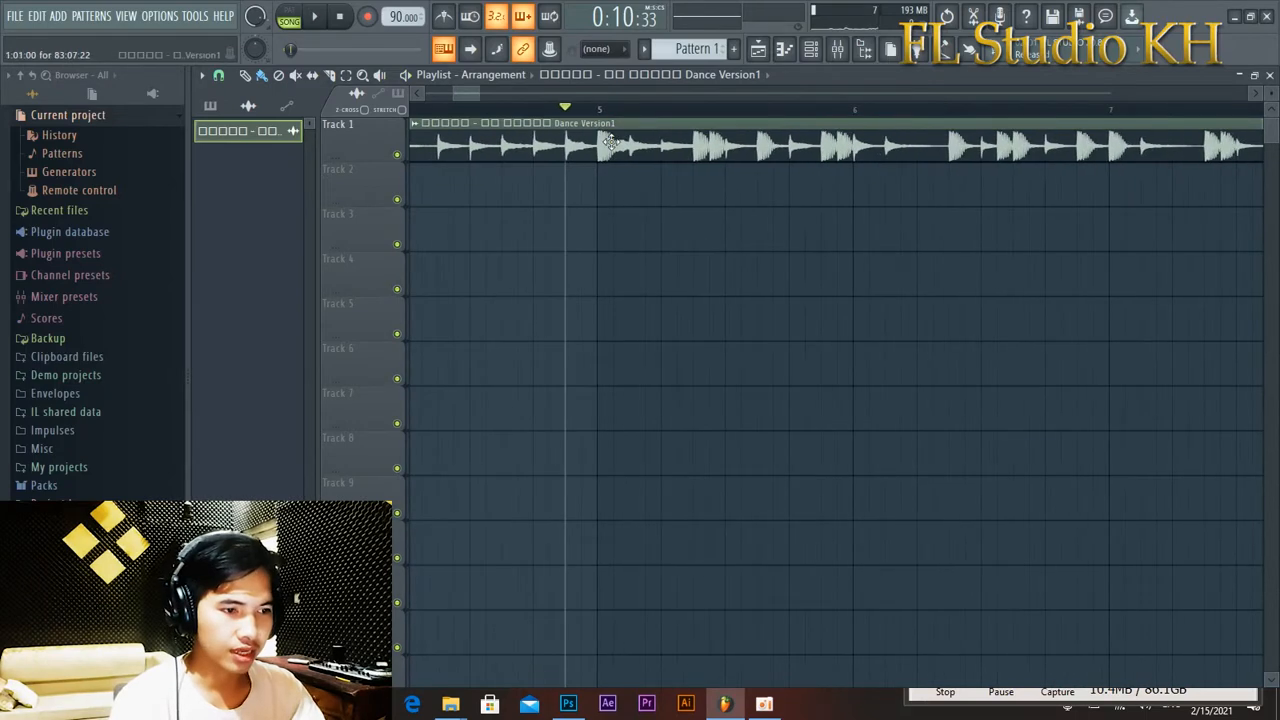
Select the range from bar 5 to bar 9 in the playlist timeline and play it back.
scroll(720, 158, "up", 2)
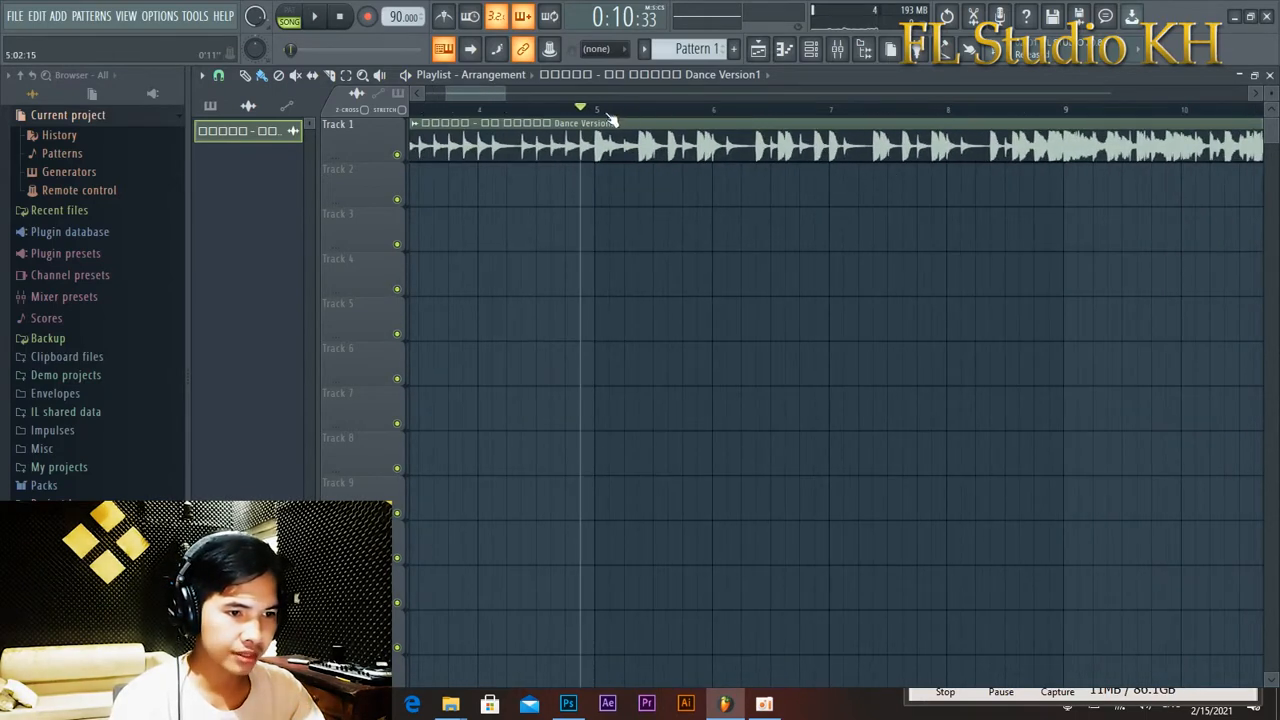
left_click_drag(600, 112, 1061, 120)
scroll(660, 215, "up", 3)
scroll(650, 212, "up", 3)
key("space")
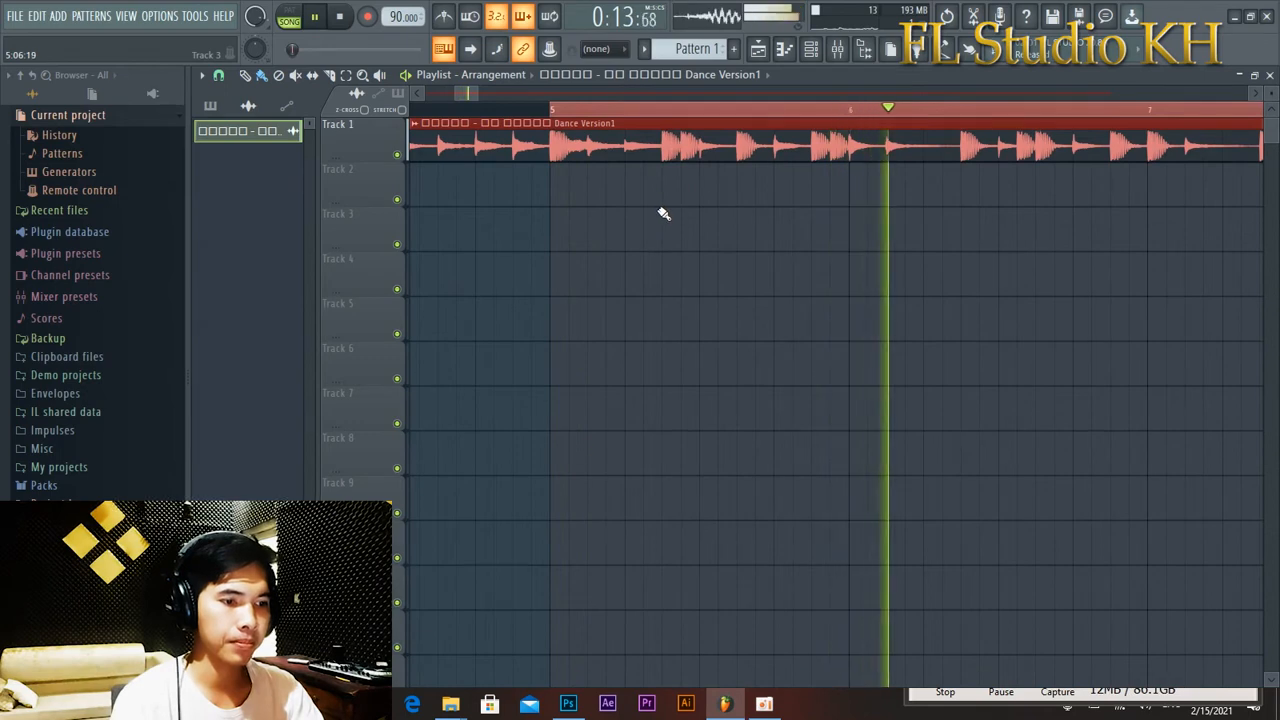
scroll(730, 222, "down", 1)
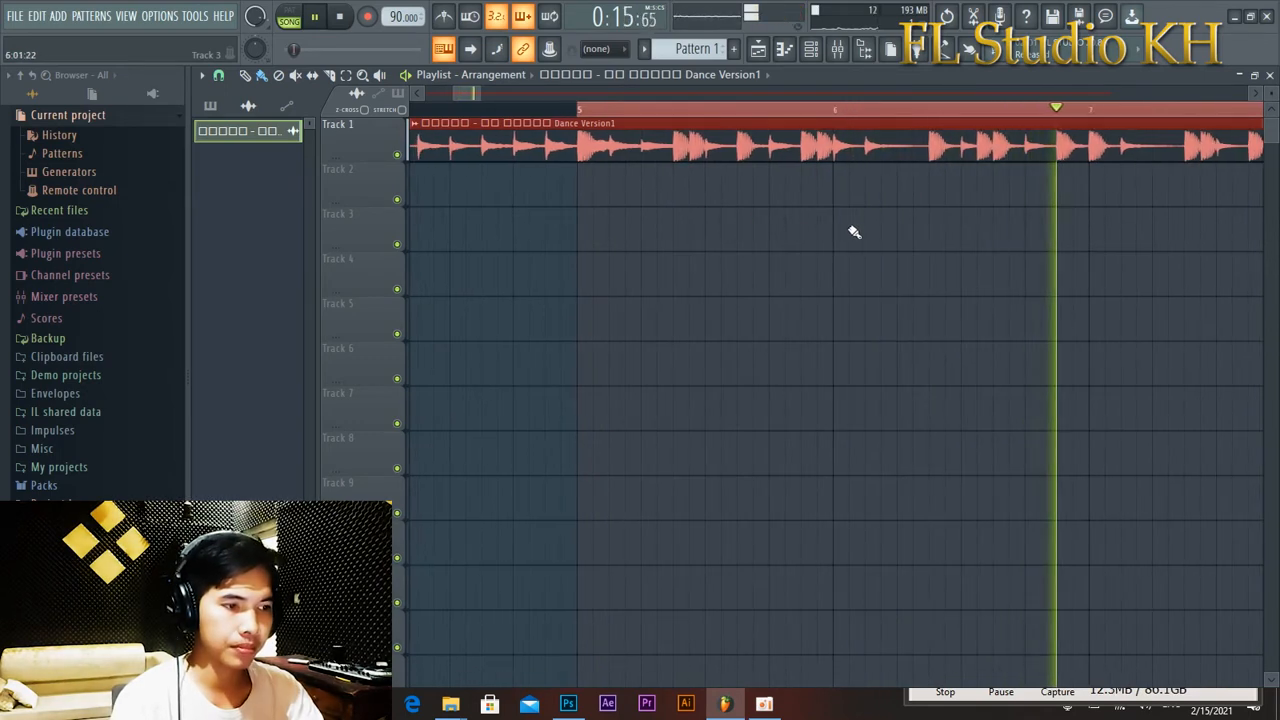
key("space")
scroll(585, 184, "up", 2)
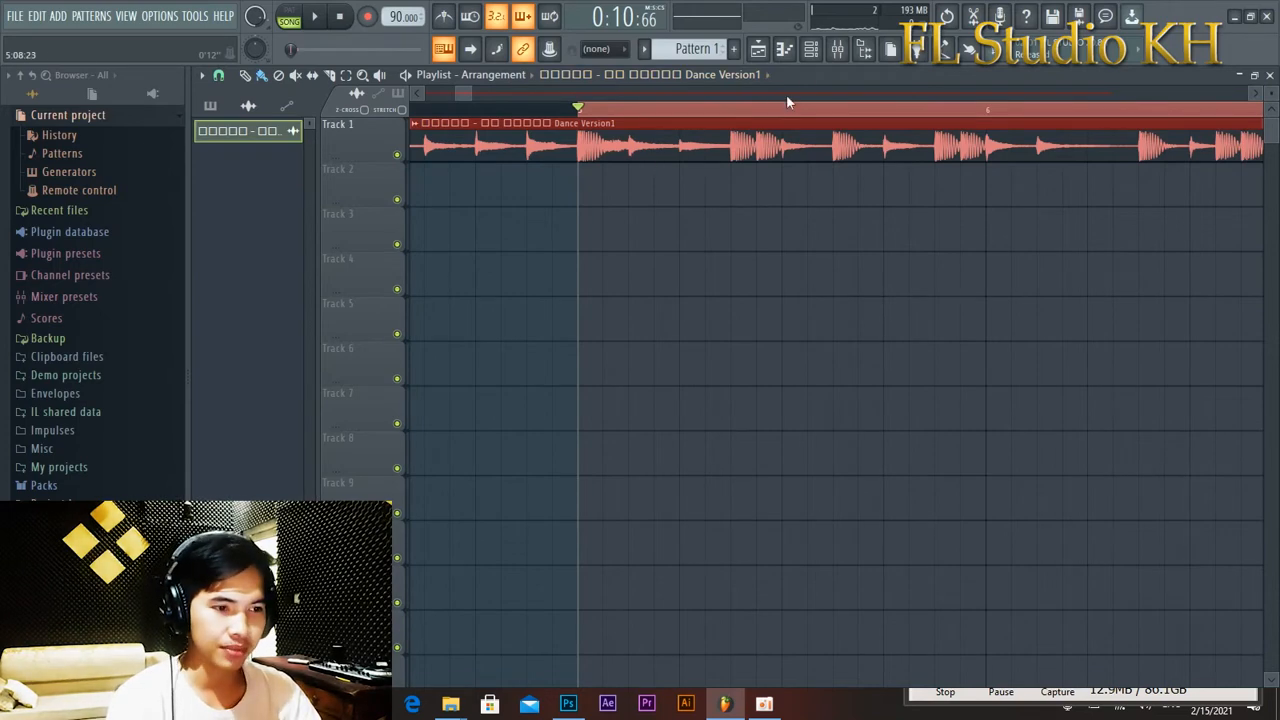
Show the channel rack and filter it to the Unsorted channels.
left_click(813, 52)
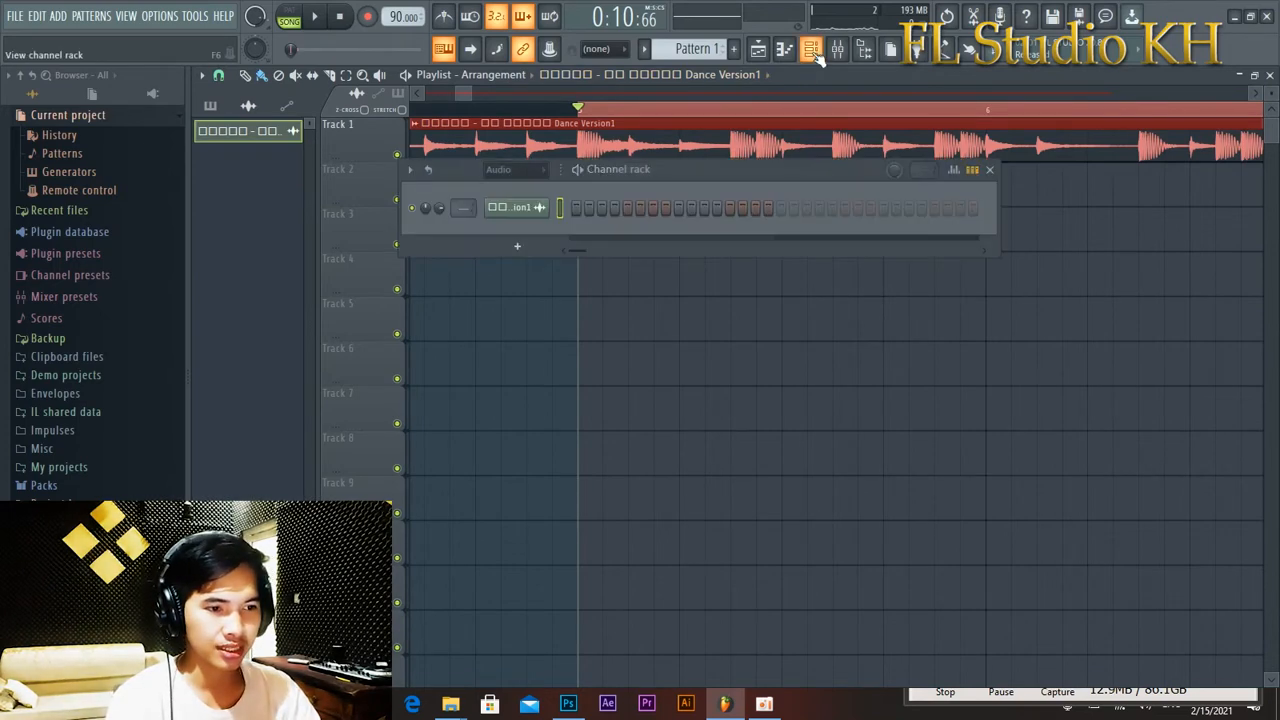
left_click(518, 170)
left_click(511, 220)
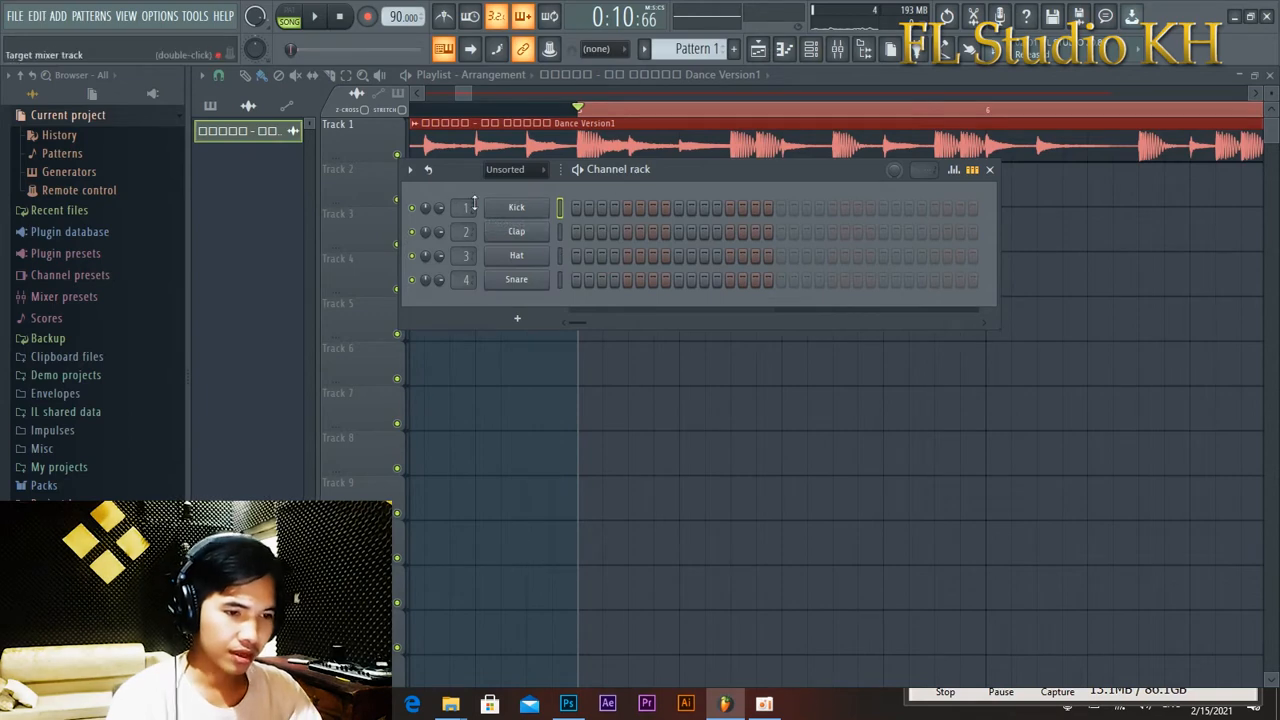
left_click(516, 208)
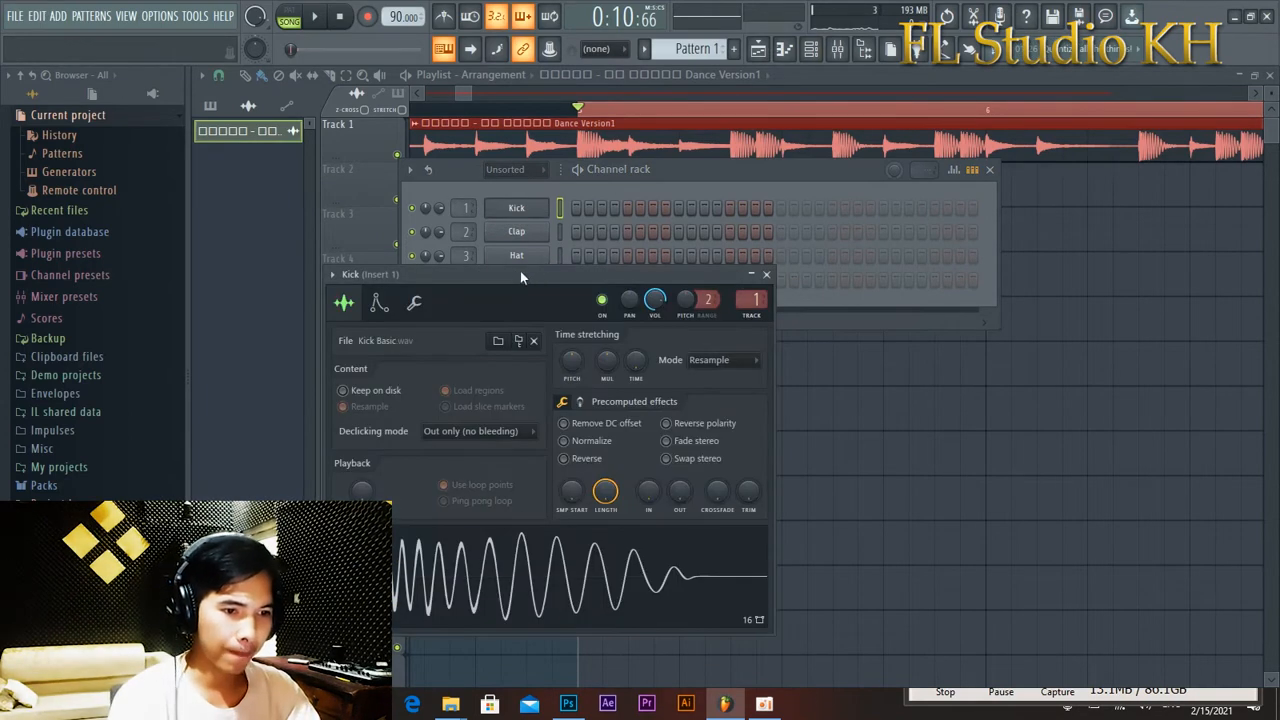
left_click_drag(520, 271, 580, 263)
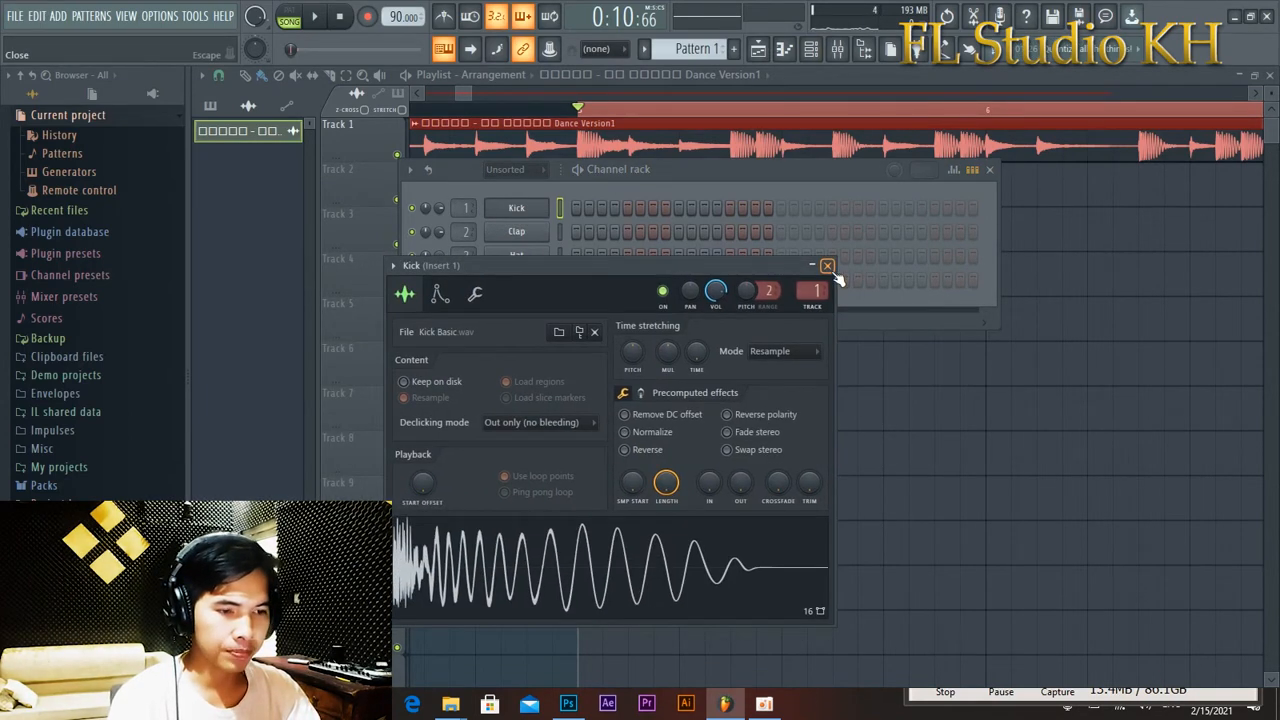
left_click(827, 266)
right_click(526, 214)
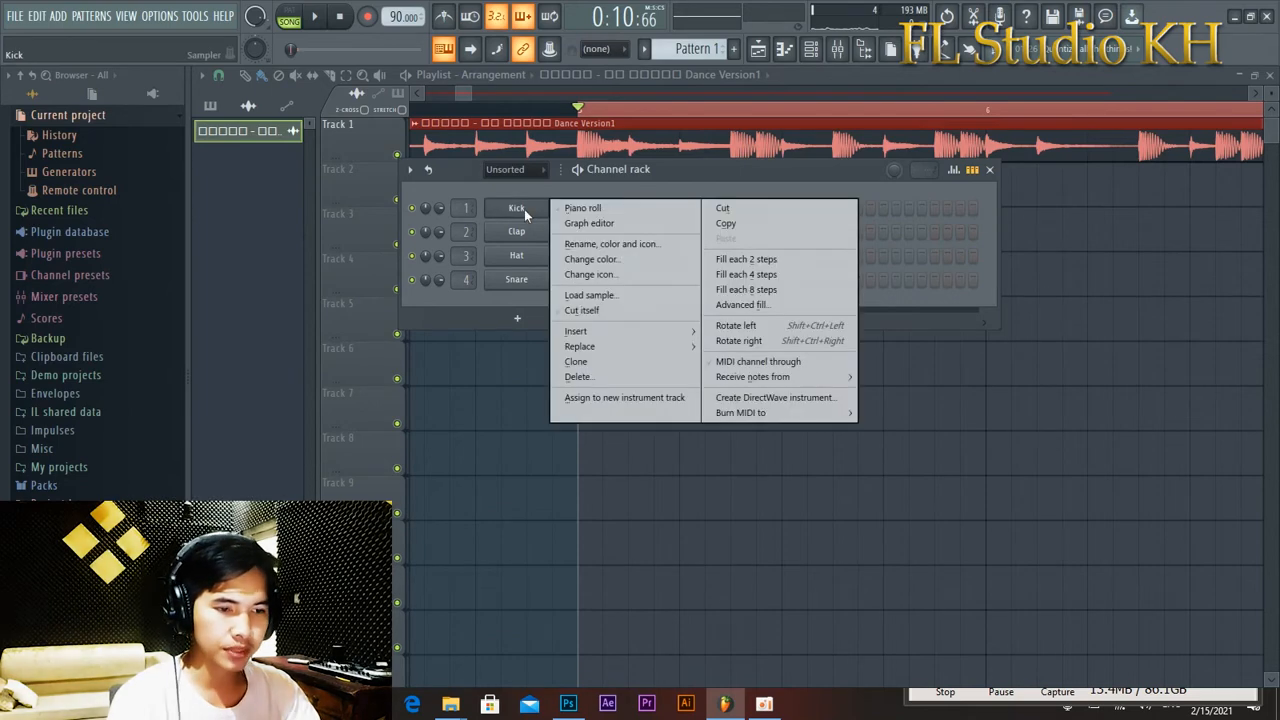
left_click(526, 211)
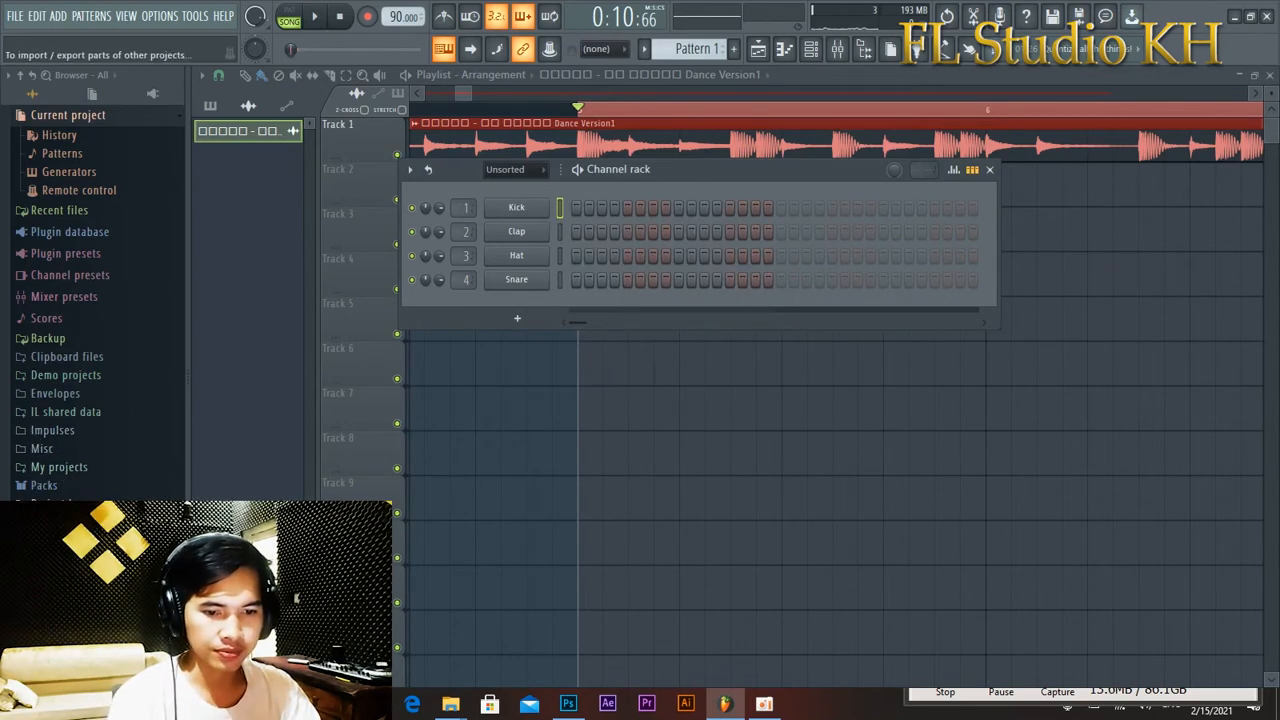
Expand the Kicks folder of the Drums (ModeAudio) pack in the browser.
left_click(62, 486)
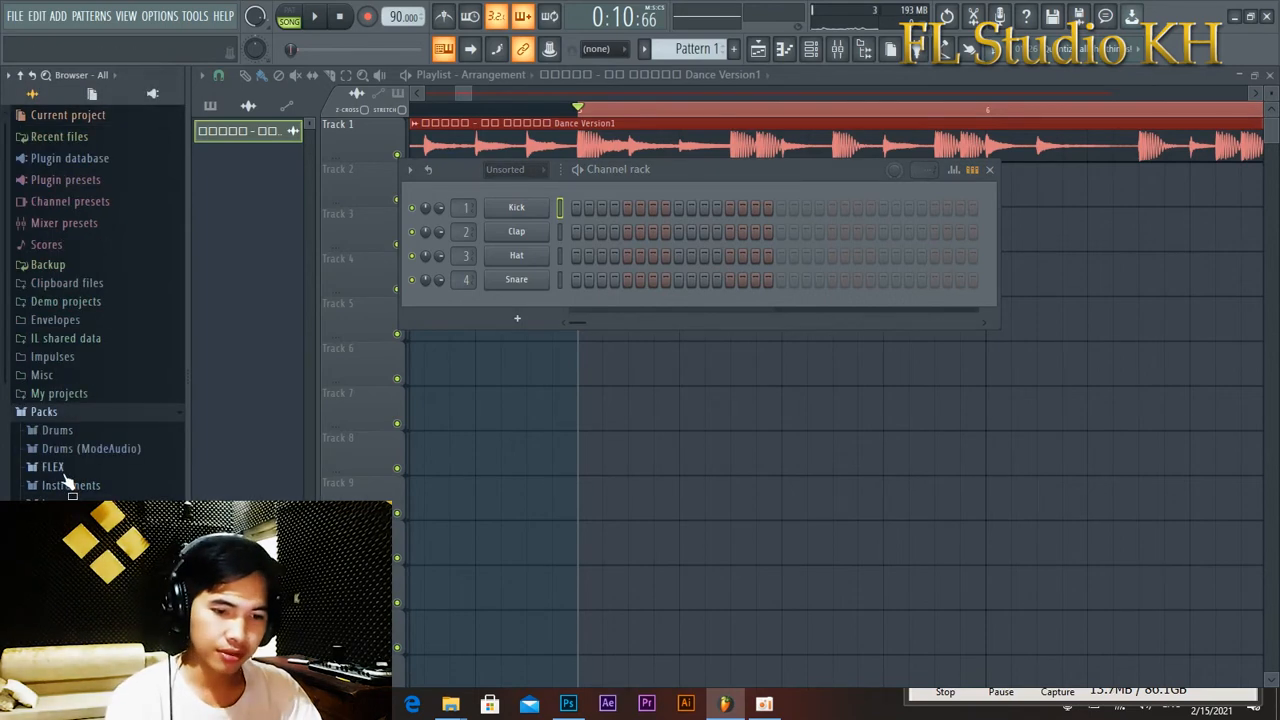
left_click(82, 450)
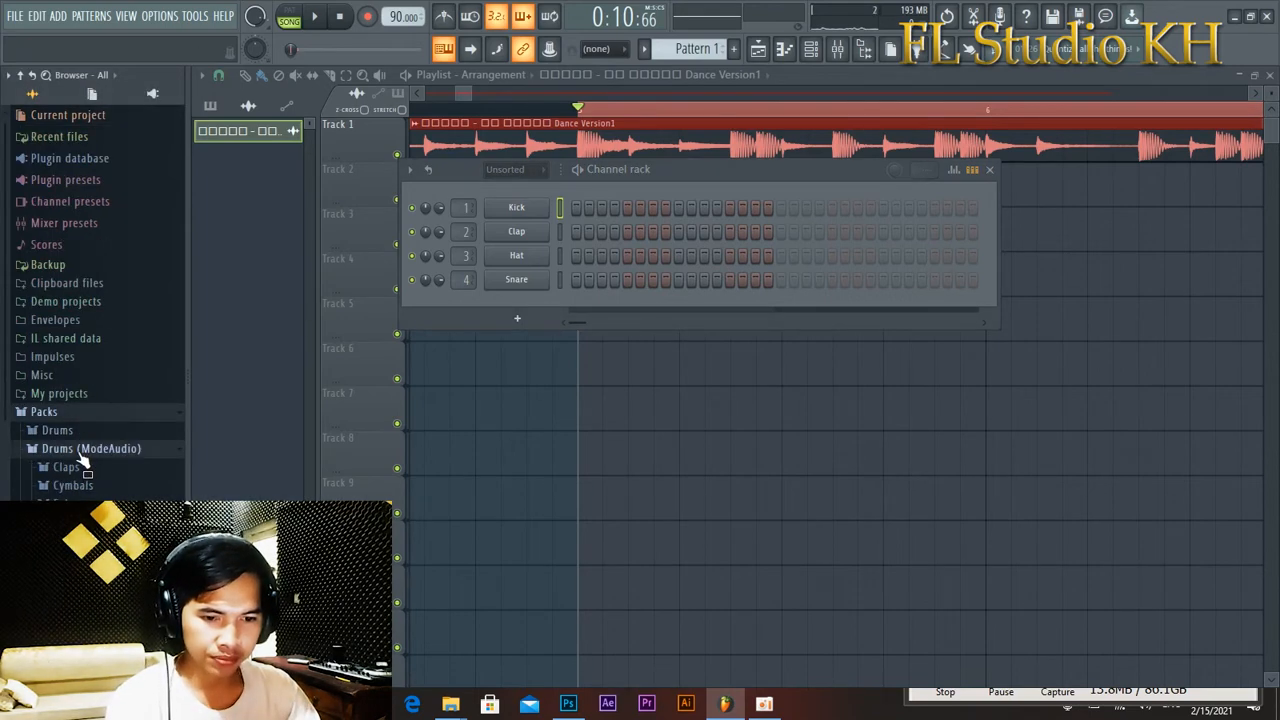
left_click(66, 339)
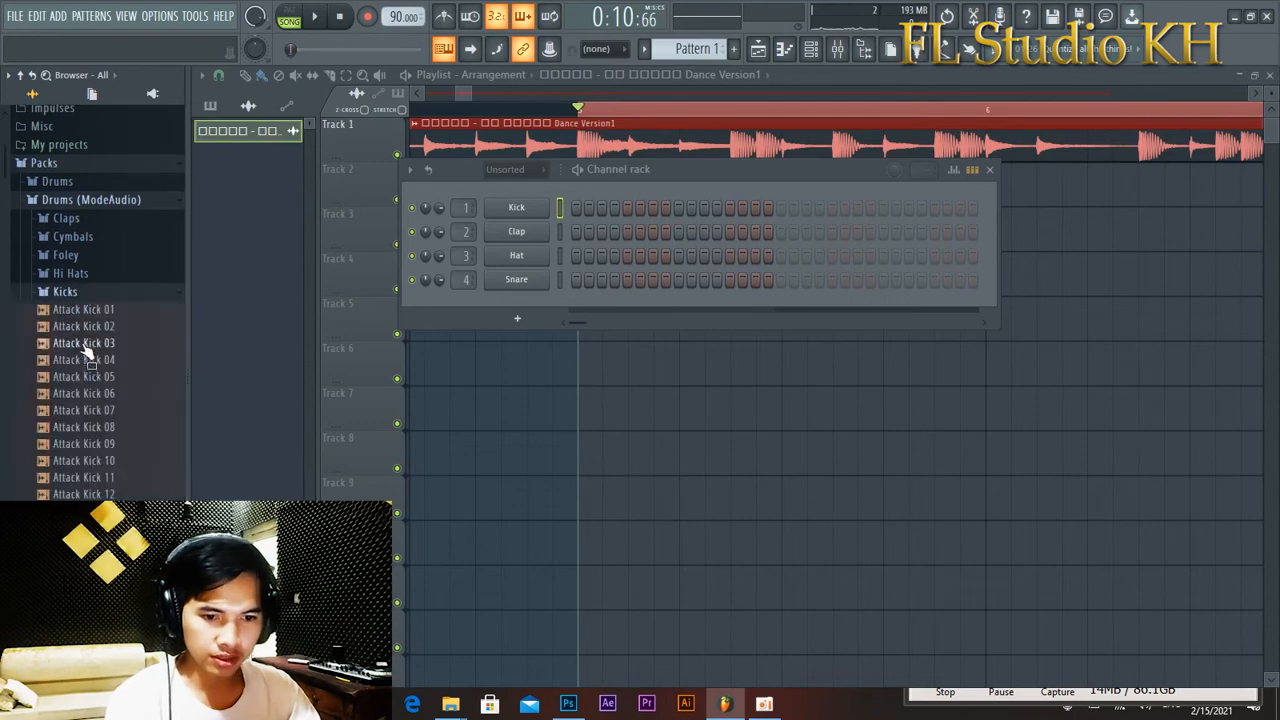
scroll(90, 330, "down", 4)
Audition the Attack Kick samples one after another from Attack Kick 09 to Attack Kick 55.
left_click(88, 242)
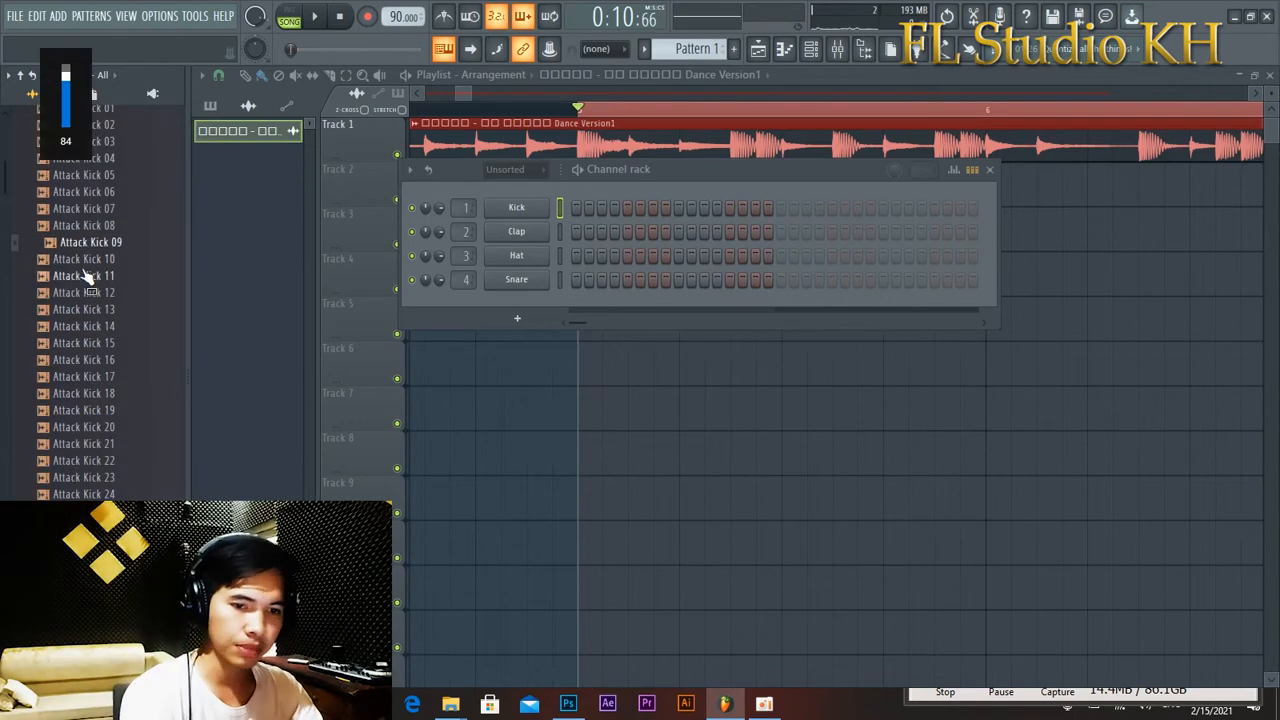
left_click(92, 326)
key("Down")
key("Down")
key("Down")
key("Down")
key("Down")
key("Down")
key("Down")
key("Down")
key("Down")
key("Down")
key("Down")
key("Down")
key("Down")
key("Down")
key("Down")
key("Down")
key("Down")
key("Down")
key("Down")
key("Down")
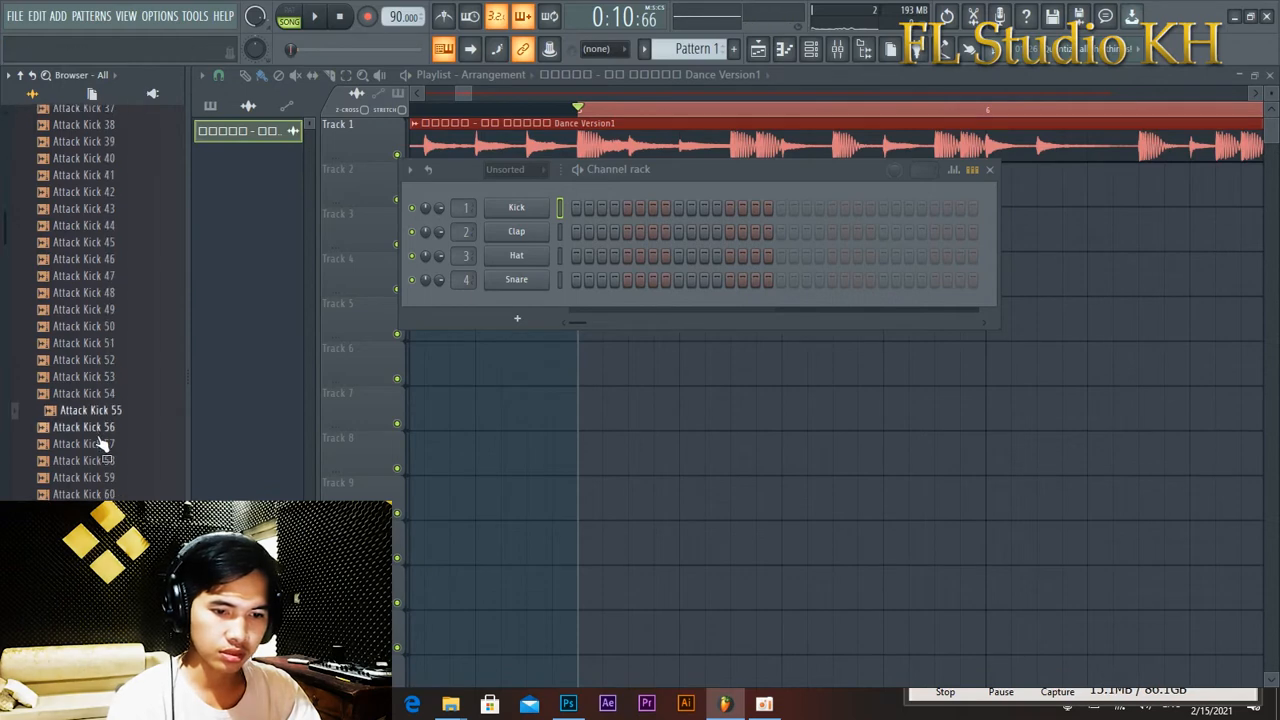
Go back to Attack Kick 51 and play the selected song section to compare it with the kick.
key("Up")
key("Up")
key("Up")
key("Up")
key("space")
key("space")
key("space")
key("space")
key("space")
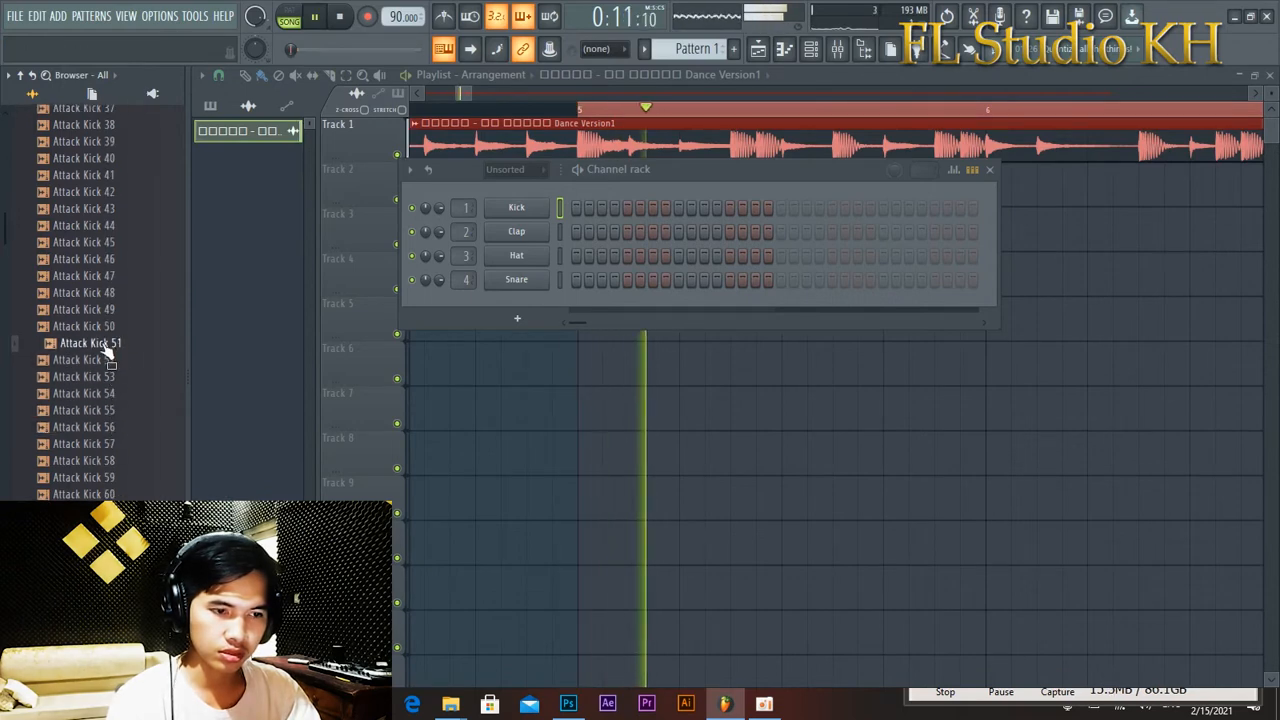
key("space")
Audition the Attack Kick samples around Attack Kick 51 again and continue on to Attack Kick 62.
key("Down")
key("Down")
key("Down")
key("Down")
key("Down")
key("Down")
key("Up")
key("Up")
key("Up")
key("Up")
left_click(102, 361)
left_click(116, 345)
left_click(107, 462)
left_click(103, 478)
left_click(97, 494)
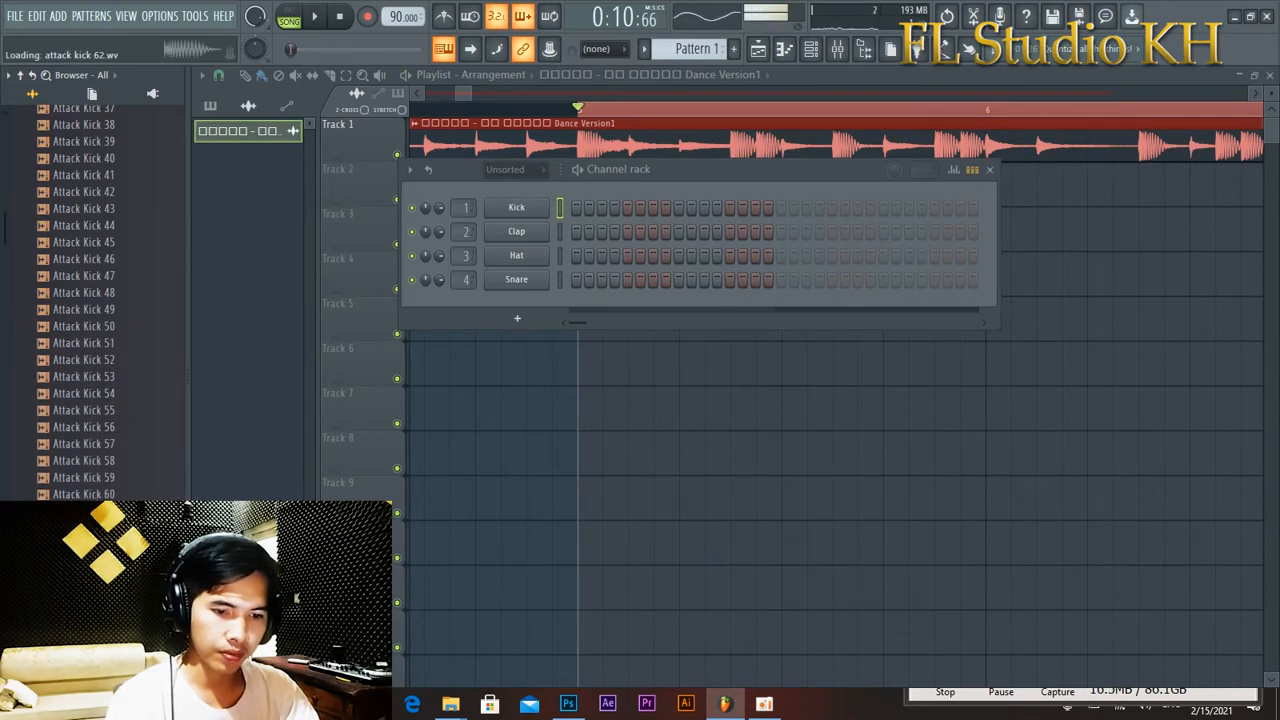
Audition the Collider kick samples up to Collider Slack Kick 02.
left_click(142, 428)
left_click(126, 446)
left_click(128, 427)
left_click(128, 444)
left_click(130, 477)
left_click(132, 494)
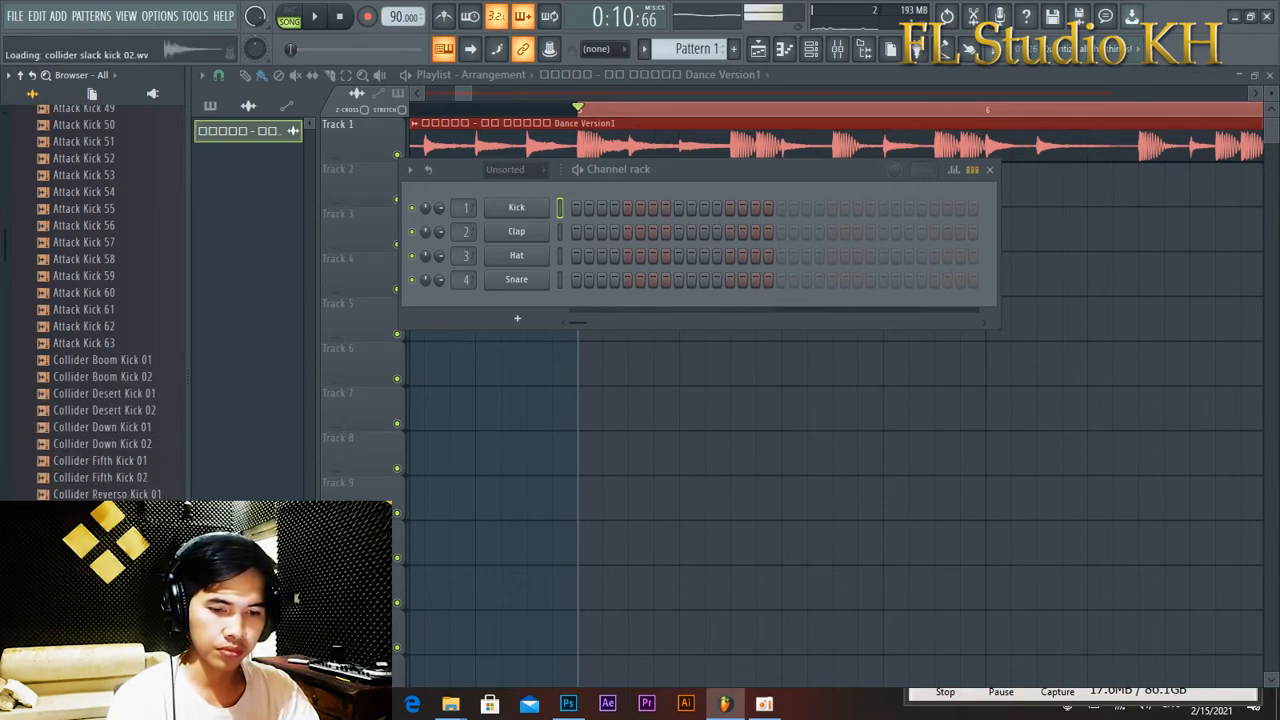
Sample kicks further down the folder, past the Fracture kicks and on to HouseGen Kick 20.
scroll(138, 480, "down", 3)
left_click(138, 413)
left_click(130, 431)
left_click(126, 496)
scroll(122, 480, "down", 3)
left_click(118, 431)
left_click(119, 446)
left_click(121, 478)
scroll(123, 482, "down", 2)
left_click(131, 412)
left_click(126, 446)
left_click(121, 480)
scroll(121, 485, "down", 5)
left_click(120, 408)
left_click(118, 378)
left_click(118, 444)
scroll(118, 480, "down", 5)
left_click(117, 494)
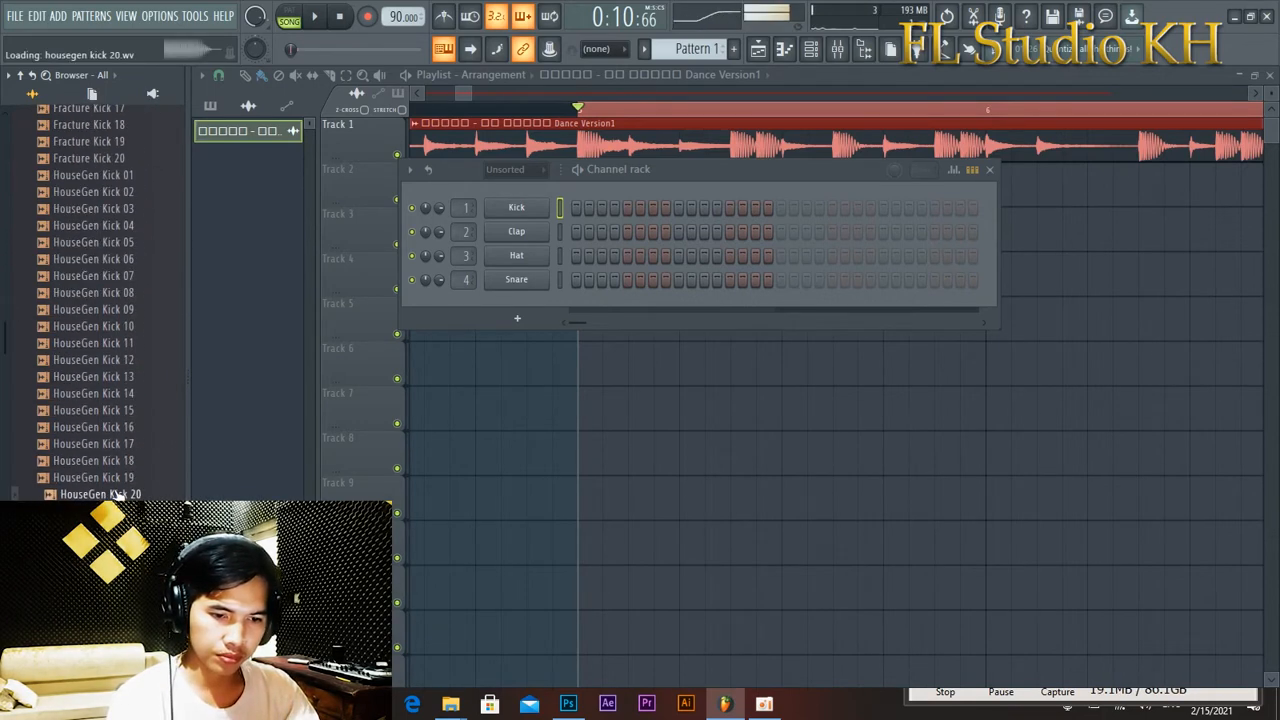
Audition the kick samples after HouseGen Kick 20, up to Hyper StadiumHop Kick 02.
scroll(118, 480, "down", 2)
left_click(113, 344)
left_click(106, 411)
left_click(108, 460)
scroll(108, 480, "down", 3)
left_click(108, 406)
scroll(108, 406, "down", 4)
left_click(110, 443)
left_click(112, 477)
left_click(112, 494)
scroll(118, 390, "down", 4)
left_click(118, 376)
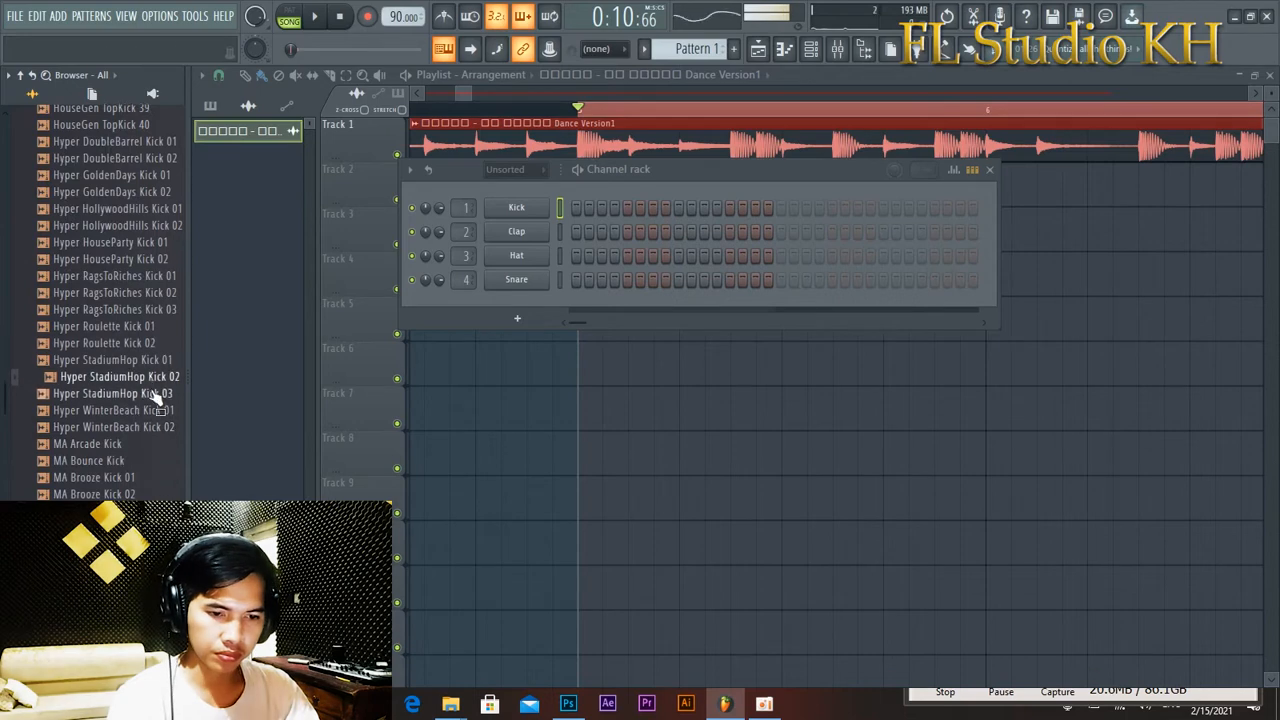
Audition Hyper WinterBeach Kick 01 and 02 and compare them with the selected song section.
left_click(118, 410)
left_click(152, 427)
key("Up")
key("space")
key("space")
key("Down")
scroll(134, 400, "down", 2)
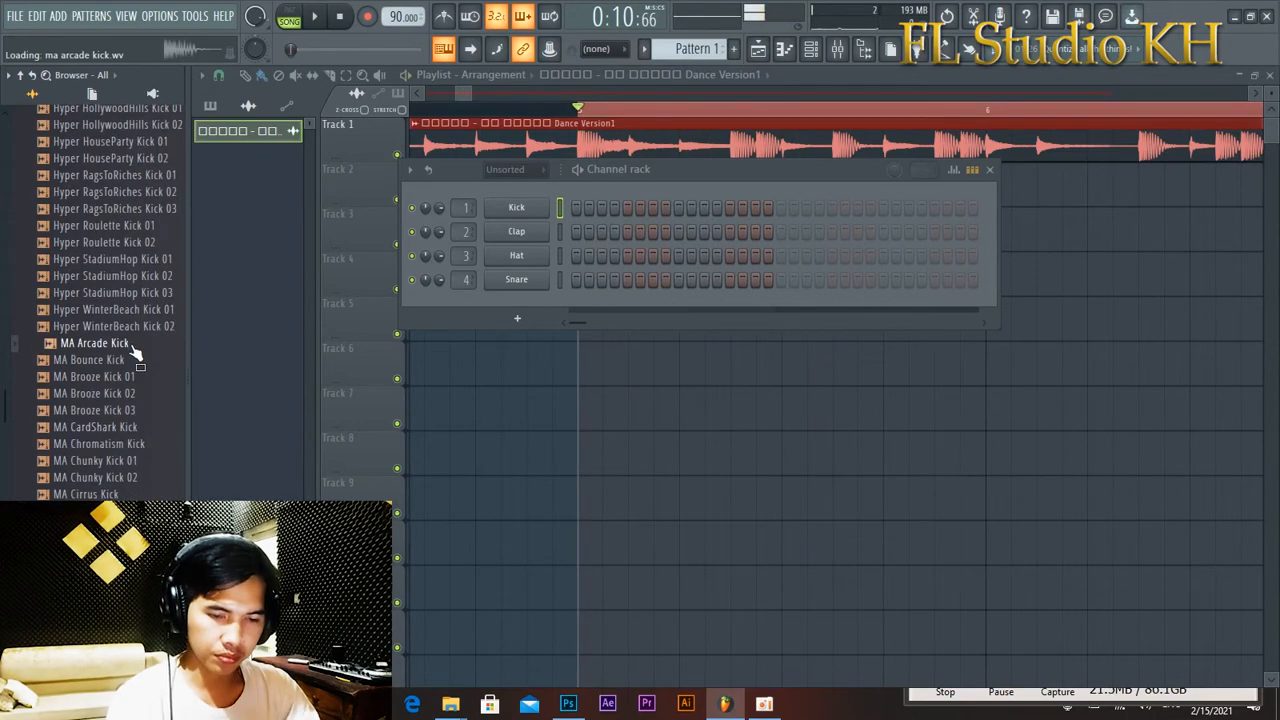
Audition the MA kick samples from MA Bounce Kick down to MA Cream Kick 02.
left_click(134, 360)
left_click(134, 393)
left_click(140, 410)
left_click(140, 427)
key("Down")
key("Down")
key("Down")
key("Down")
scroll(134, 437, "down", 2)
left_click(125, 443)
key("Down")
key("Down")
key("Down")
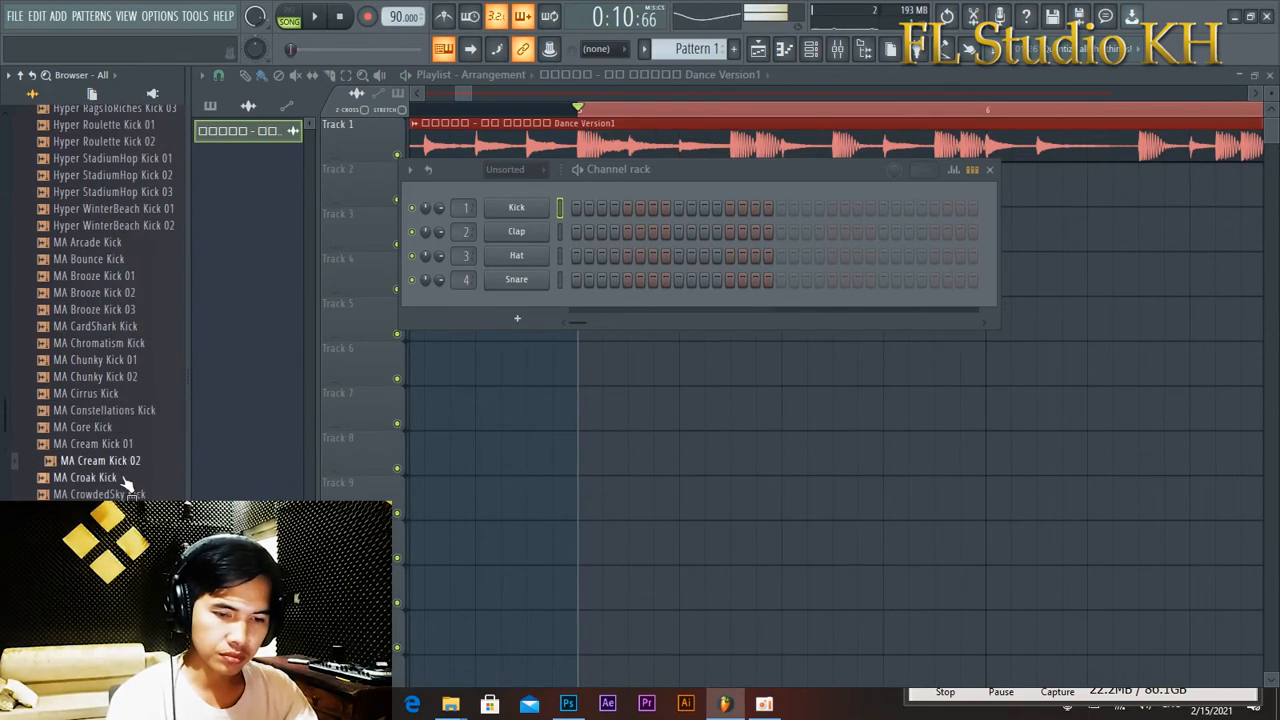
Audition the kick samples after MA Cream Kick 02, down to MA Halloween Kick.
scroll(123, 343, "down", 4)
key("Down")
left_click(140, 327)
left_click(137, 376)
left_click(135, 393)
key("Down")
left_click(135, 445)
key("Down")
key("Down")
key("Down")
Audition the MA kicks from MA Hard Kick 02 onward and return to MA LeWeekend Kick.
scroll(125, 450, "down", 4)
left_click(122, 328)
key("Down")
left_click(130, 377)
left_click(137, 362)
left_click(143, 410)
left_click(137, 443)
left_click(131, 428)
left_click(133, 442)
left_click(136, 479)
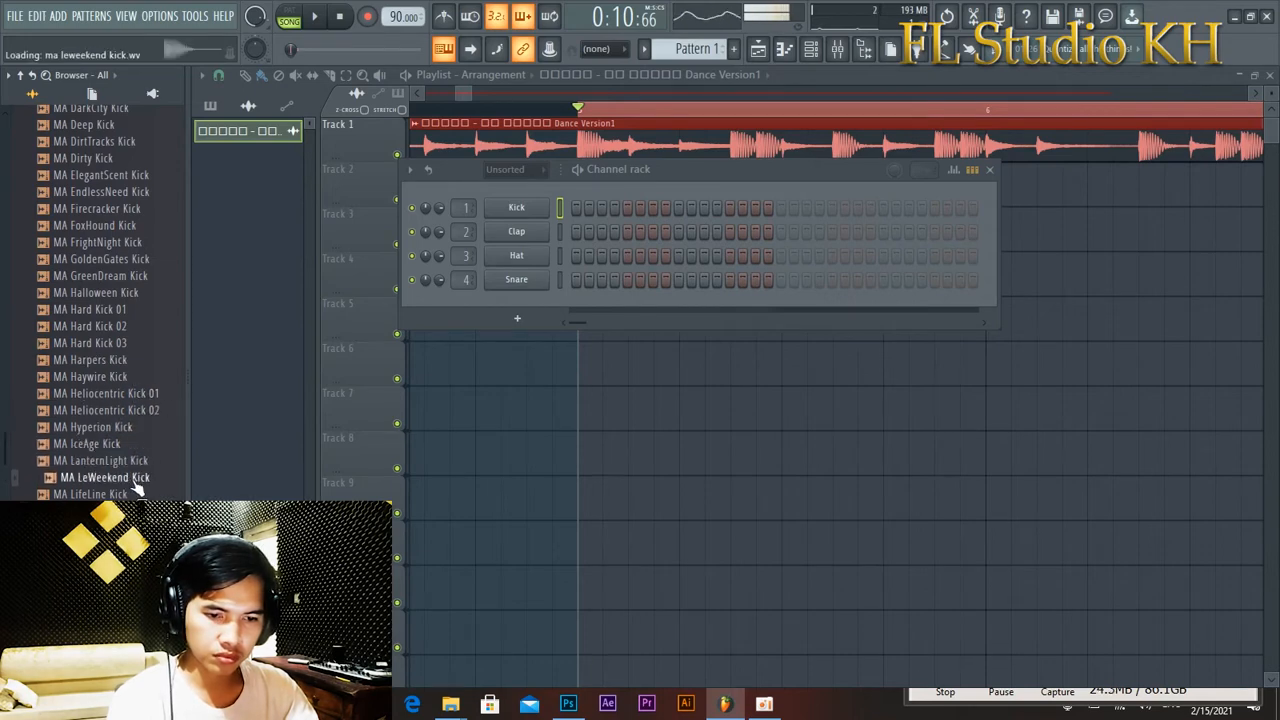
left_click(125, 511)
left_click(133, 479)
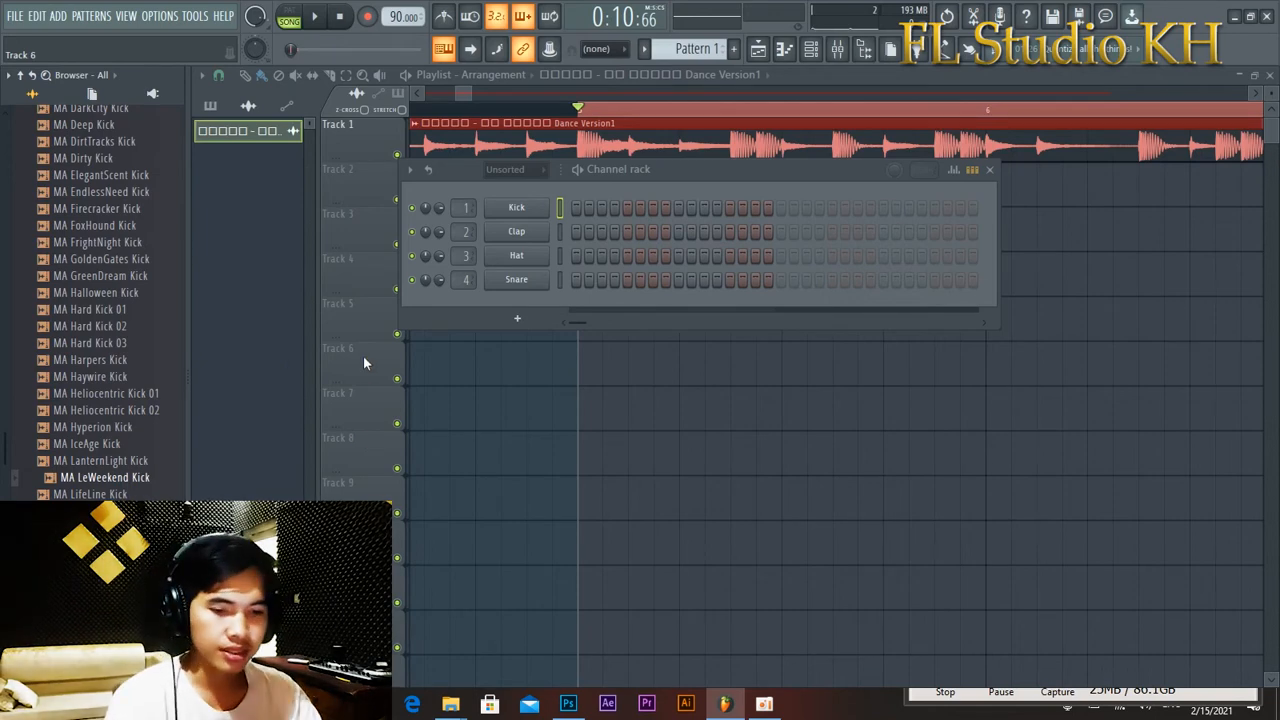
Load MA LeWeekend Kick into the Kick channel and set its time-stretching mode to Stretch.
left_click(106, 479)
left_click_drag(99, 487, 518, 210)
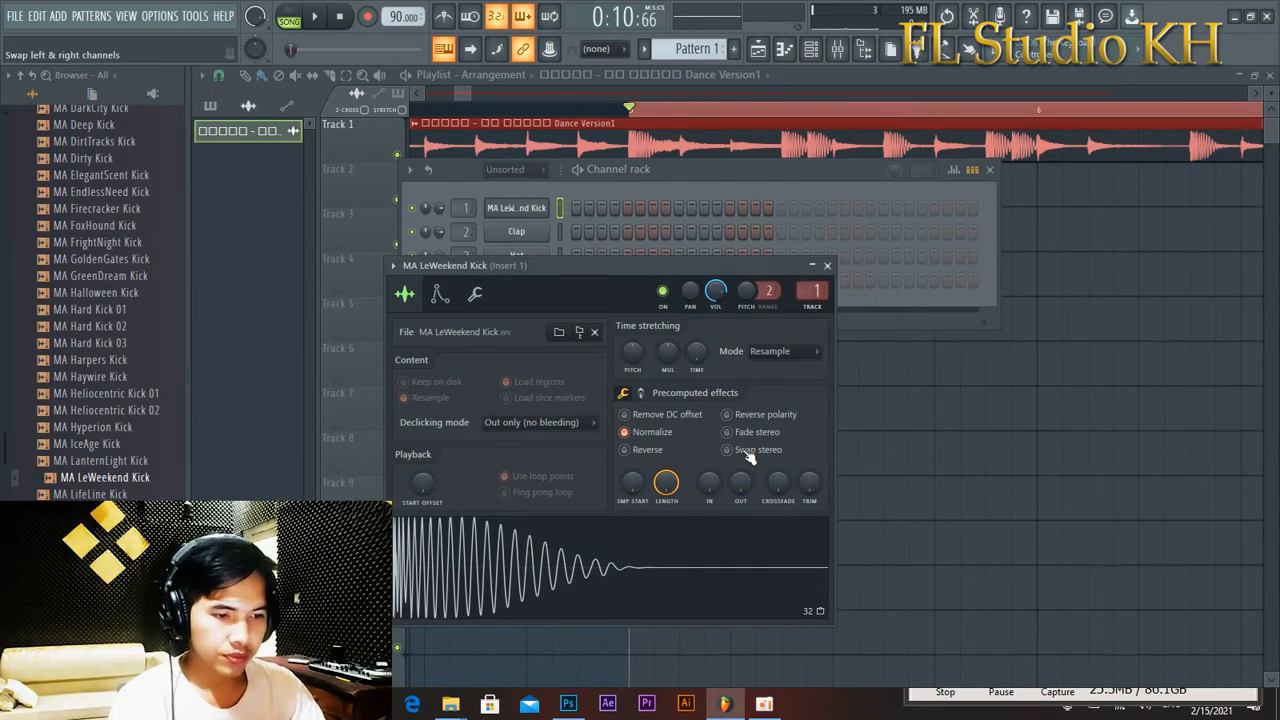
left_click(782, 351)
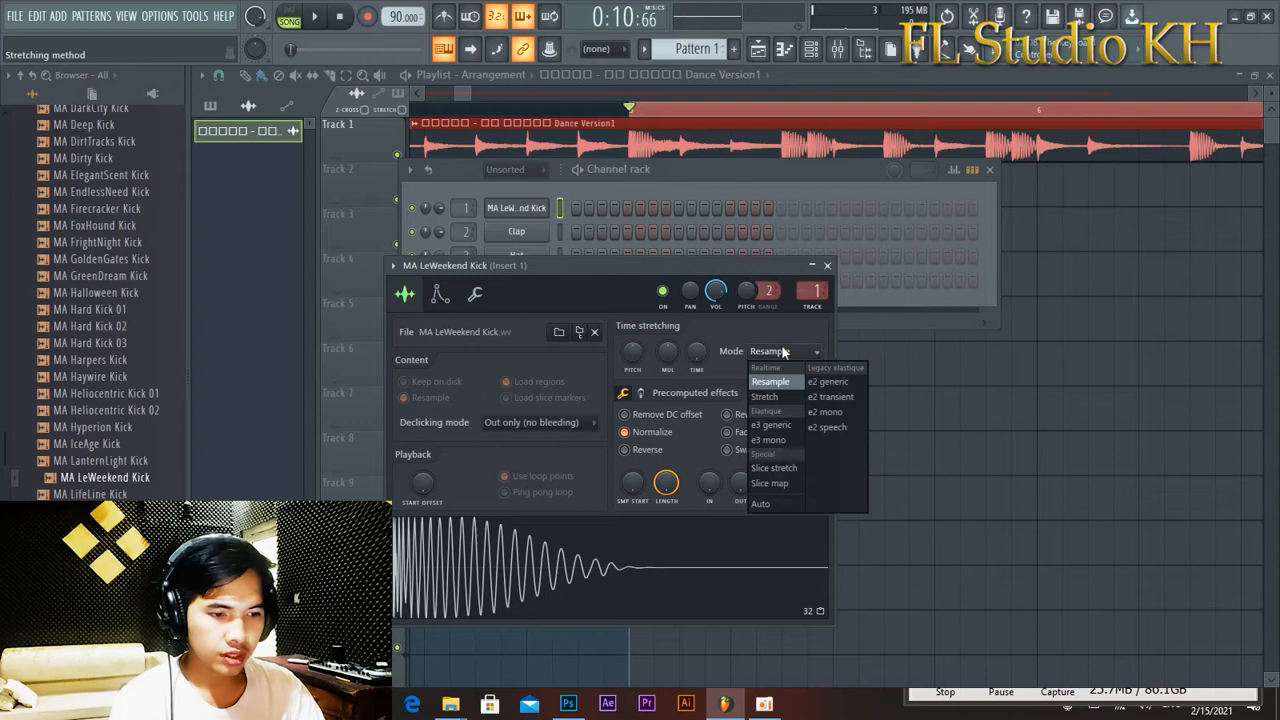
left_click(786, 400)
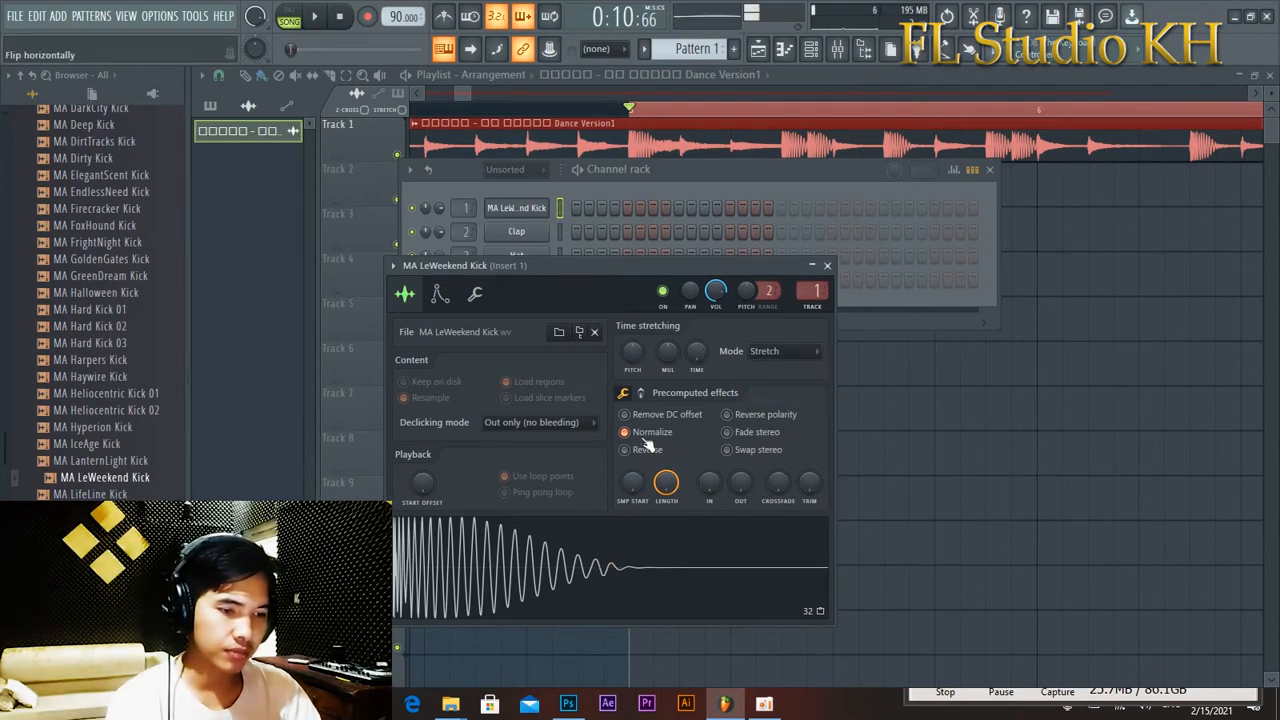
Adjust the kick sample's precomputed EQ balance, gain boost and filter resonance, auditioning the sound after each change.
left_click(641, 395)
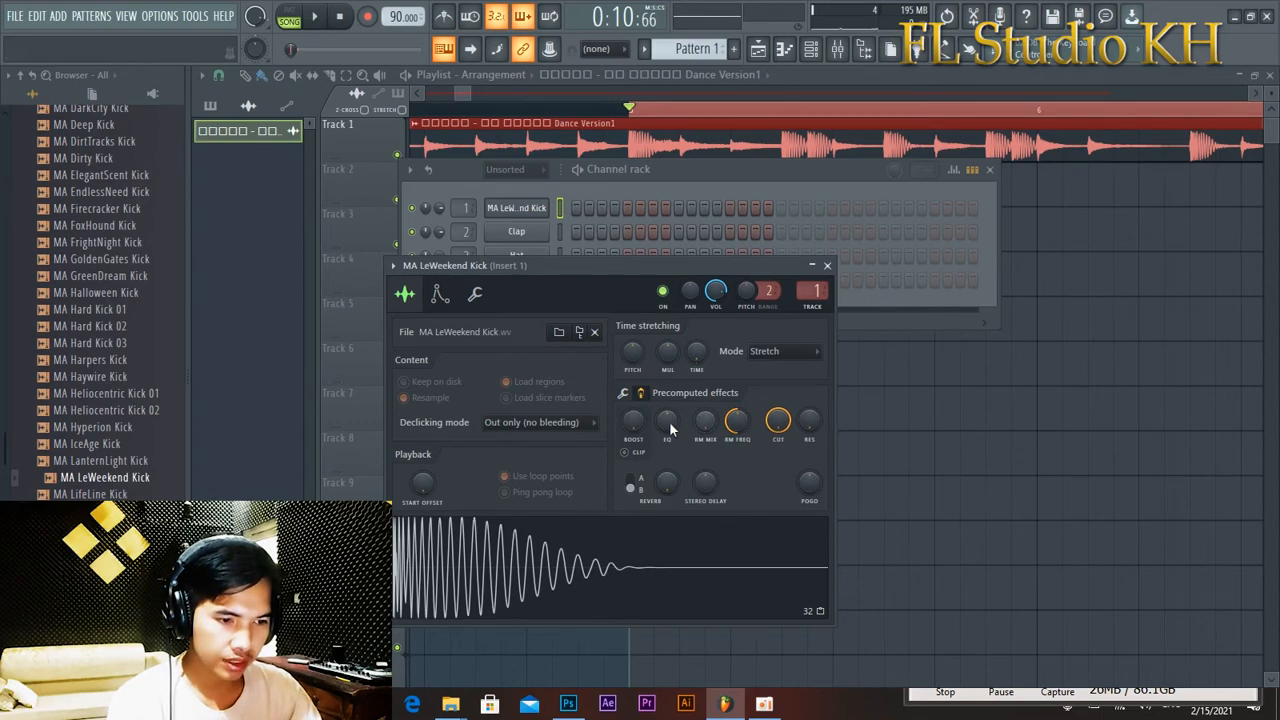
left_click(607, 572)
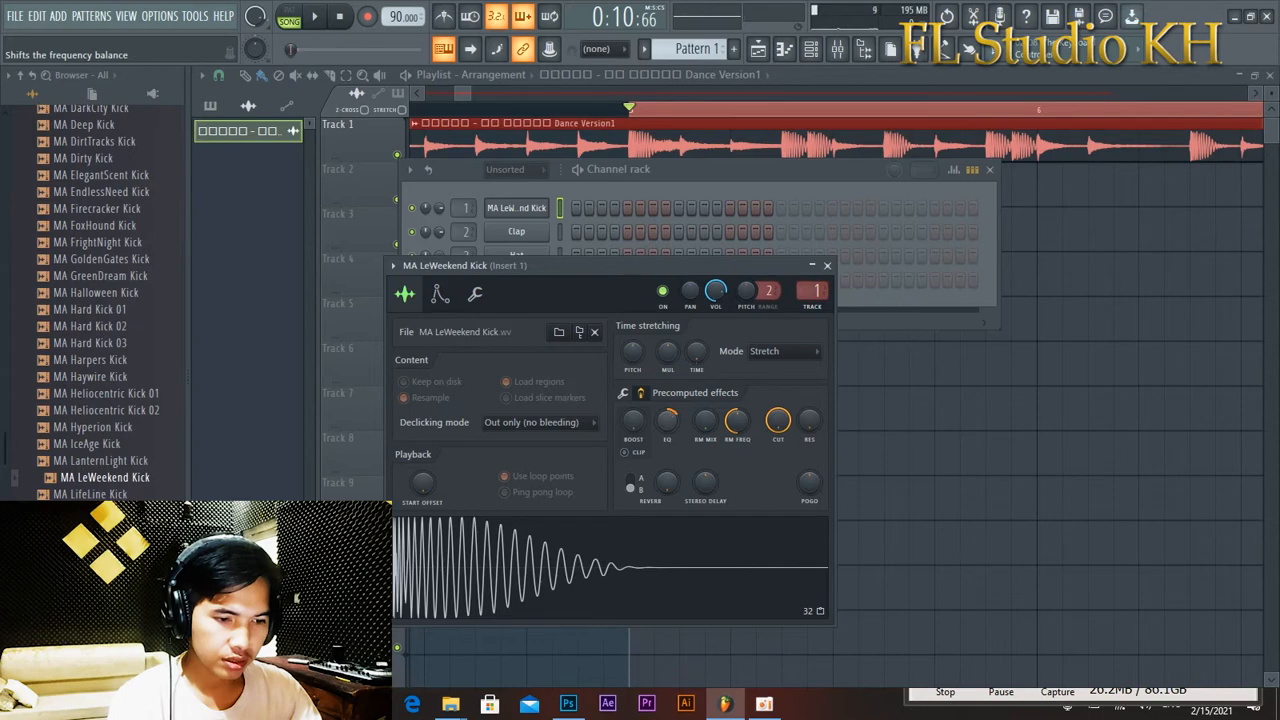
left_click(629, 543)
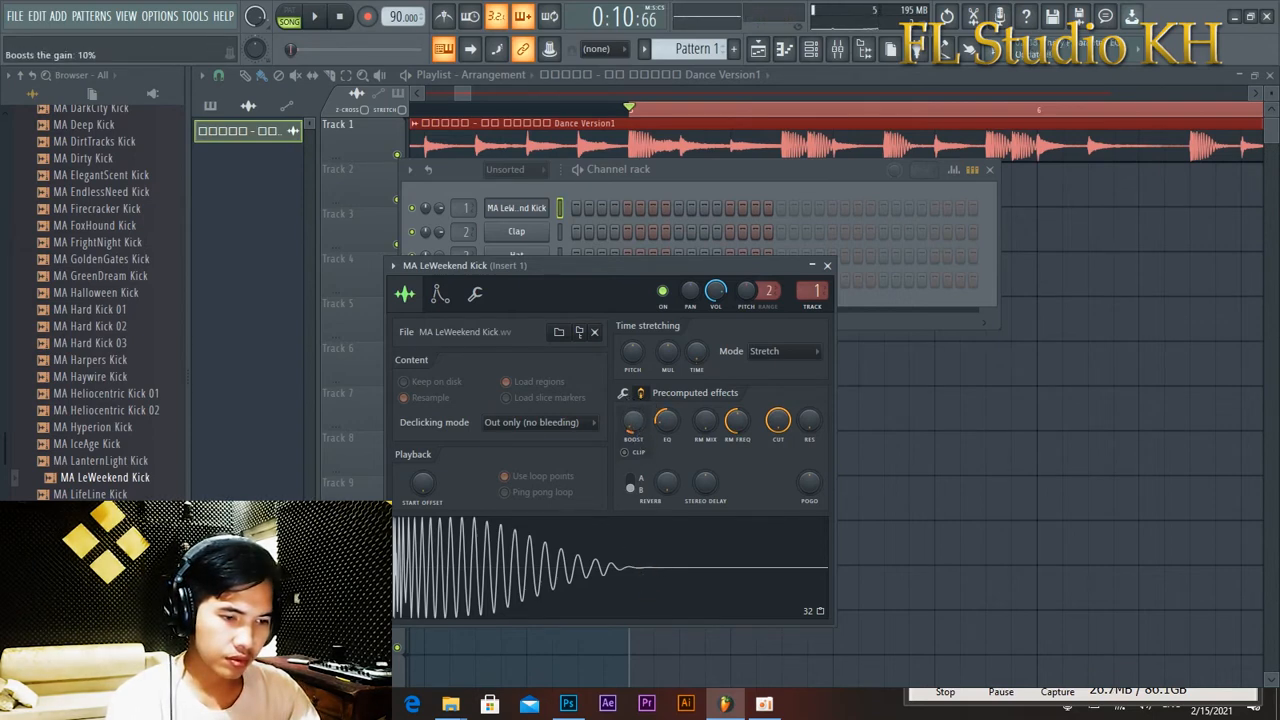
left_click(632, 578)
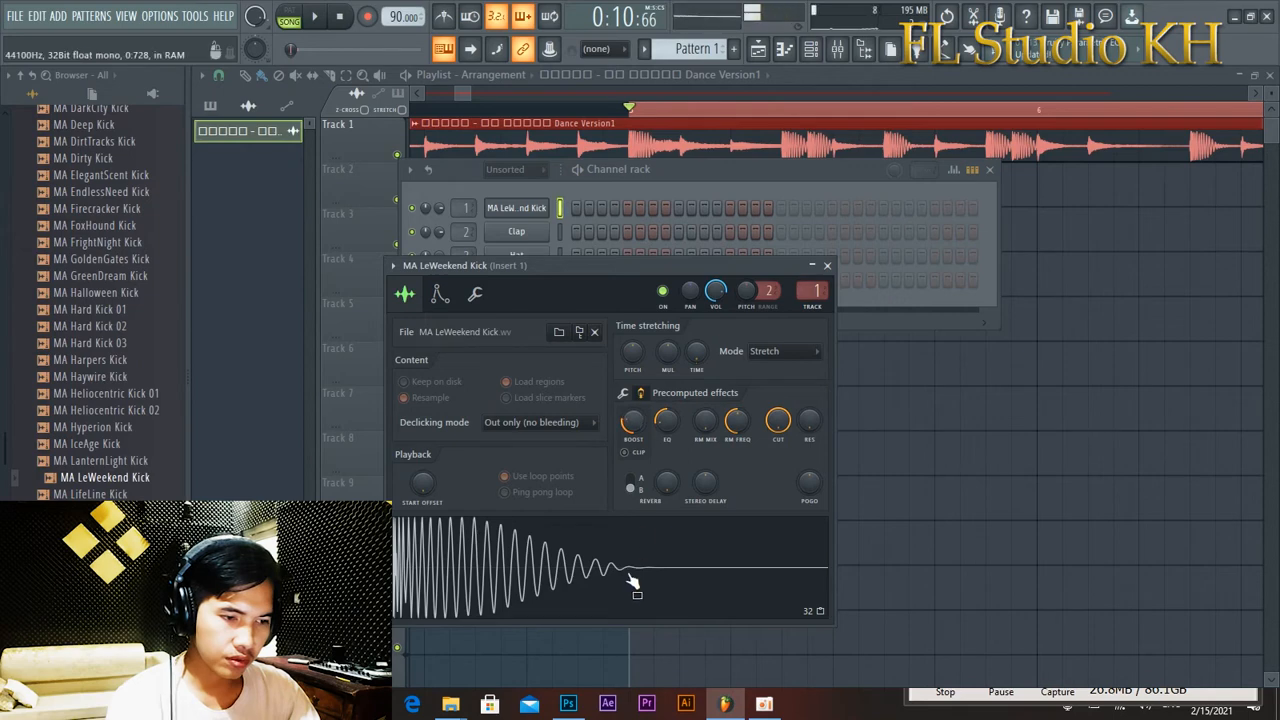
left_click(688, 608)
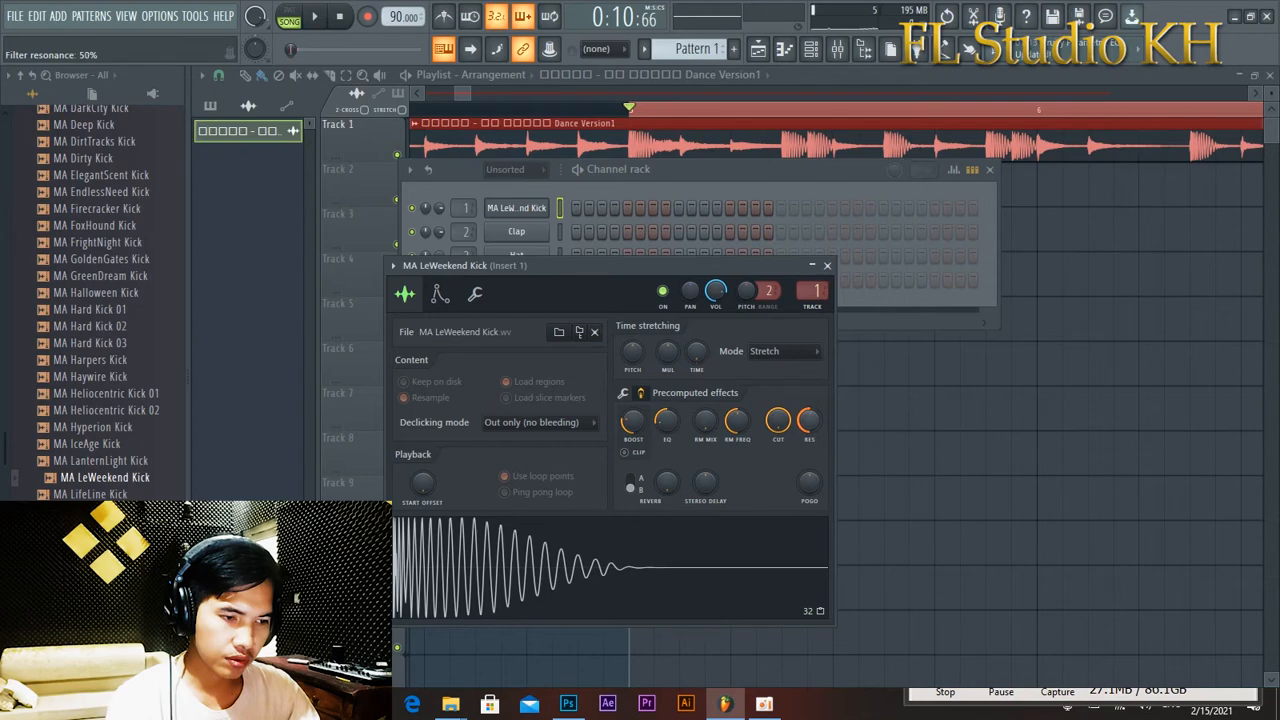
left_click(645, 605)
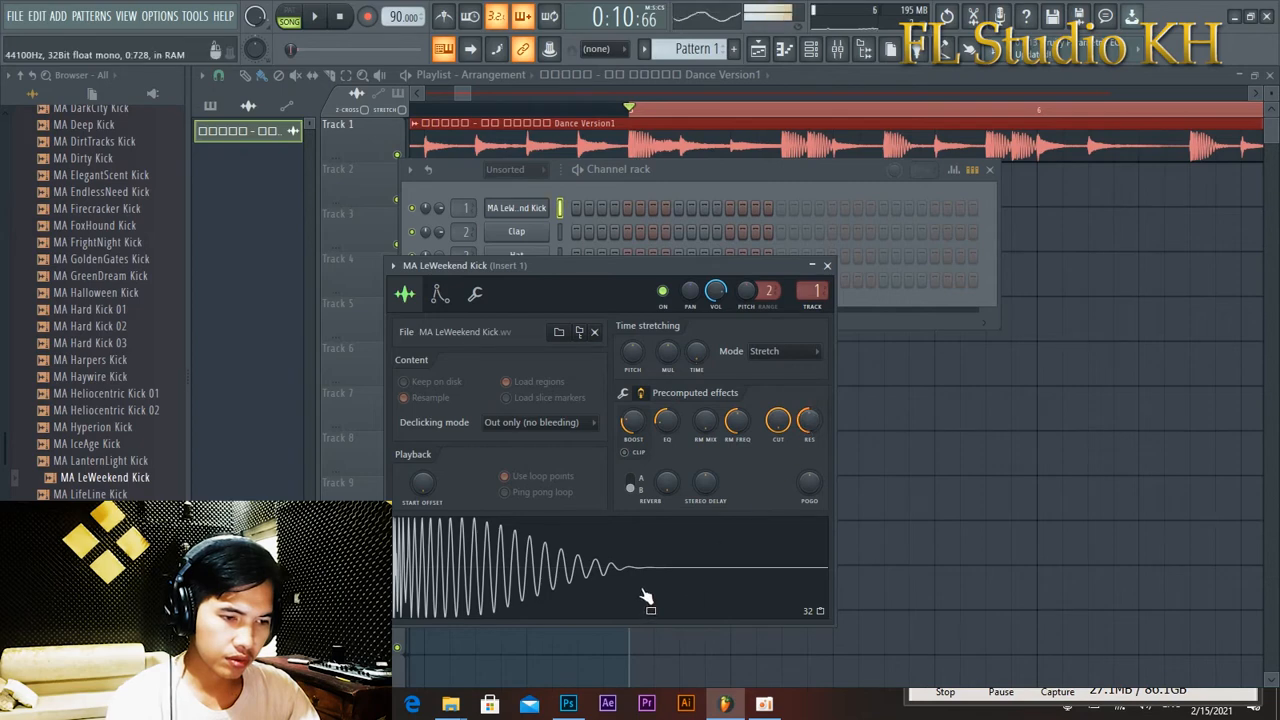
Add a slight fade-out to the kick sample and fine-tune its filter resonance and pogo effect while auditioning it.
left_click(625, 394)
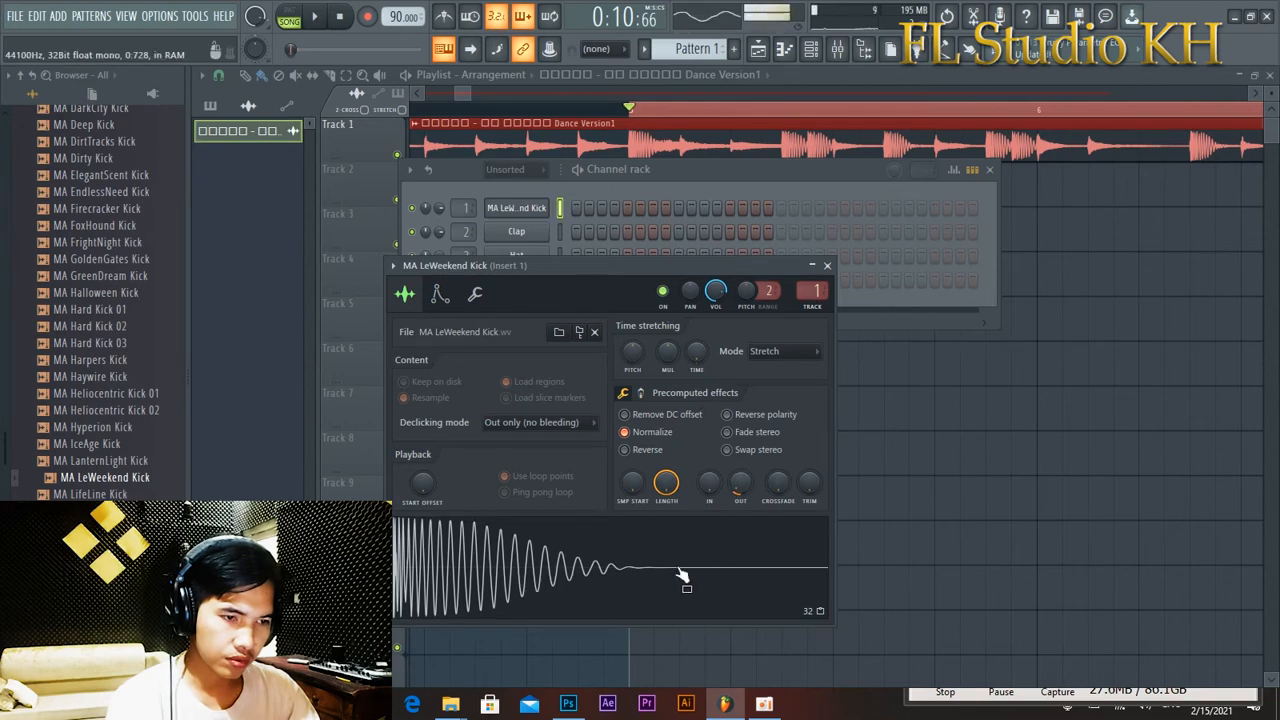
left_click(642, 395)
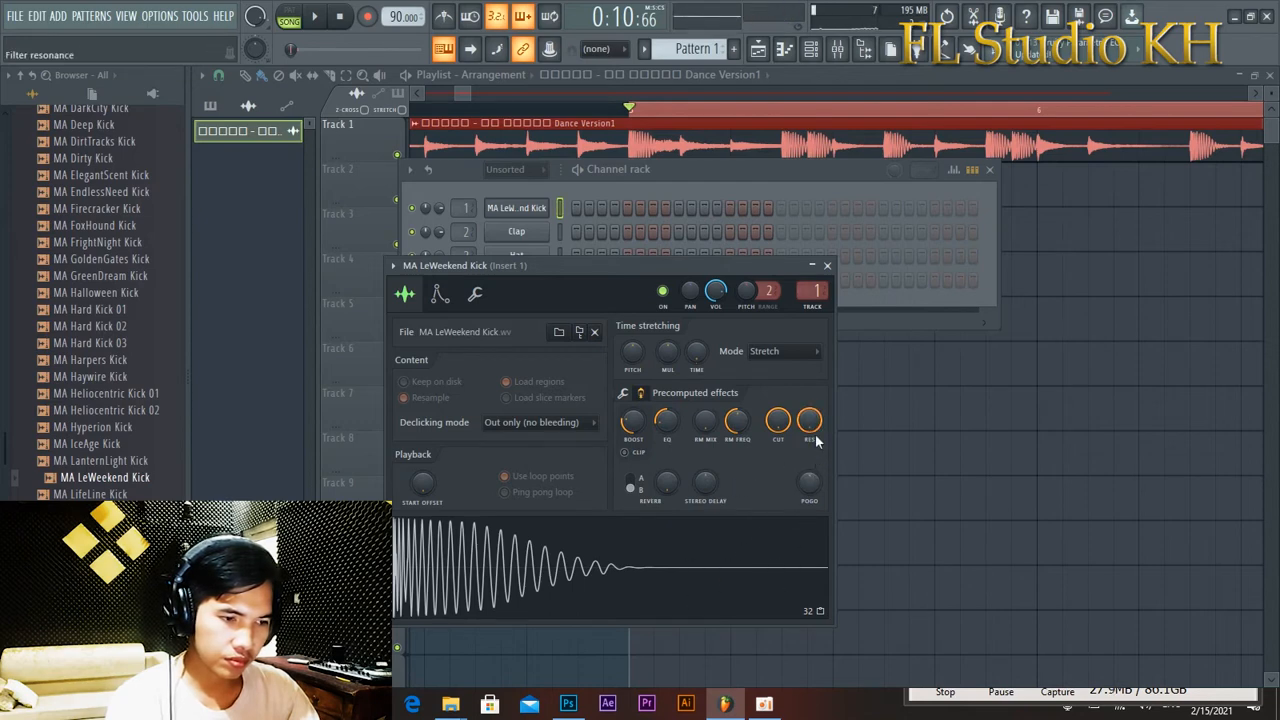
left_click(760, 552)
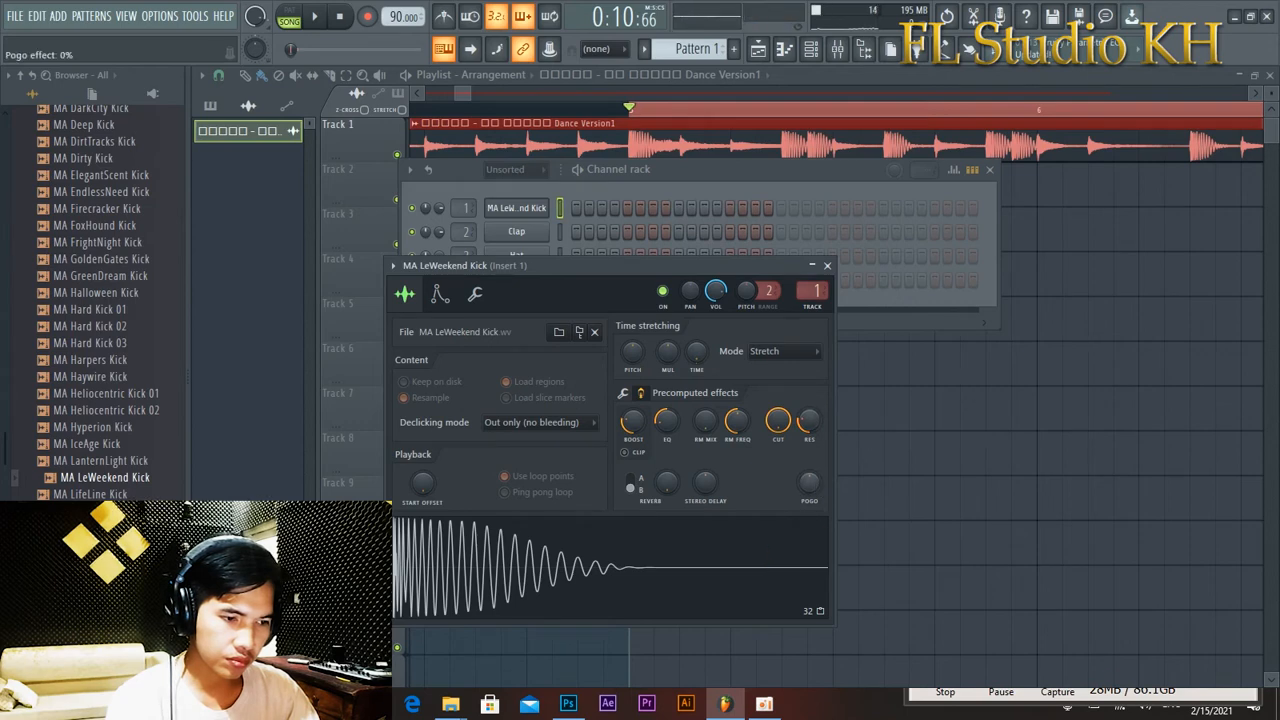
left_click(748, 575)
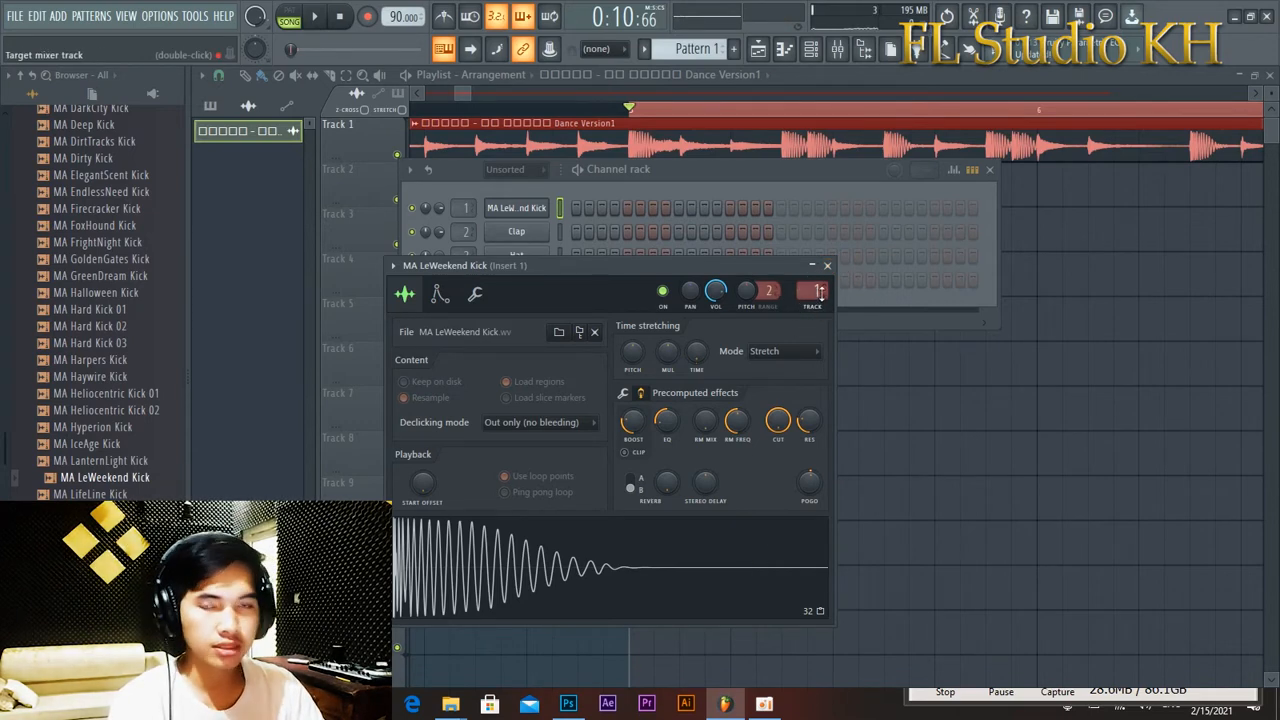
Open the mixer and rename the Insert 1 track as Kick.
left_click(842, 55)
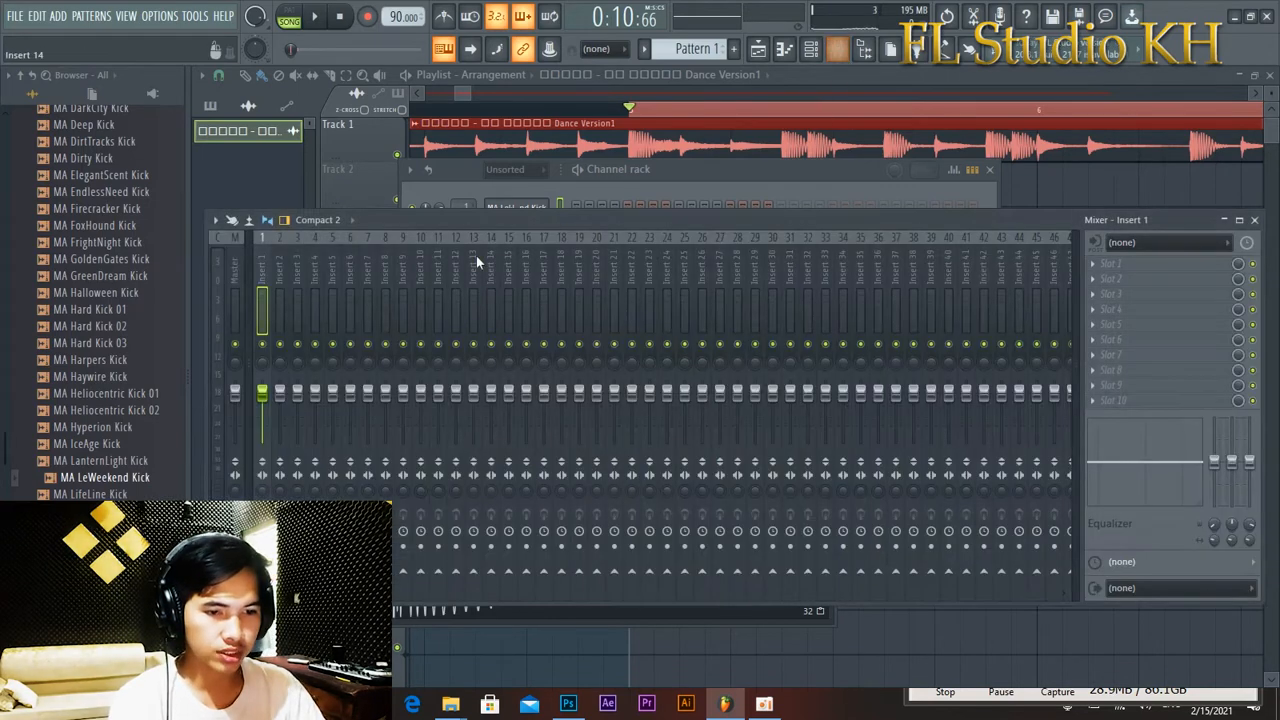
right_click(266, 258)
left_click(323, 252)
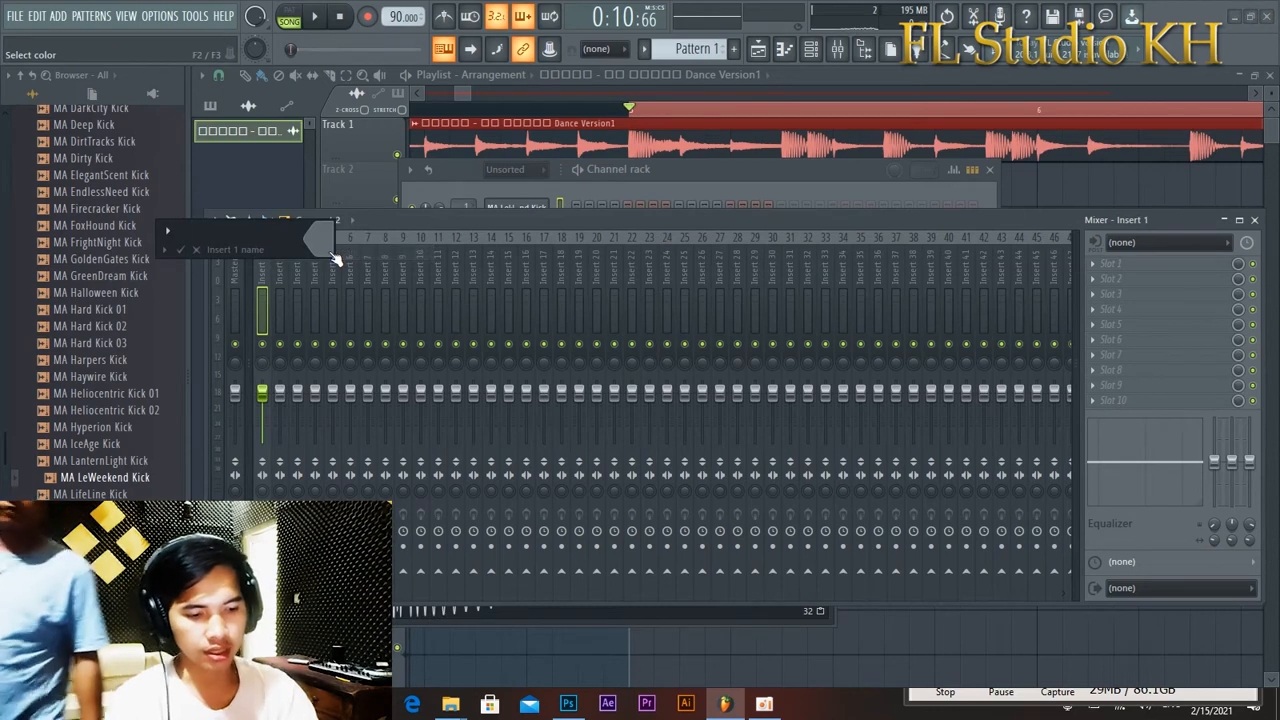
type("K")
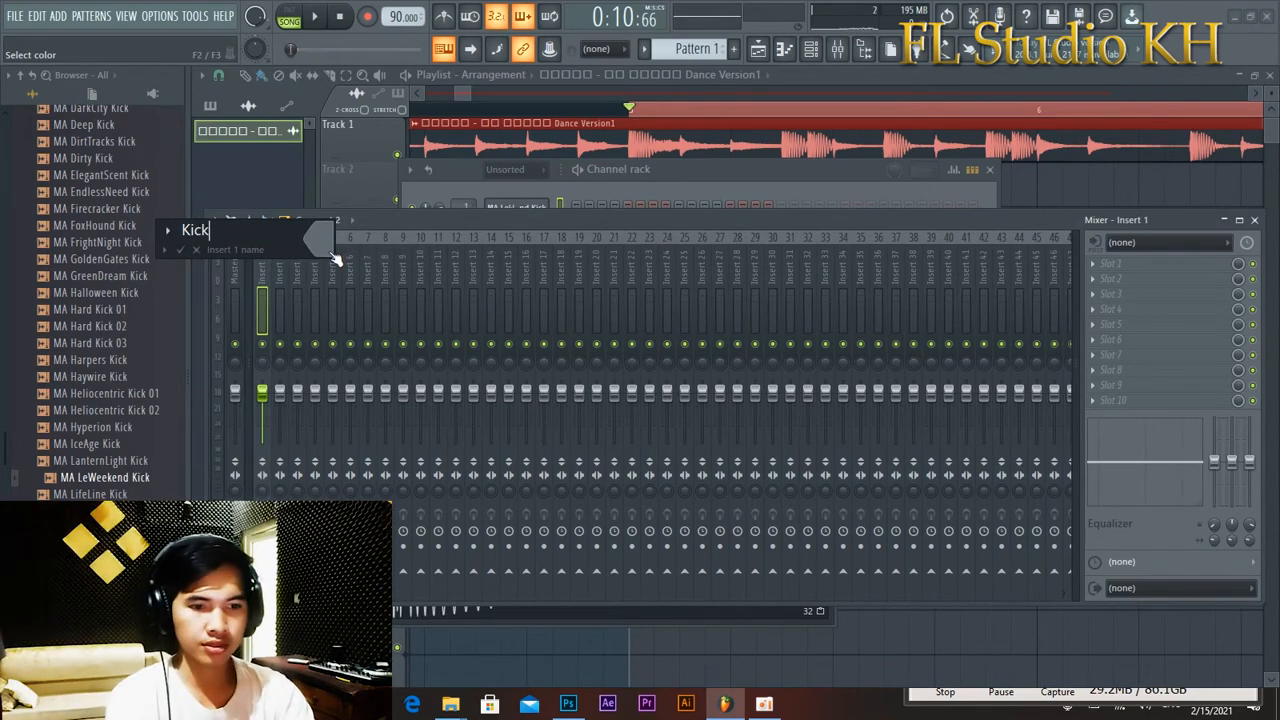
type("ick")
key("Return")
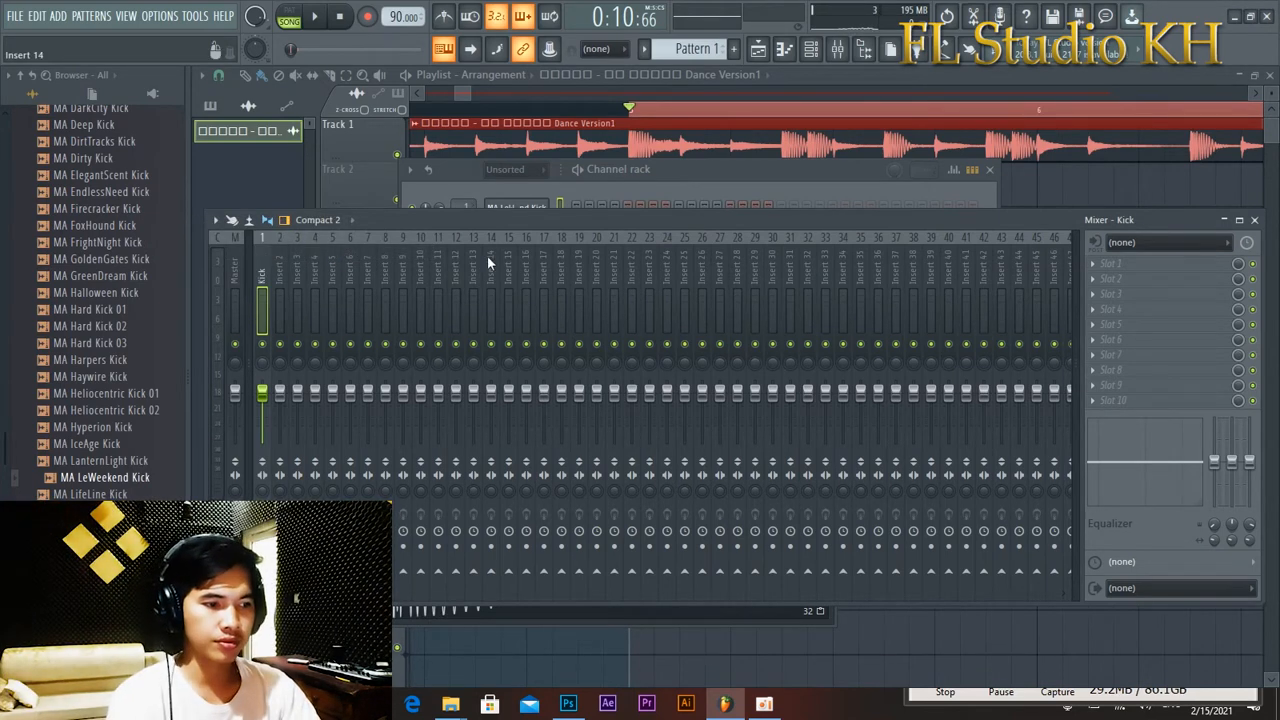
Add Fruity parametric EQ 2 to the Kick mixer track, cutting band 1 and slightly boosting band 2.
left_click(1128, 278)
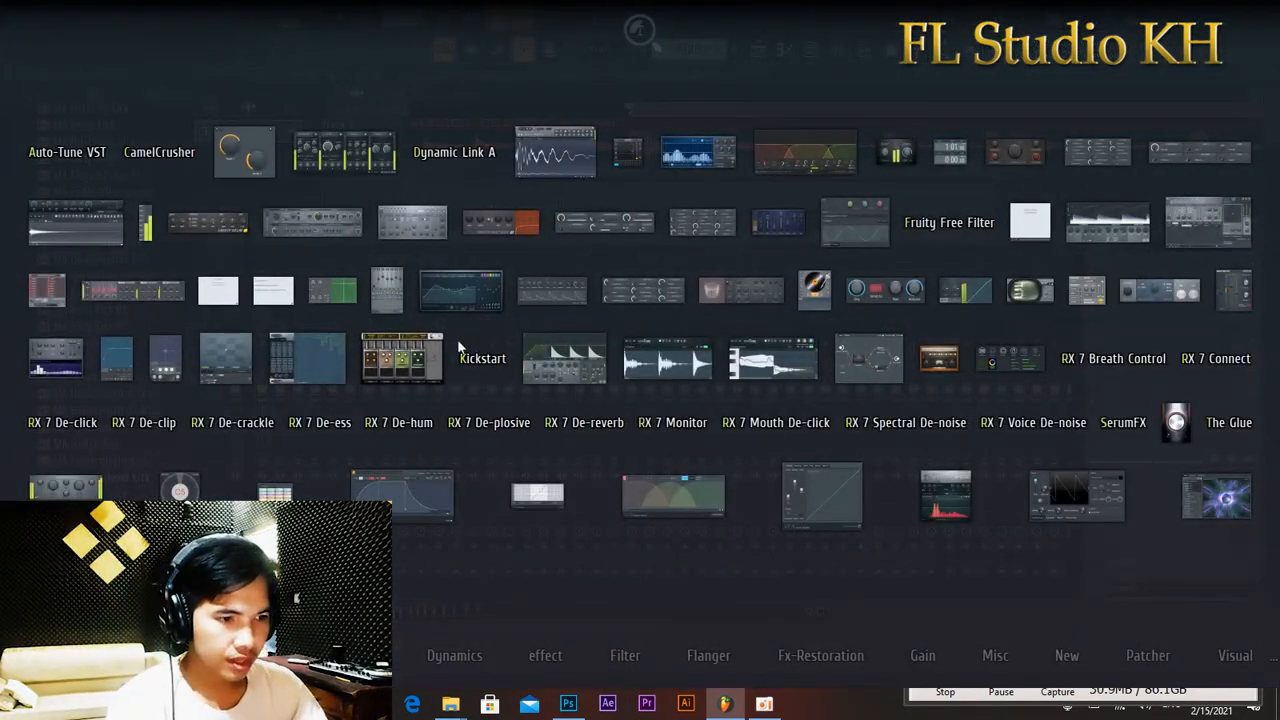
left_click(457, 288)
left_click_drag(396, 364, 391, 352)
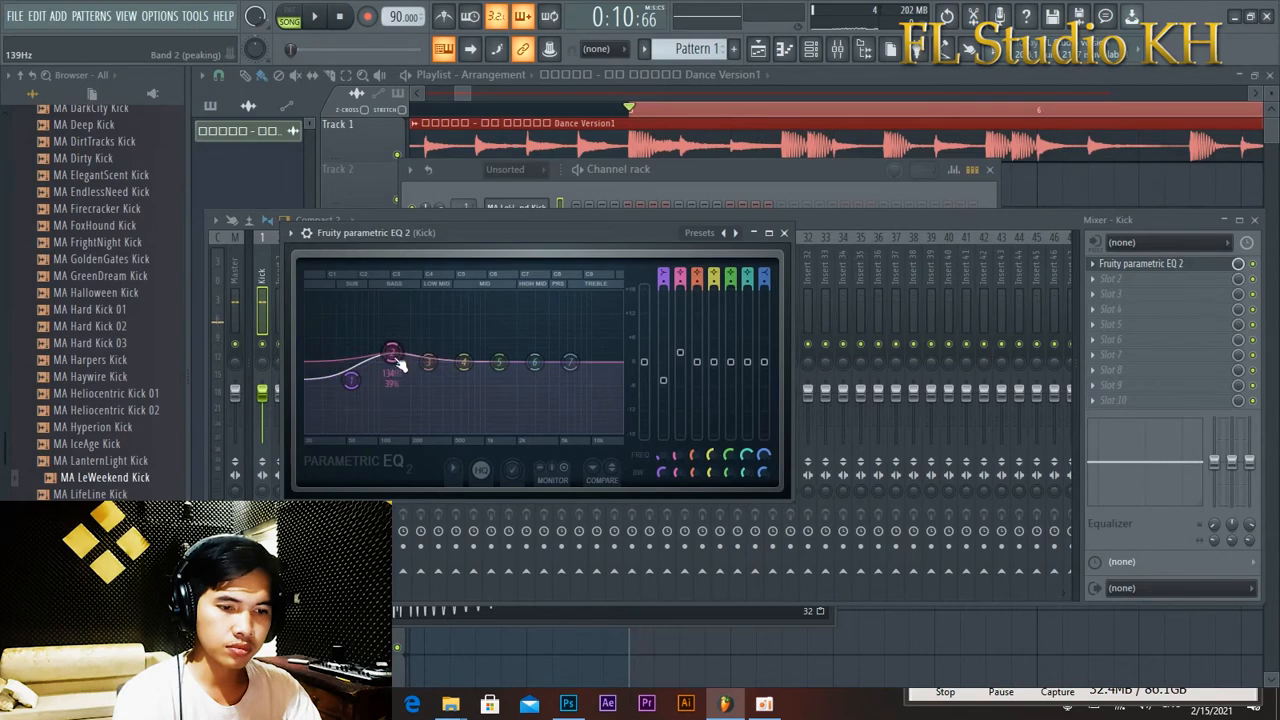
left_click(456, 468)
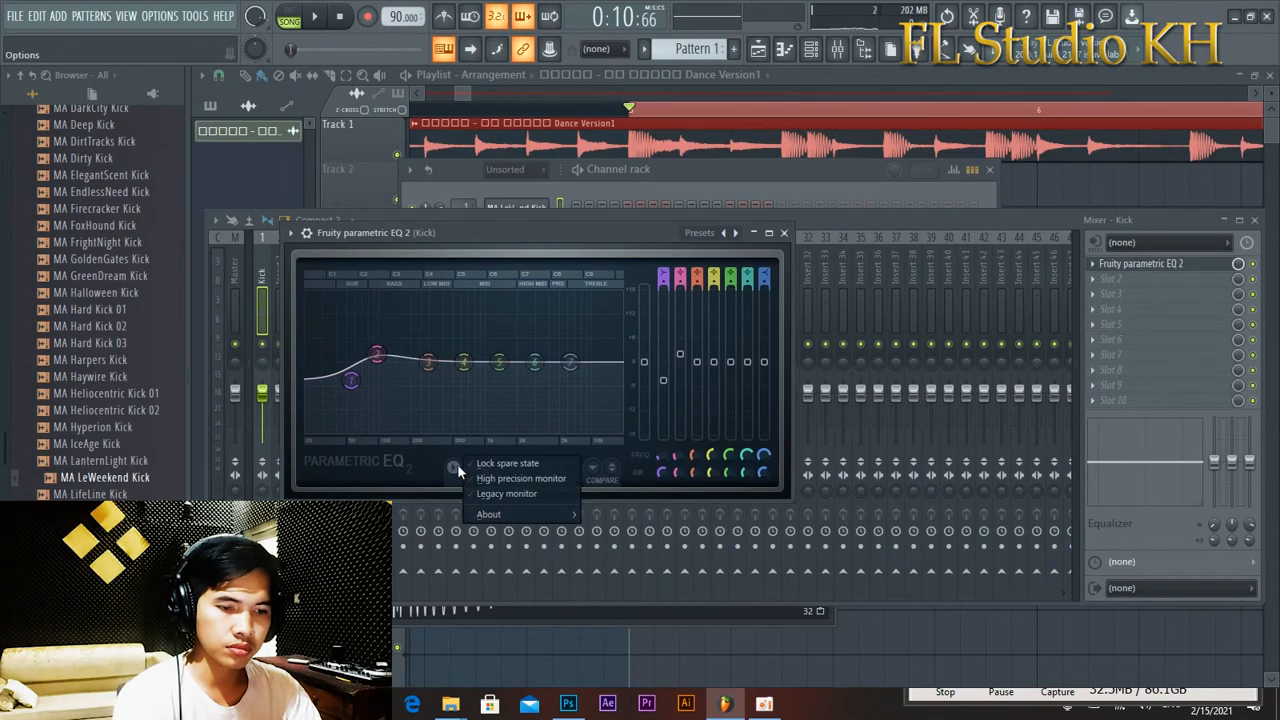
left_click_drag(507, 363, 509, 366)
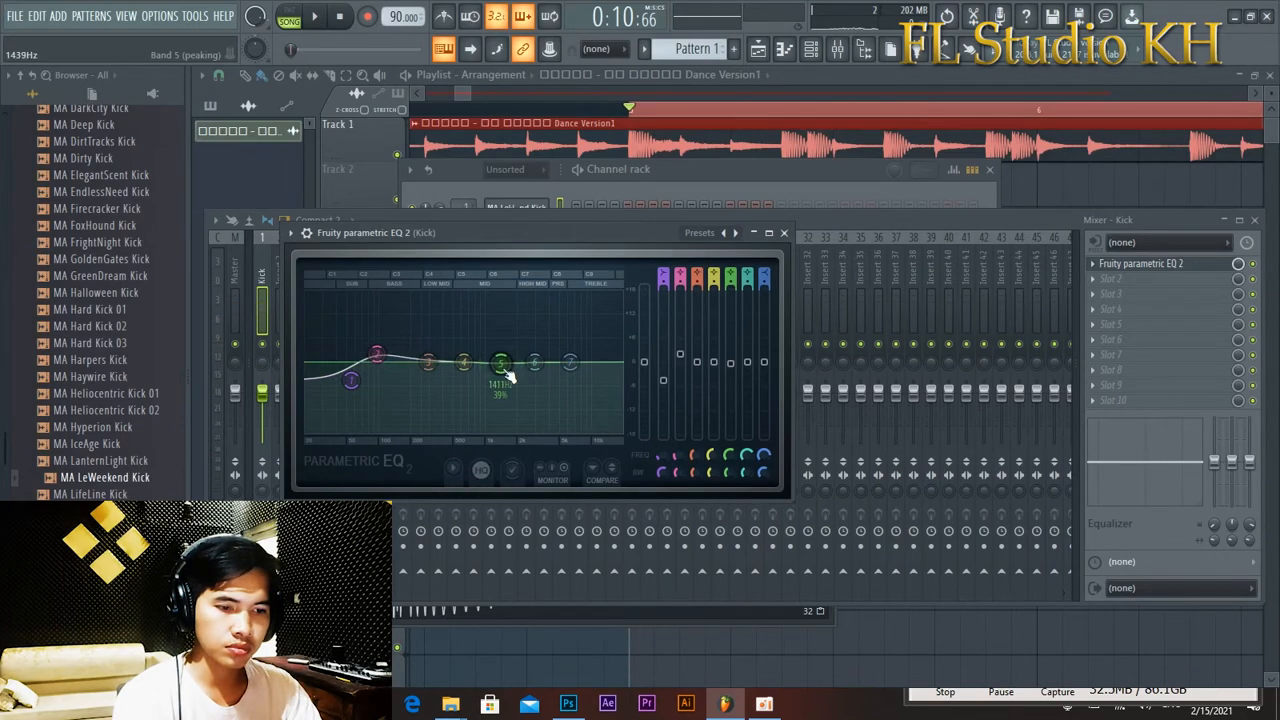
Deepen the band 1 low-shelf cut around 50 Hz and dip band 3 slightly while playing the kick.
key("c")
key("c")
key("c")
key("c")
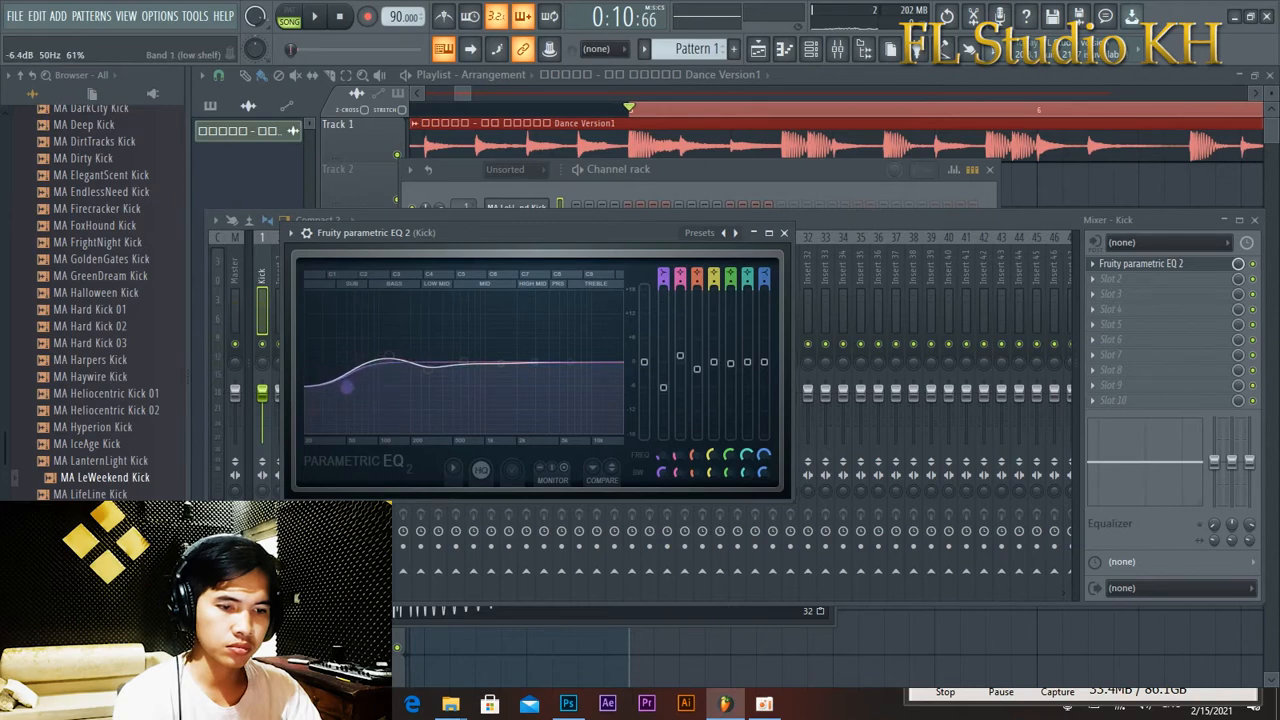
key("c")
key("c")
key("c")
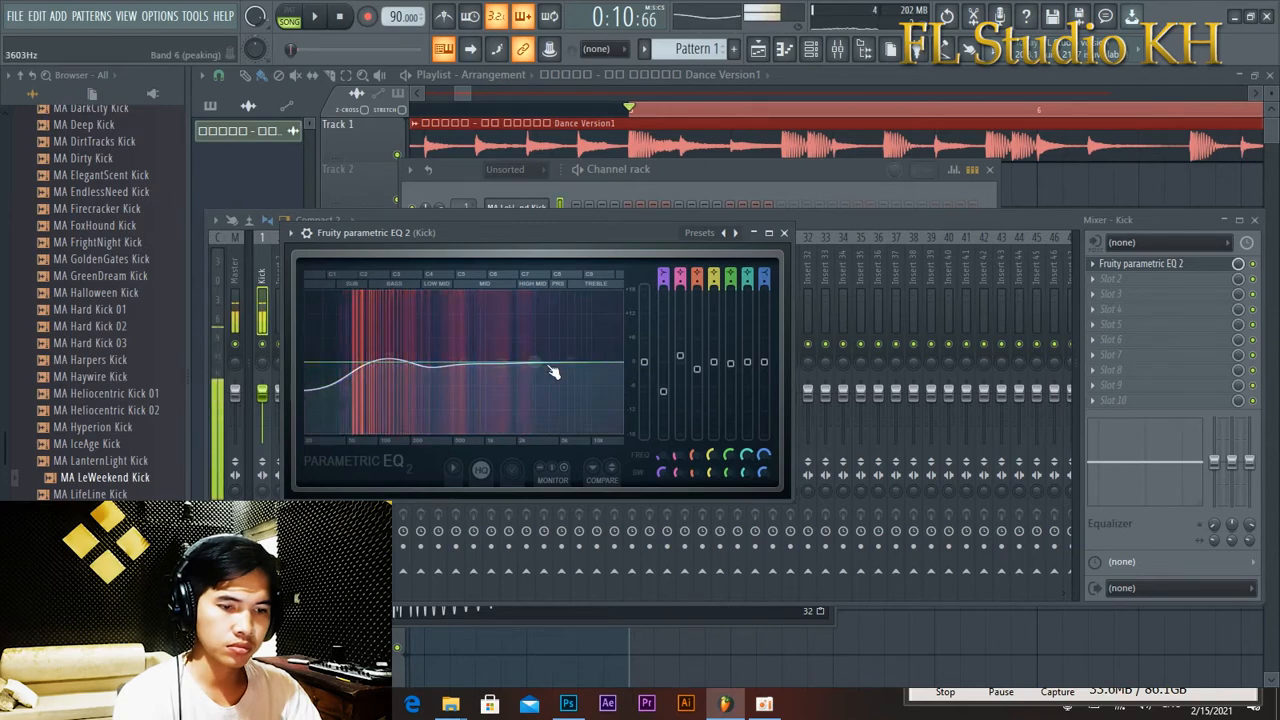
Roll off the kick's highs with the band 7 high shelf around 4.4 kHz while playing the sample.
left_click_drag(563, 390, 553, 396)
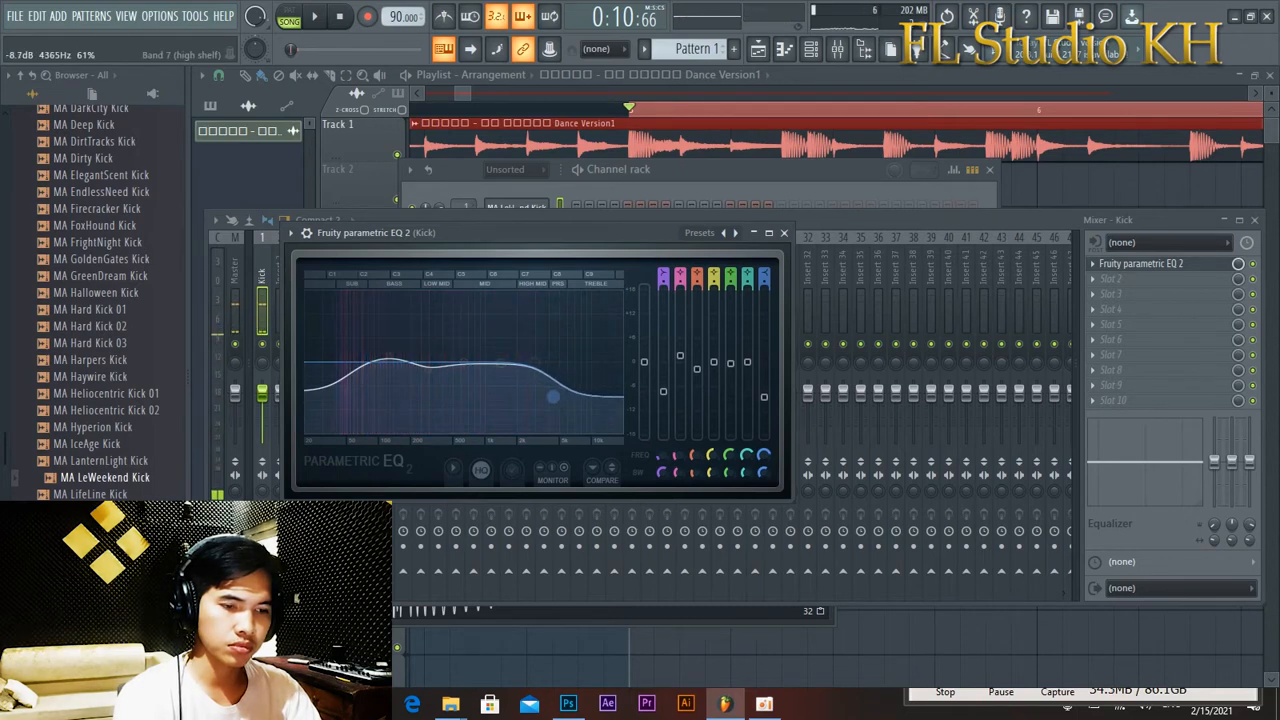
key("c")
key("c")
key("c")
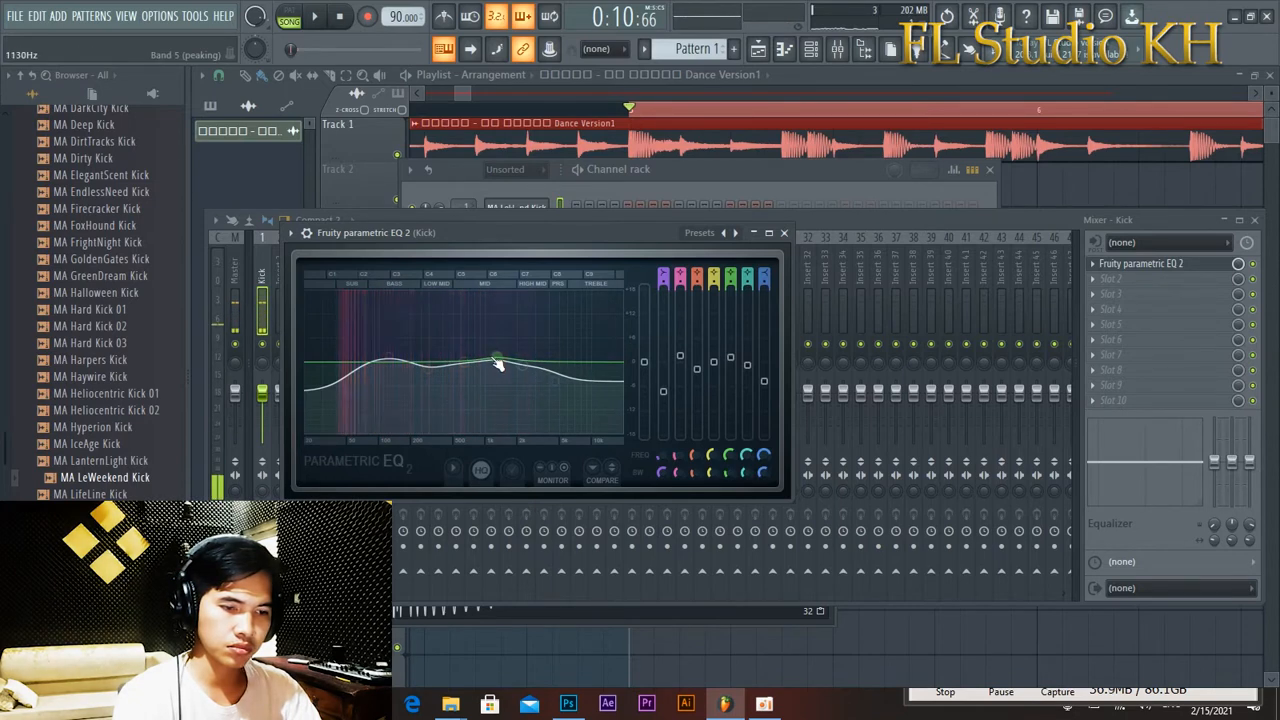
Boost EQ band 5 around 1.1 kHz, test the kick at different pitches and close the equalizer.
left_click_drag(500, 388, 491, 354)
key("z")
key("z")
key("c")
key("c")
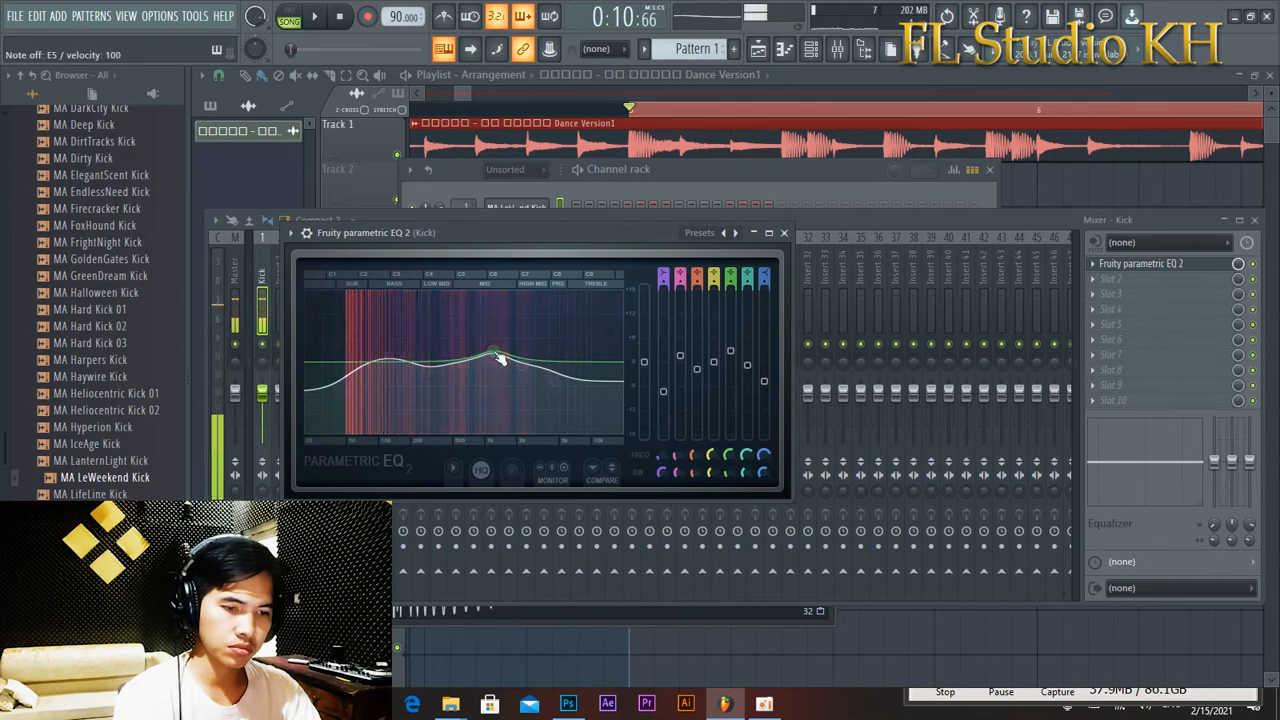
key("c")
key("c")
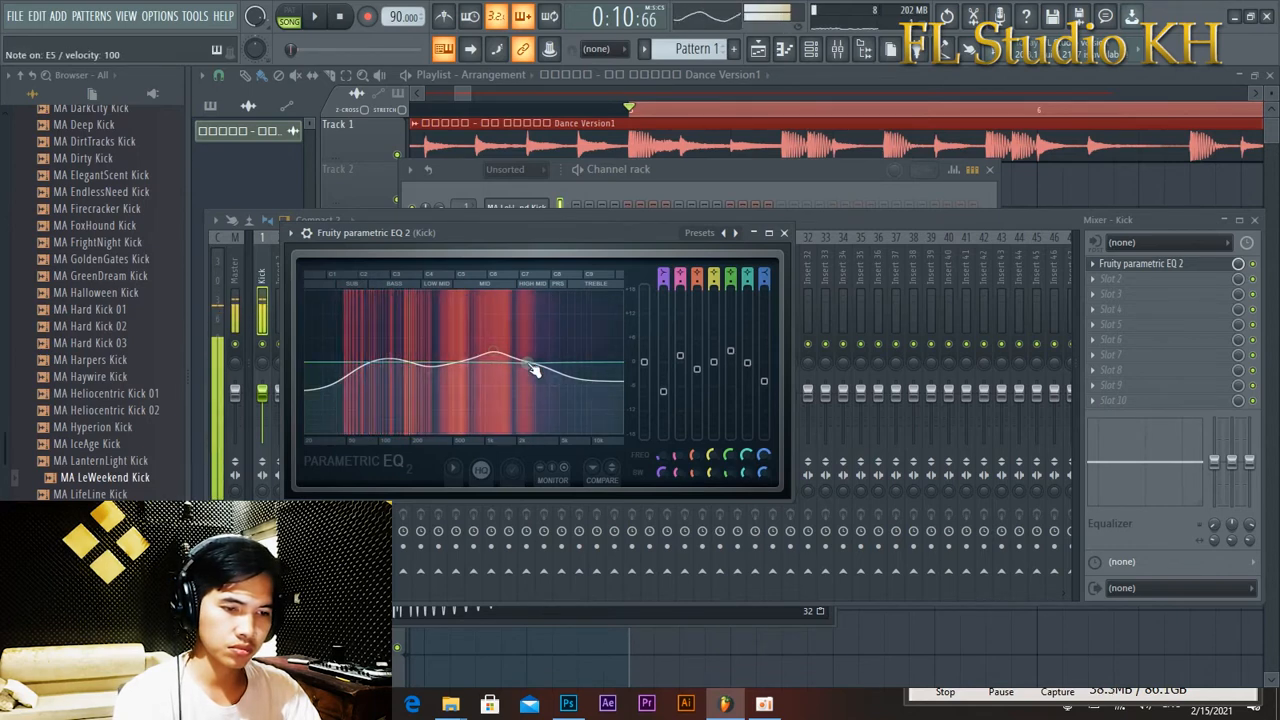
key("c")
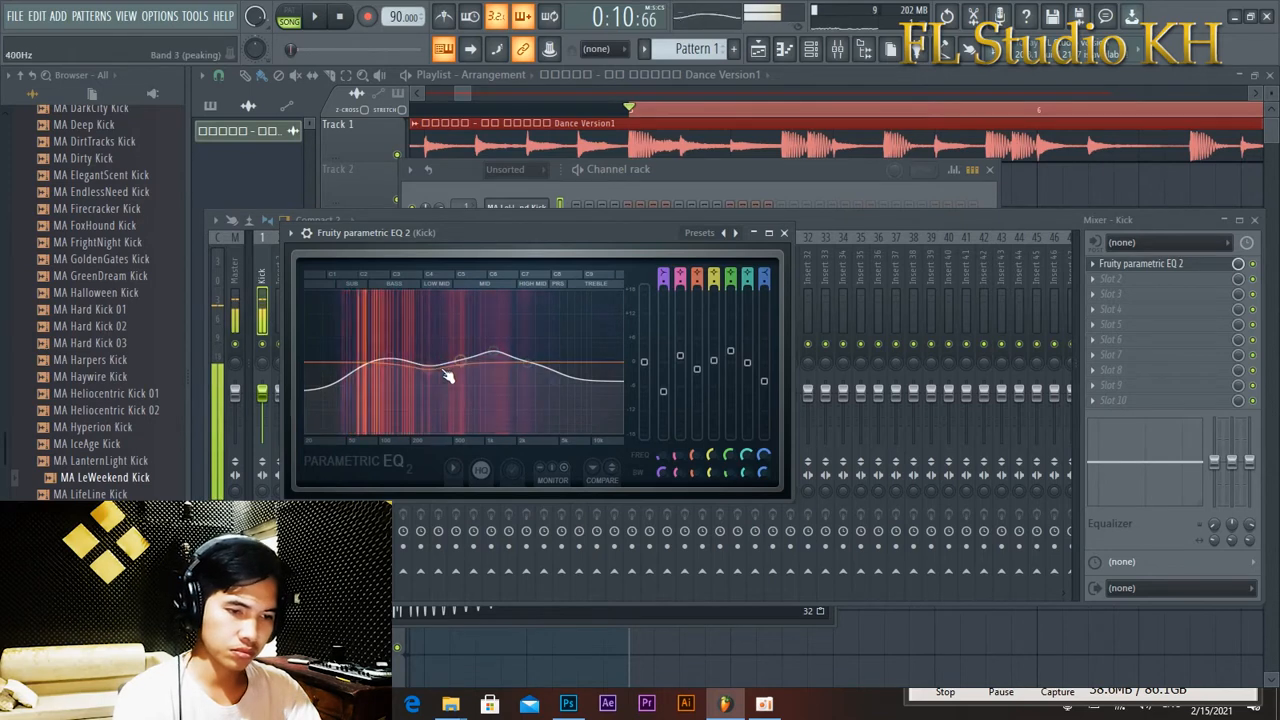
key("c")
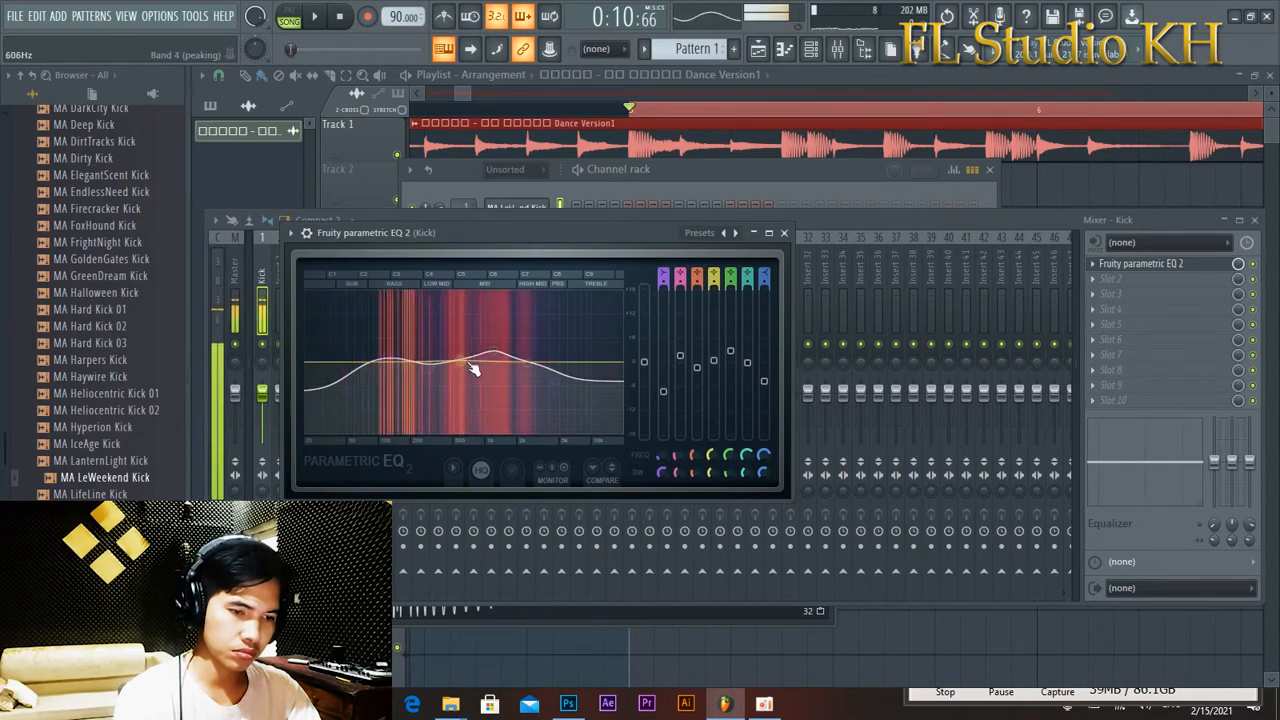
left_click(784, 232)
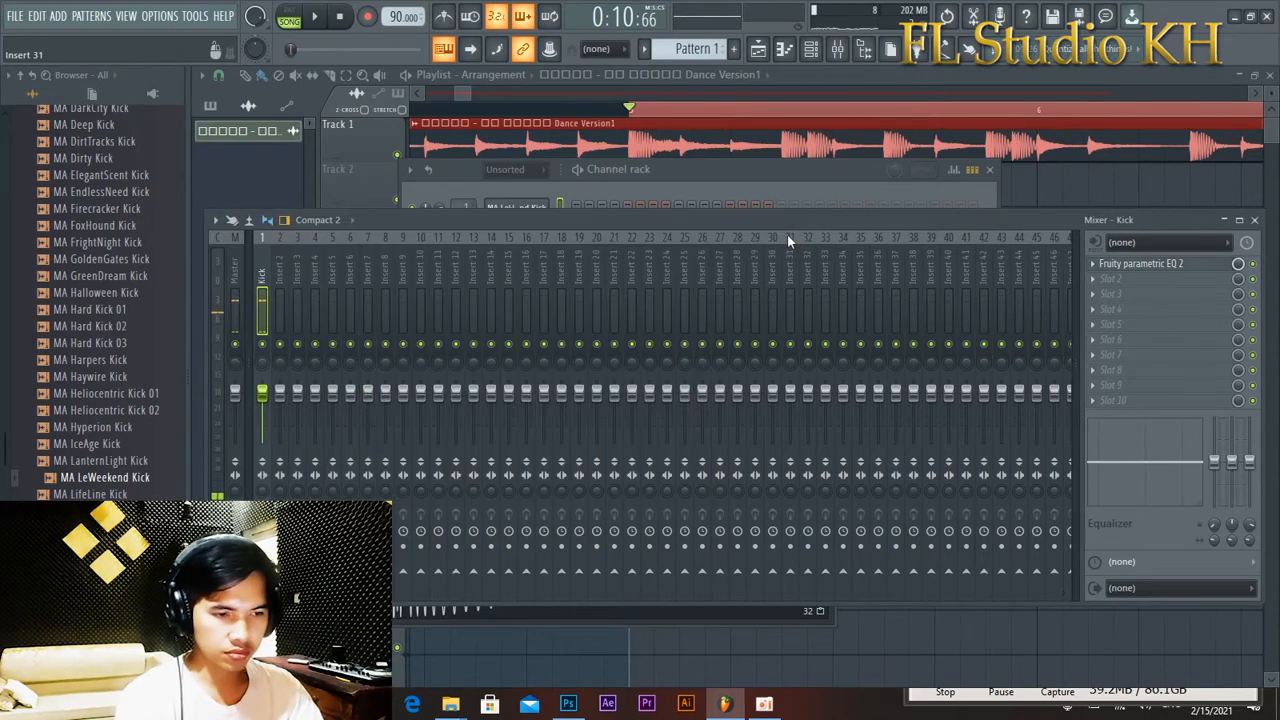
Add Fruity soft clipper to the Kick mixer track after the parametric EQ.
middle_click(1143, 287)
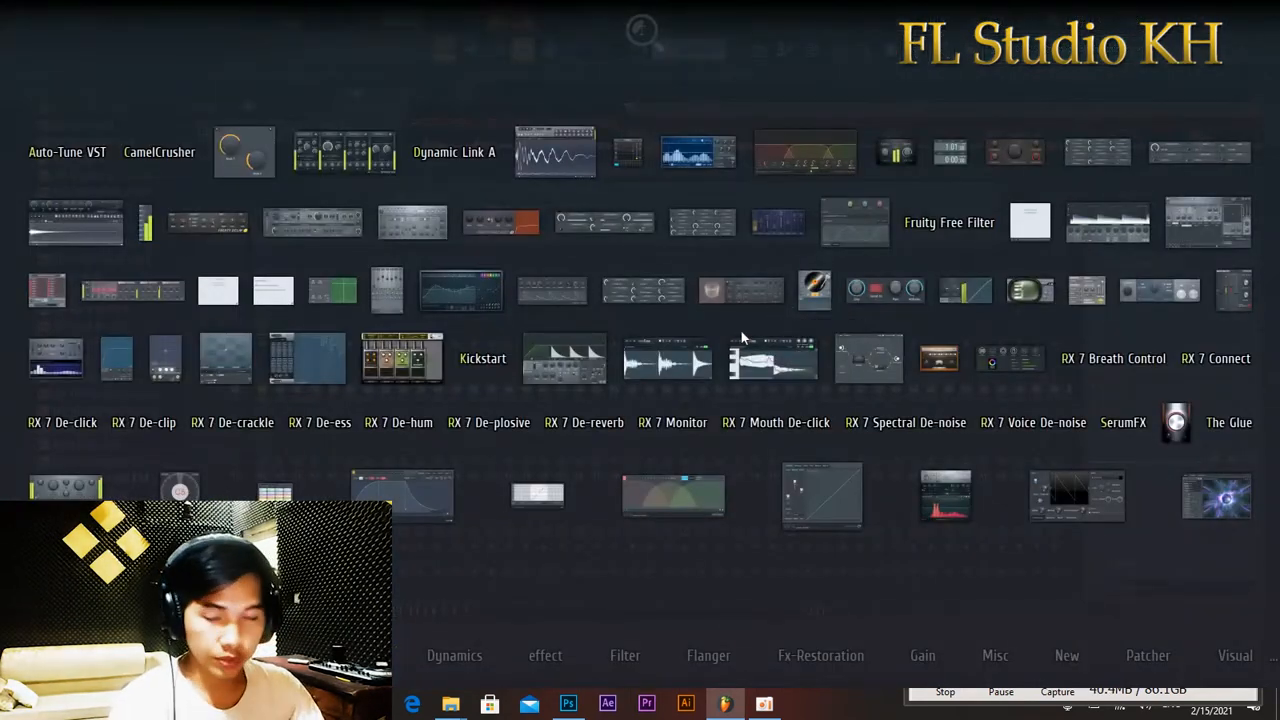
left_click(962, 295)
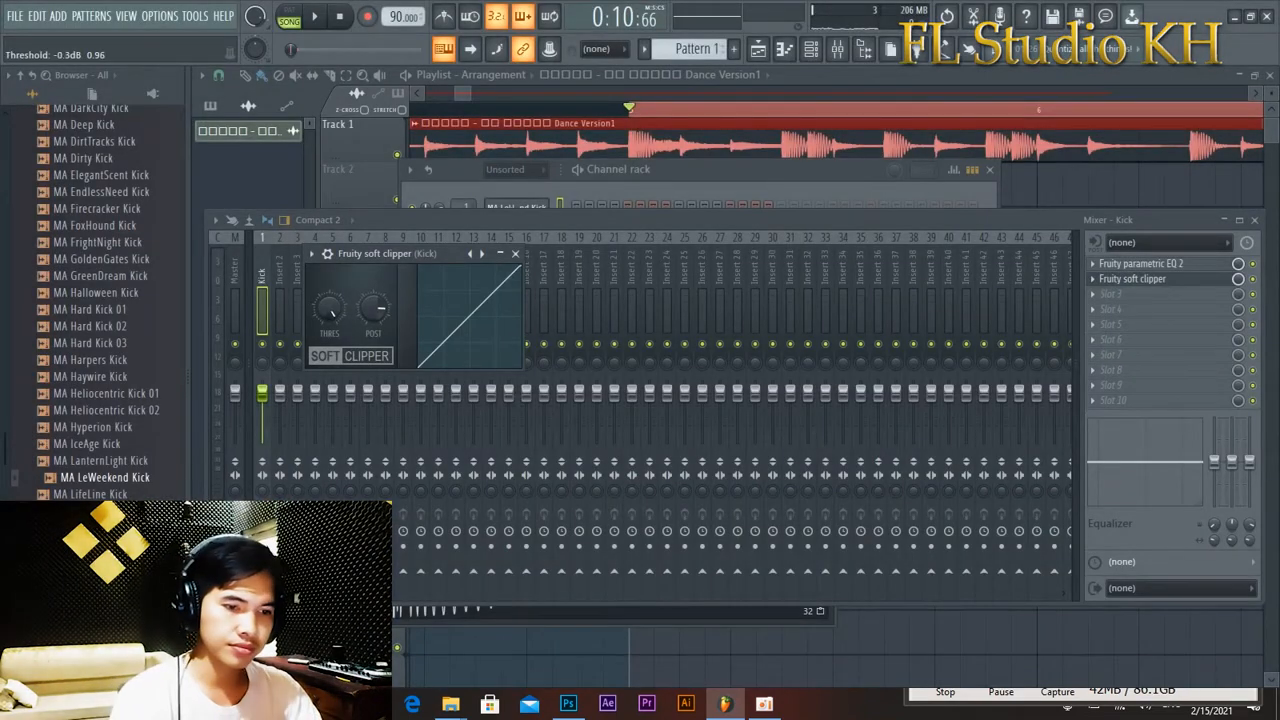
Audition the kick through the soft clipper, and close the clipper, mixer and kick channel windows.
key("c")
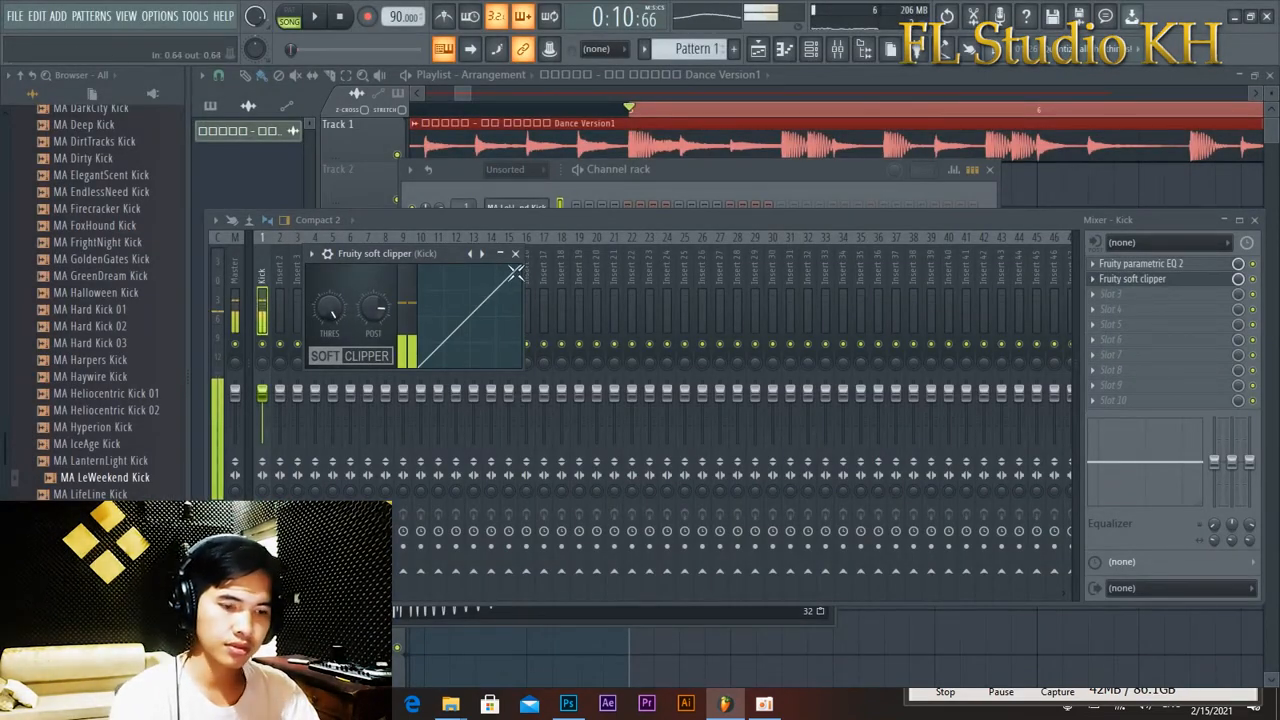
left_click(515, 253)
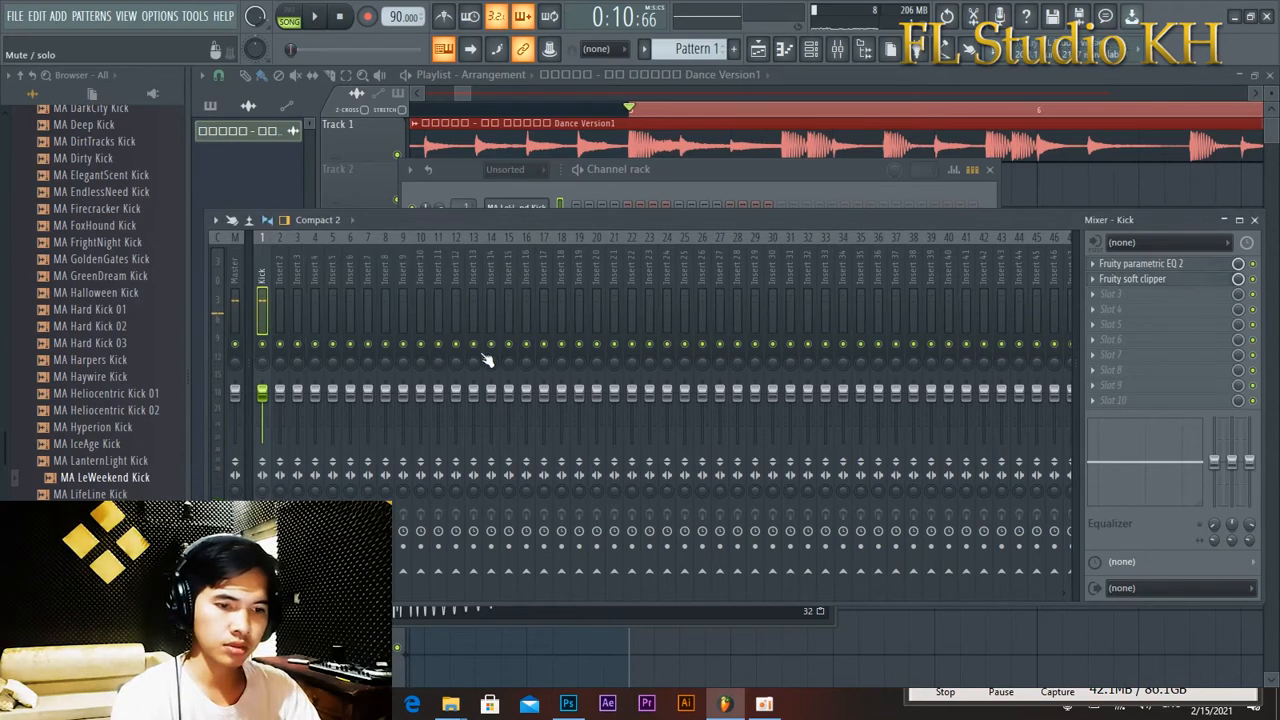
left_click(1255, 220)
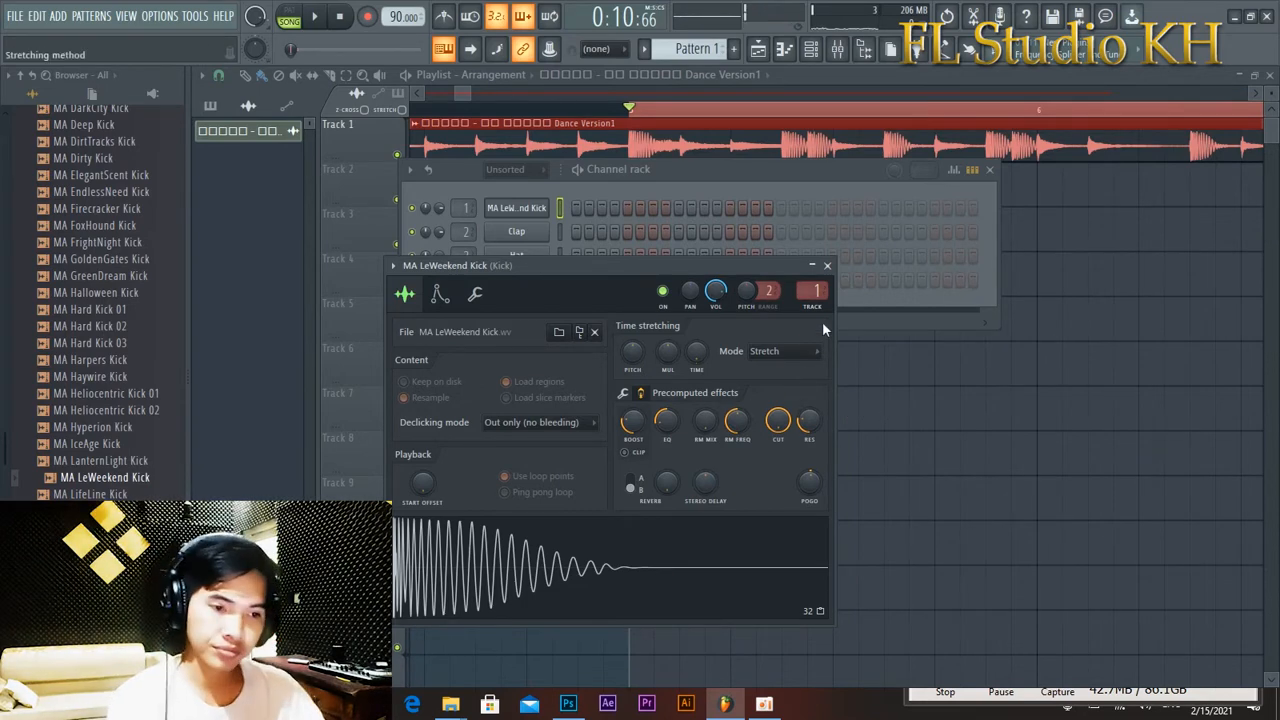
left_click(827, 265)
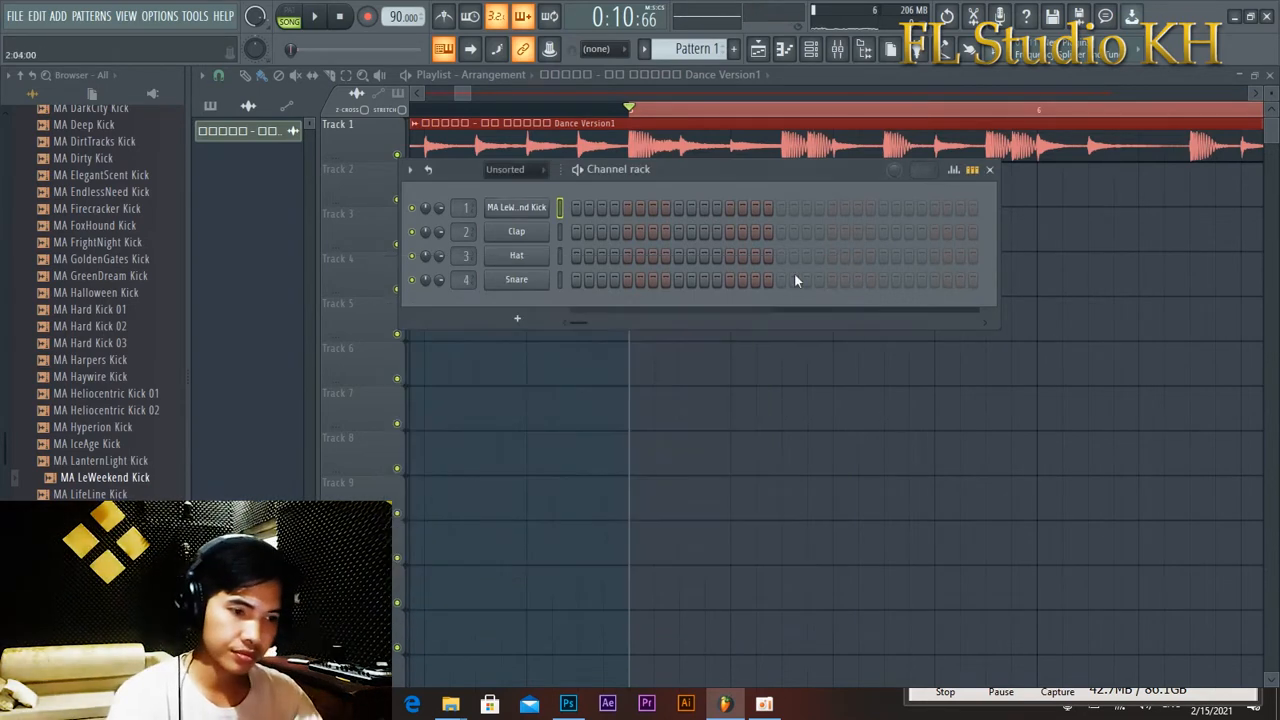
Open the MA LeWeekend Kick channel in the piano roll and place a C5 note at the start of bar 1.
right_click(527, 209)
left_click(591, 212)
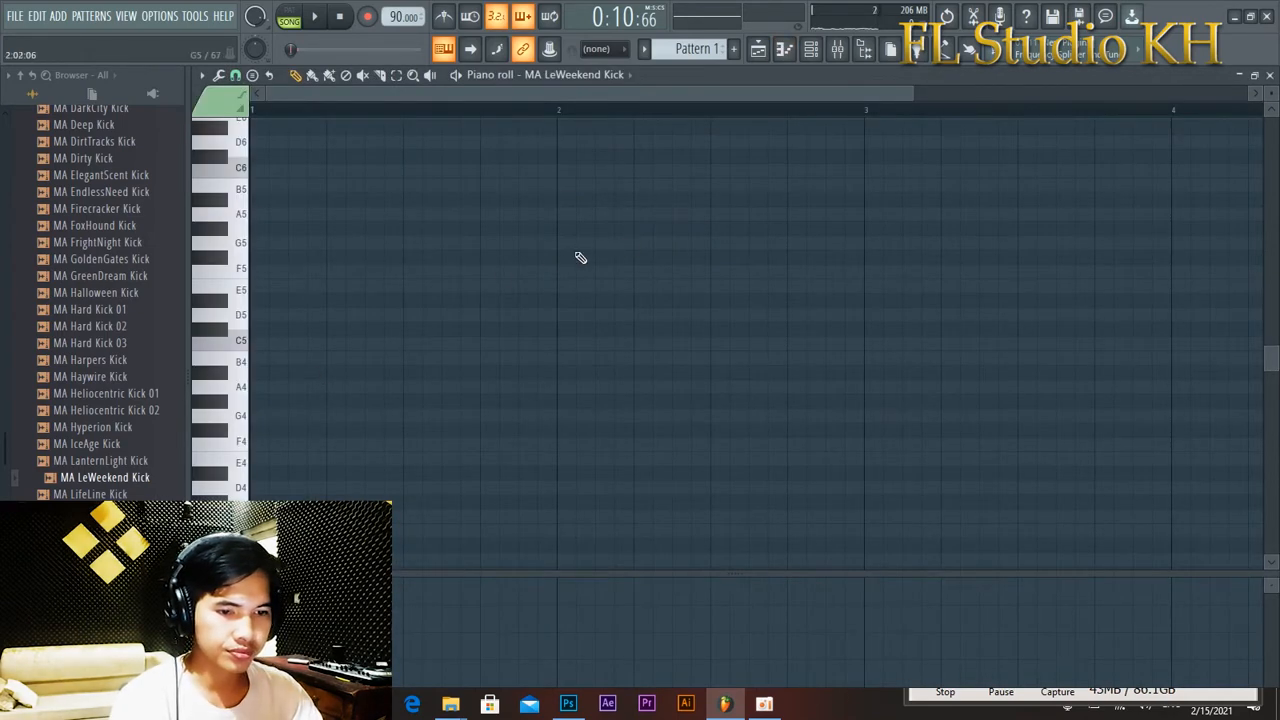
scroll(441, 292, "down", 2)
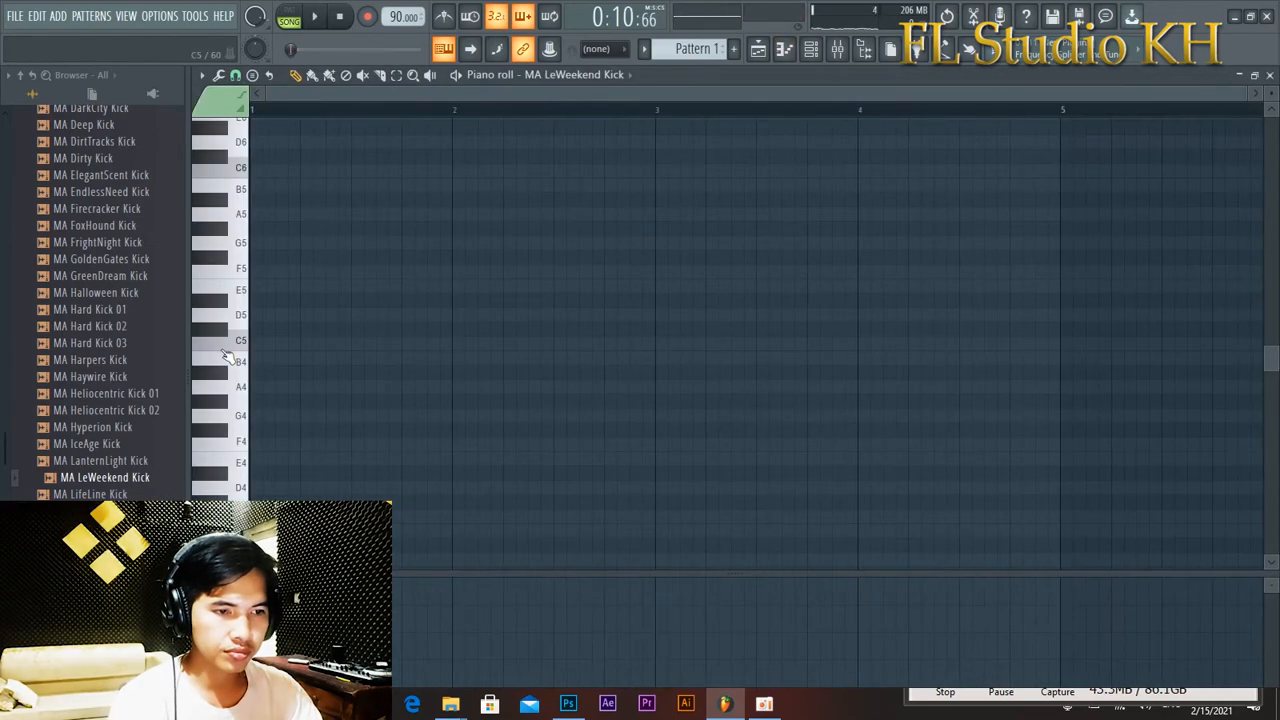
Place Pattern 1 on Track 2 of the playlist at the start of bar 5, under the song clip.
left_click(760, 50)
left_click(211, 106)
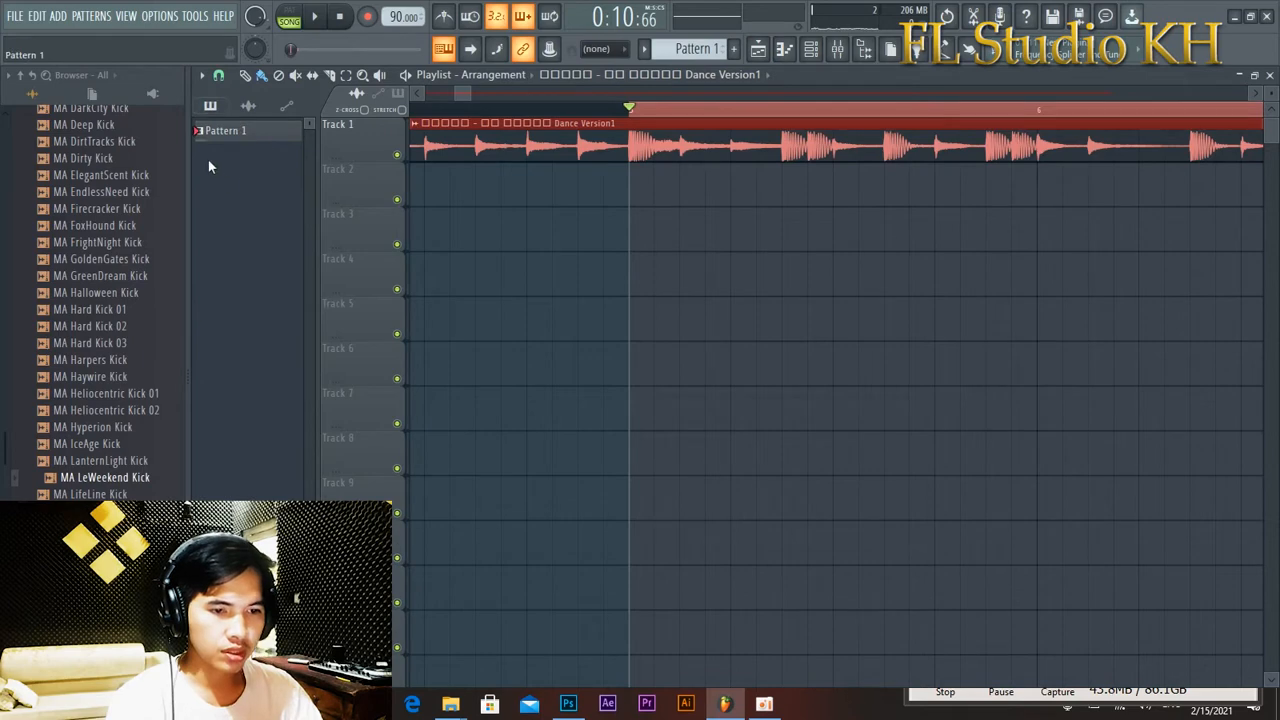
left_click(637, 199)
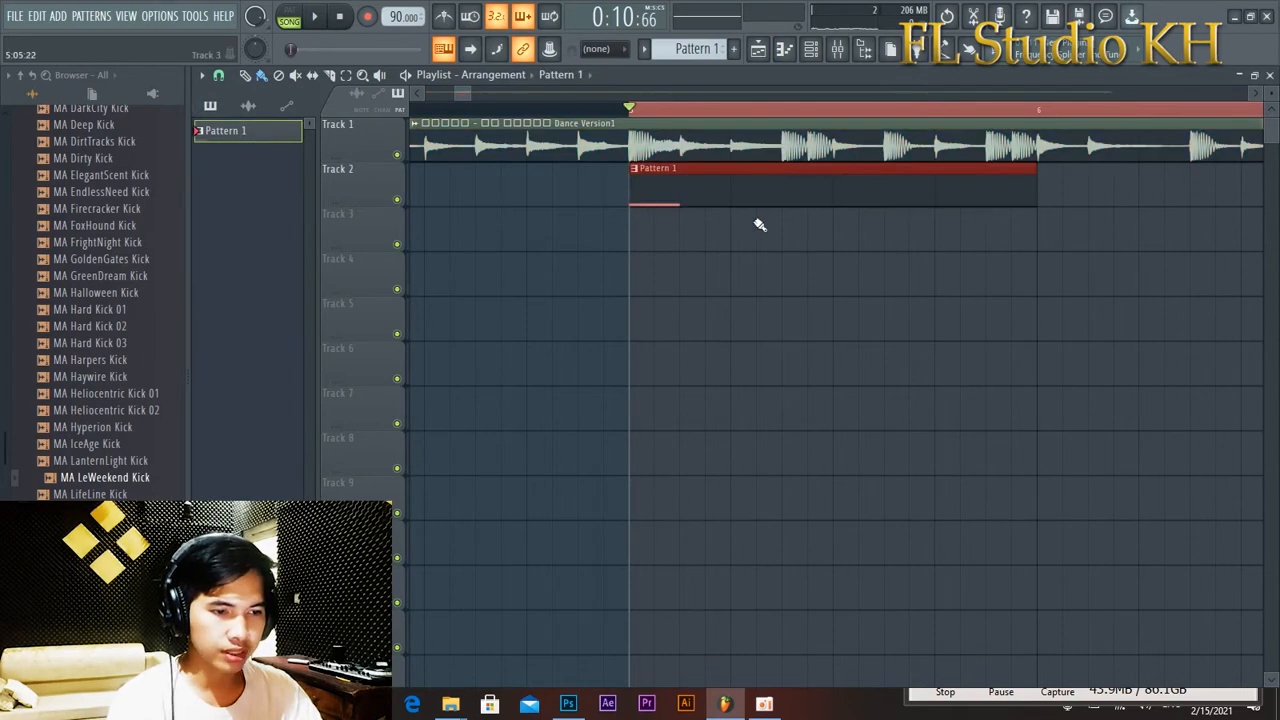
Return to the kick's piano roll, play it against the song and add a second C5 kick at step 7 of bar 1.
left_click(784, 50)
key("space")
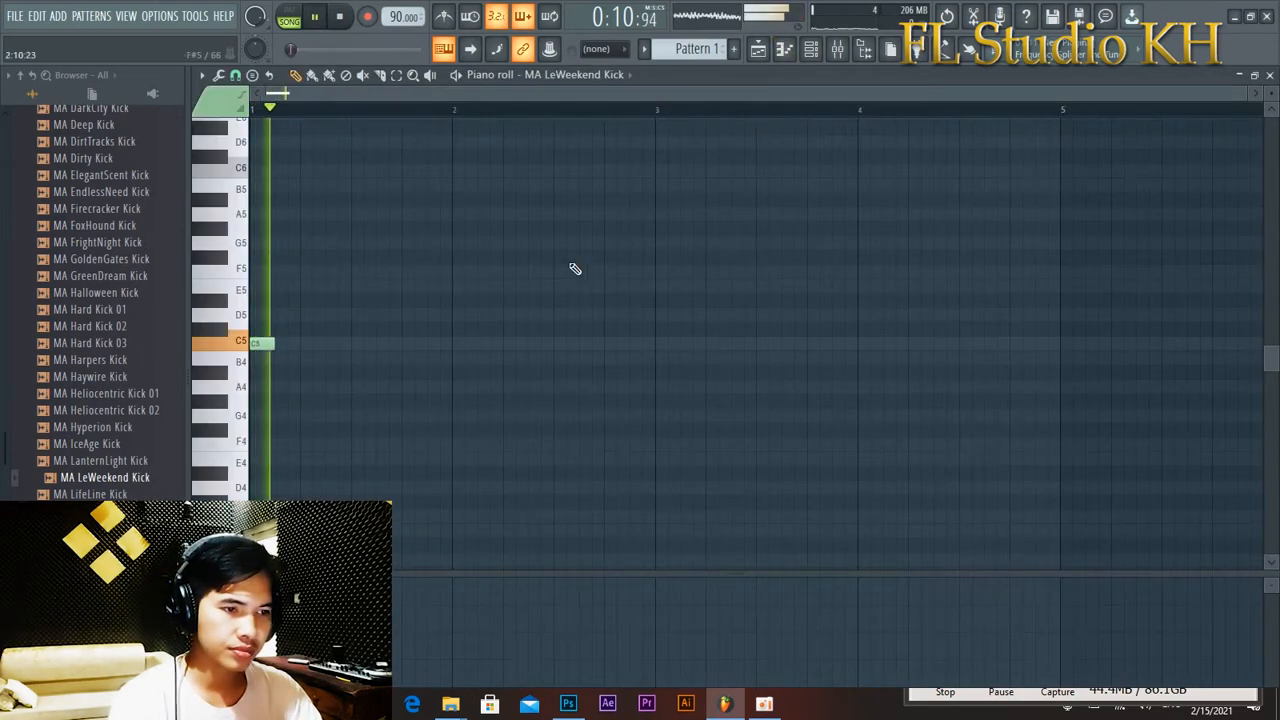
key("space")
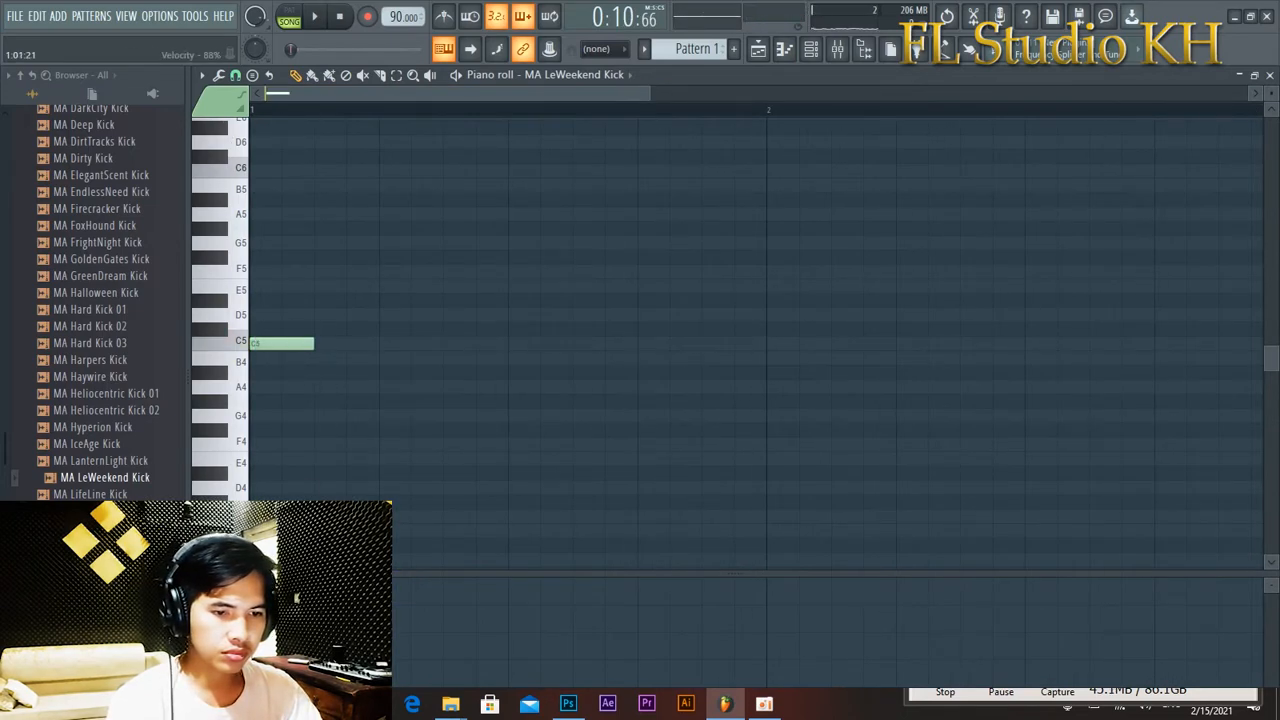
key("space")
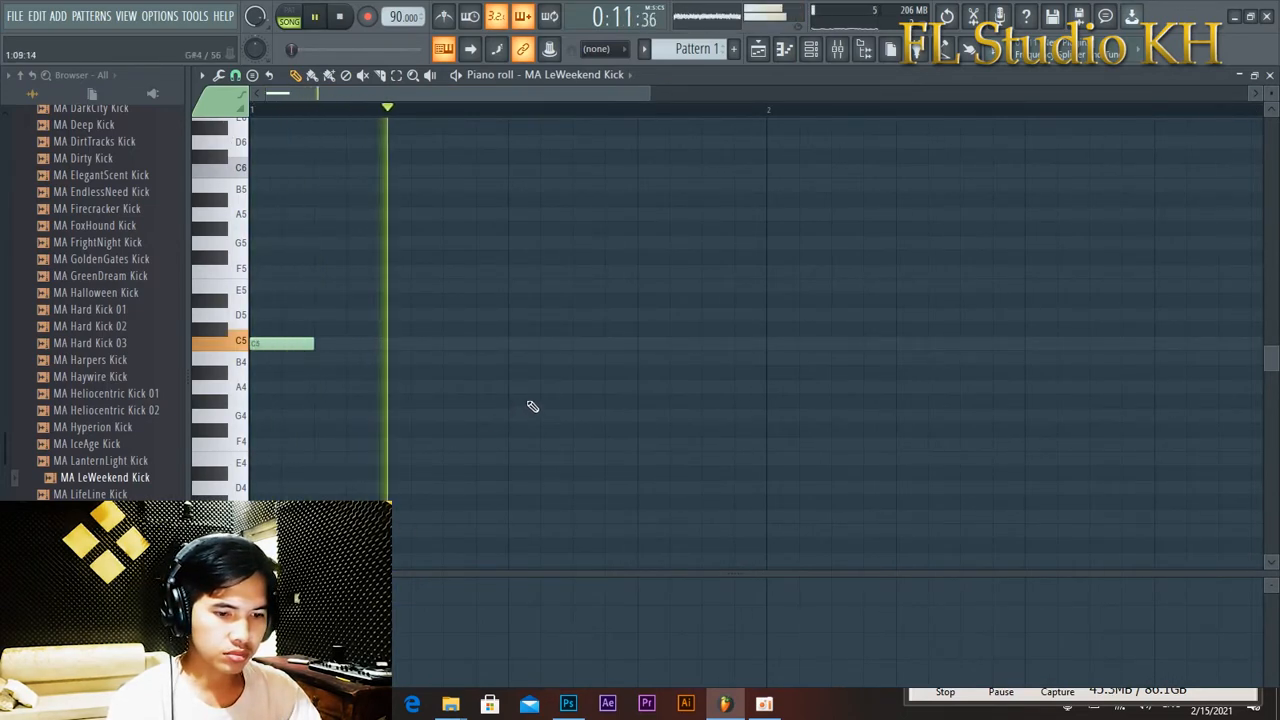
key("space")
left_click(452, 345)
key("space")
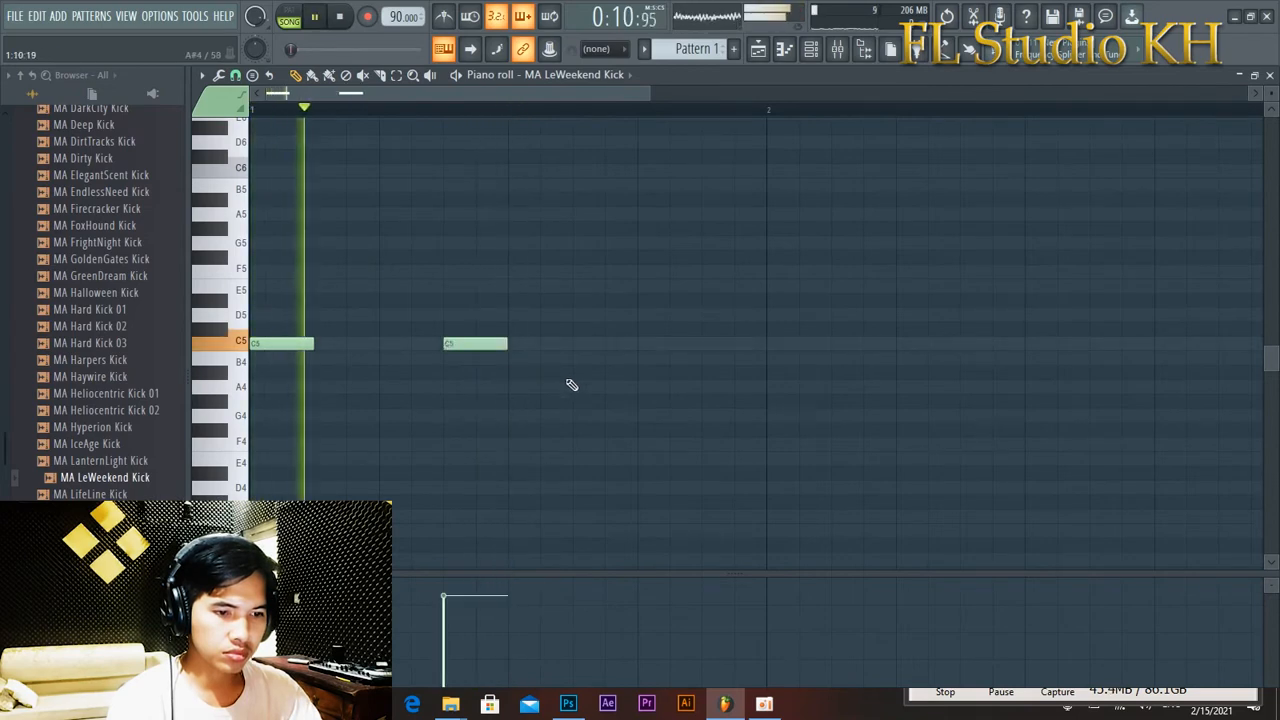
Split the second kick into two one-step C5 notes at steps 7 and 8 and lower their velocities, the second note's more.
key("space")
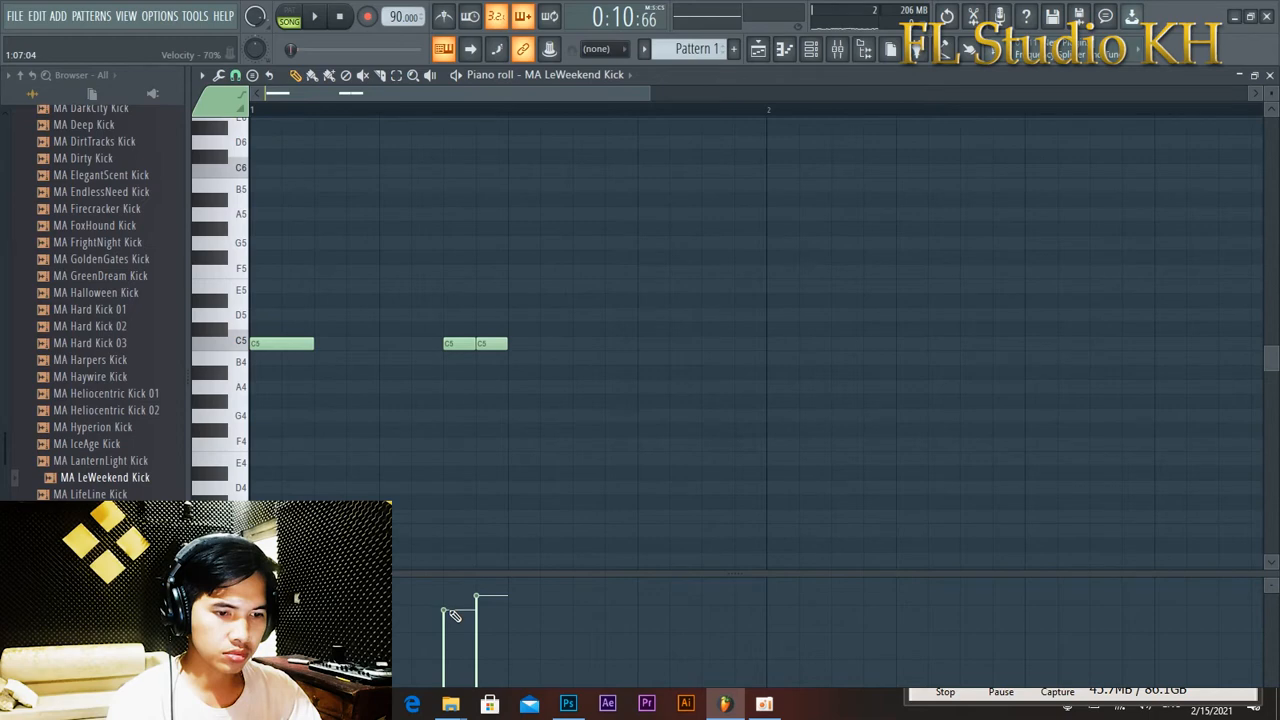
key("space")
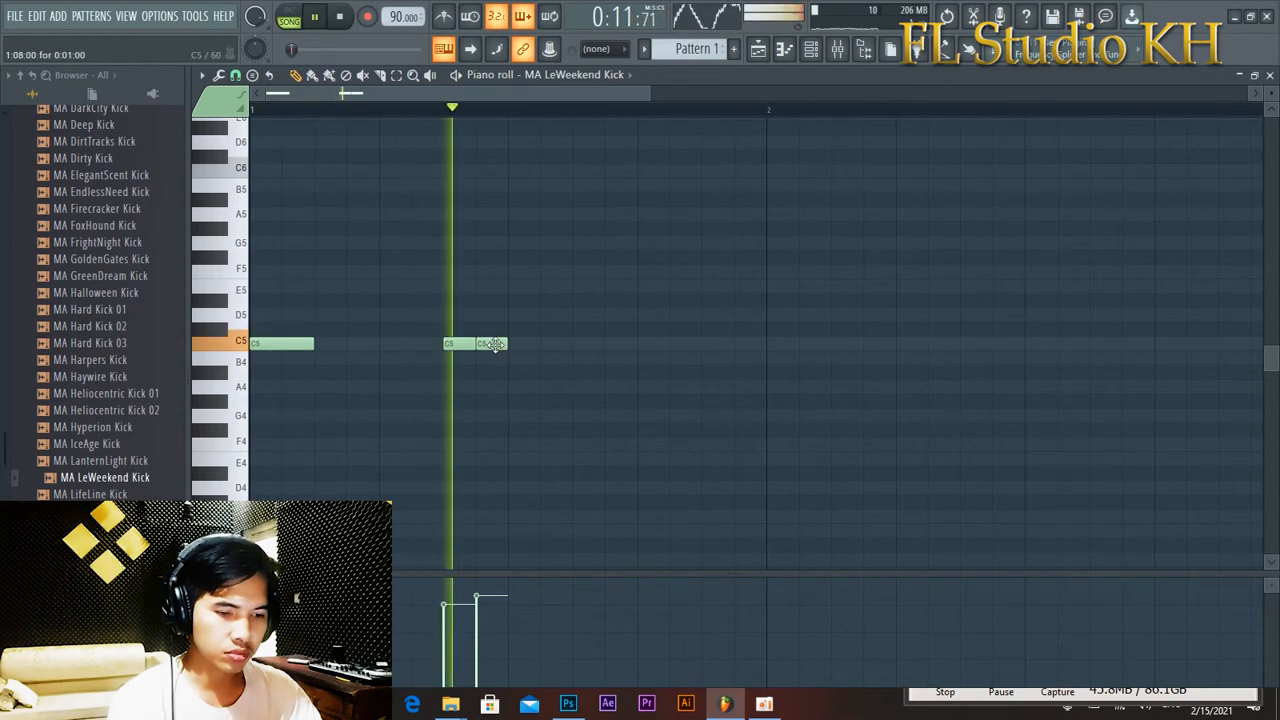
key("space")
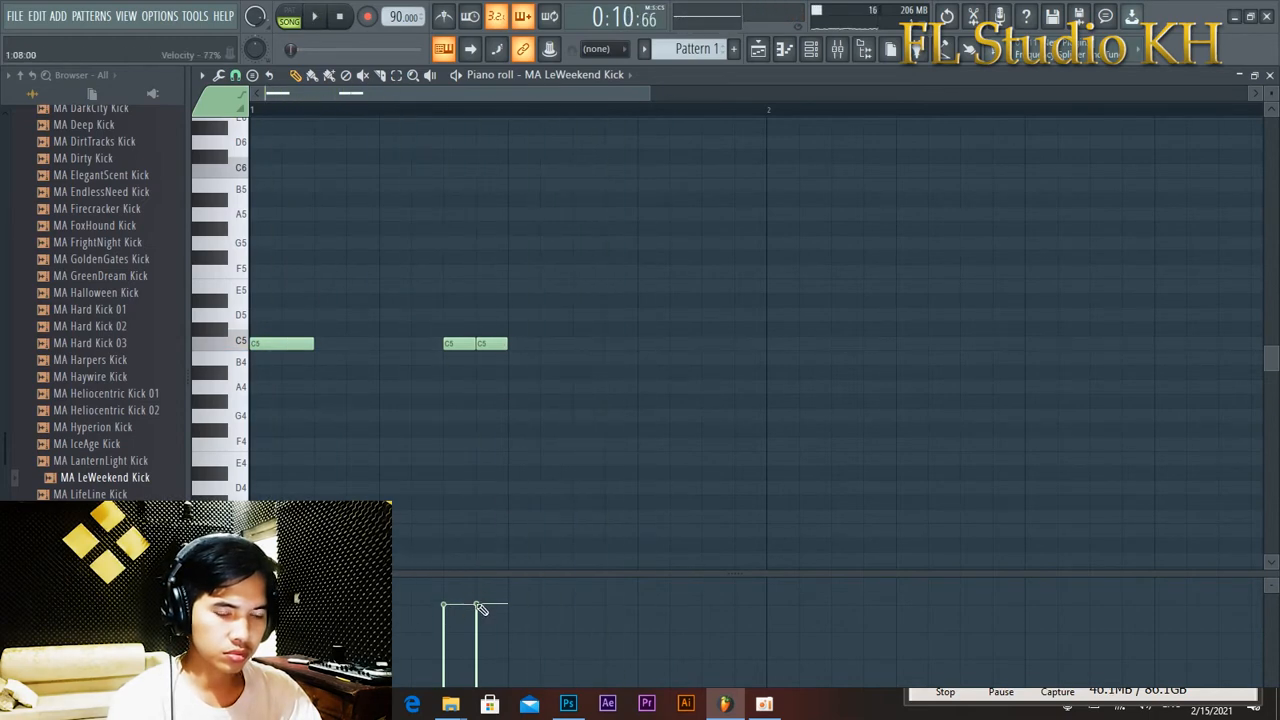
key("space")
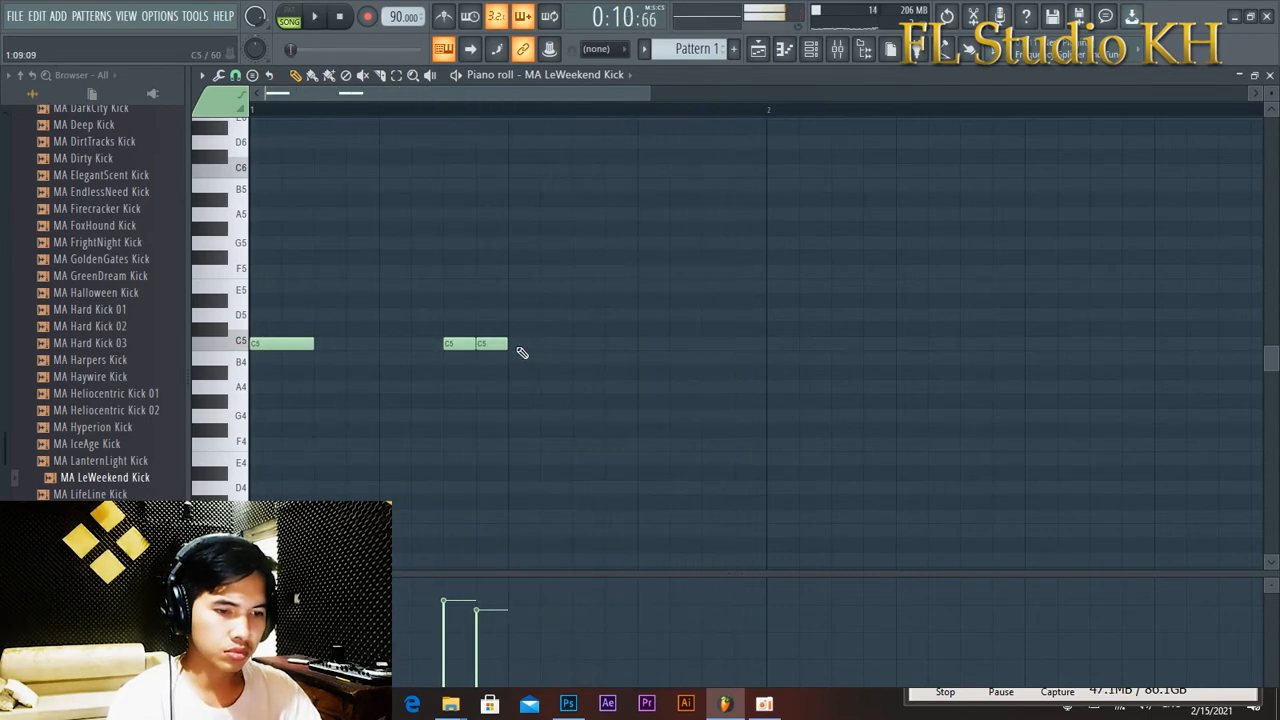
Add a C5 kick at step 11 of bar 1 and copy the short double kick to steps 15 and 16.
left_click(580, 343)
key("space")
left_click_drag(430, 325, 717, 357)
key("space")
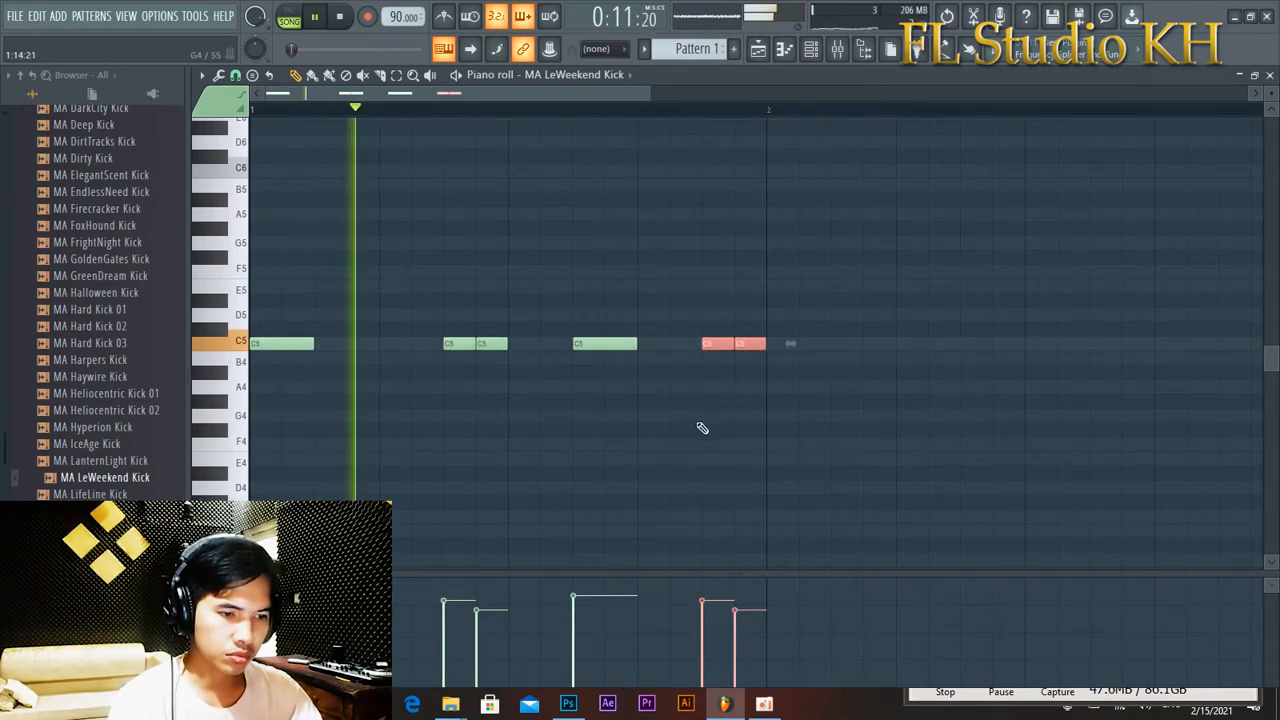
Copy the whole bar 1 kick pattern into bar 2 and play it against the song.
scroll(702, 426, "down", 2)
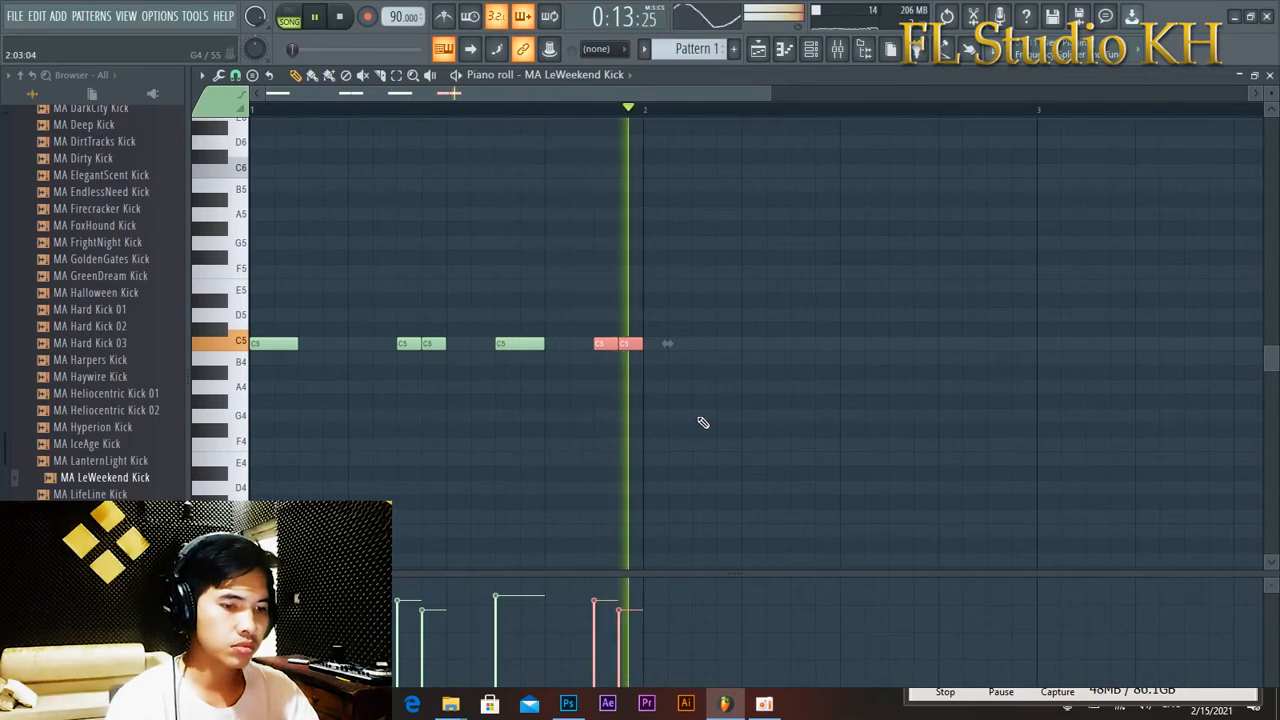
left_click_drag(697, 392, 660, 358)
key("space")
key("space")
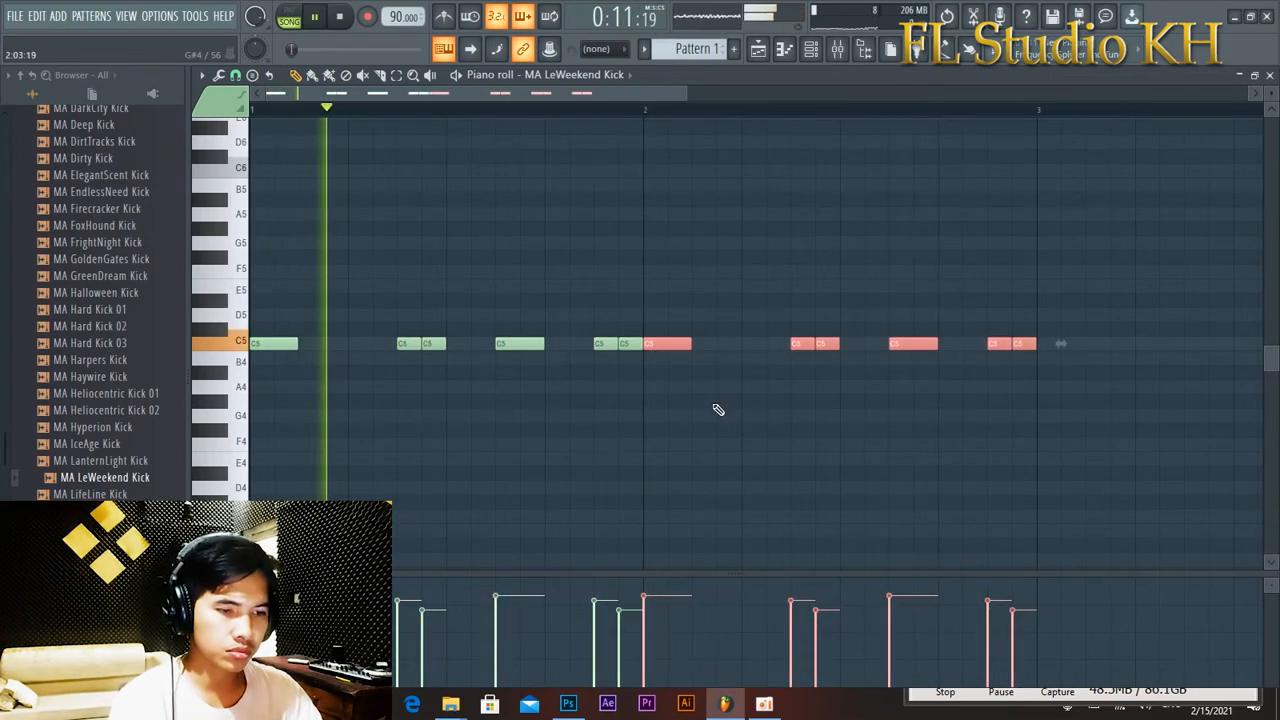
scroll(716, 407, "down", 1)
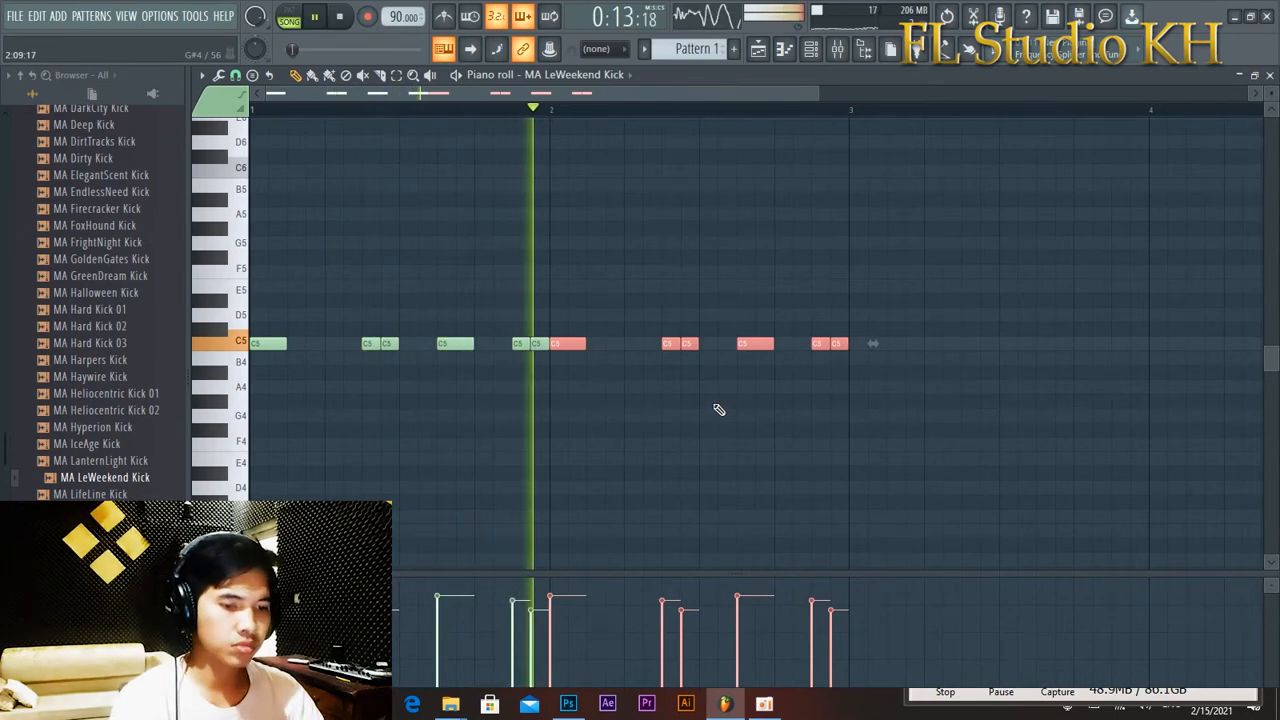
left_click(708, 407)
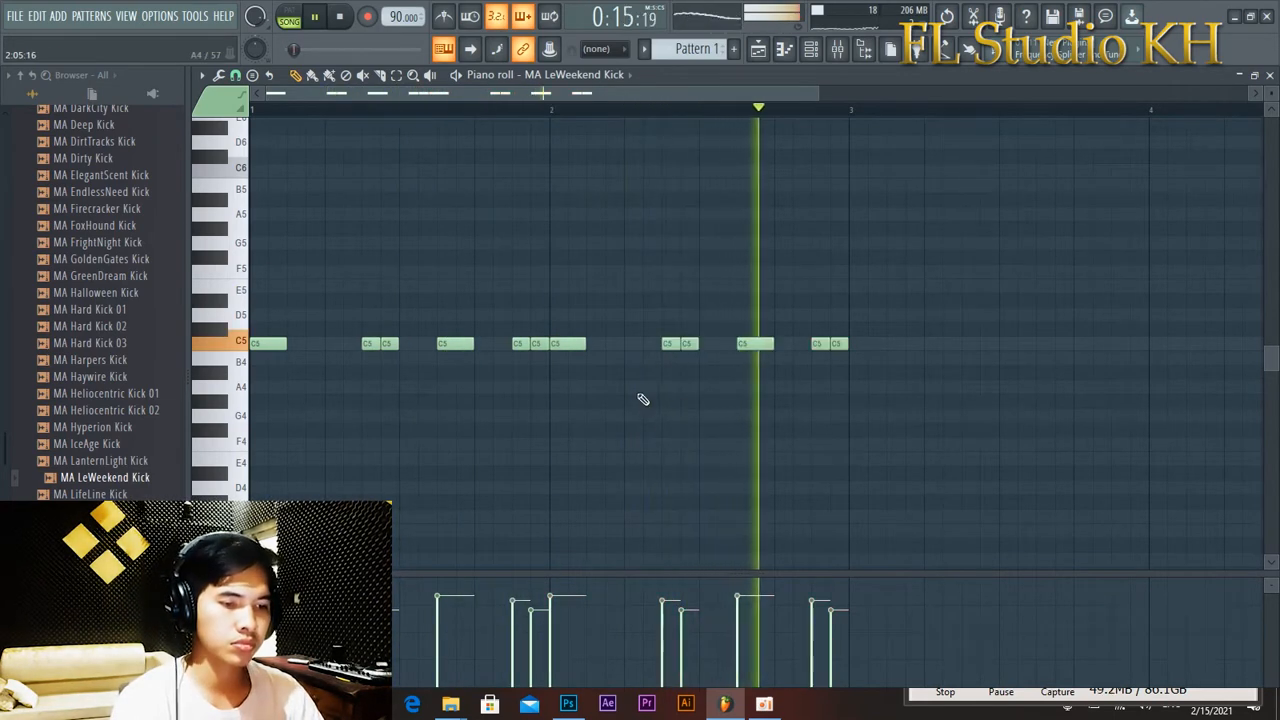
Try the first kick of bar 2 two steps further on, and delete that note.
key("space")
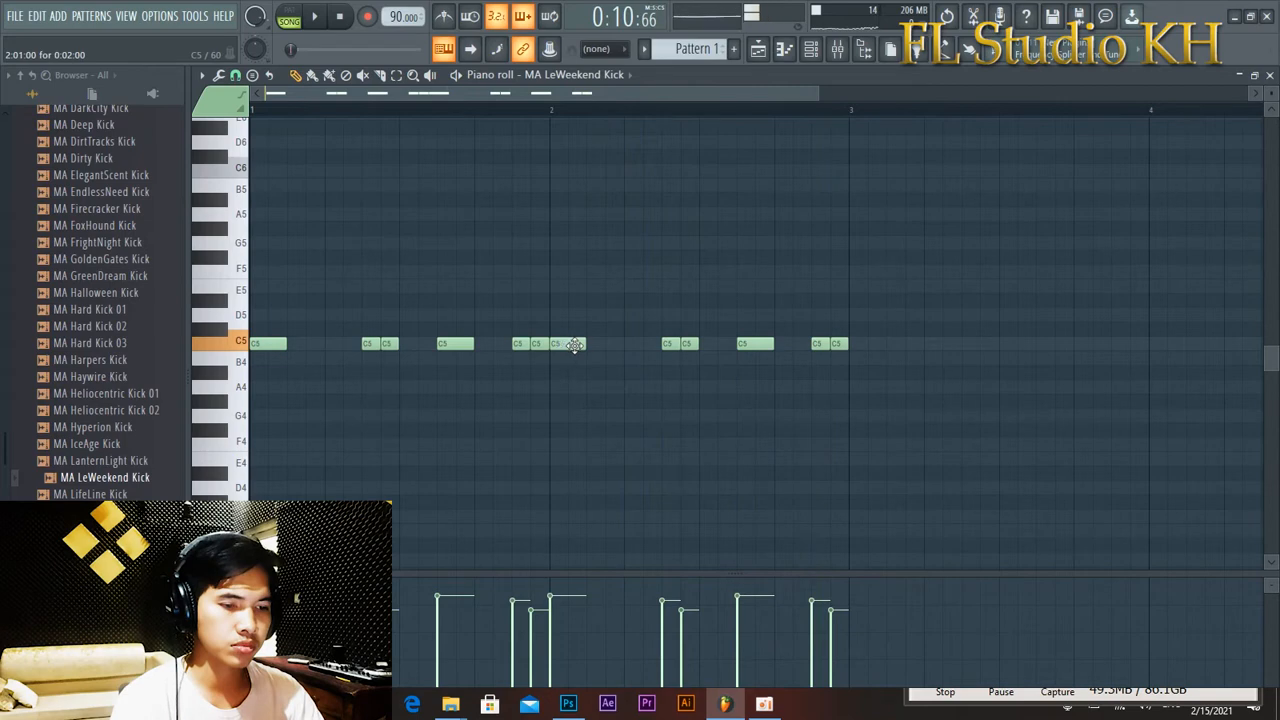
key("space")
left_click_drag(950, 392, 648, 310)
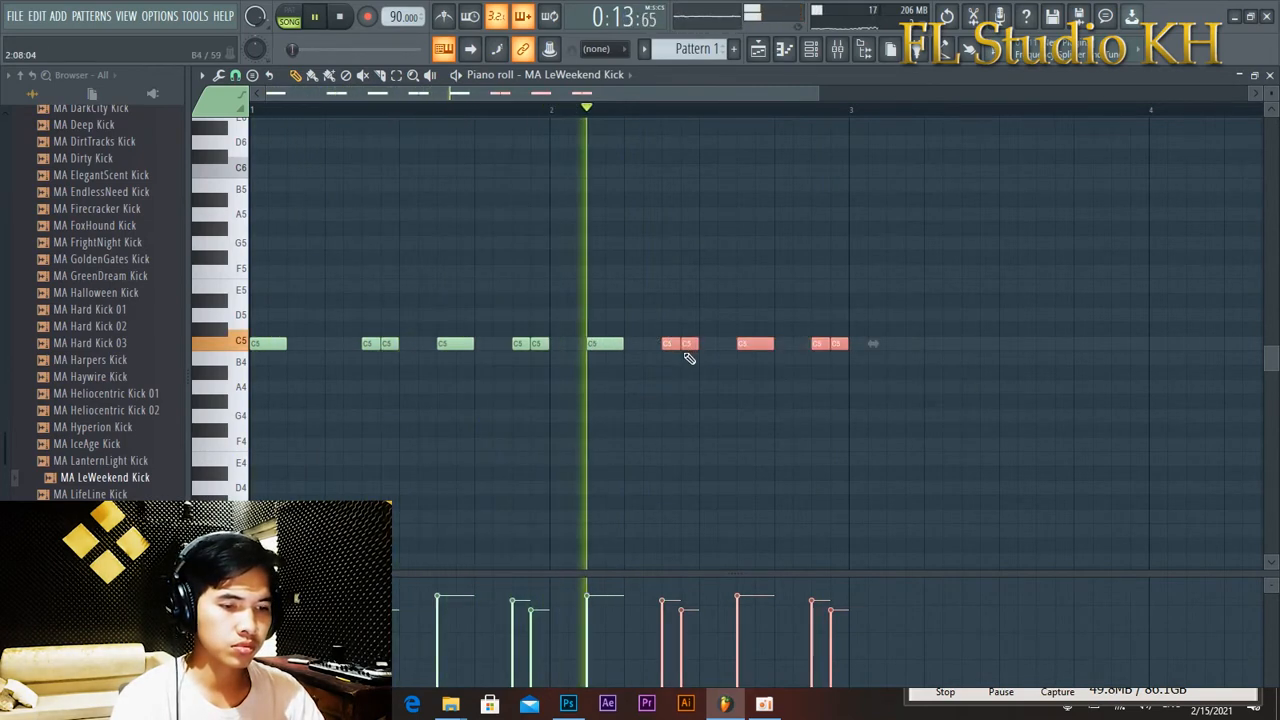
key("space")
right_click(608, 343)
key("space")
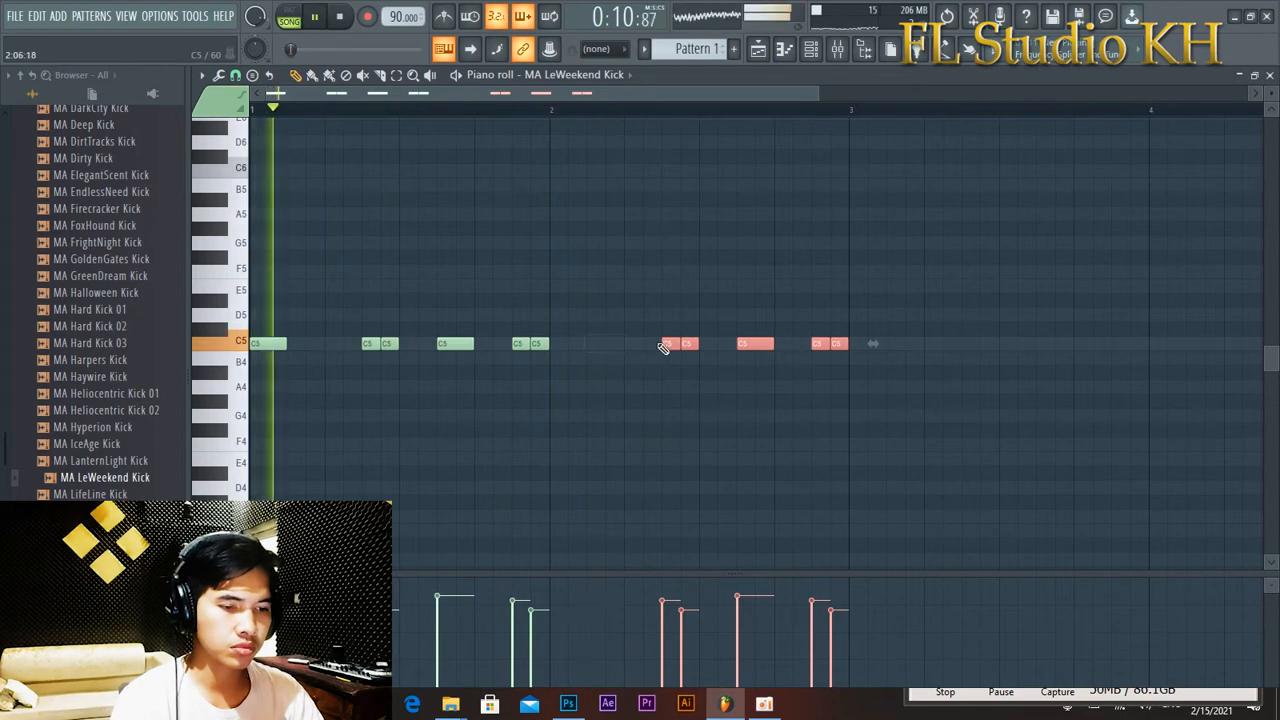
Shift the remaining bar 2 kicks one beat forward and add a two-step C5 kick at step 7 of bar 2.
left_click(554, 108)
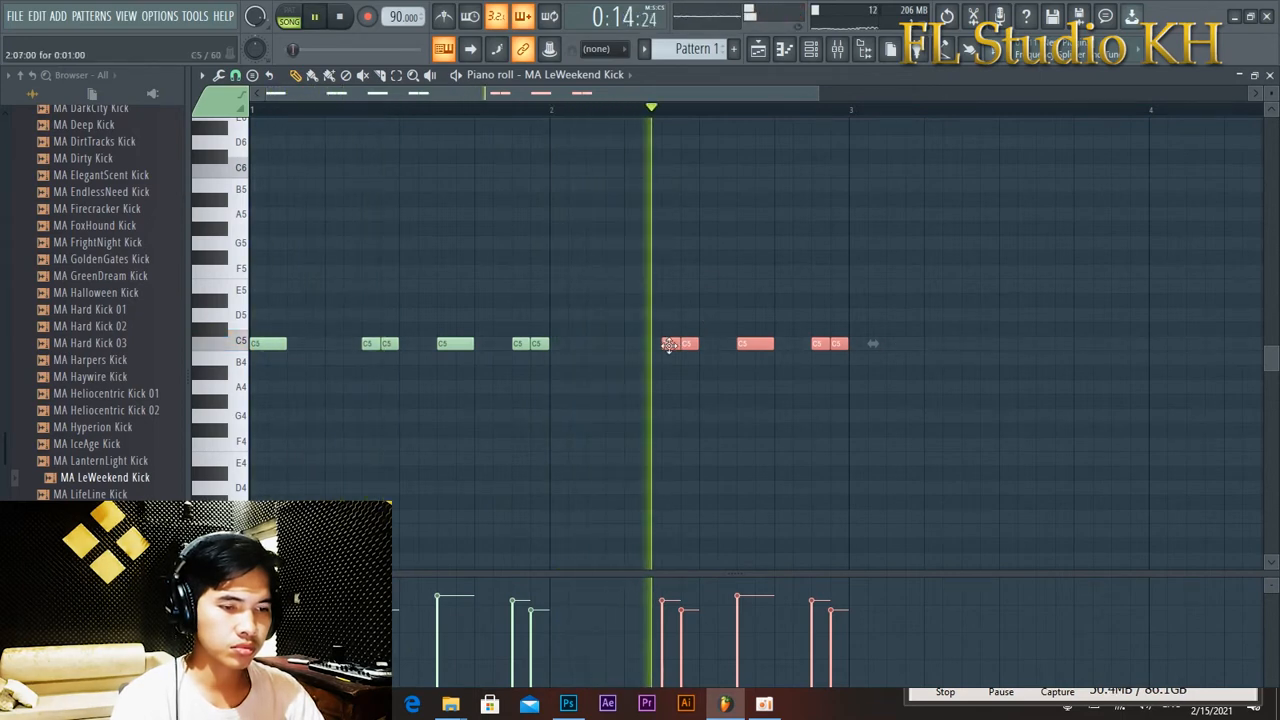
left_click_drag(668, 344, 743, 344)
key("space")
left_click(450, 343)
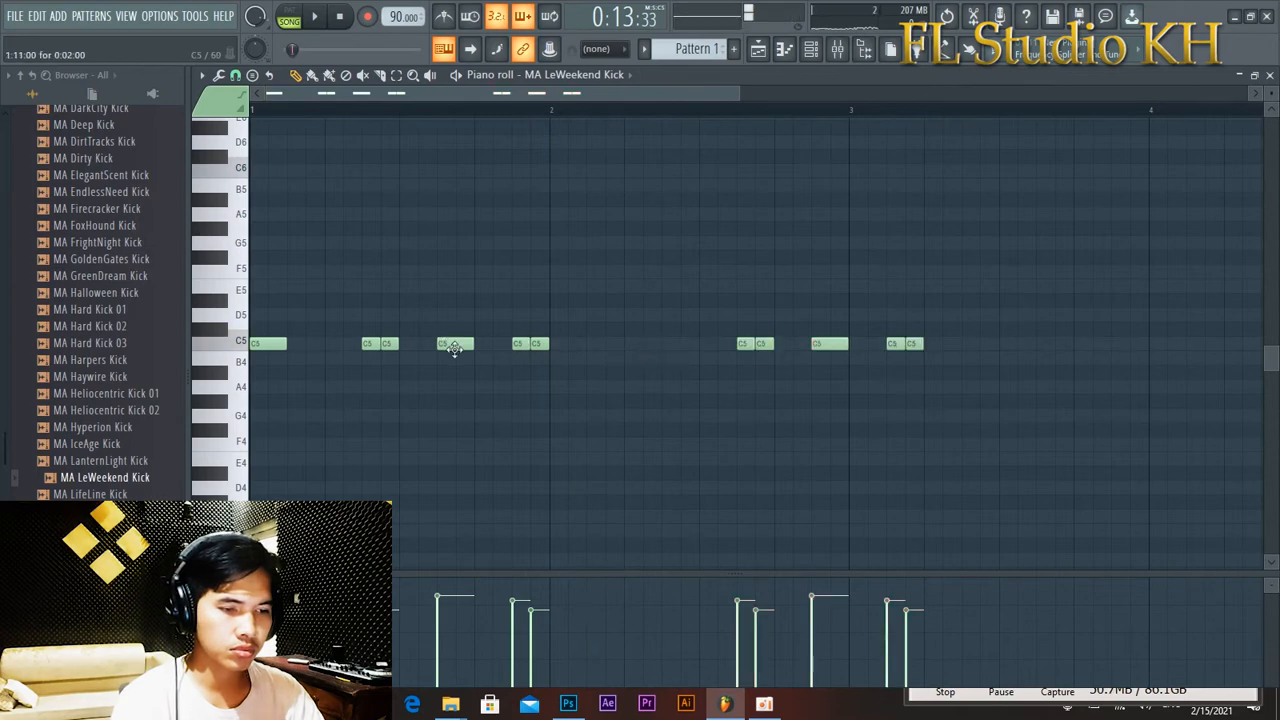
key("space")
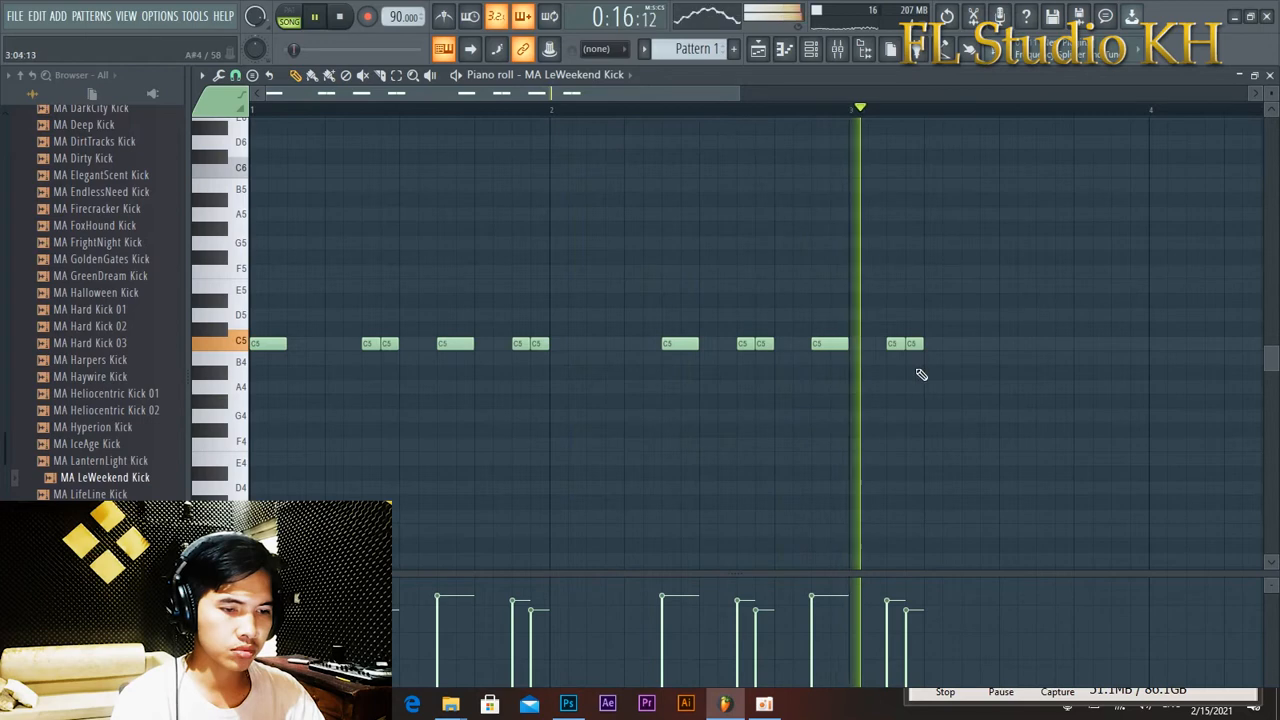
Delete the double kick at steps 11 and 12 of bar 2 and move the bar 3 double kick to steps 10 and 11 of bar 2.
right_click(765, 345)
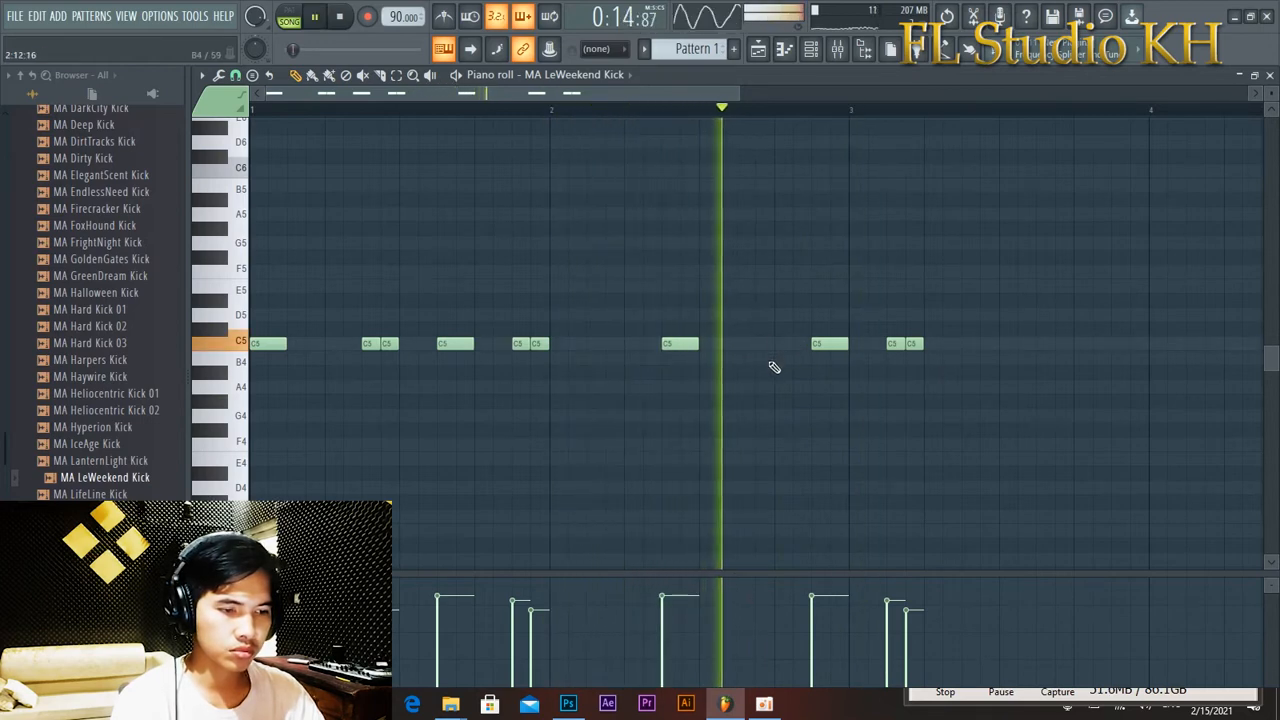
scroll(768, 375, "up", 3)
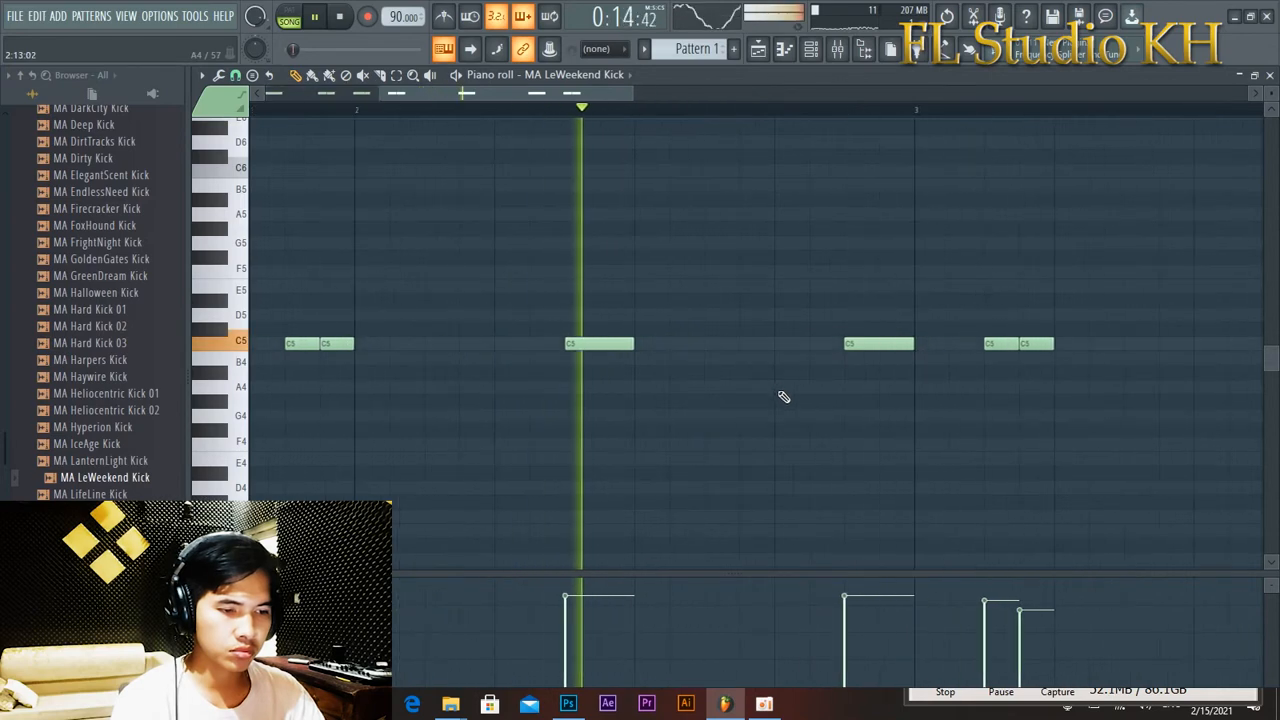
key("space")
left_click_drag(1110, 365, 660, 345)
key("space")
left_click_drag(738, 378, 694, 344)
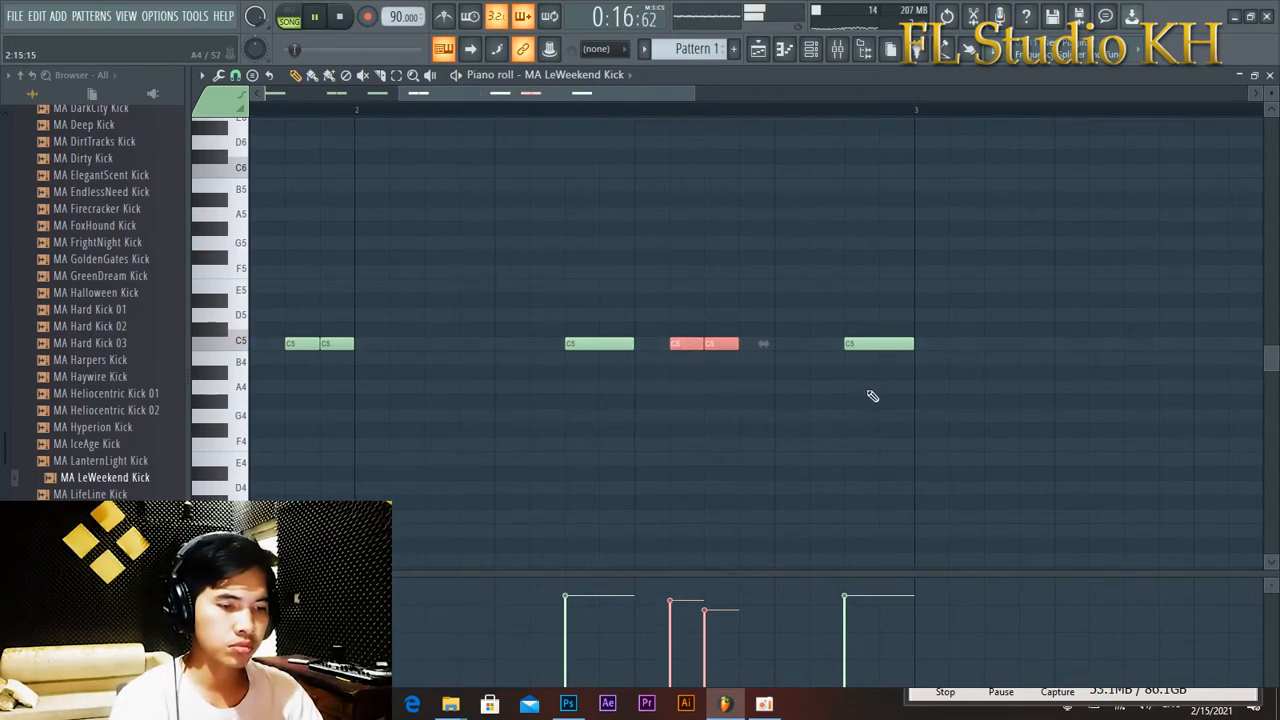
Add a C5 kick at the start of bar 3 and a short double kick at steps 7 and 8 of that bar.
scroll(868, 396, "down", 2)
key("space")
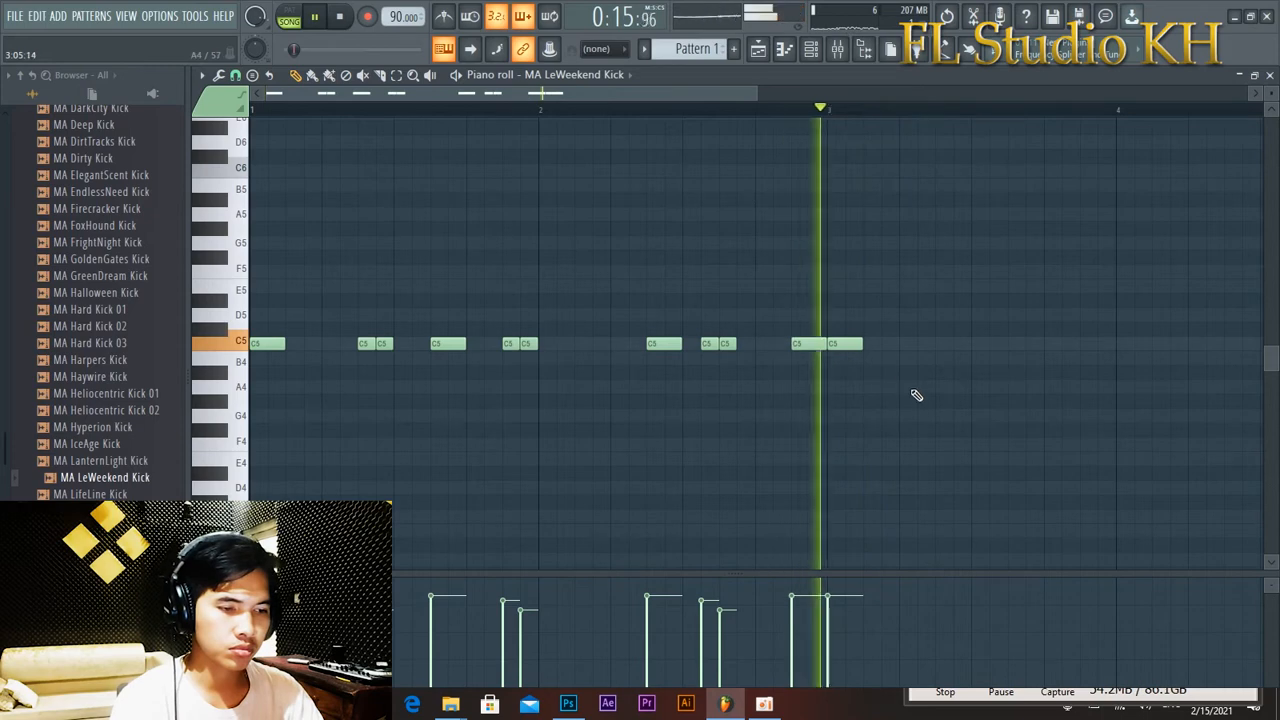
key("space")
left_click_drag(926, 355, 943, 354)
key("space")
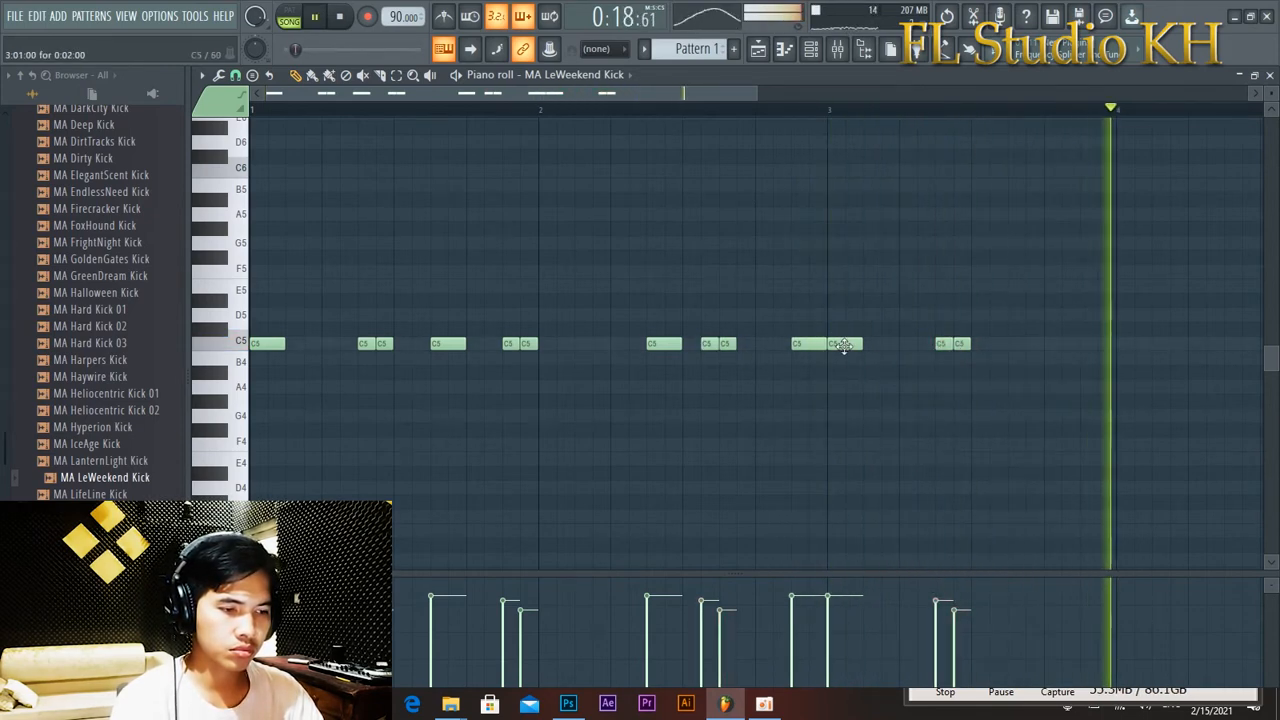
Add a C5 kick at step 11 of bar 3 and a short double kick at steps 15 and 16.
left_click(1030, 344)
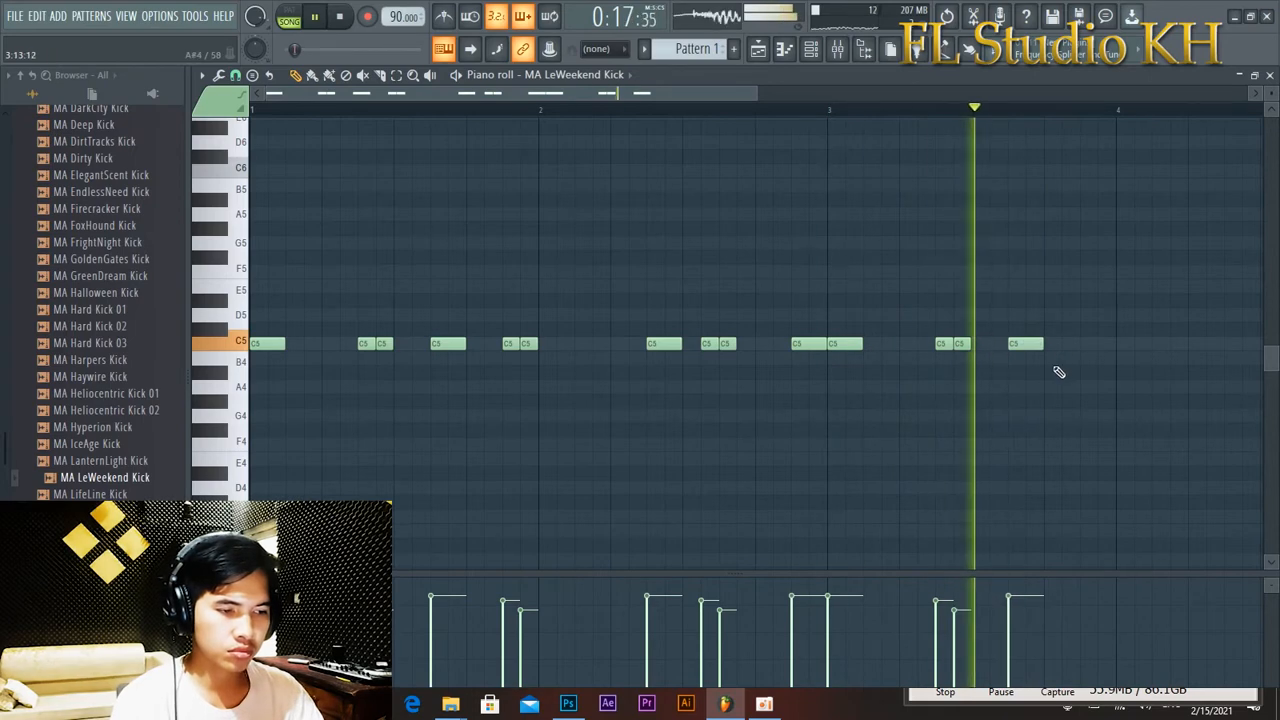
left_click(1026, 344)
left_click_drag(1050, 344, 1122, 344)
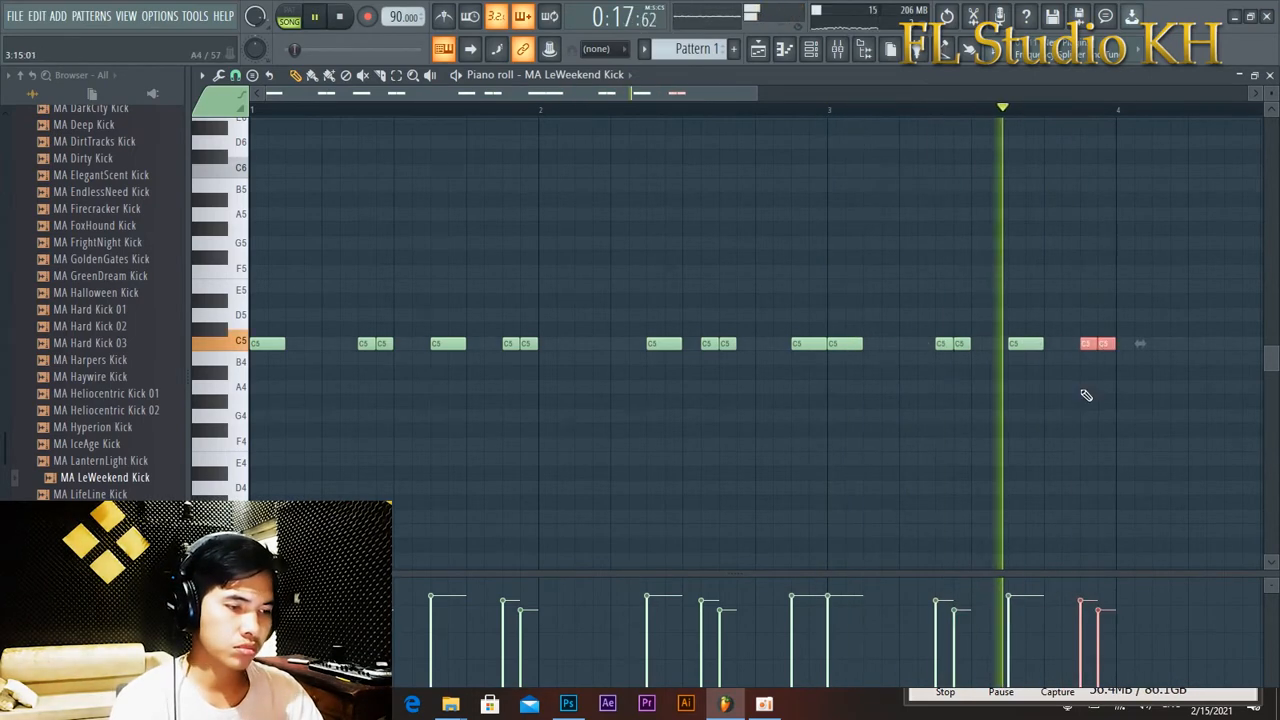
key("space")
Copy the bar 2 kick notes into bar 4 at the same steps.
scroll(708, 374, "down", 2, "ctrl")
left_click_drag(708, 374, 585, 335)
key("space")
left_click_drag(700, 343, 1176, 345)
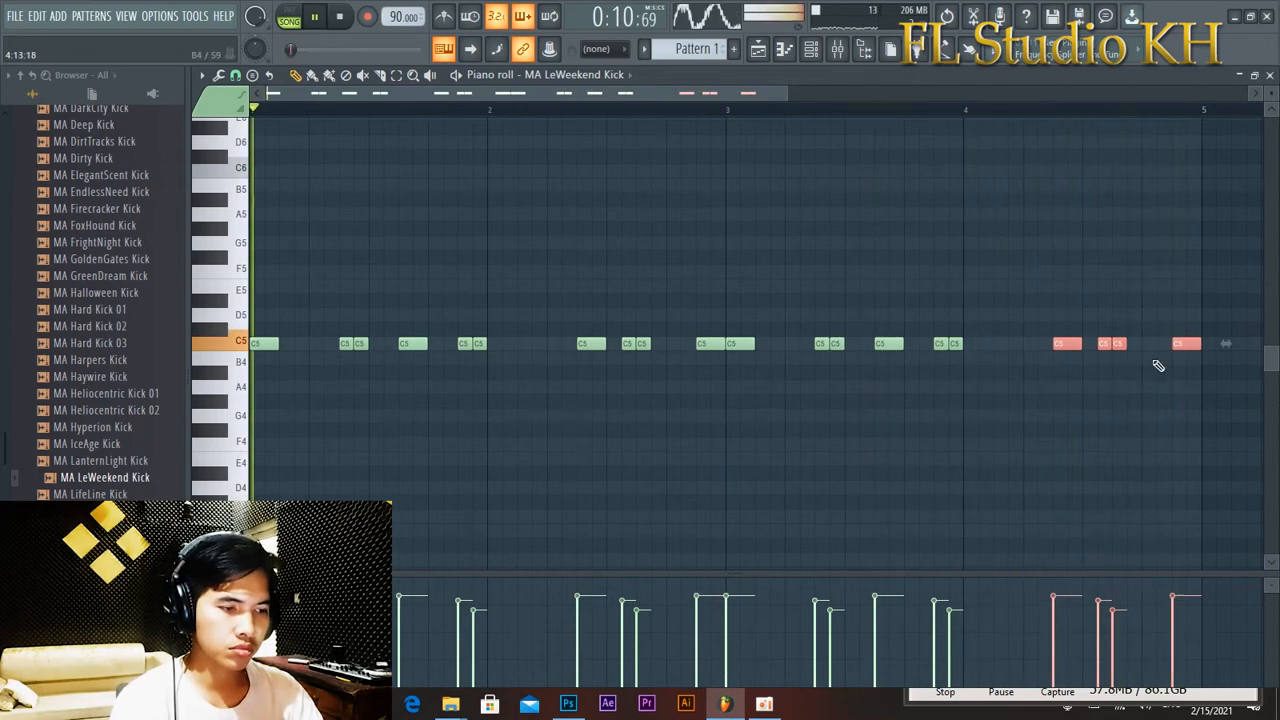
Replace the long C5 kick at step 15 of bar 4 with short kicks at steps 13 and 15.
scroll(1128, 394, "down", 1)
scroll(1000, 370, "up", 3)
key("ctrl+d")
key("space")
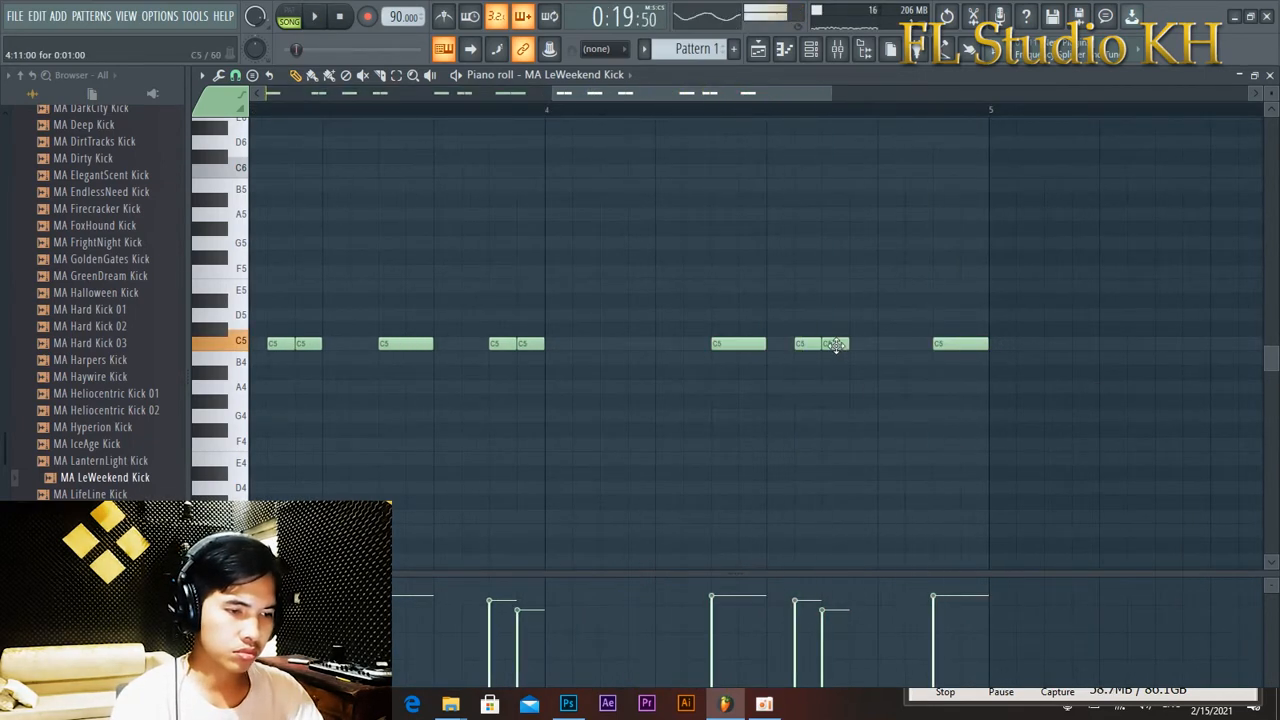
key("space")
right_click(945, 345)
key("space")
key("space")
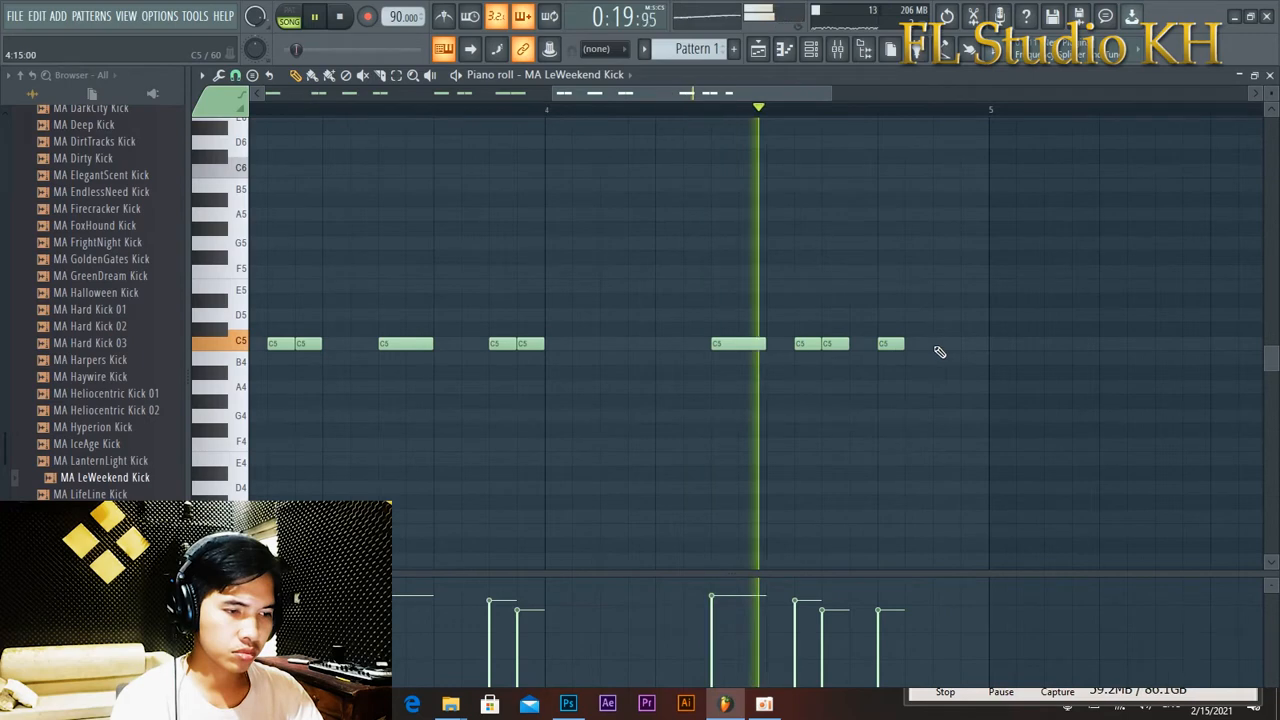
key("space")
left_click(943, 347)
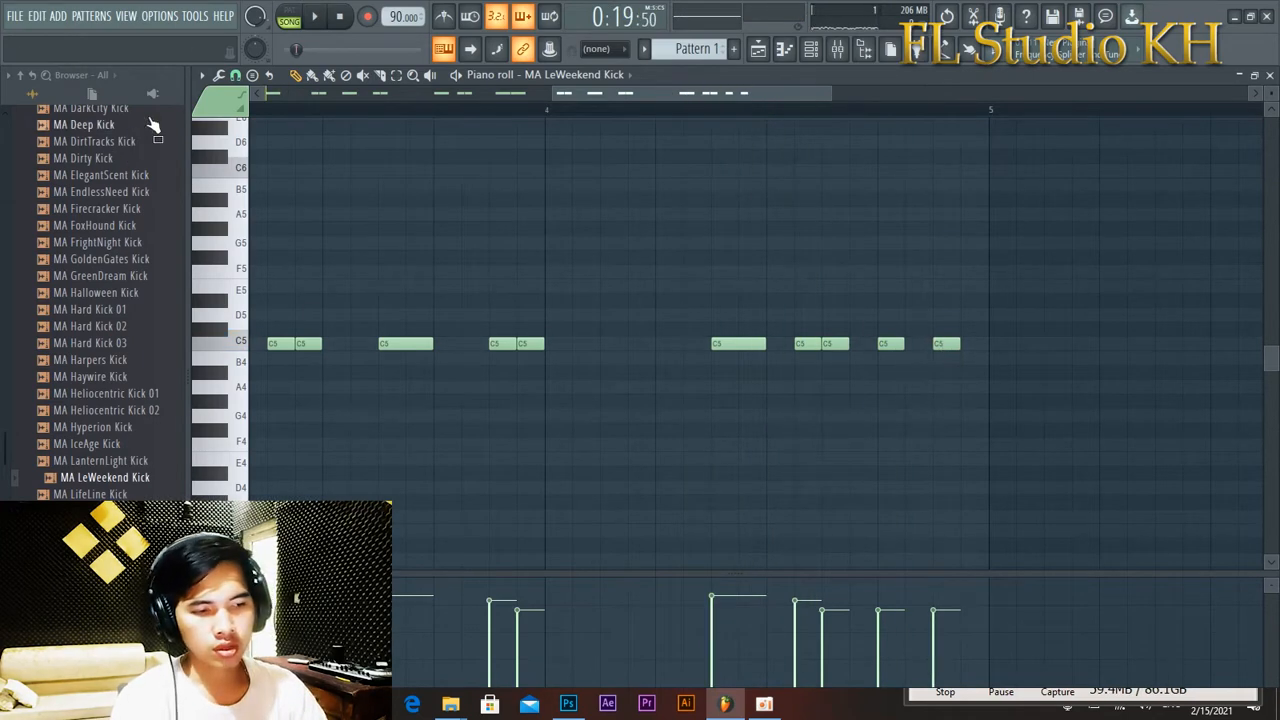
Set the snap to 1/2 step and end bar 4 with two half-step kicks at step 15 and a full-step kick at step 16.
left_click(235, 75)
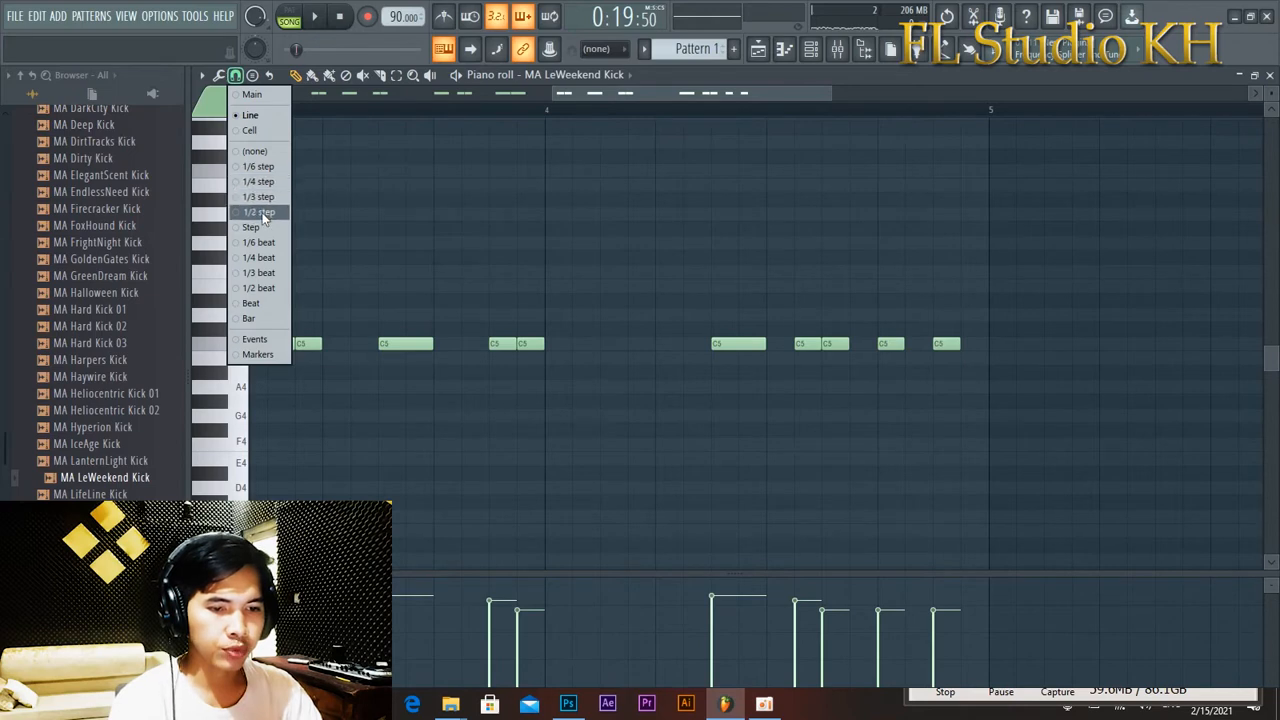
left_click(263, 213)
scroll(960, 360, "up", 2)
left_click_drag(934, 345, 920, 347)
left_click(921, 345)
left_click(946, 345)
key("space")
left_click_drag(957, 345, 984, 345)
Adjust the velocity of the last kick in bar 4 and replace the step 13 kick with a two-step-long one.
left_click_drag(938, 605, 938, 603)
left_click(528, 344)
right_click(793, 344)
left_click(793, 344)
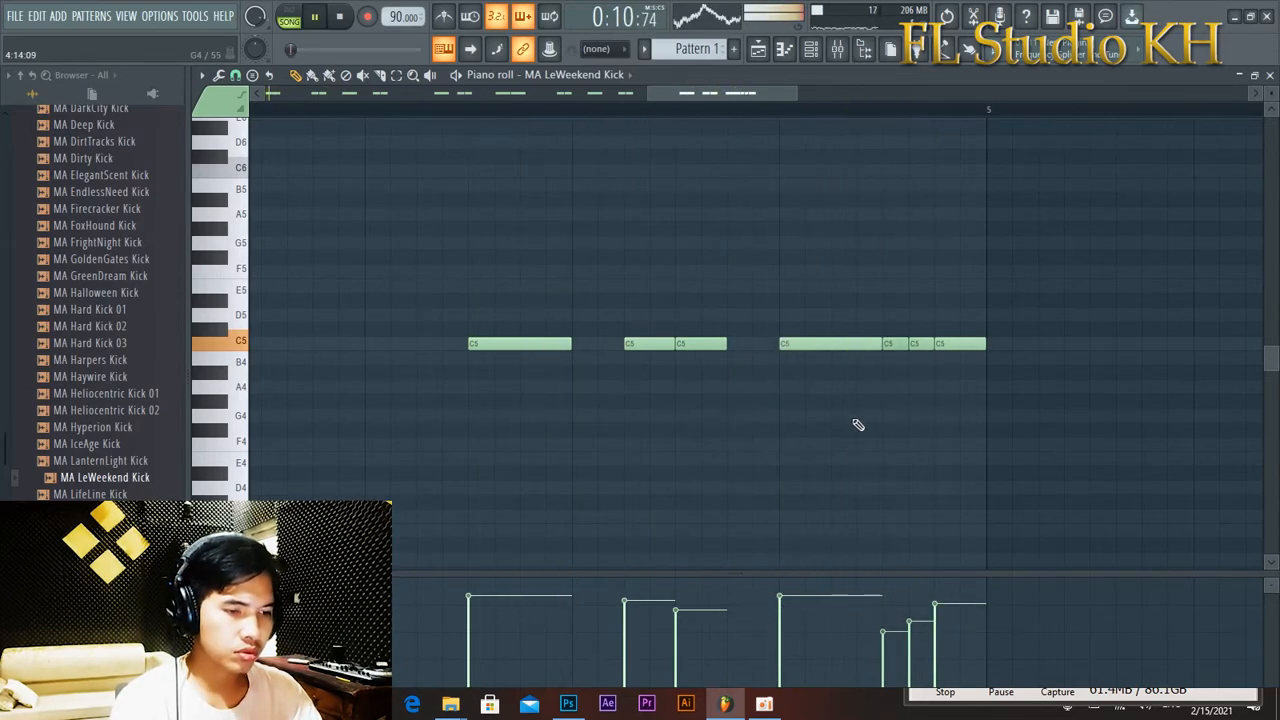
scroll(820, 422, "down", 5)
Return to the playlist, switch to pattern playback and open the kick channel's sampler settings.
left_click(760, 53)
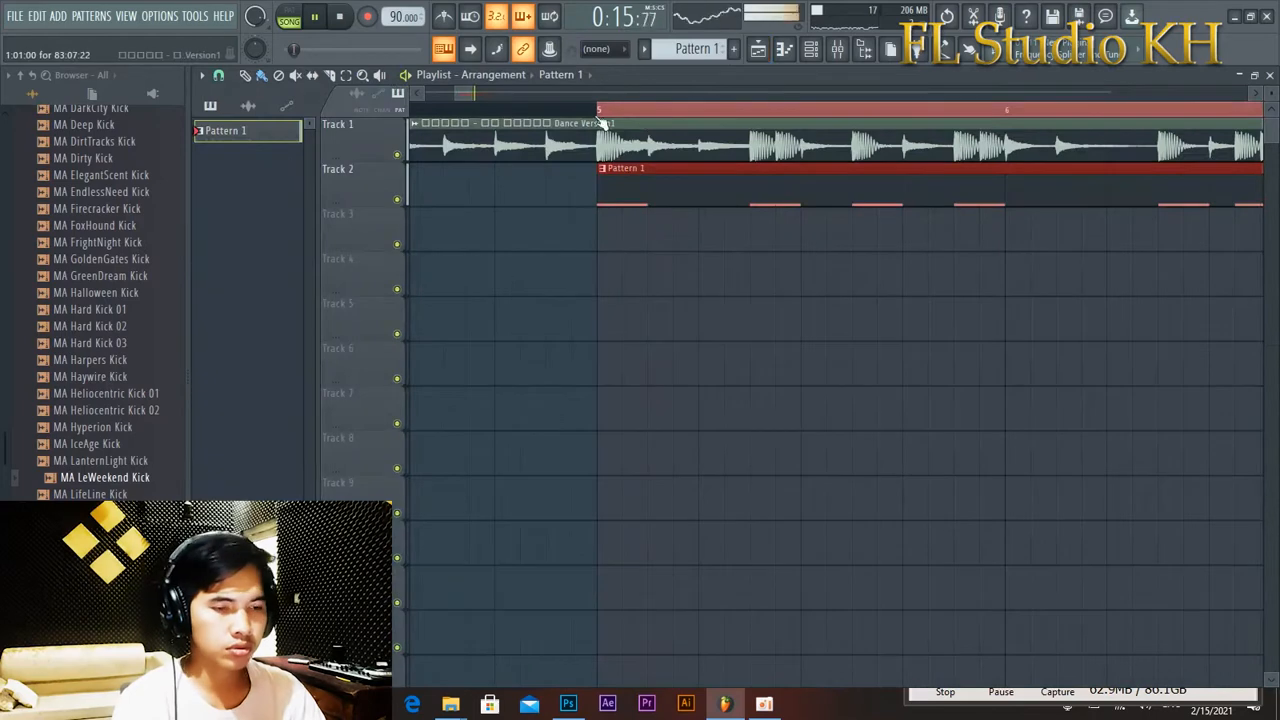
left_click(811, 49)
key("l")
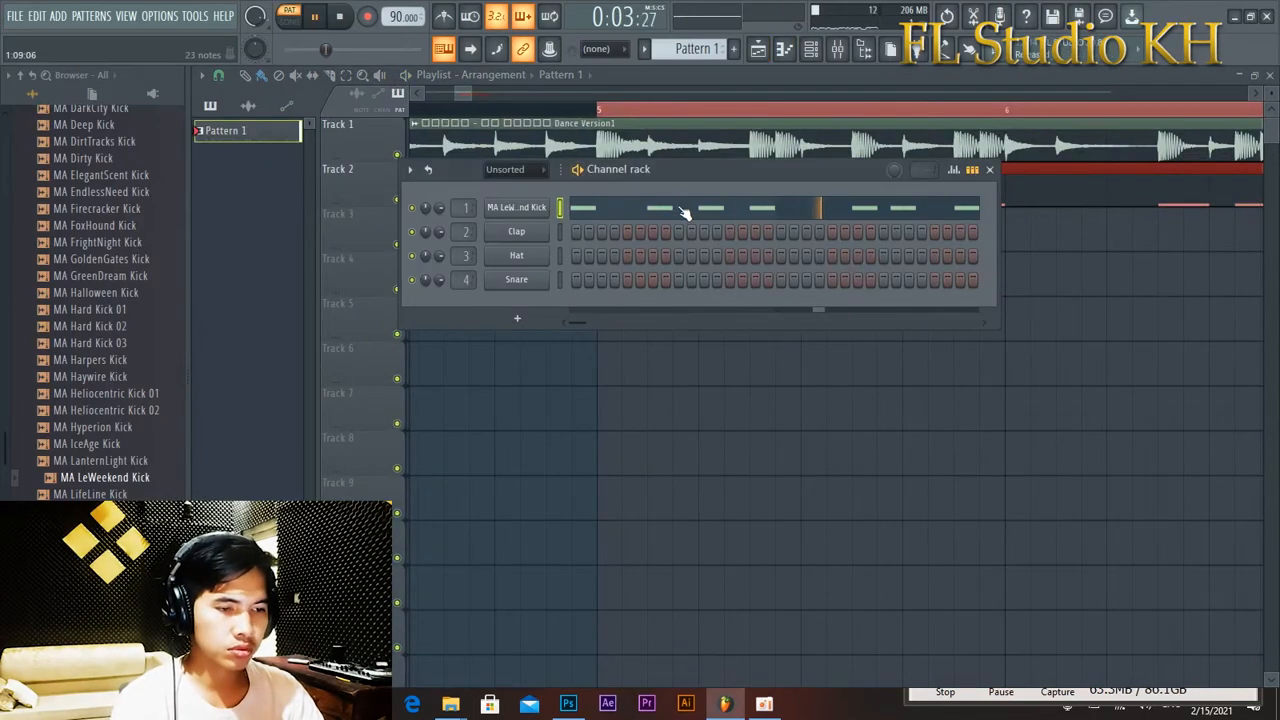
left_click(531, 209)
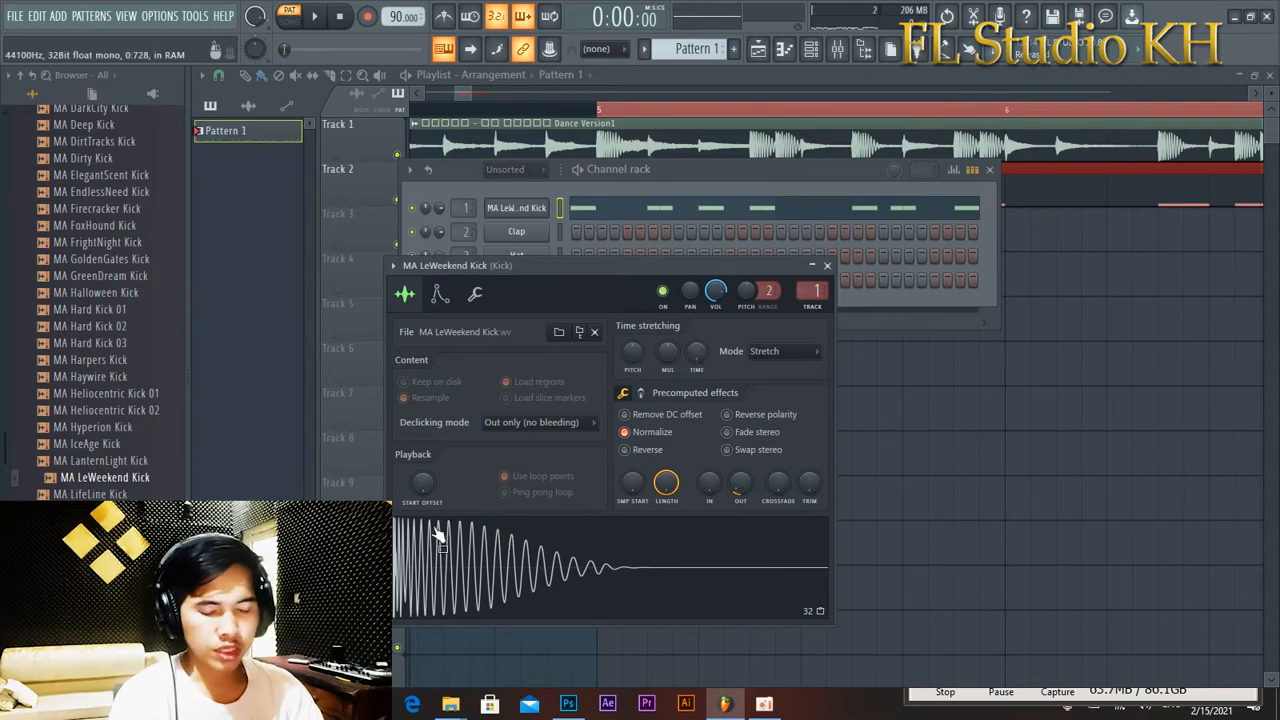
Try HouseGen Kick 05 as the kick channel's sample and adjust its Pogo effect while auditioning the pattern.
scroll(117, 460, "up", 15)
scroll(117, 459, "up", 5)
left_click_drag(105, 344, 551, 586)
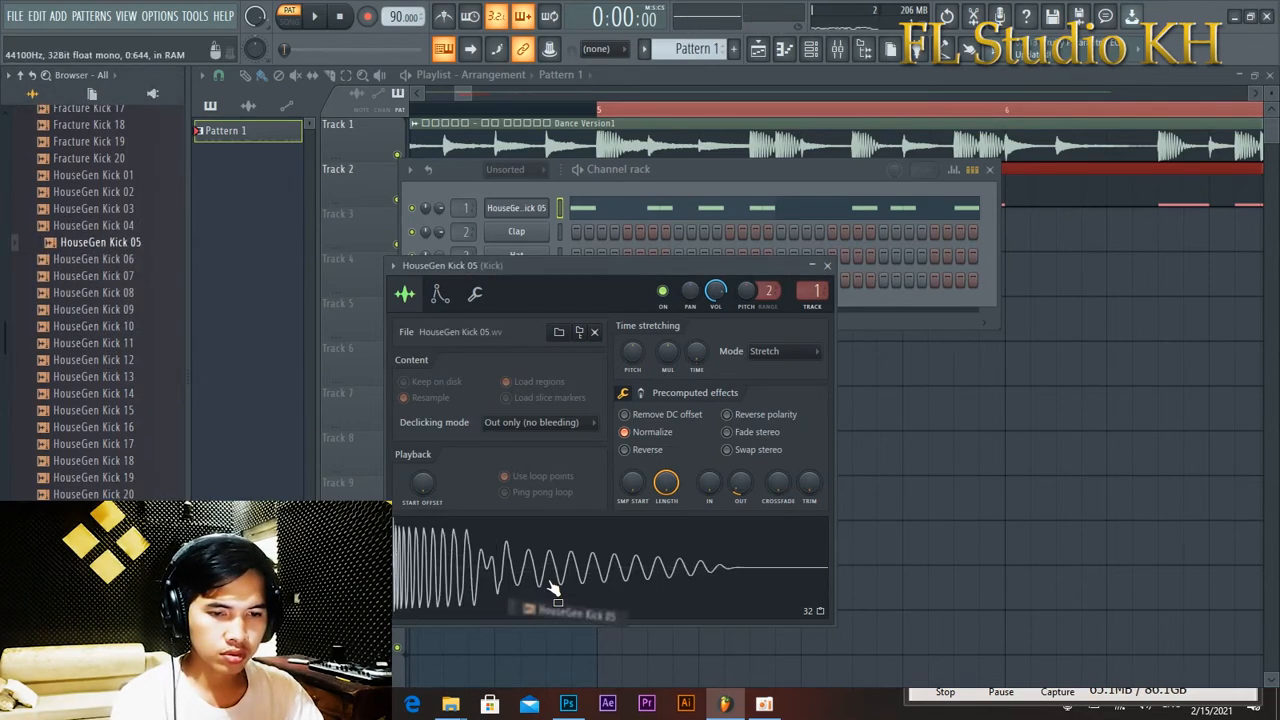
left_click(641, 393)
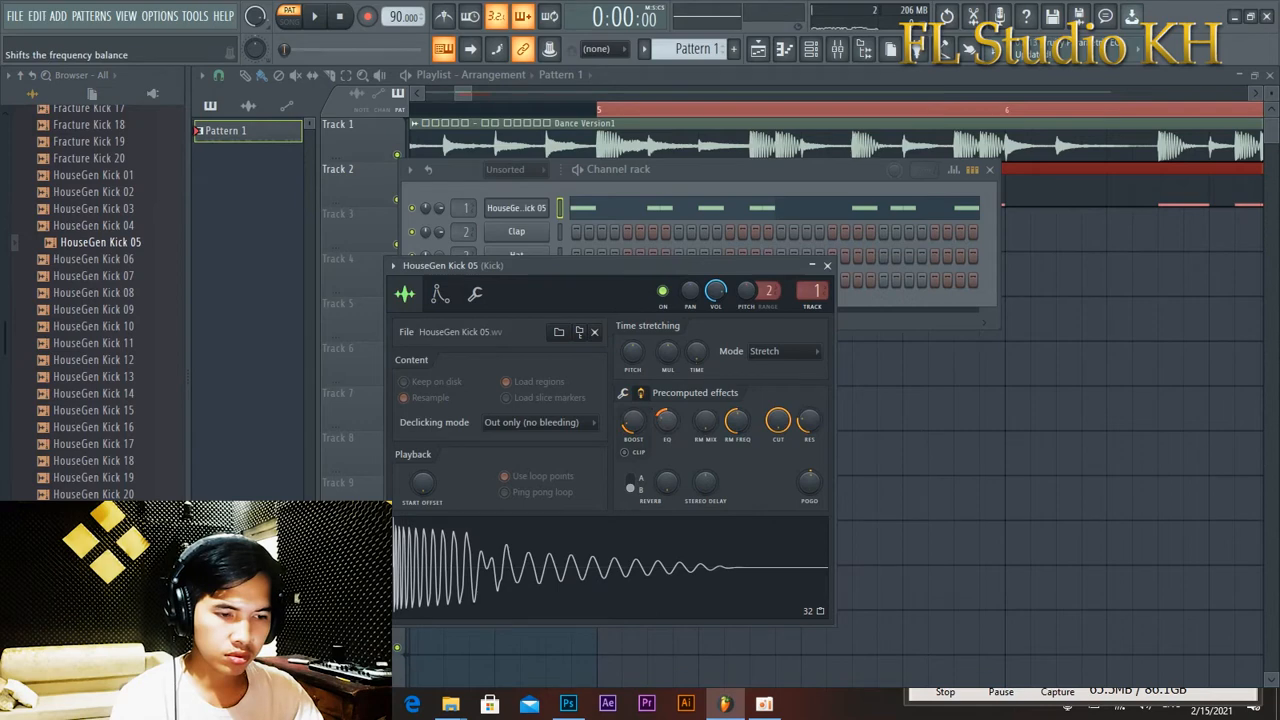
left_click_drag(820, 484, 820, 490)
key("space")
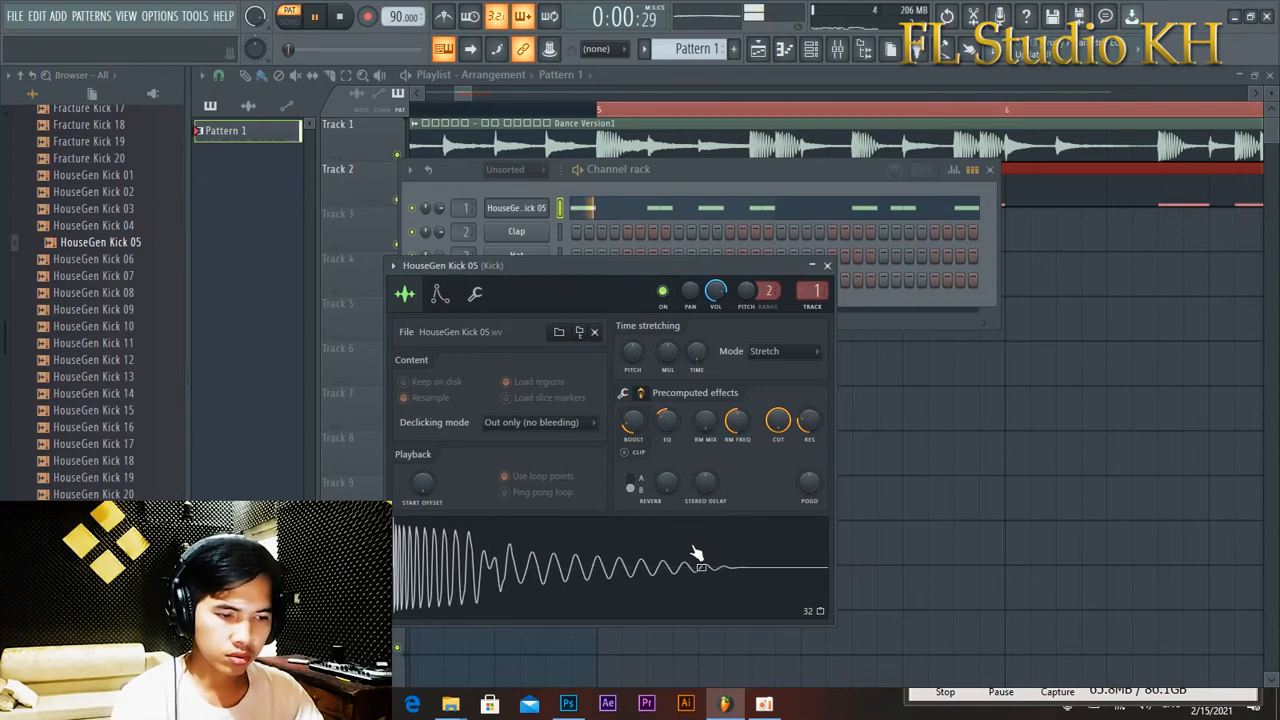
key("space")
Browse back through the Fracture and Downstream kick samples and load Downstream Kick 12 into the kick channel.
key("Up")
key("Up")
key("Up")
key("Up")
key("Up")
key("Up")
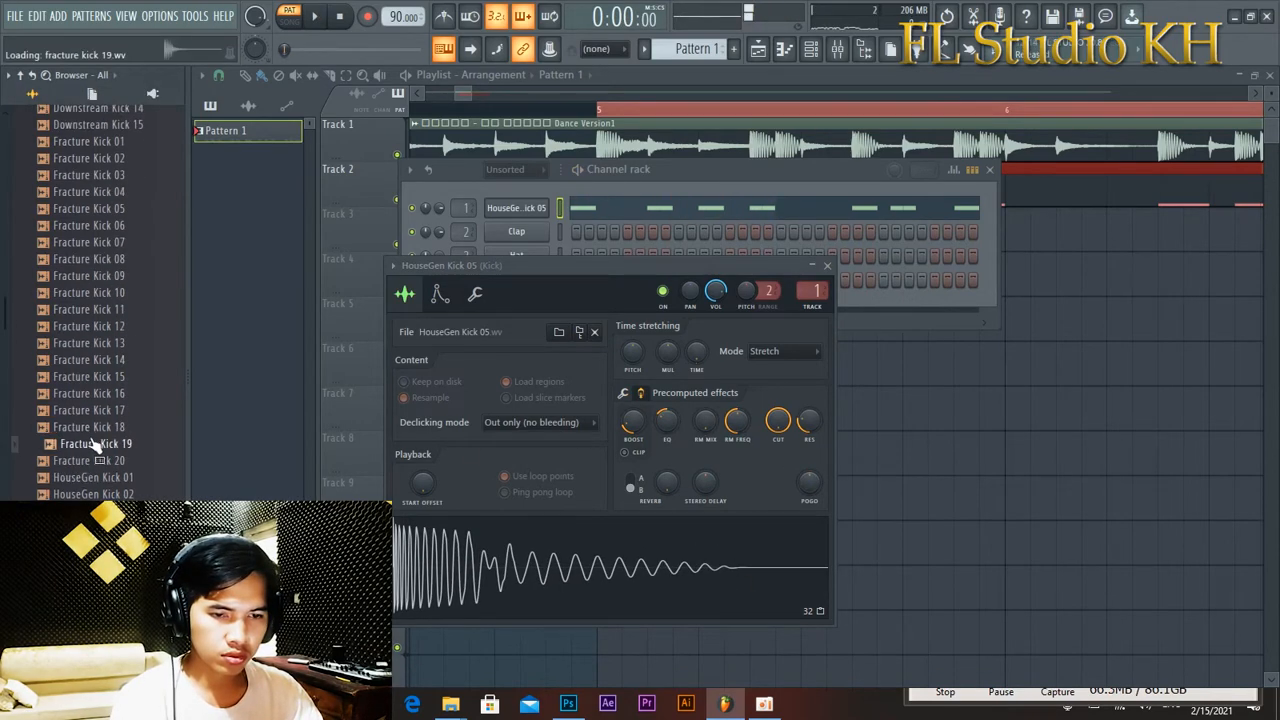
key("Up")
key("Up")
key("Up")
key("Up")
key("Up")
key("Up")
key("Up")
key("Up")
key("Up")
key("Up")
key("Up")
key("Up")
key("Up")
key("Up")
key("Up")
key("Up")
key("Up")
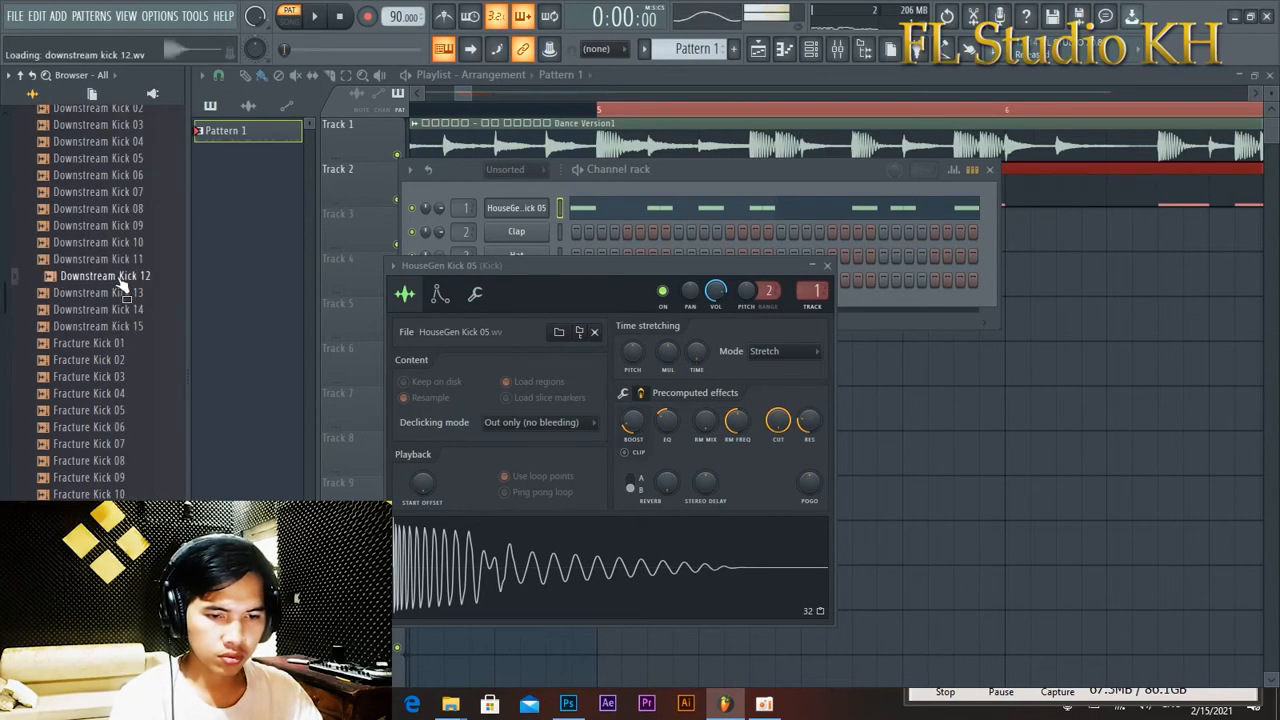
key("space")
key("Down")
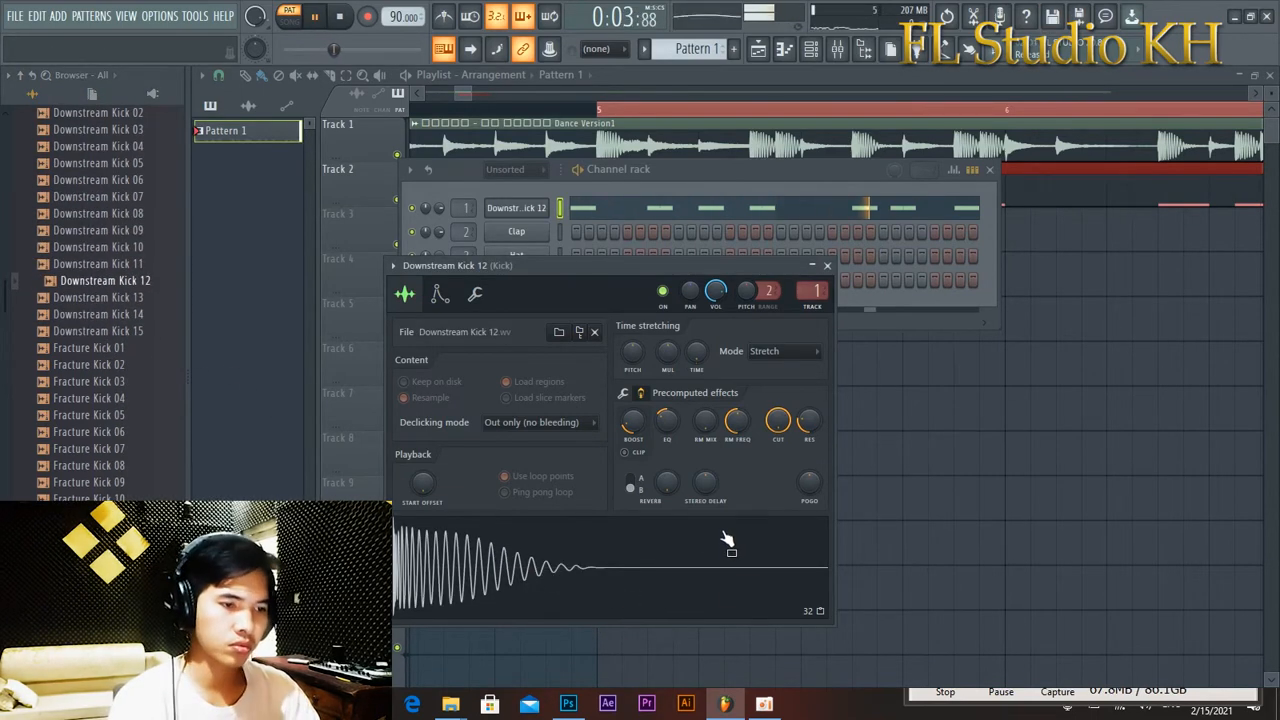
Try the kick sample with its quick fade out at 0% and play the pattern.
left_click(624, 393)
key("space")
left_click_drag(740, 483, 740, 467)
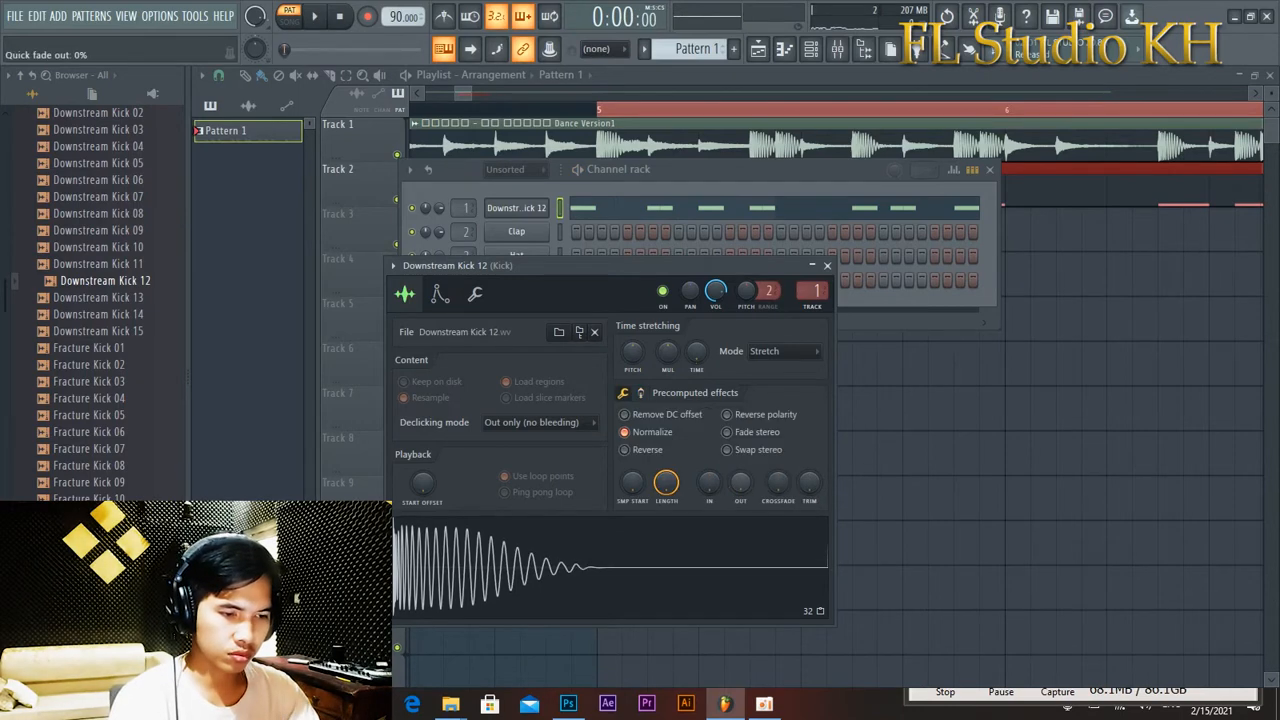
key("space")
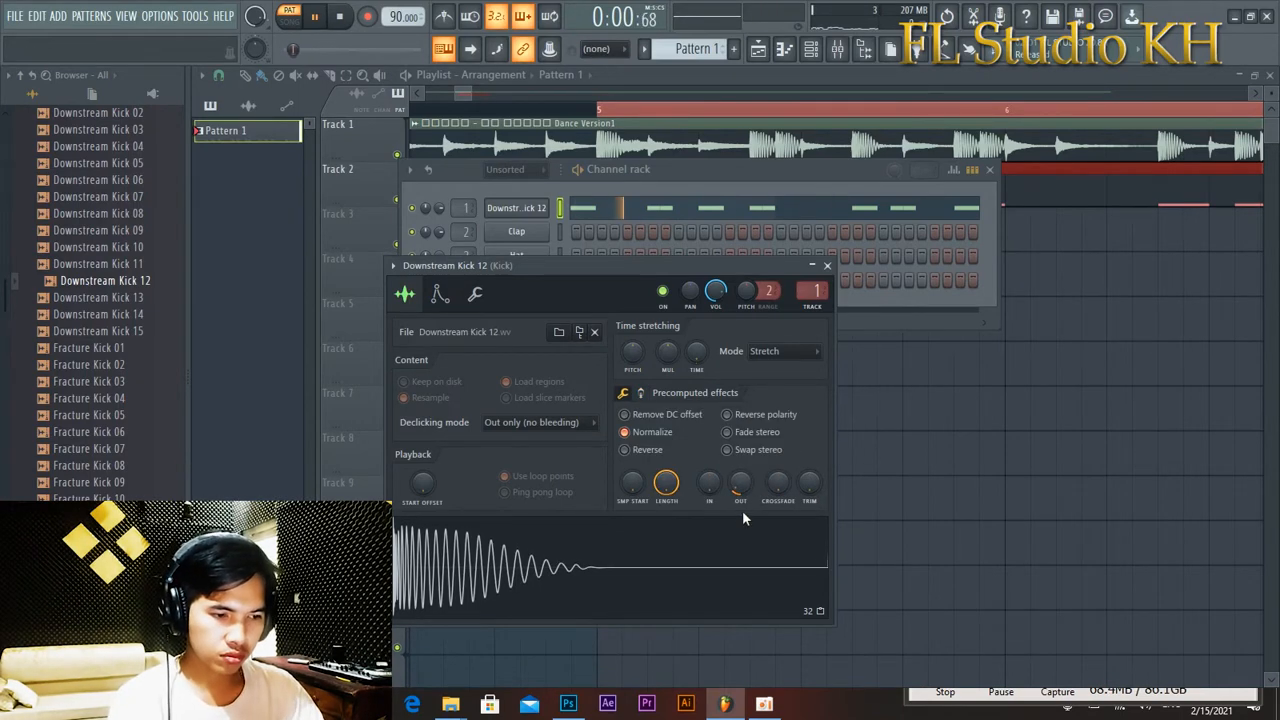
Reset the Pogo and EQ precomputed effects of Downstream Kick 12 and audition the sample.
left_click(641, 393)
right_click(807, 486)
left_click(834, 496)
right_click(670, 422)
left_click(693, 432)
left_click(694, 578)
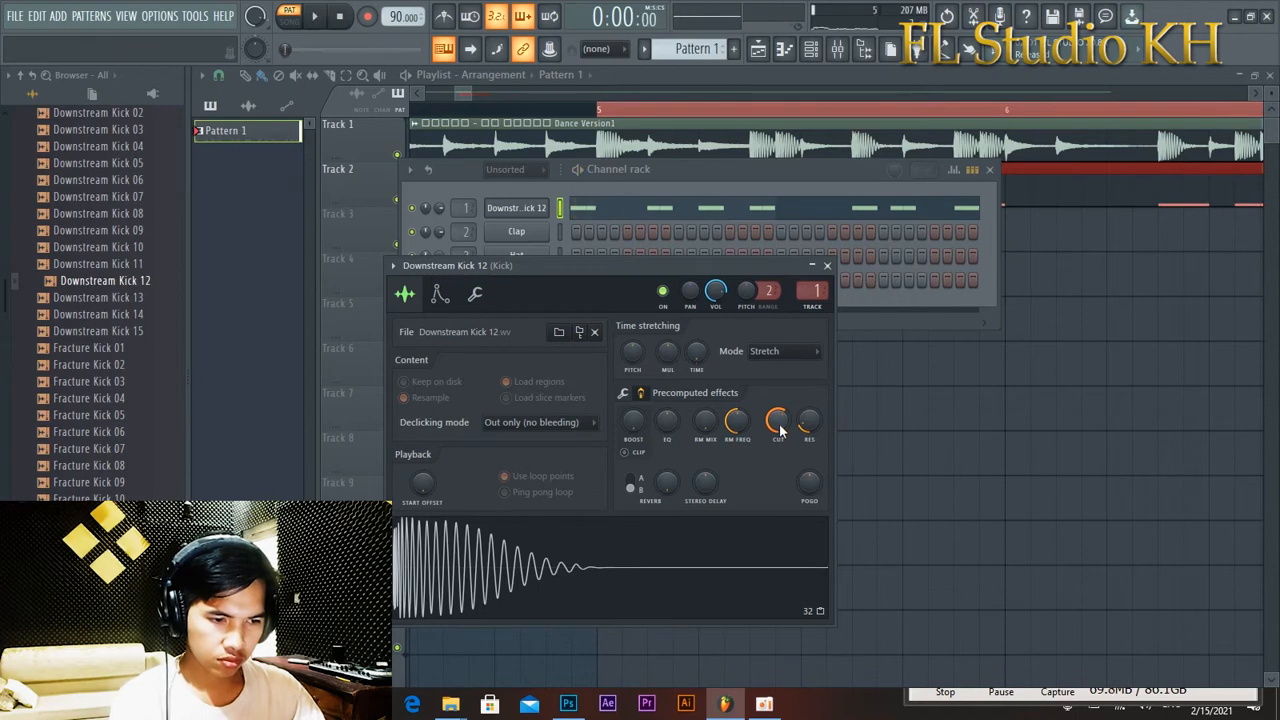
Try a silence trimming threshold of 21% on the kick sample and check the available declicking modes.
left_click(641, 393)
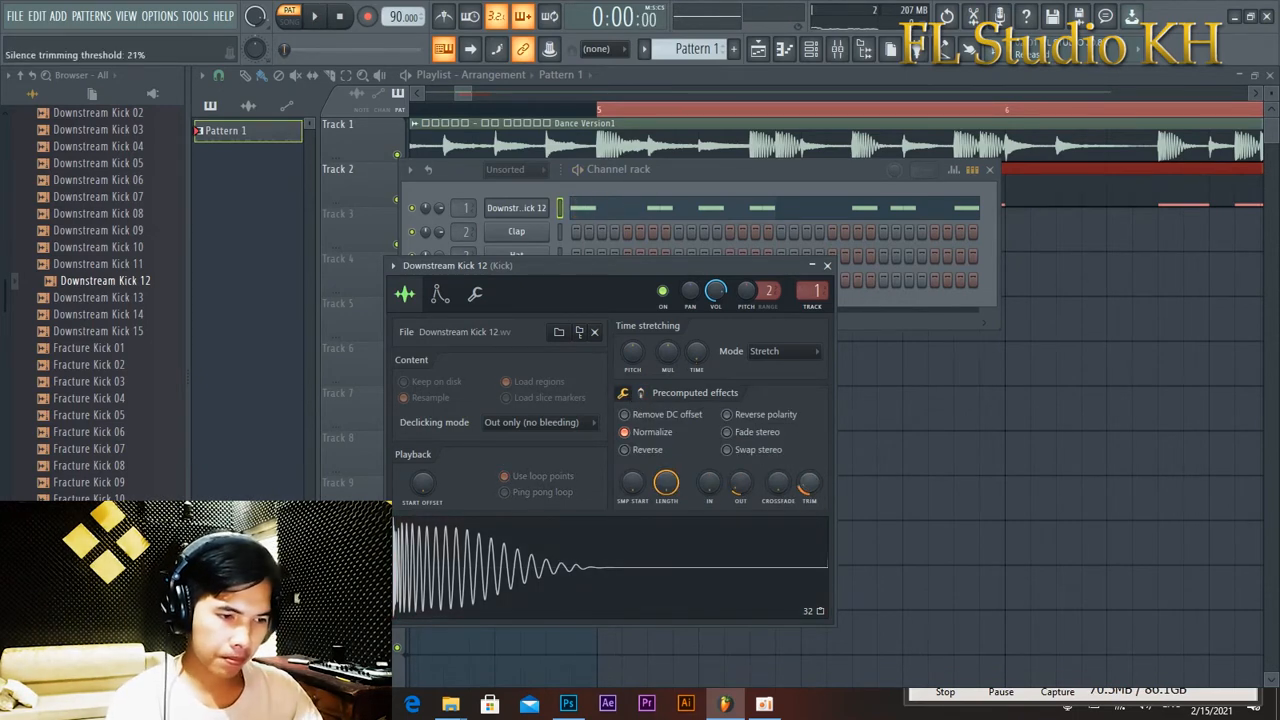
left_click(579, 425)
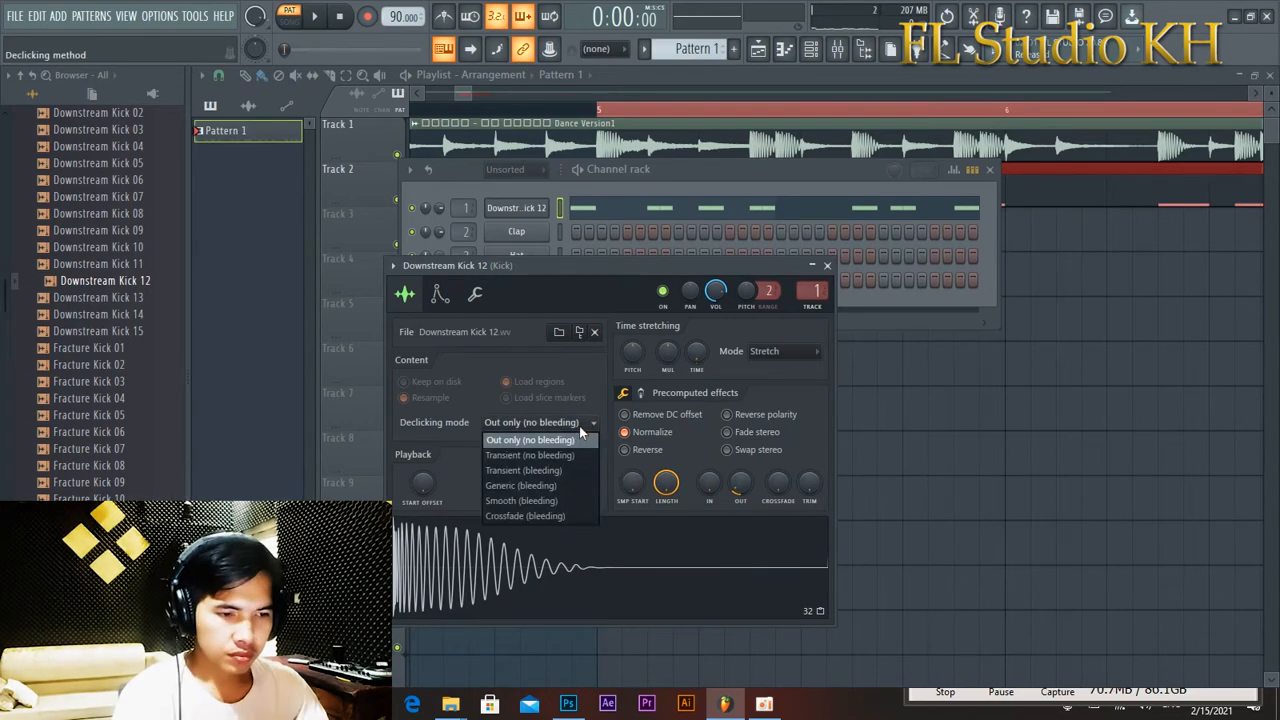
left_click(588, 432)
key("space")
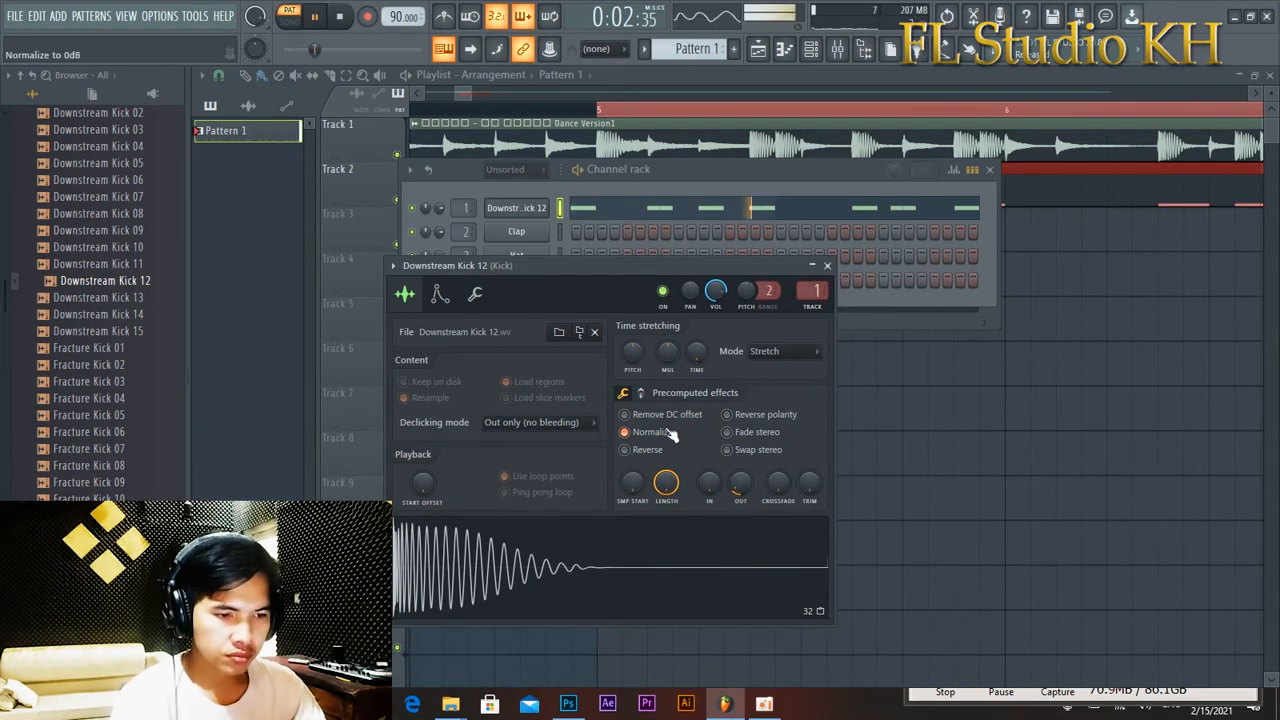
key("space")
Audition the kick pattern and set the sample start offset of Downstream Kick 12 to 1%.
key("space")
left_click_drag(709, 266, 786, 256)
key("space")
left_click_drag(499, 473, 499, 468)
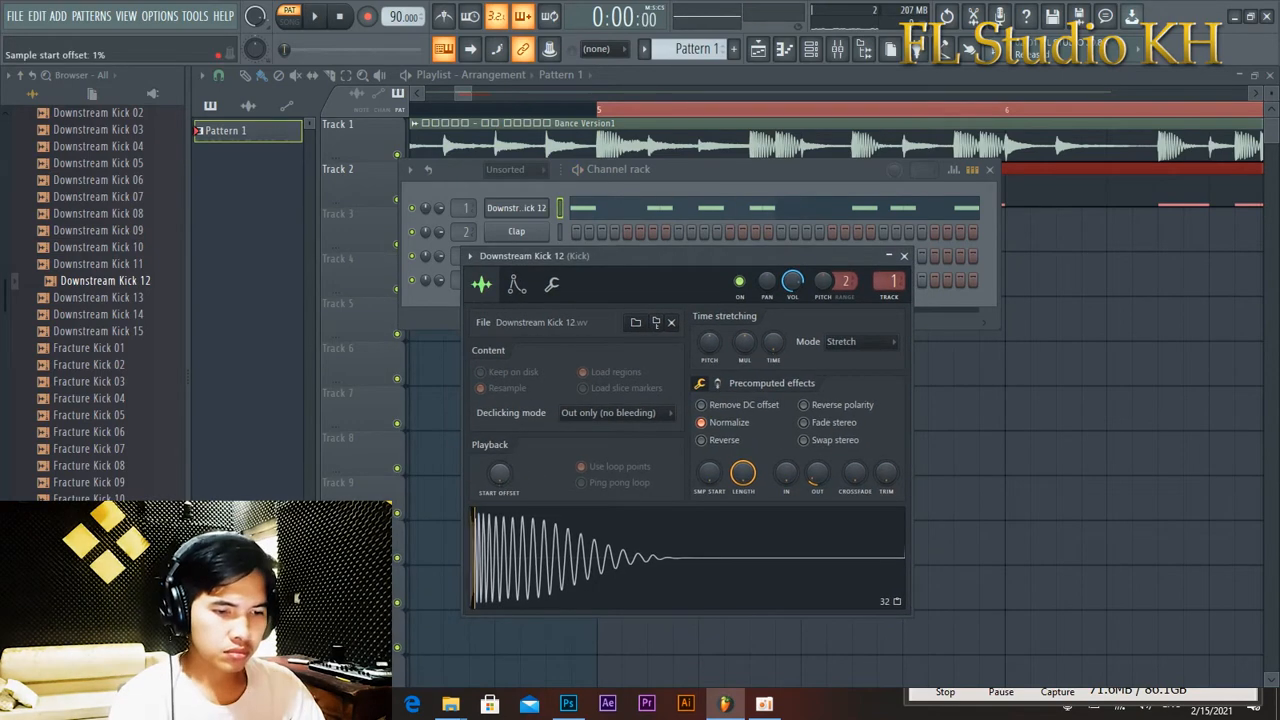
left_click(904, 256)
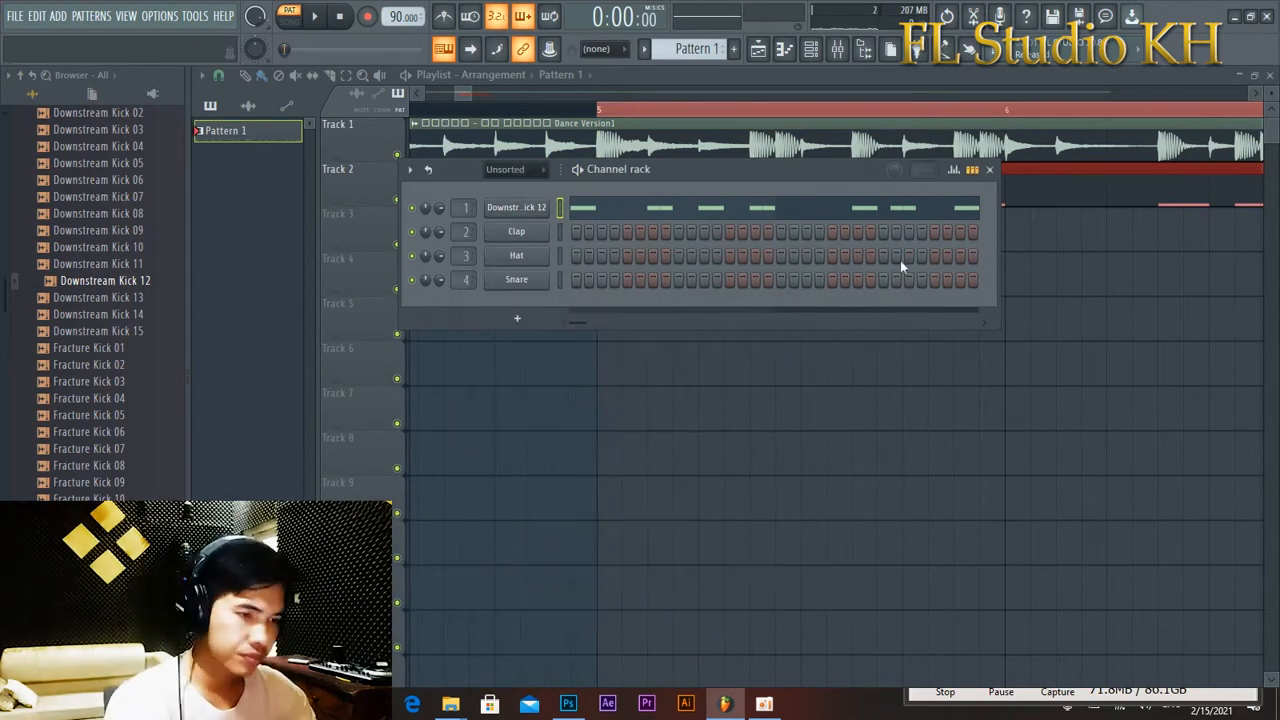
Adjust the hold time in the kick channel's volume envelope while the pattern plays.
left_click(525, 210)
left_click(516, 284)
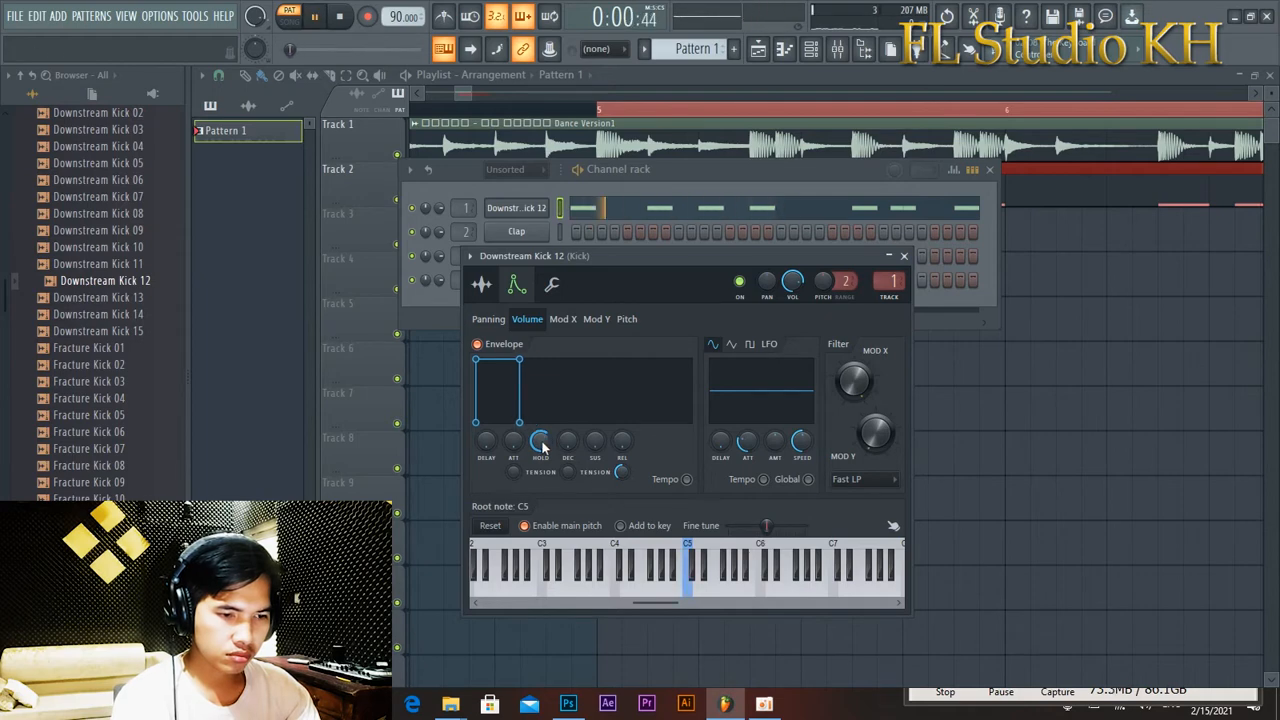
left_click(904, 256)
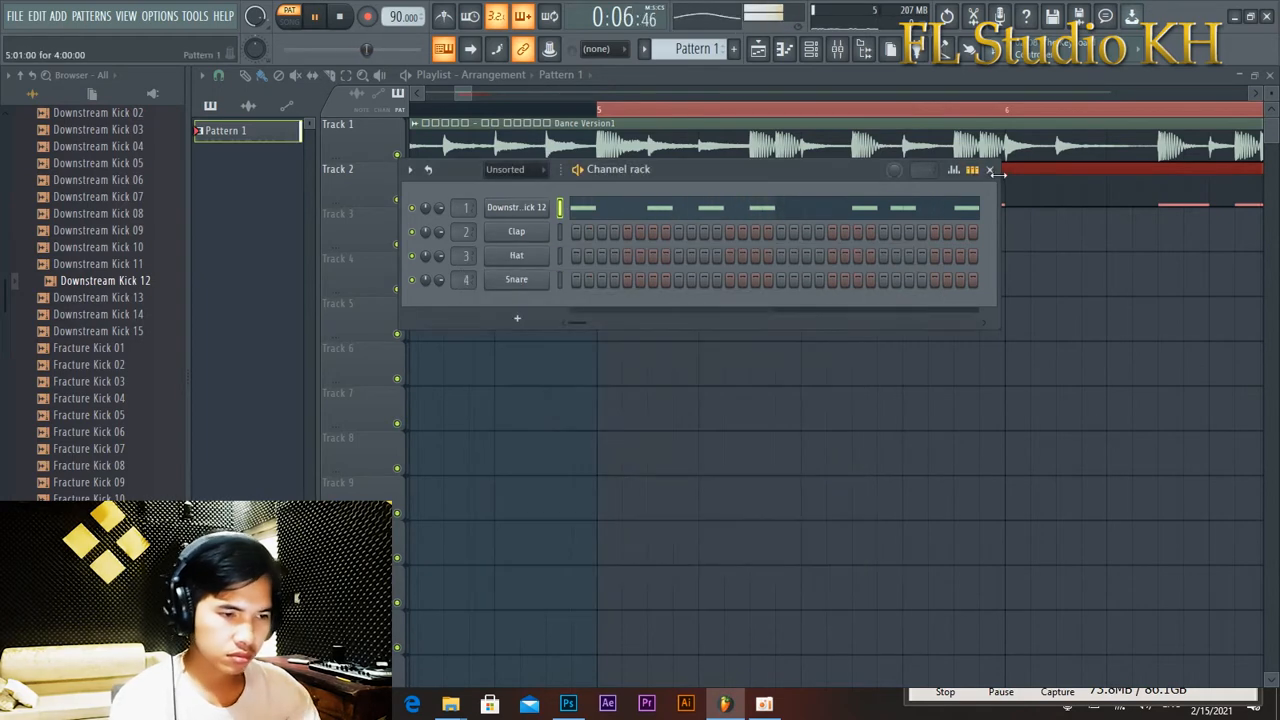
Switch back to song playback, clear the time selection and copy the Pattern 1 clip to bar 9 on Track 2.
left_click(990, 169)
key("l")
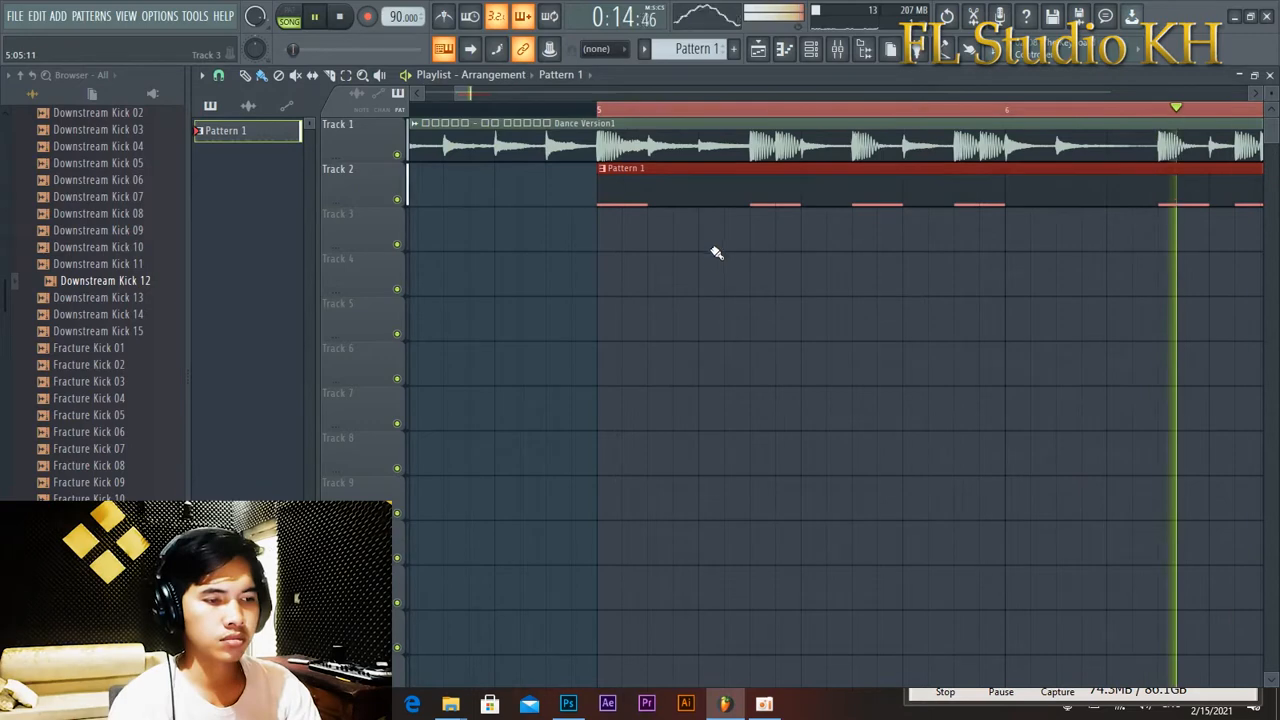
scroll(714, 251, "down", 2, "ctrl")
scroll(704, 254, "down", 5, "ctrl")
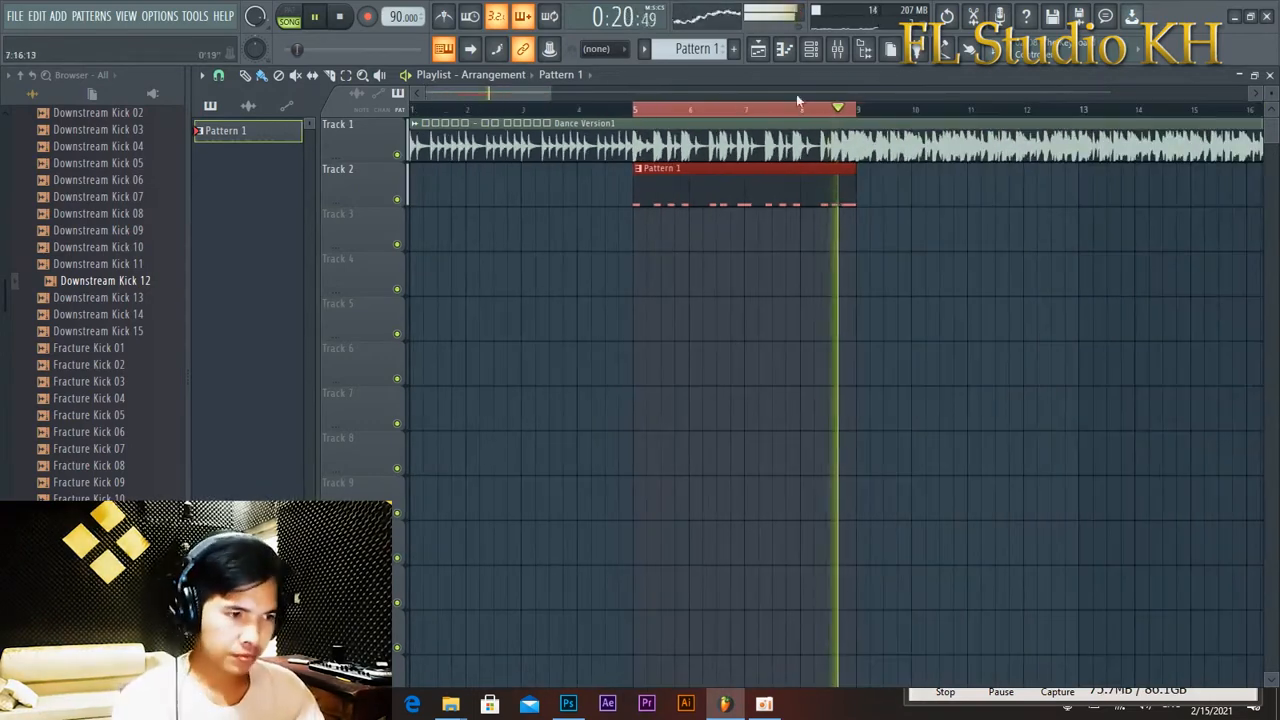
left_click(796, 106, "ctrl")
left_click_drag(691, 197, 914, 197, "shift")
Play the arrangement and add another Pattern 1 clip at bar 13 on Track 2.
scroll(1040, 296, "up", 2, "ctrl")
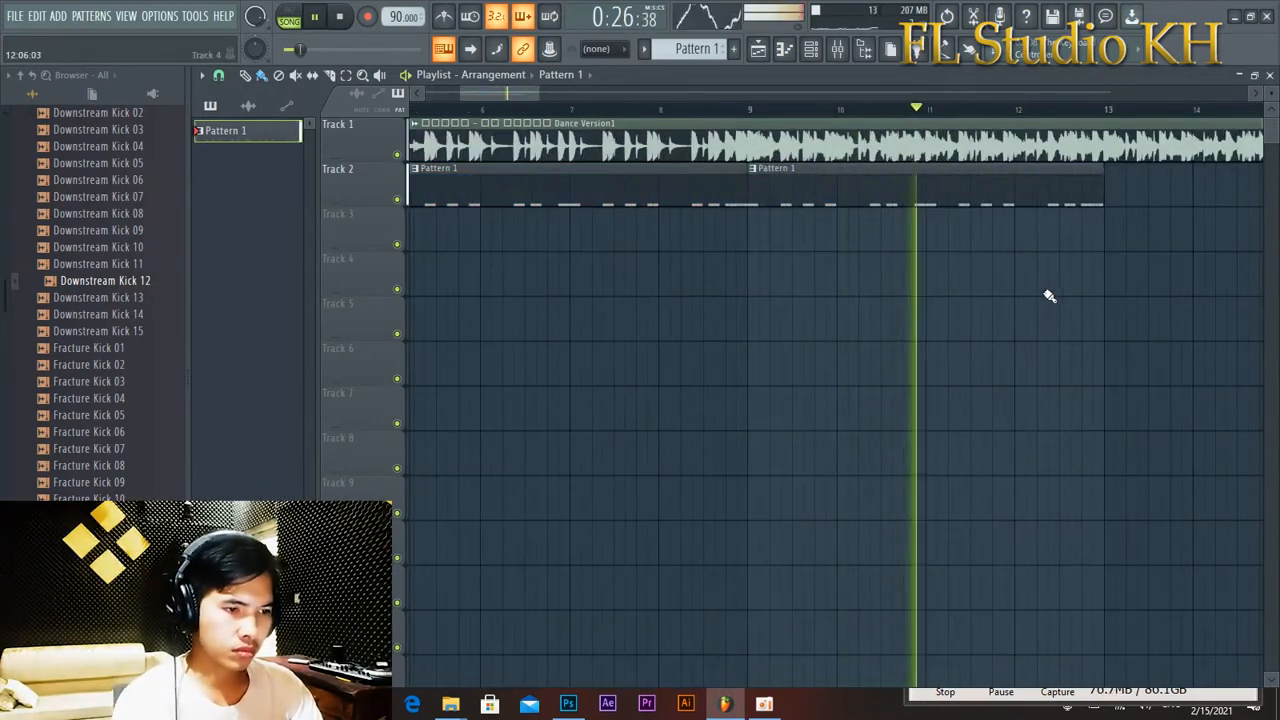
scroll(1086, 299, "up", 3, "ctrl")
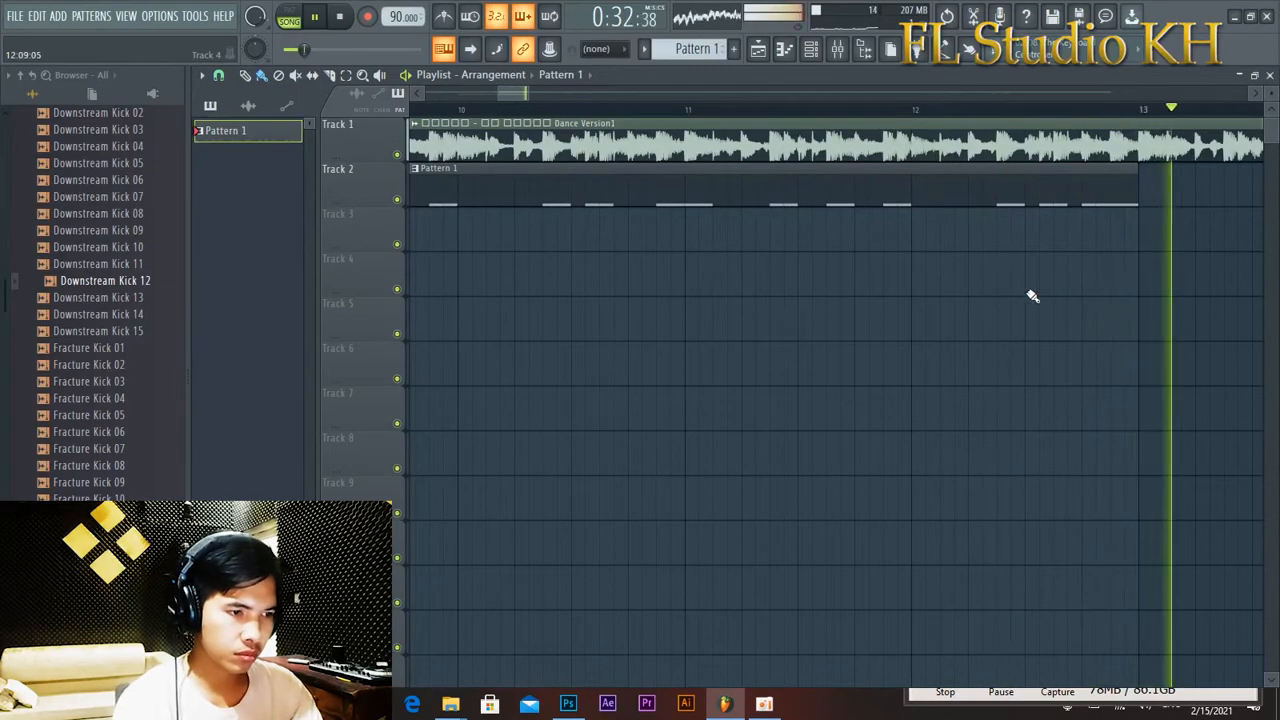
scroll(1029, 294, "down", 2, "ctrl")
left_click(1214, 191)
scroll(951, 274, "down", 3, "ctrl")
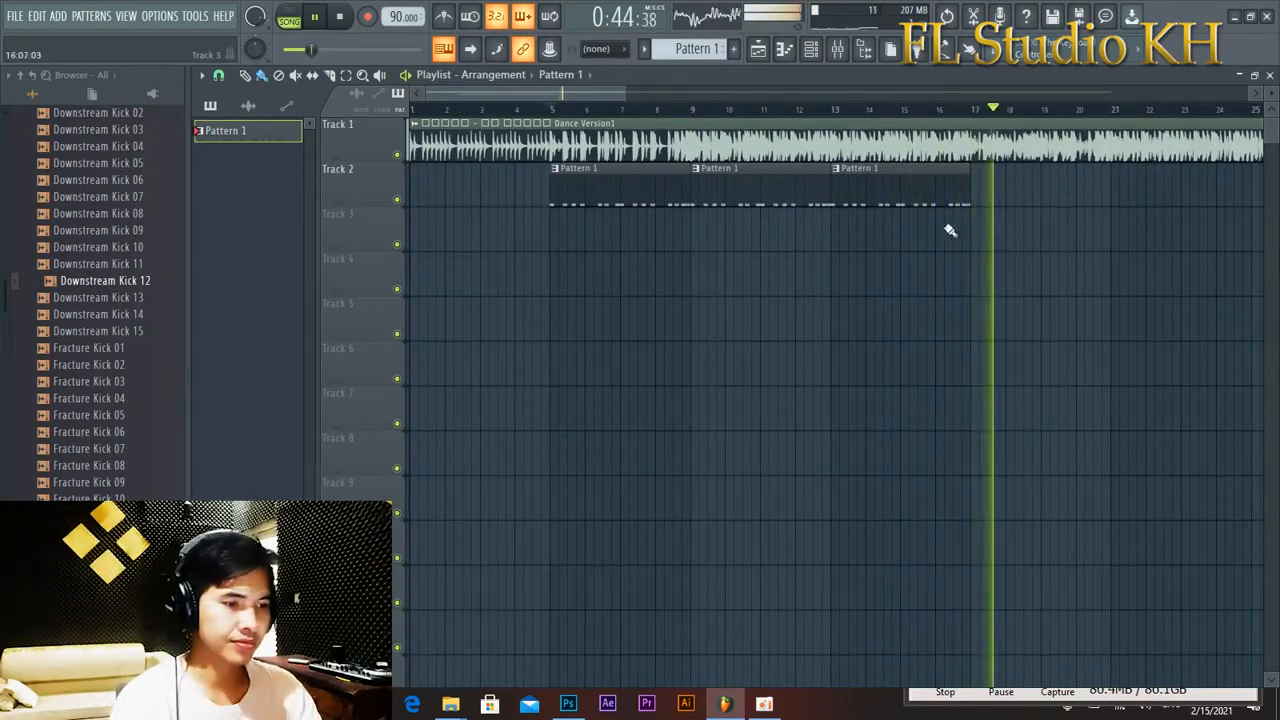
key("space")
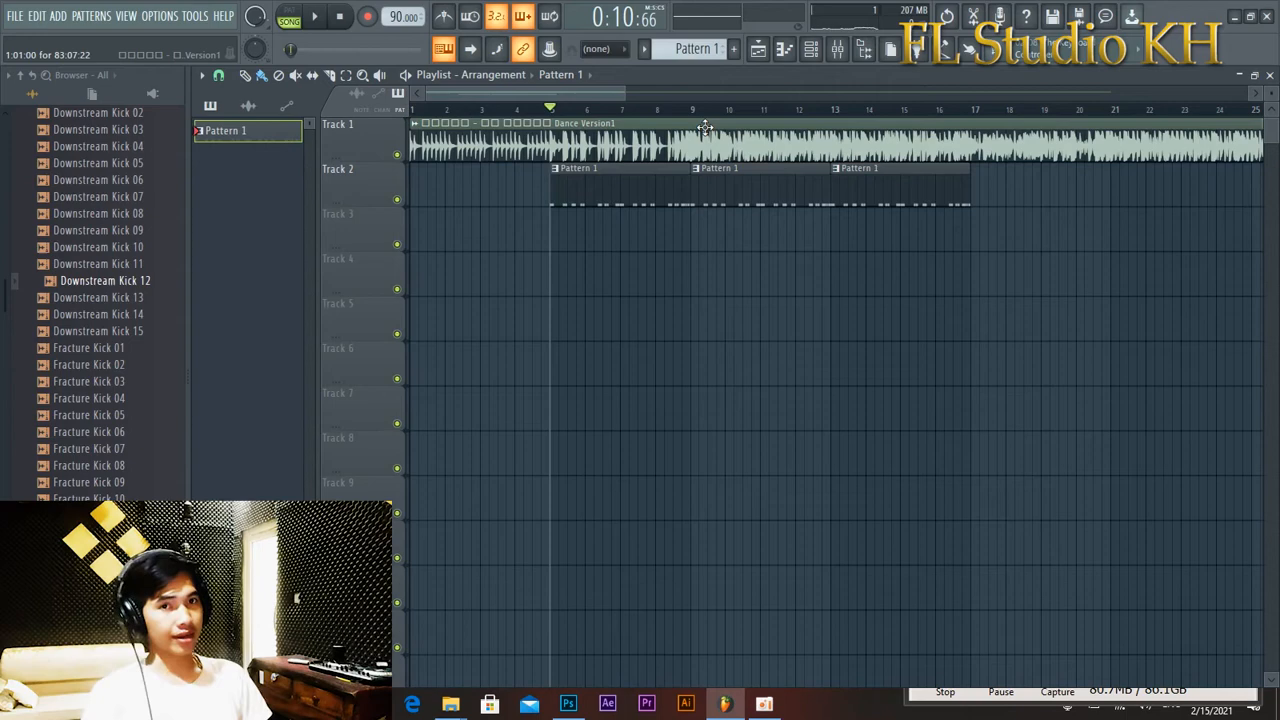
Create a new pattern with the preset name Clap and place its clip at bar 9 on Track 3.
scroll(740, 200, "up", 3)
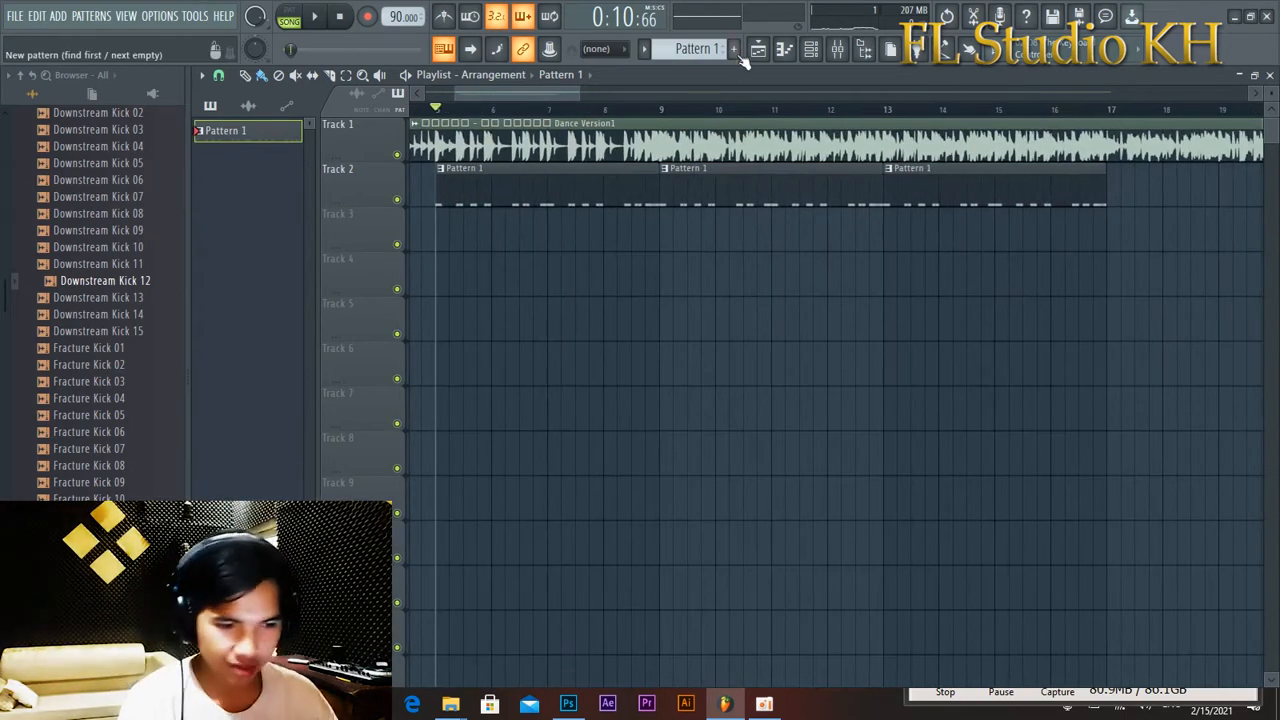
left_click(734, 48)
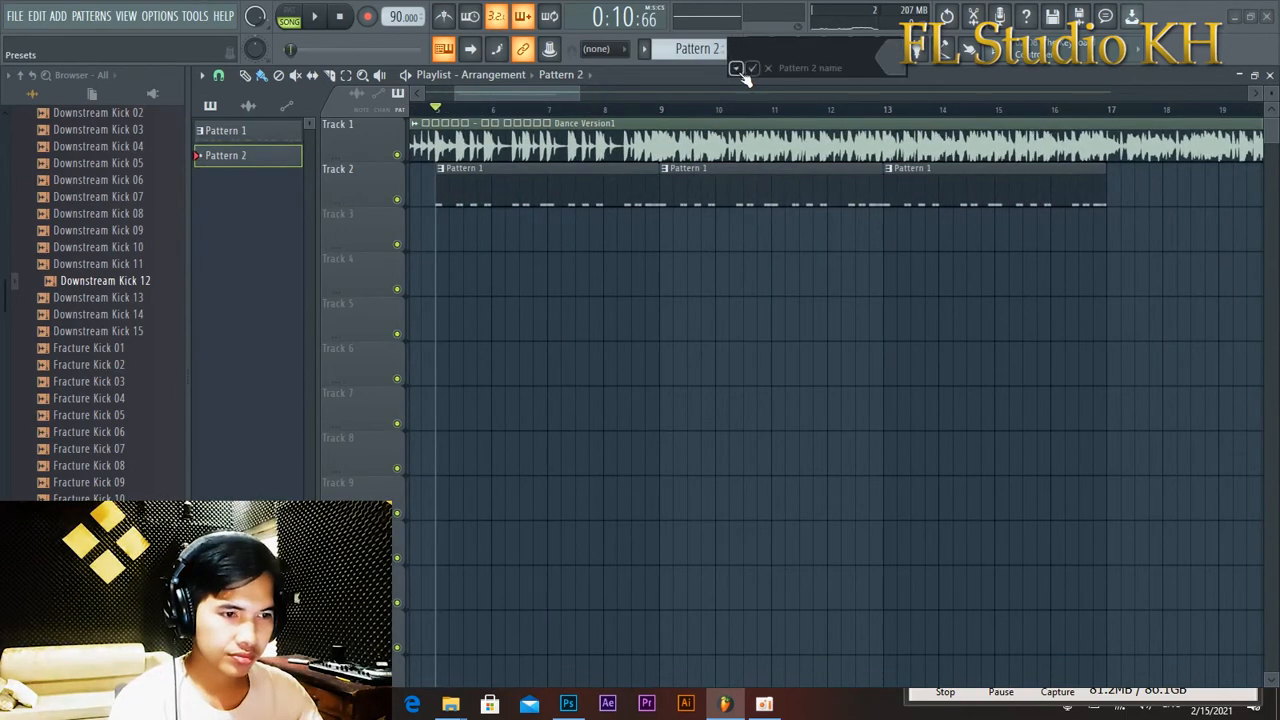
left_click(738, 70)
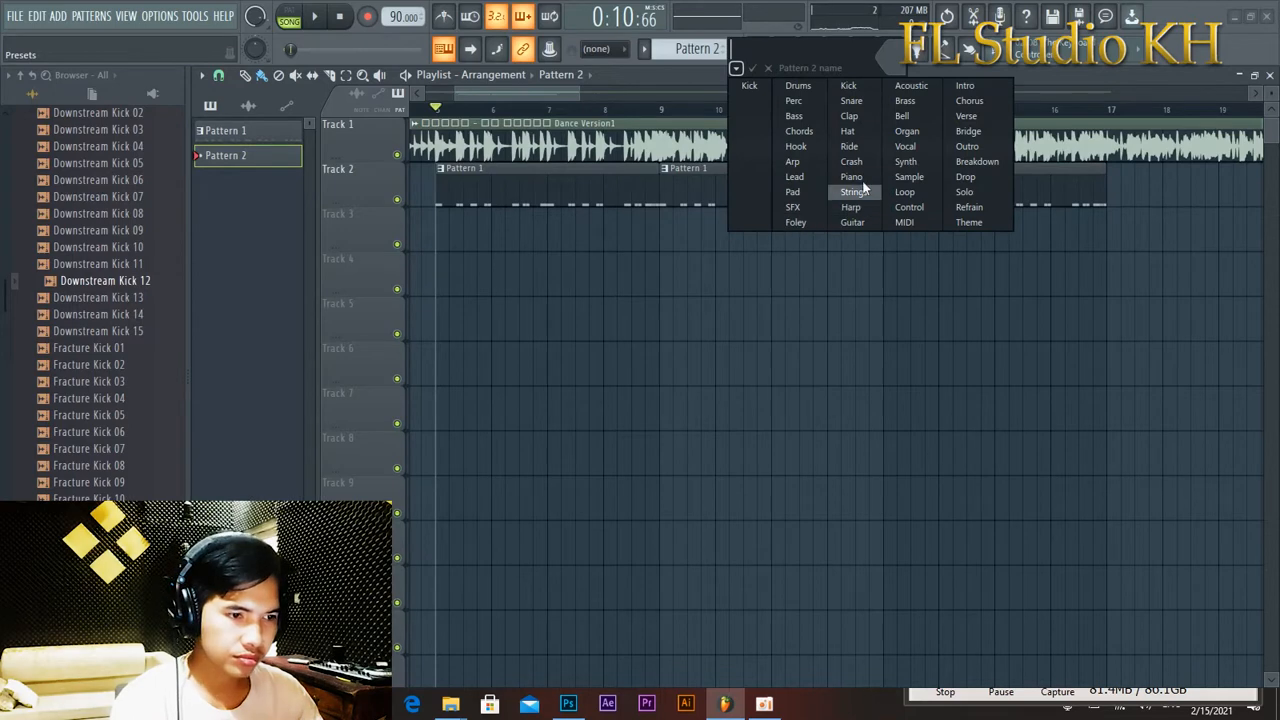
left_click(849, 116)
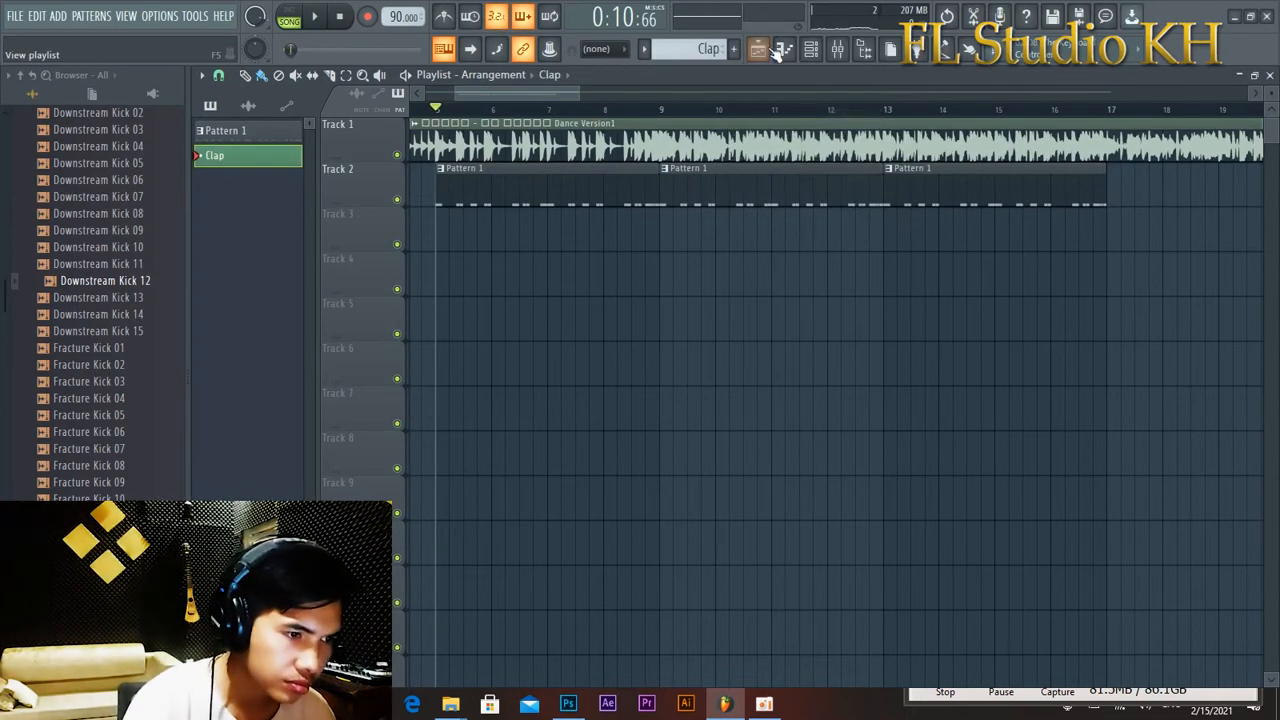
left_click(669, 233)
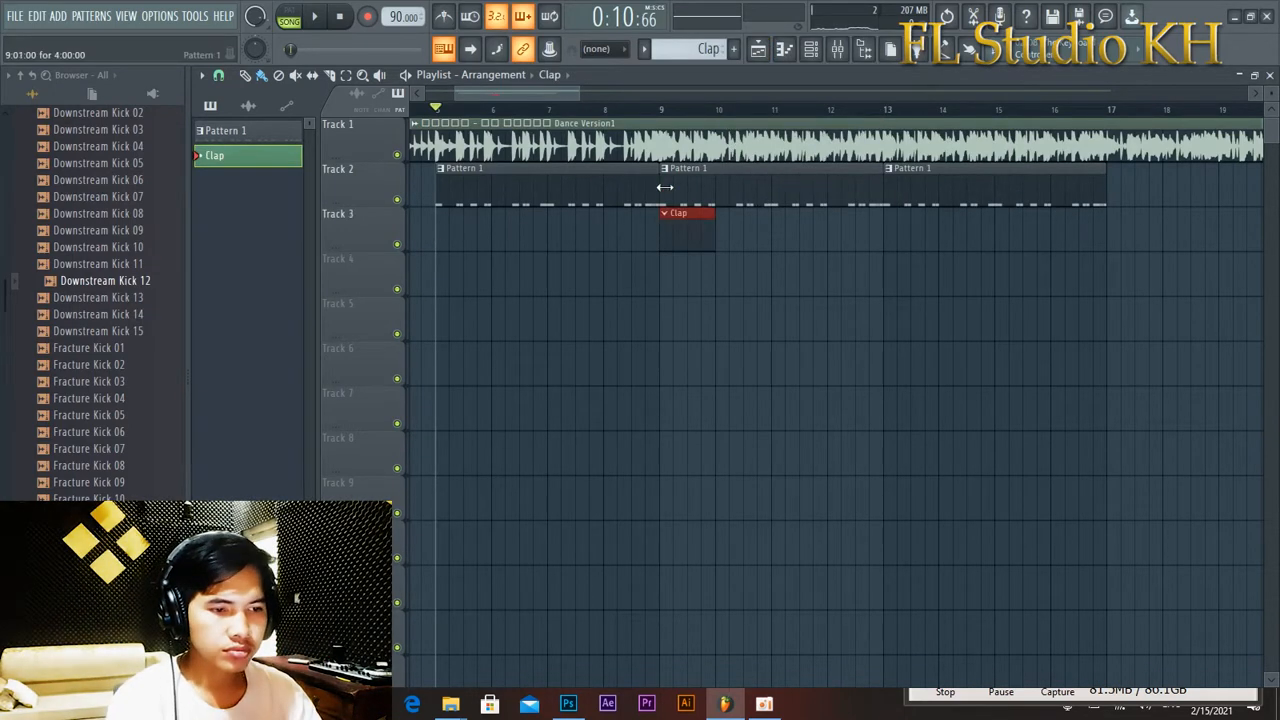
Open the Clap channel's sampler and audition the Attack, Fracture and HouseGen samples in the Claps folder.
left_click(824, 57)
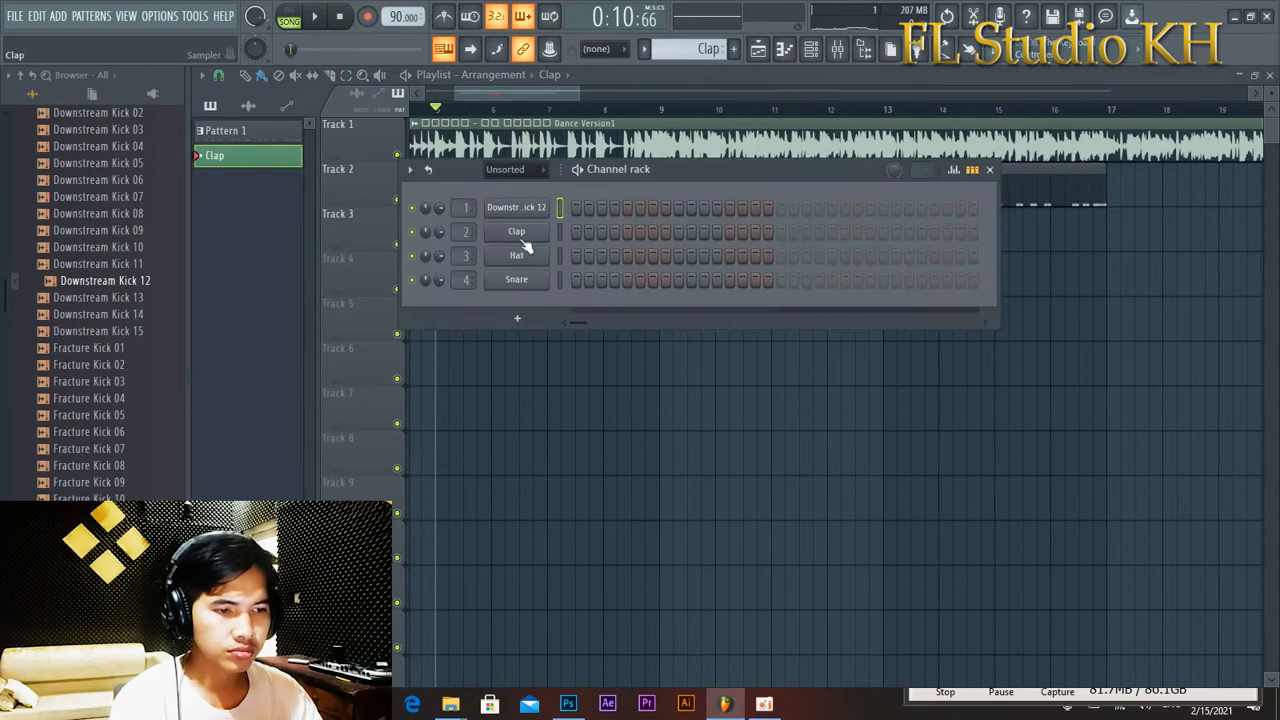
left_click(516, 232)
scroll(107, 463, "up", 10)
left_click(66, 424)
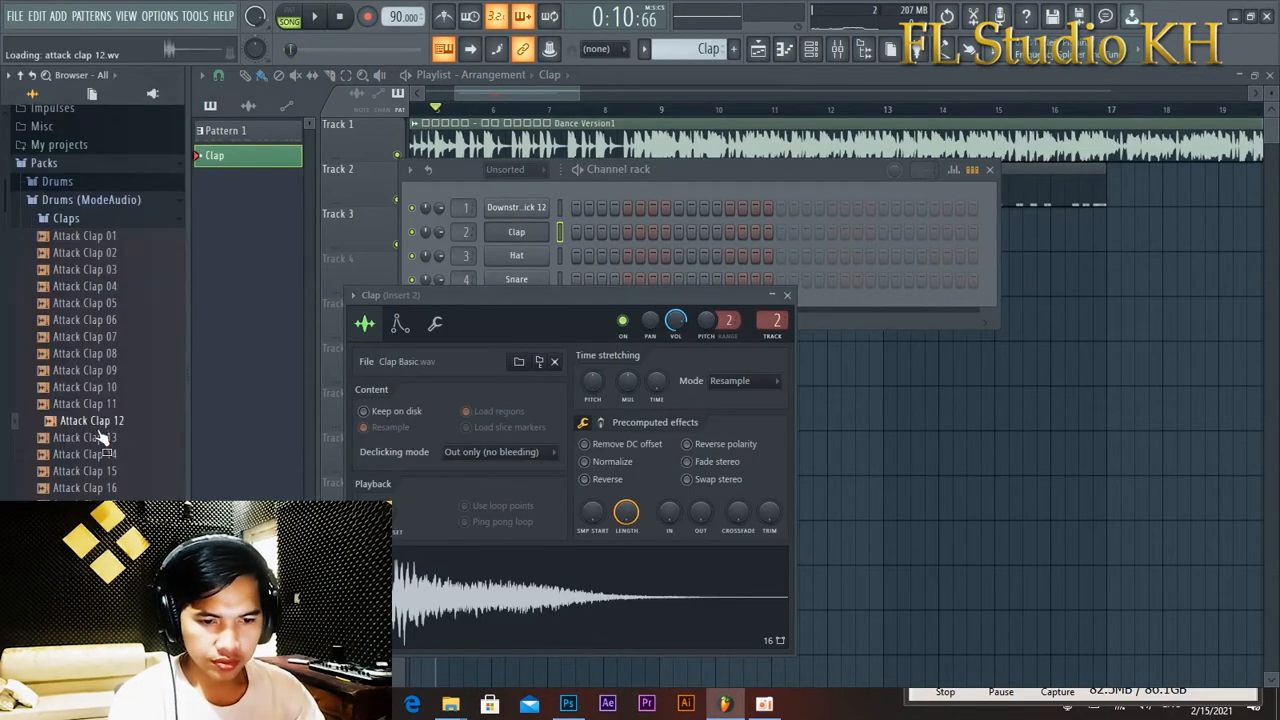
scroll(90, 380, "down", 6)
key("Down")
key("Down")
key("Down")
key("Down")
key("Down")
key("Down")
key("Down")
key("Down")
key("Down")
key("Down")
key("Down")
key("Down")
key("Down")
key("Down")
key("Down")
key("Down")
key("Down")
key("Down")
key("Down")
key("Down")
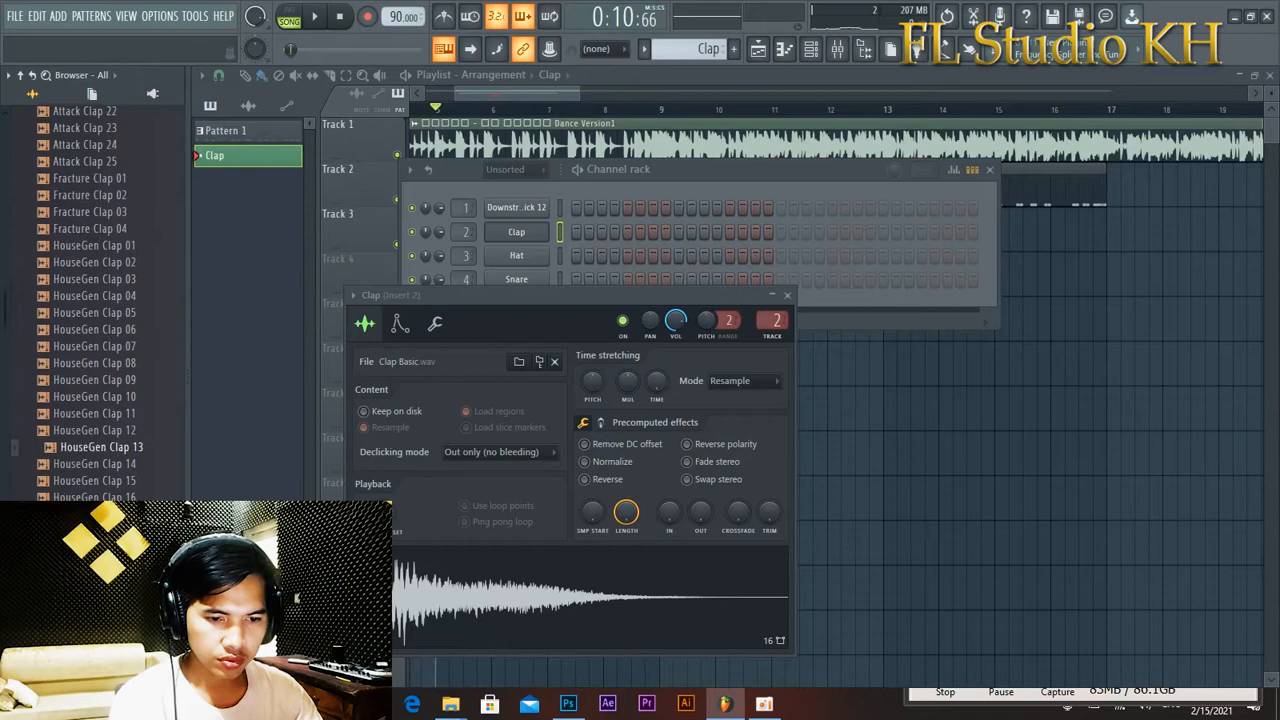
scroll(100, 300, "down", 2)
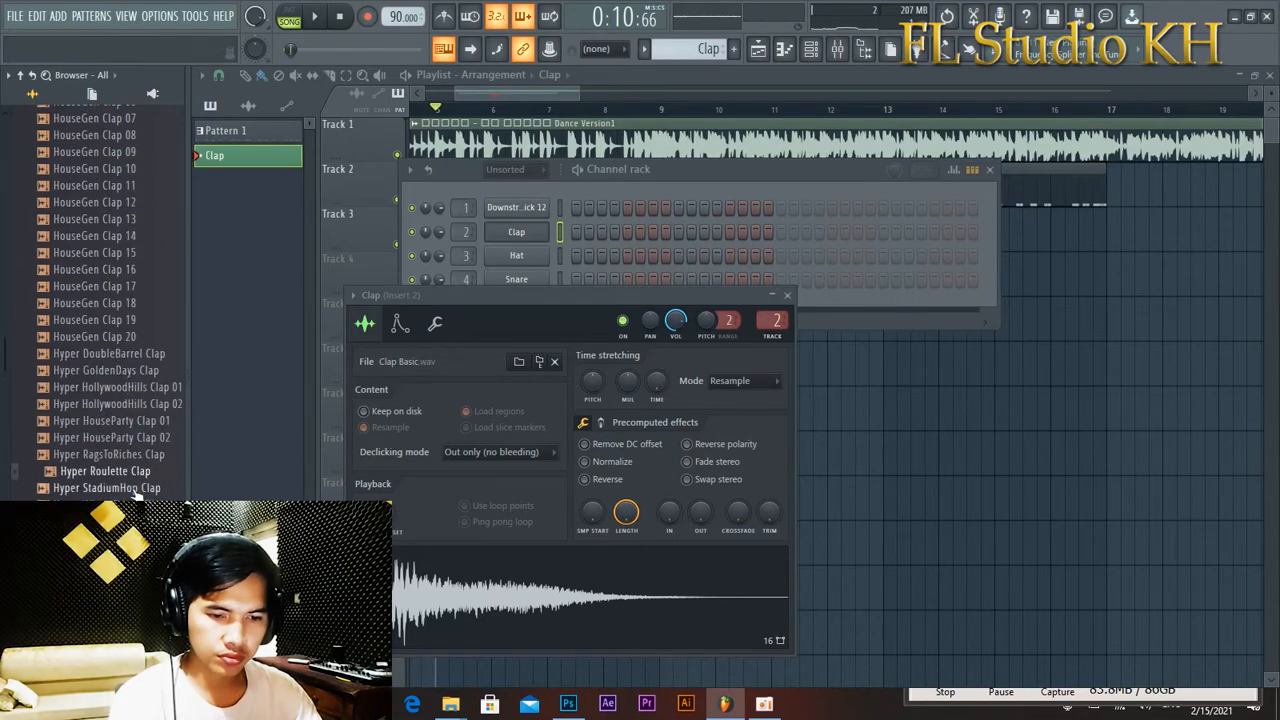
Audition the Hyper and MA claps and load MA Taurus Clap into the clap channel.
scroll(100, 420, "down", 4)
left_click(95, 417)
left_click(100, 450)
left_click(100, 489)
scroll(117, 485, "down", 4)
scroll(115, 485, "down", 2)
left_click(100, 320)
left_click(100, 303)
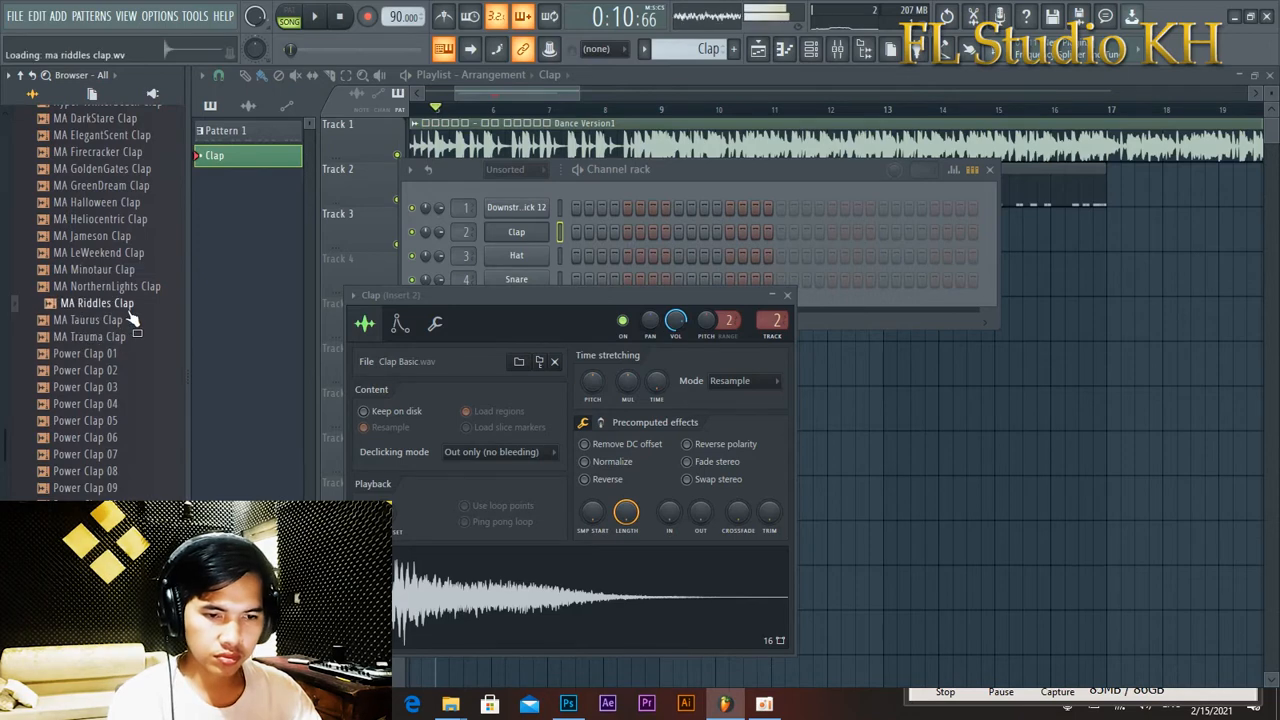
left_click(100, 337)
left_click_drag(117, 330, 586, 620)
Set the clap channel's time stretching mode to Stretch and name mixer insert 2 Clap.
left_click(730, 380)
left_click(728, 432)
left_click(837, 49)
right_click(386, 245)
left_click(346, 251)
left_click(745, 172)
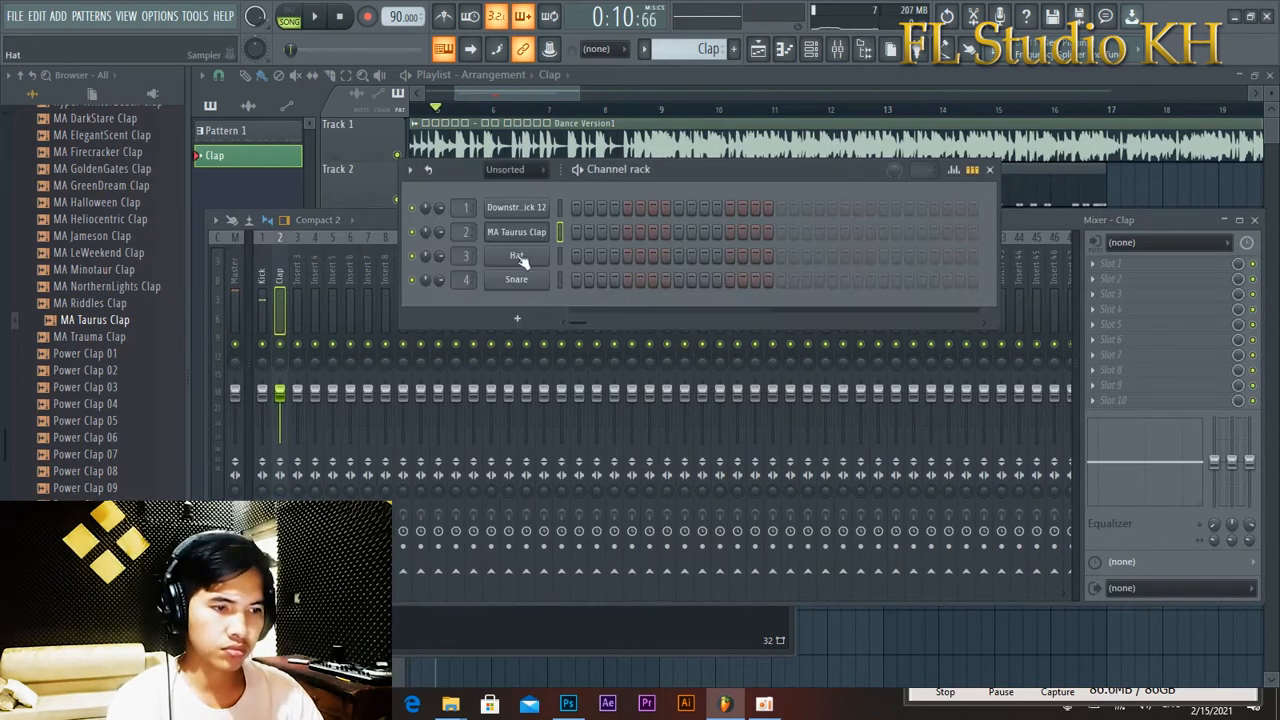
Program C5 clap notes on beats 2 and 4 of bar 1 in the piano roll and check the clip in the playlist.
right_click(540, 226)
left_click(580, 232)
scroll(304, 397, "up", 3)
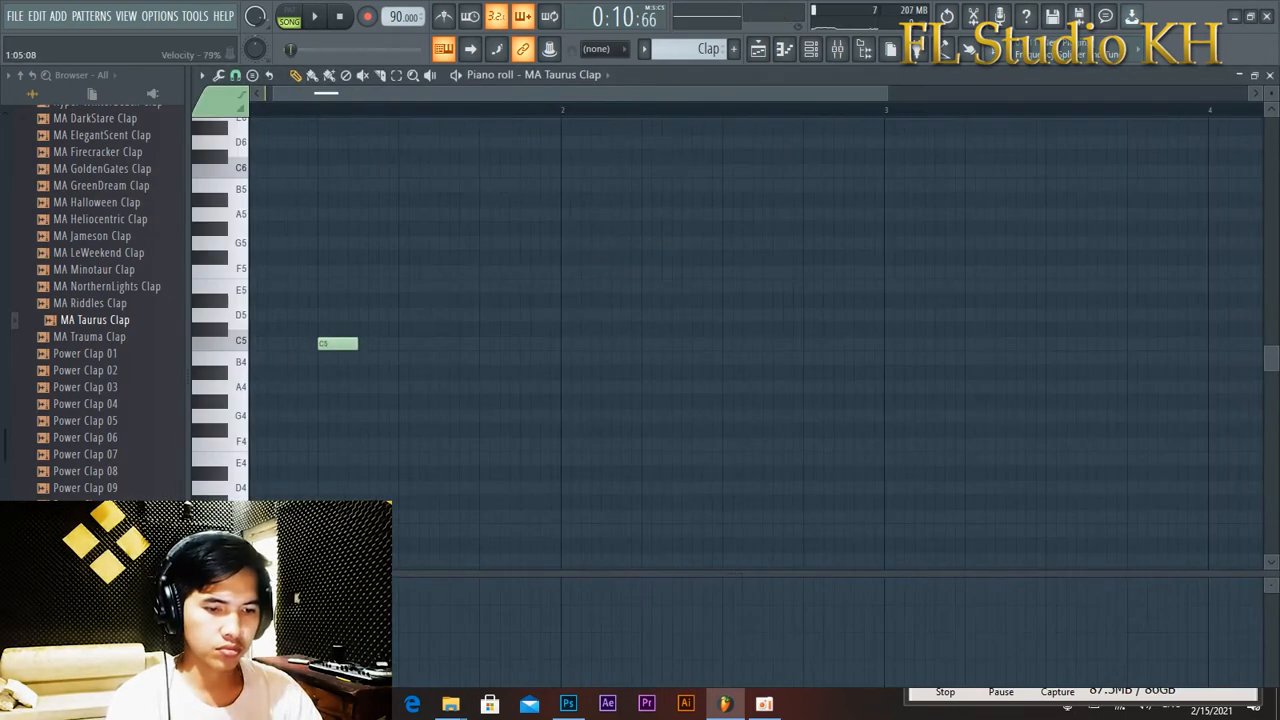
left_click(235, 75)
left_click(269, 132)
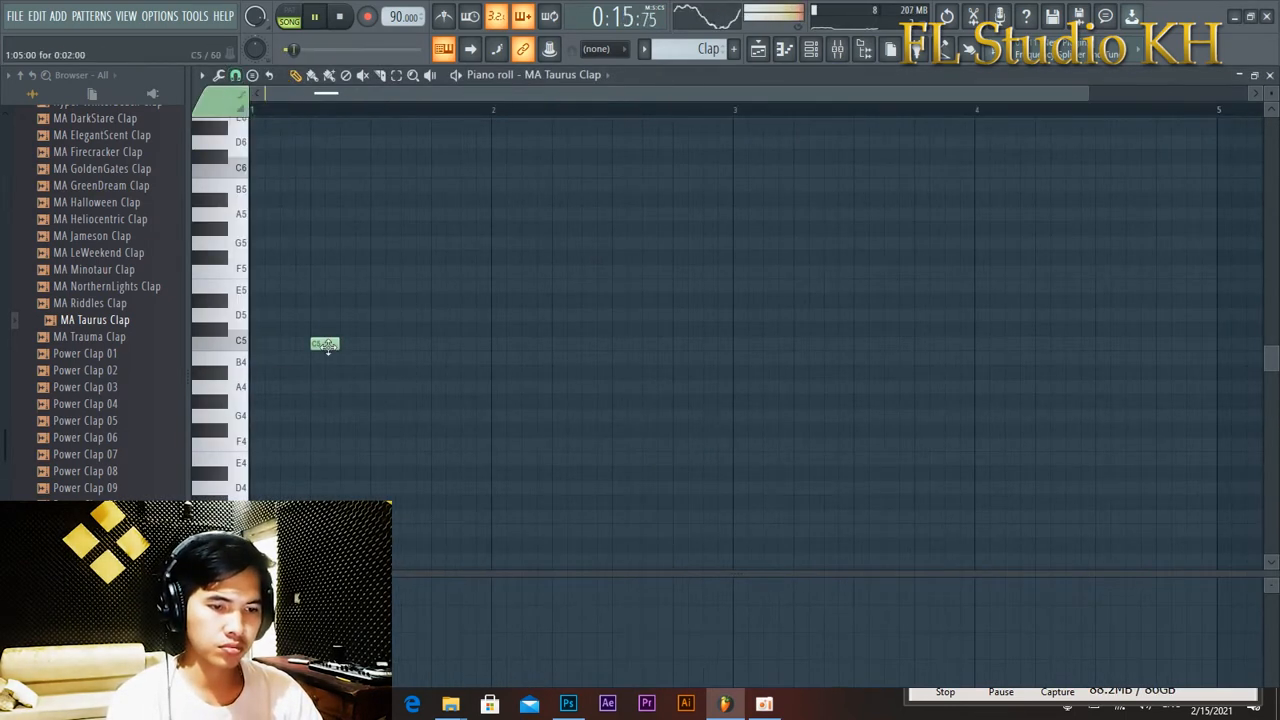
left_click(758, 49)
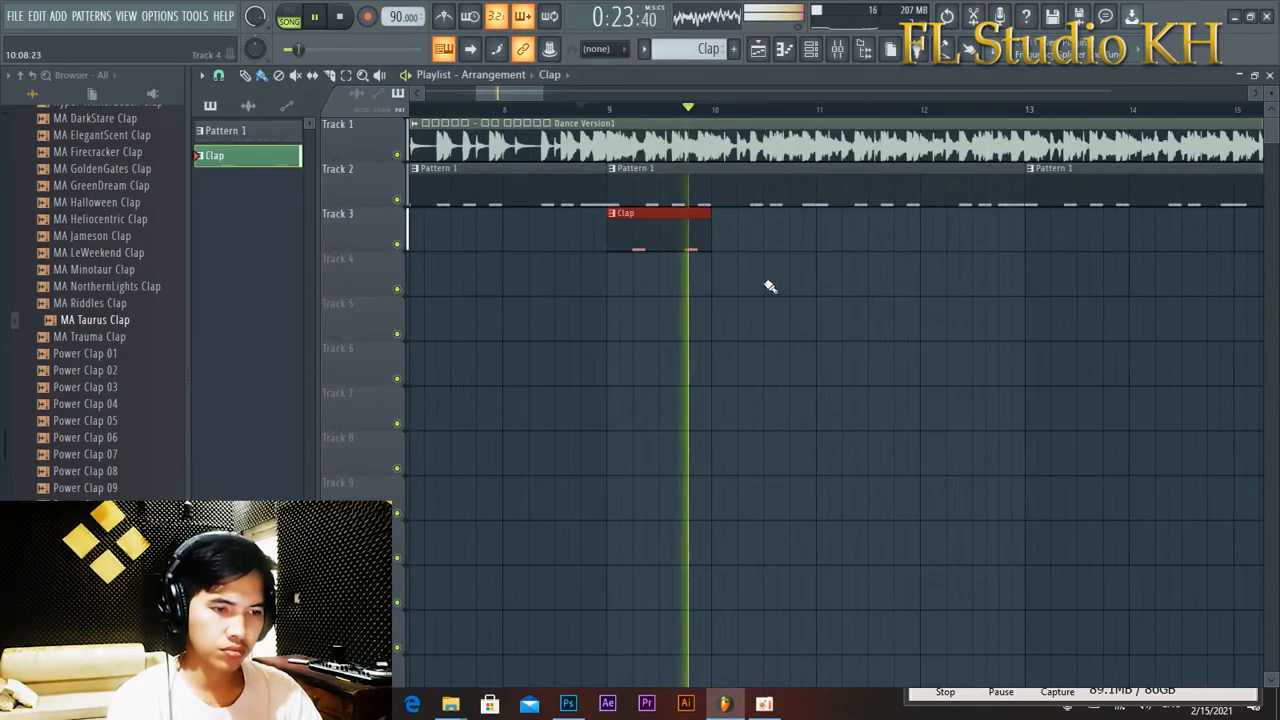
Repeat the C5 clap notes on beats 2 and 4 until they fill four bars of the Clap pattern.
left_click(784, 49)
left_click_drag(551, 337, 580, 378)
key("ctrl+a")
key("ctrl+b")
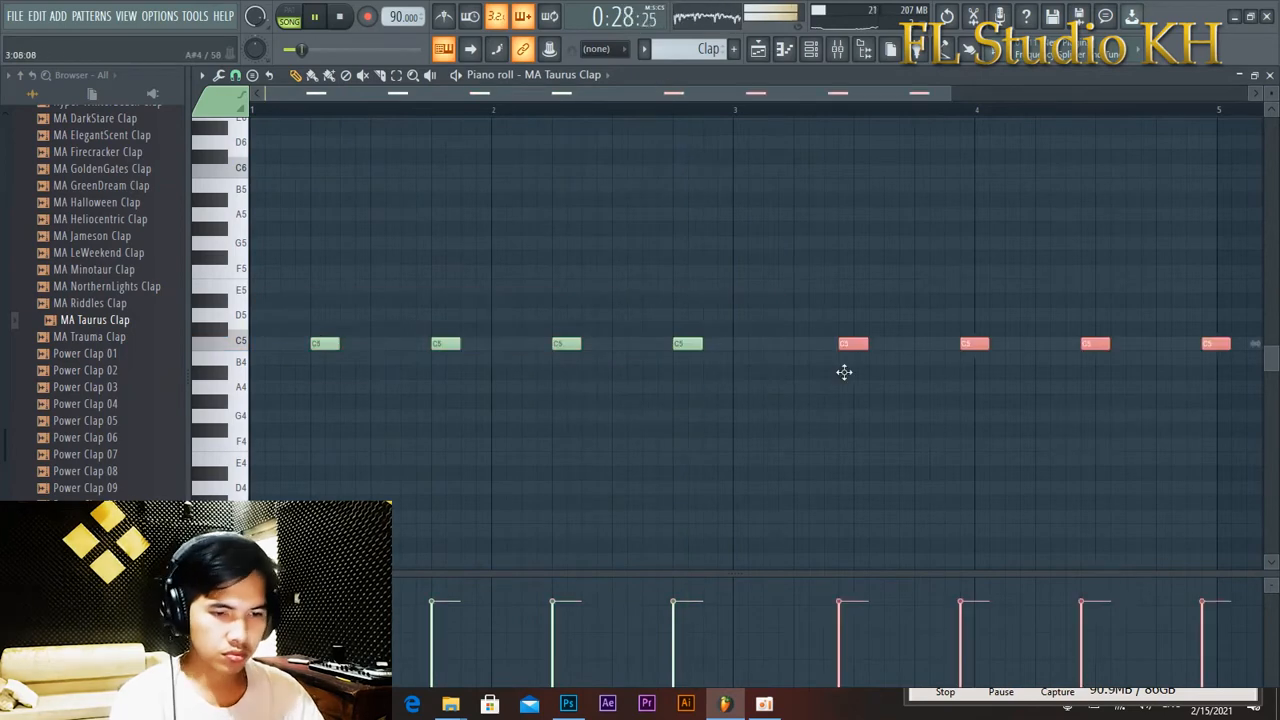
scroll(797, 401, "down", 4)
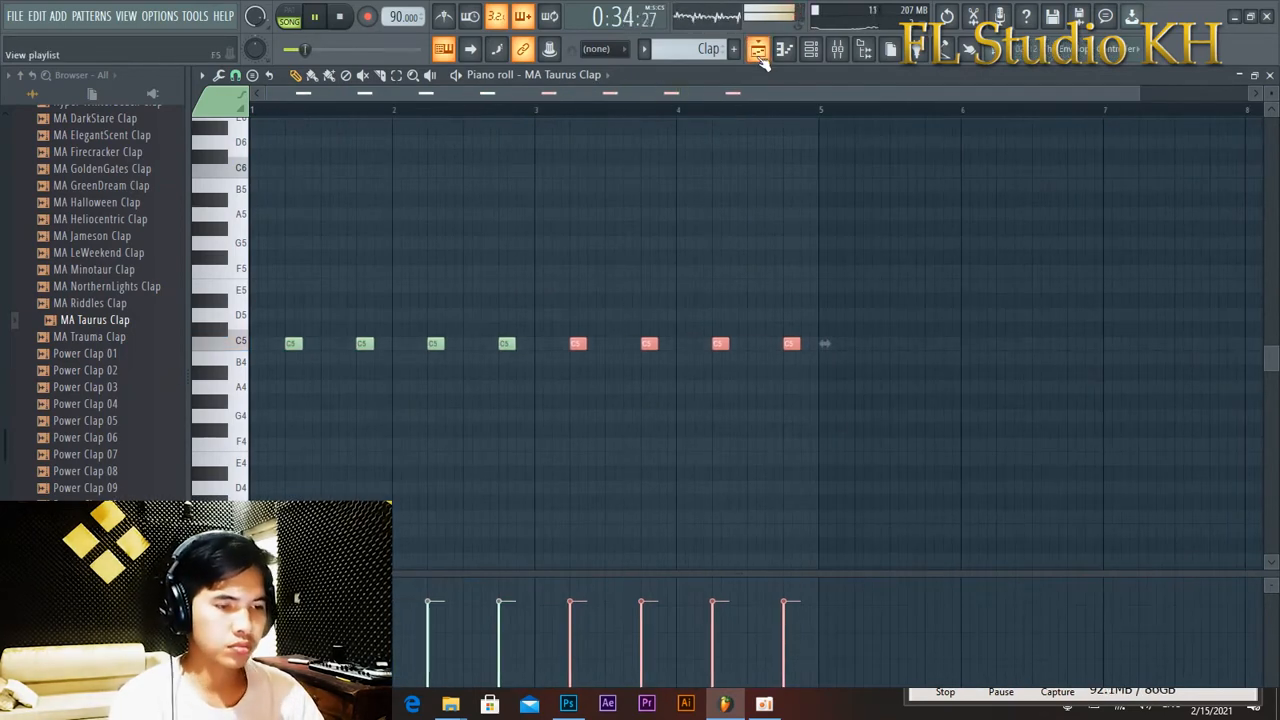
Return to the playlist and add a second Clap clip at bar 13 on Track 3.
left_click(758, 49)
key("ctrl+b")
left_click(900, 297)
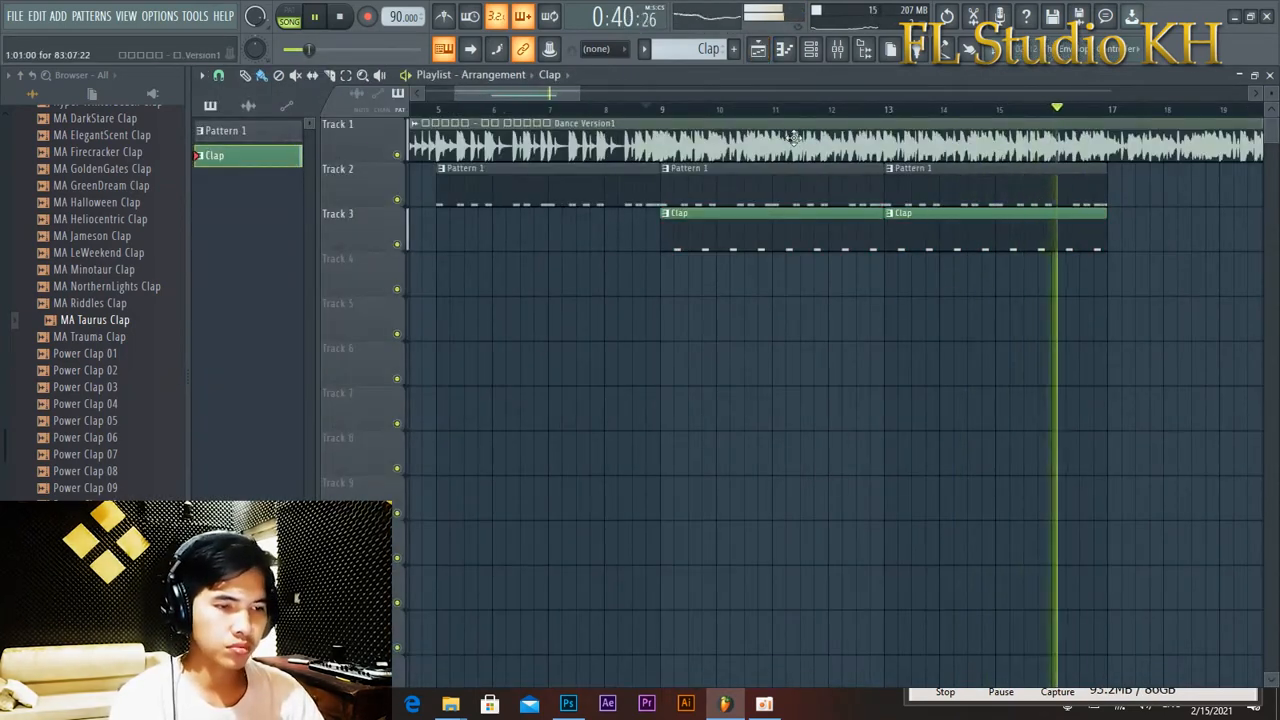
Audition several MA claps, replace the clap channel's sample with MA ElegantScent Clap and play the arrangement.
key("space")
key("F6")
left_click(516, 231)
left_click(104, 202)
left_click(100, 185)
left_click(97, 151)
left_click(102, 135)
left_click_drag(102, 135, 580, 588)
key("space")
key("F6")
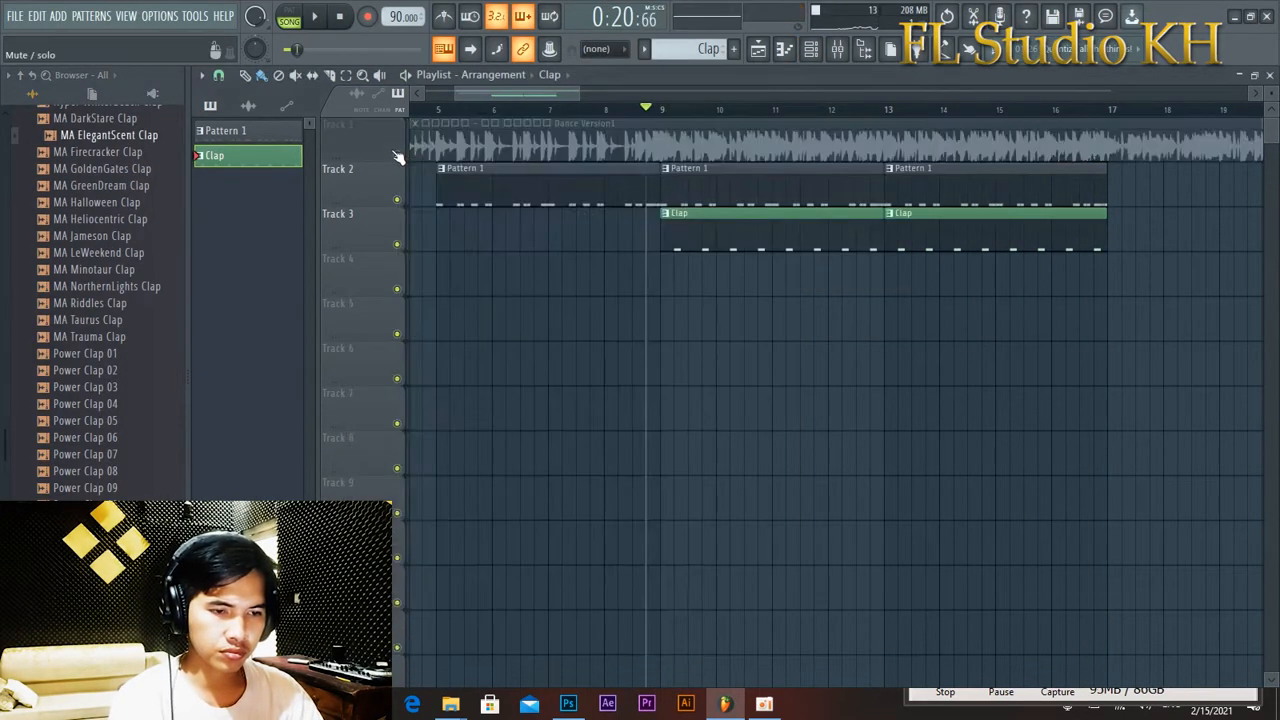
Replace the clap channel's sample with Power Clap 02 and play the arrangement.
left_click(811, 52)
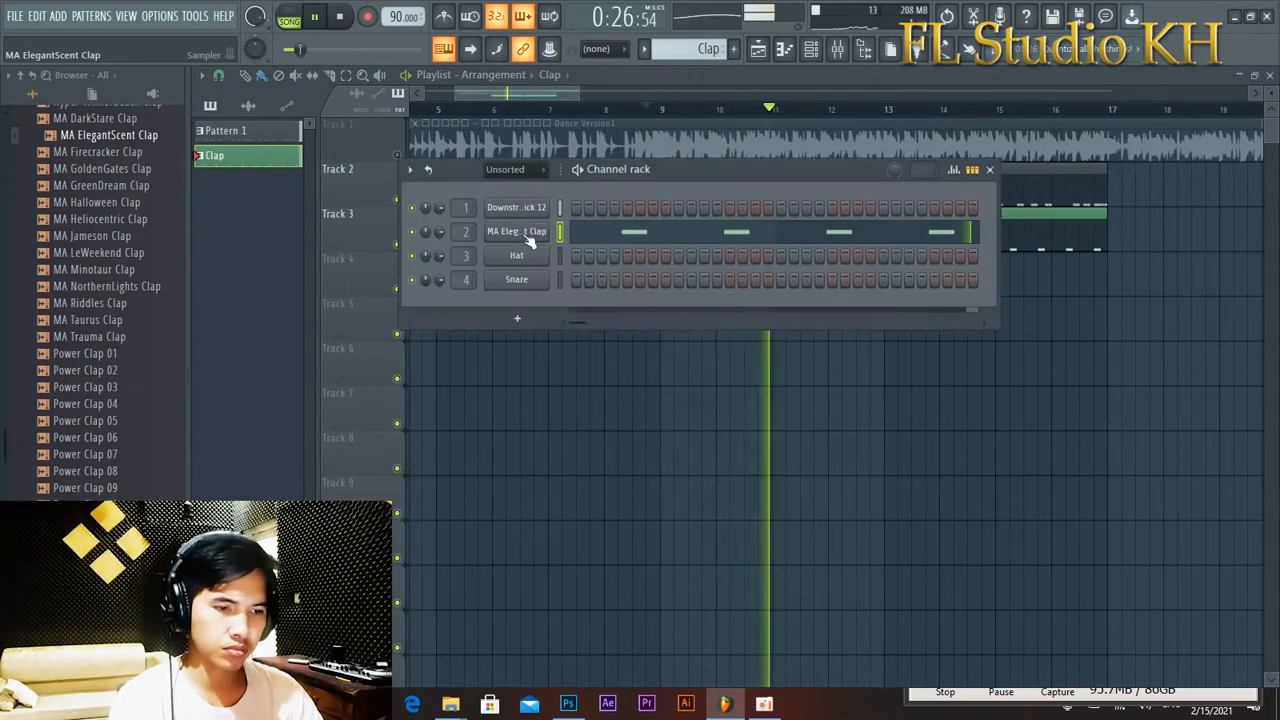
left_click(516, 231)
key("space")
left_click(92, 370)
key("space")
scroll(103, 450, "up", 5)
key("space")
Audition further claps, load Volt CleanClap 03 into the clap channel and play the arrangement.
scroll(103, 450, "up", 8)
left_click(100, 370)
left_click(112, 203)
scroll(100, 300, "down", 10)
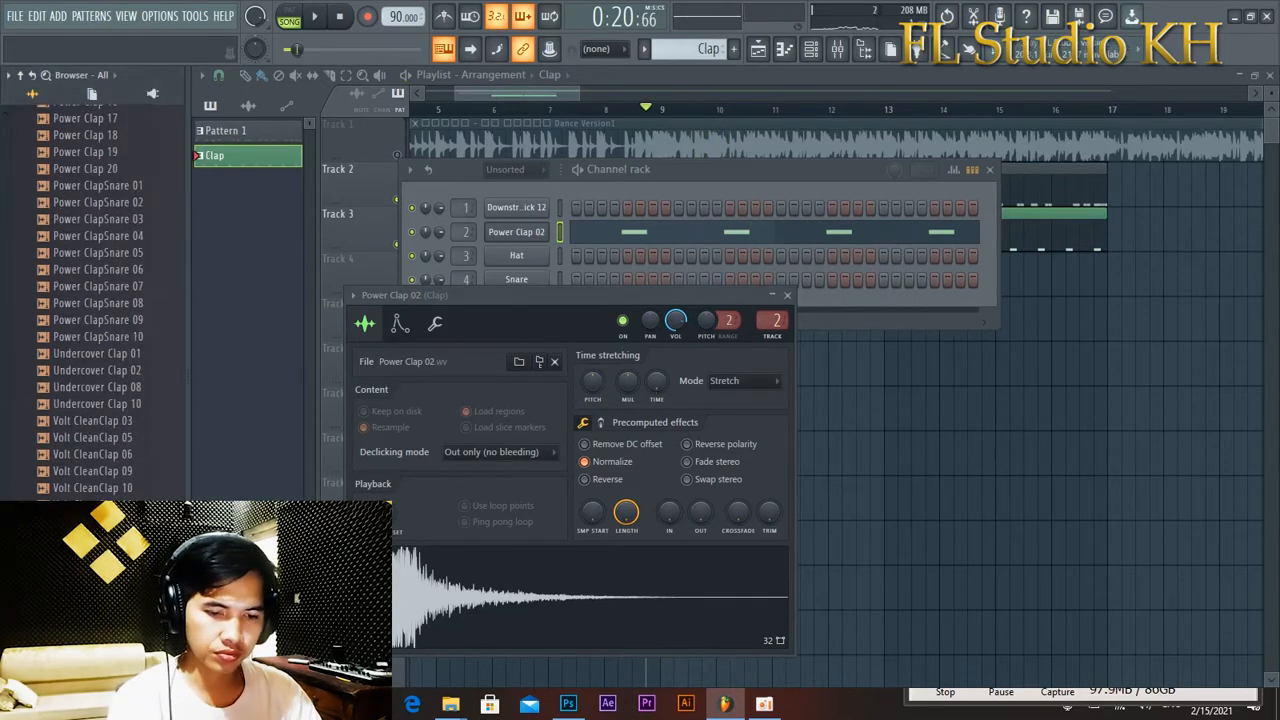
key("space")
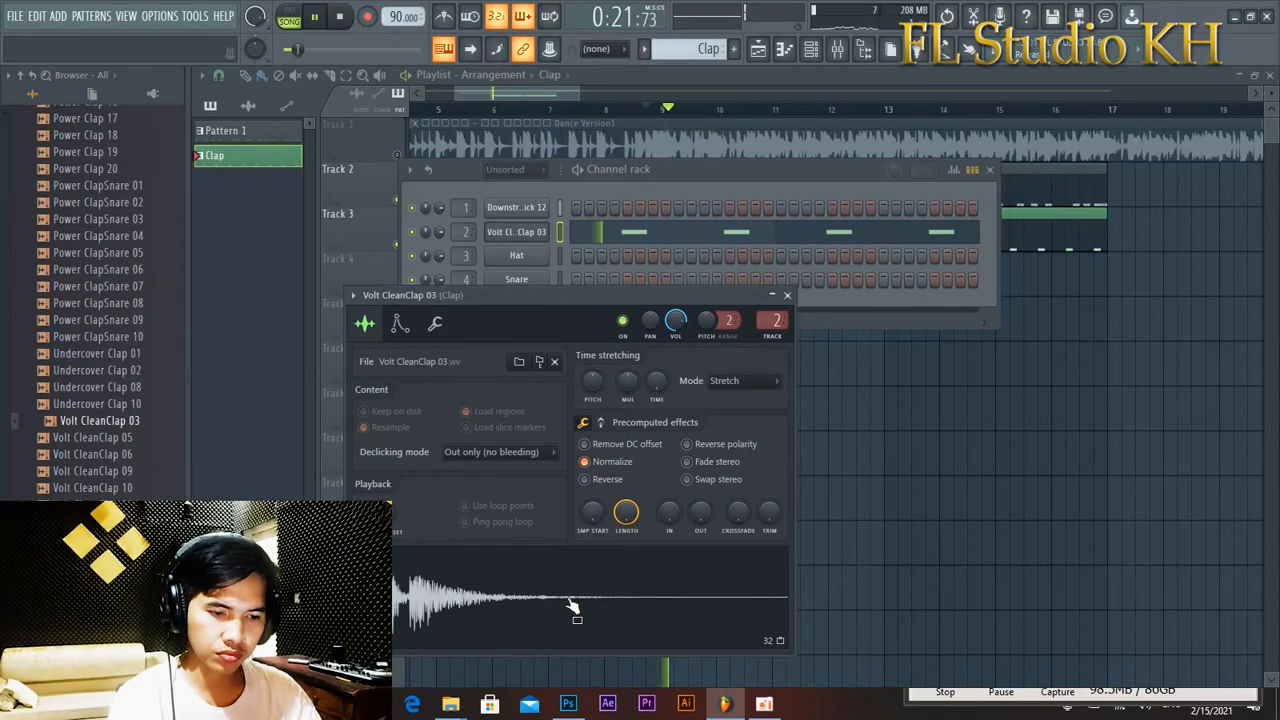
Stop playback and audition the Hyper clap samples, from WinterBeach up to DoubleBarrel.
scroll(103, 445, "up", 4)
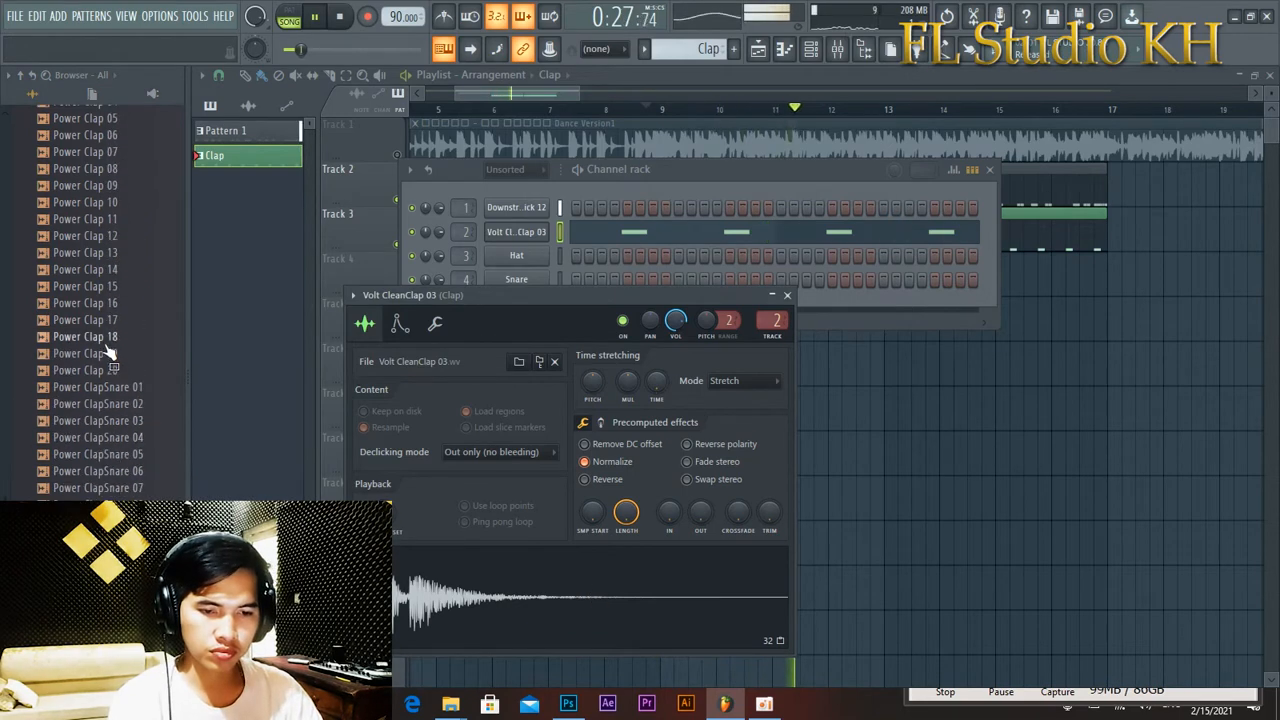
key("space")
scroll(110, 250, "up", 8)
left_click(113, 421)
left_click(95, 219)
left_click(98, 169)
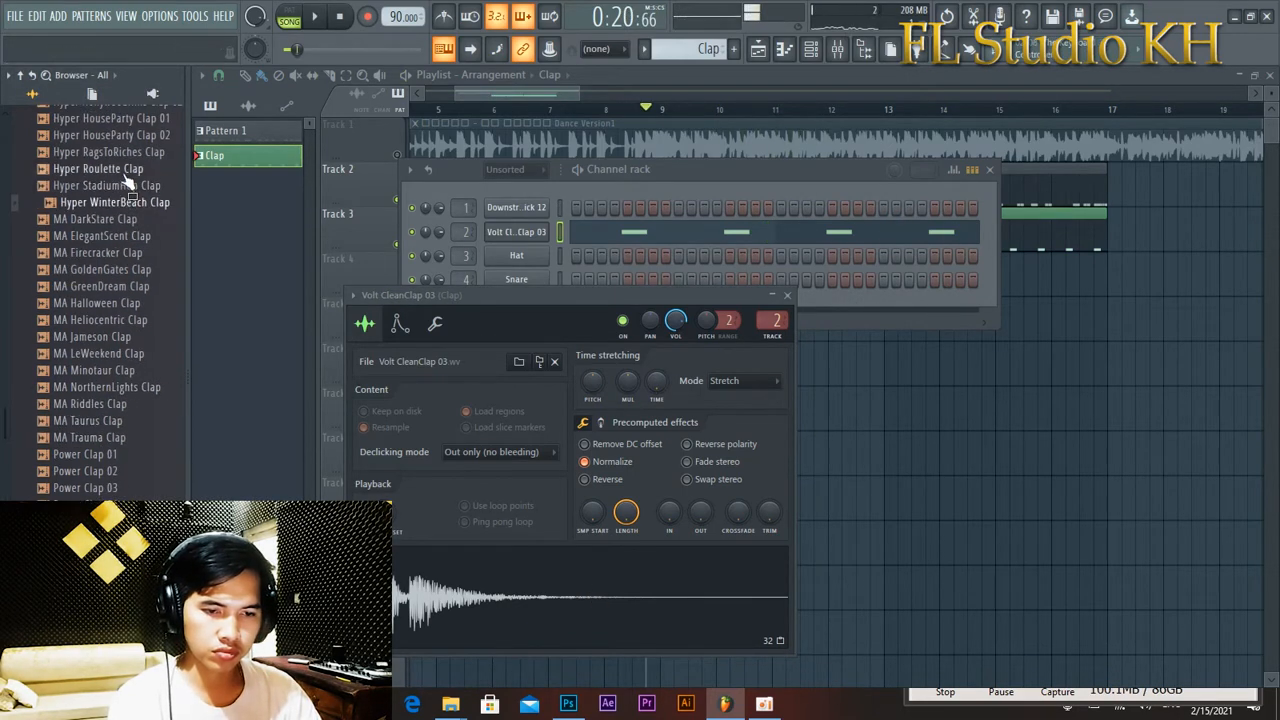
scroll(120, 200, "up", 2)
left_click(116, 253)
left_click(125, 236)
left_click(122, 219)
left_click(120, 202)
left_click(118, 185)
left_click(115, 169)
left_click(113, 152)
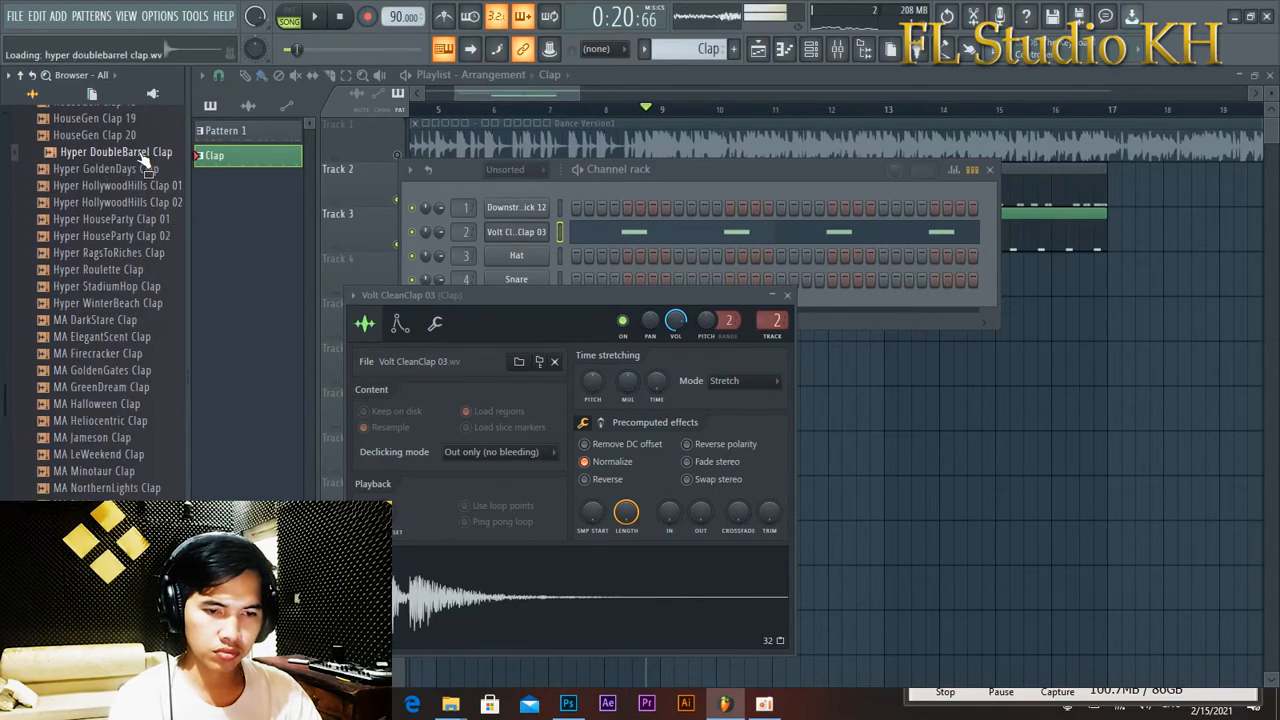
Audition the HouseGen claps, load HouseGen Clap 07 into the clap channel and play the arrangement.
scroll(115, 250, "up", 4)
left_click(118, 337)
left_click(117, 321)
left_click(117, 304)
left_click(116, 288)
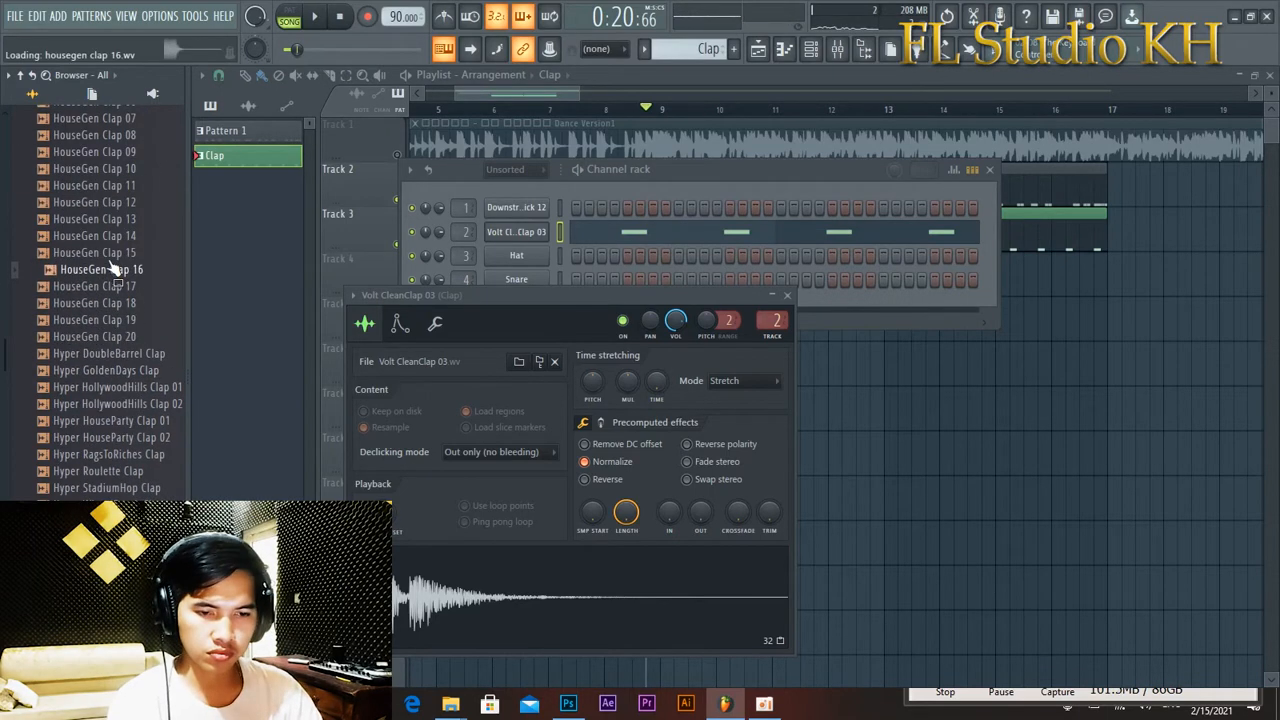
scroll(108, 250, "up", 4)
left_click(104, 403)
left_click(101, 387)
left_click(99, 370)
left_click(96, 353)
left_click(93, 337)
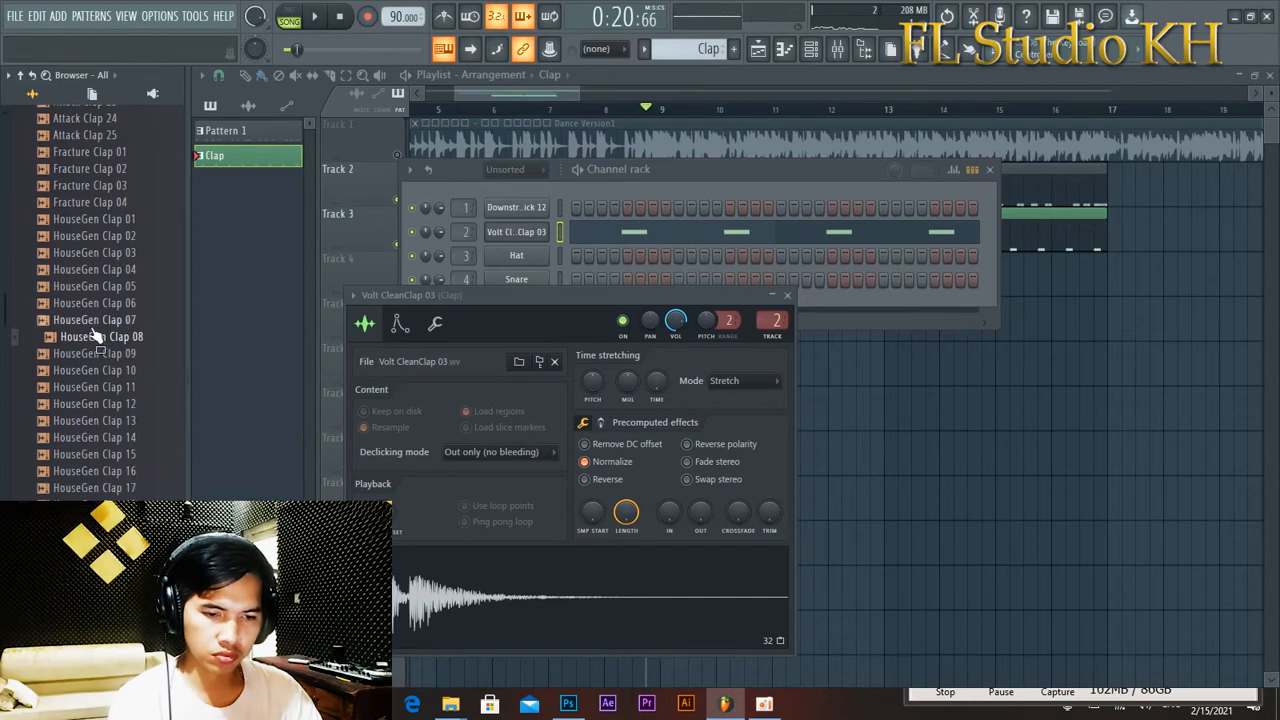
left_click(89, 320)
left_click(86, 303)
left_click(93, 320)
key("space")
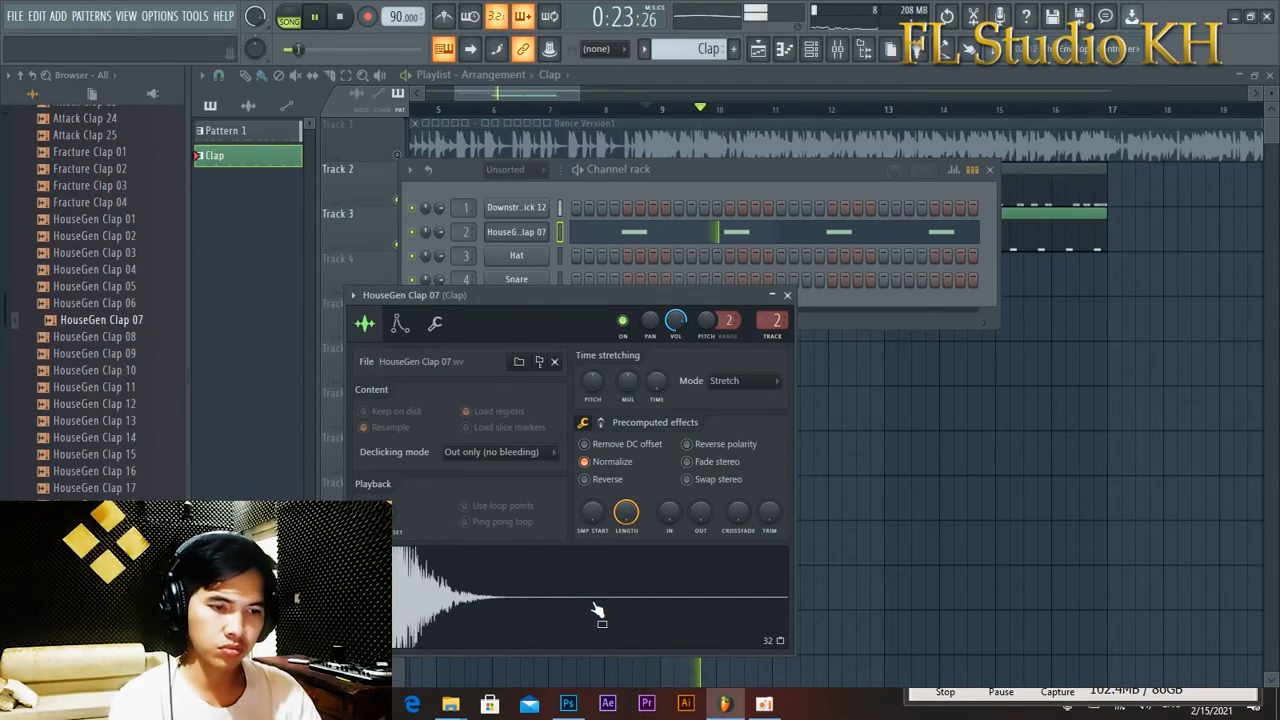
Play the kick and clap clips from just before bar 9 to hear the new clap in the arrangement.
left_click(838, 52)
key("space")
key("space")
left_click(536, 90)
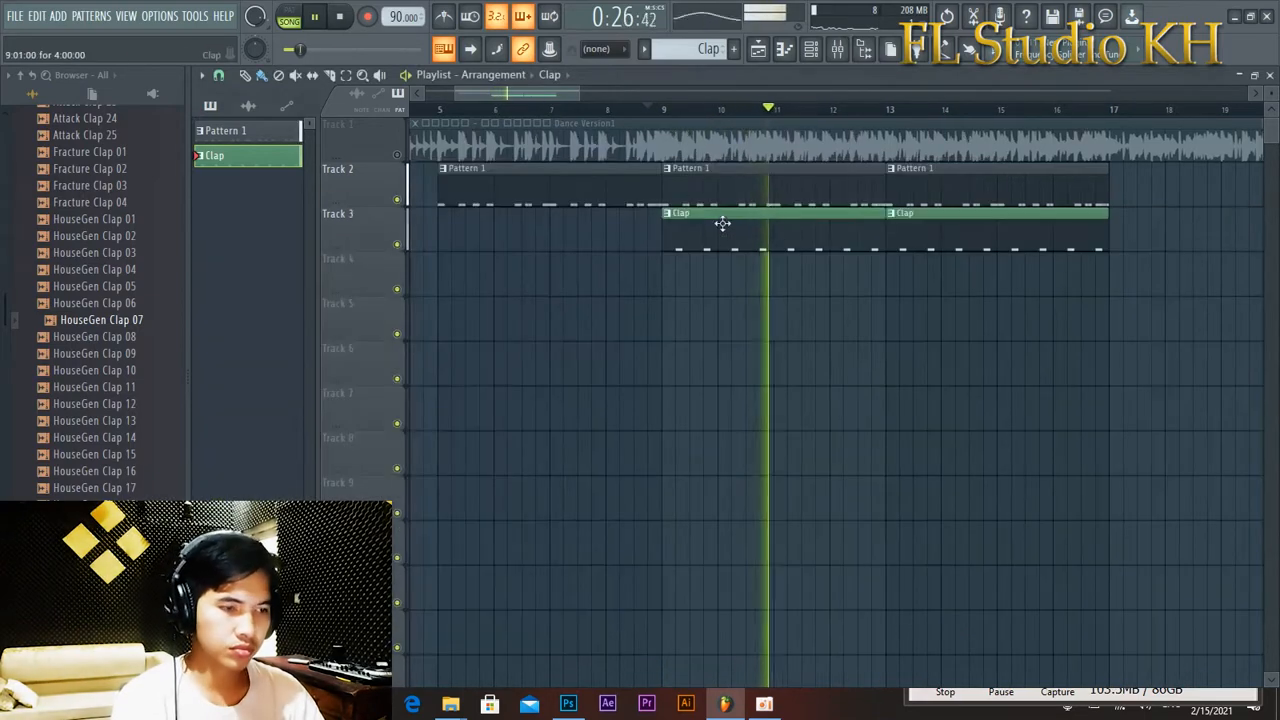
scroll(760, 283, "down", 2)
key("space")
key("space")
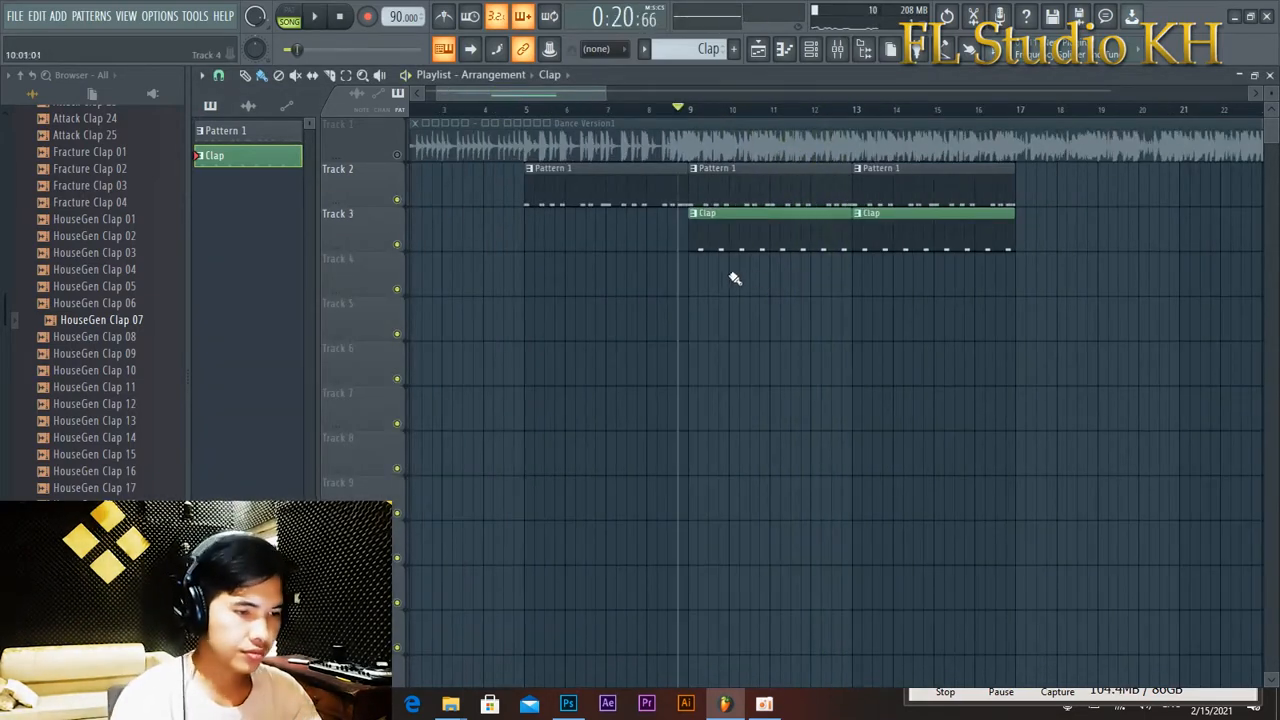
Unmute Track 1, solo it and listen to the original song clip alone.
left_click(397, 155)
left_click(397, 155, "ctrl")
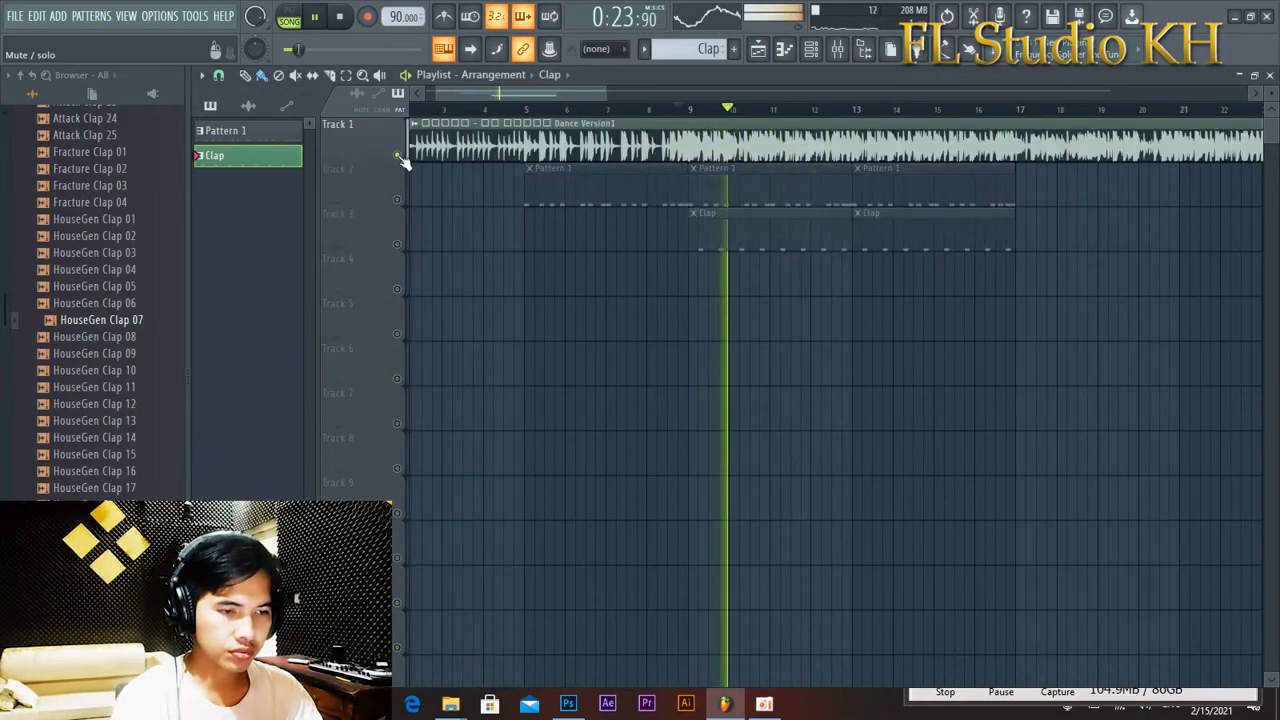
key("space")
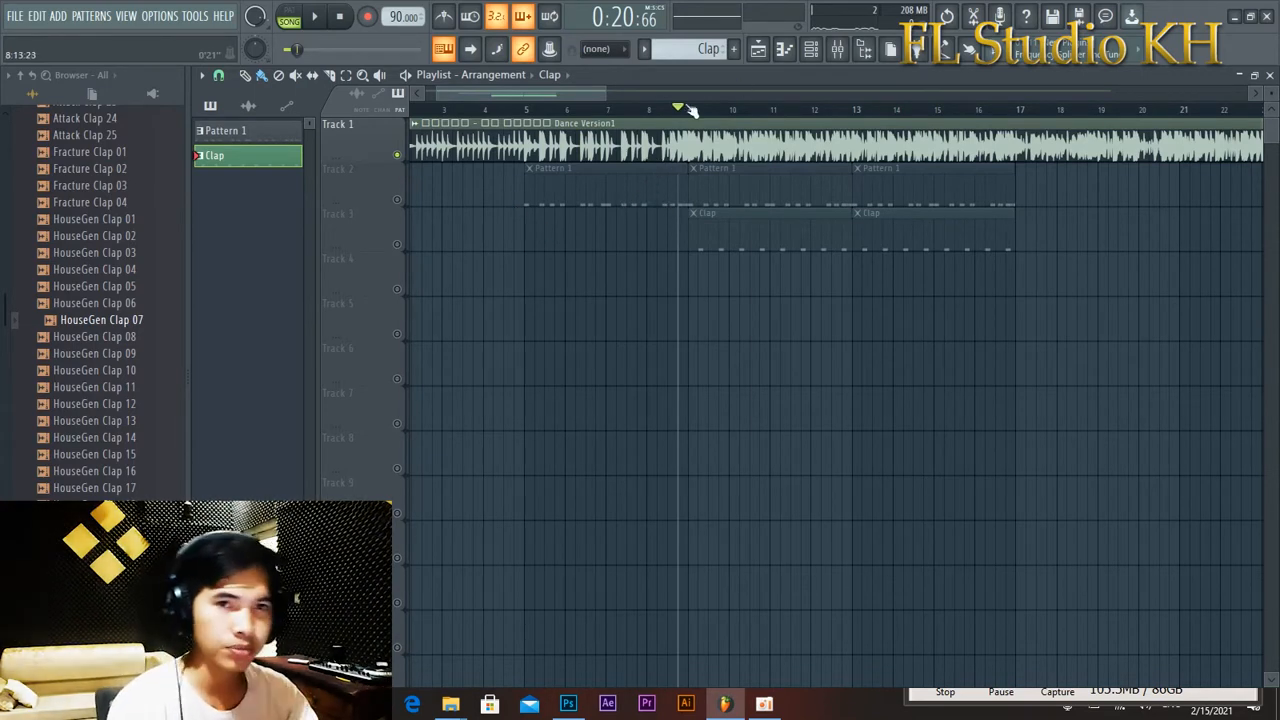
Show the channel rack and collapse the Packs folder in the browser.
left_click(810, 52)
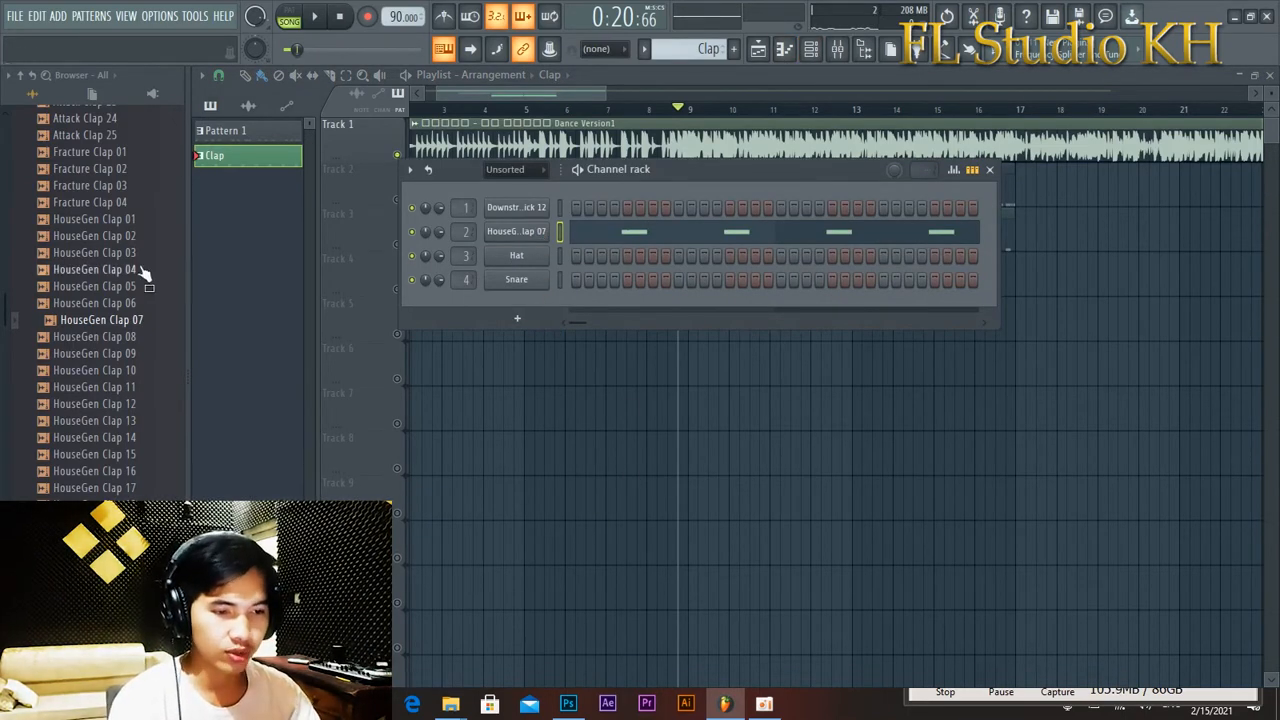
scroll(40, 340, "up", 15)
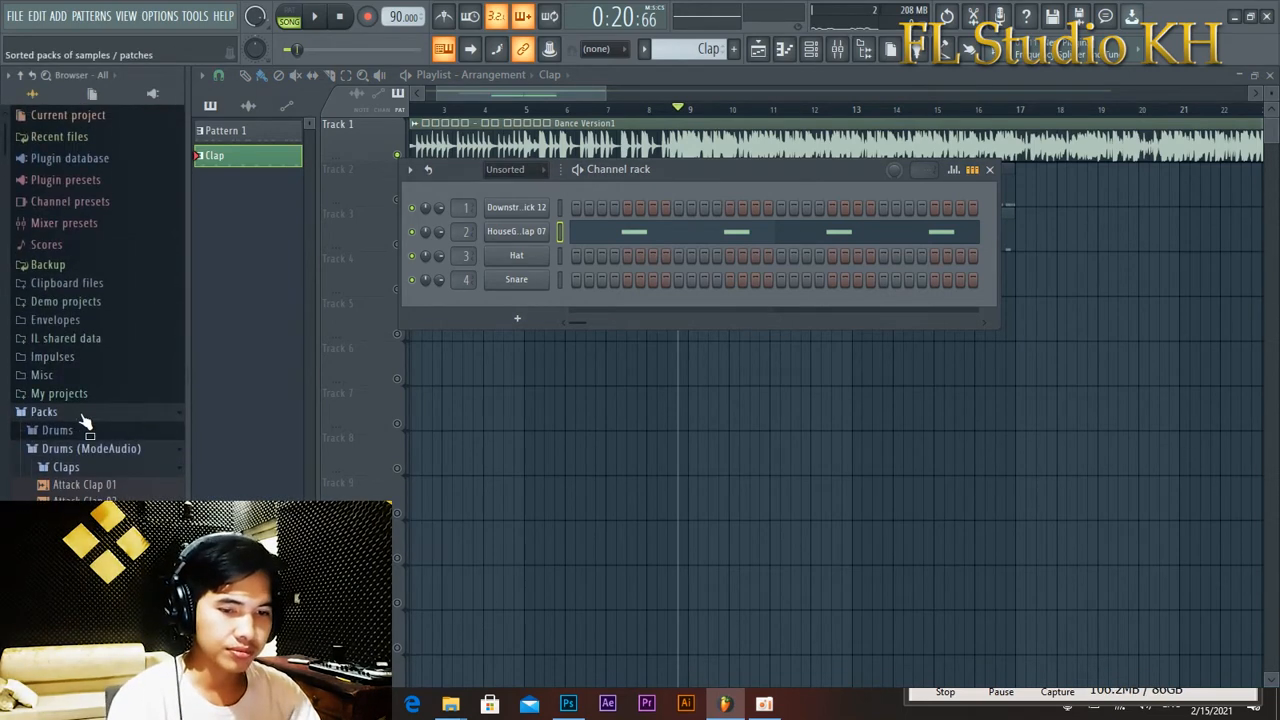
left_click(84, 415)
Switch to File Explorer, close the Downloads window and open the TM-88 Drum Kit folder in the sound library on DATA2 (H:).
mouse_move(452, 707)
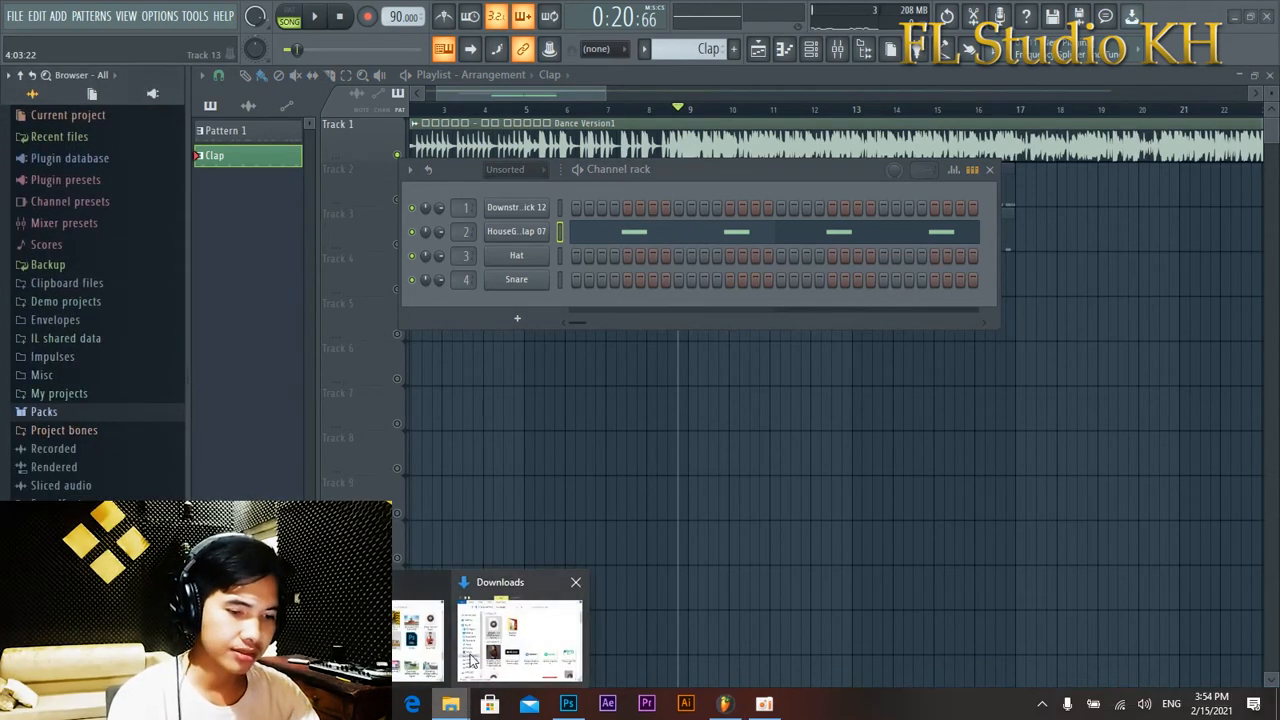
left_click(576, 582)
left_click(425, 630)
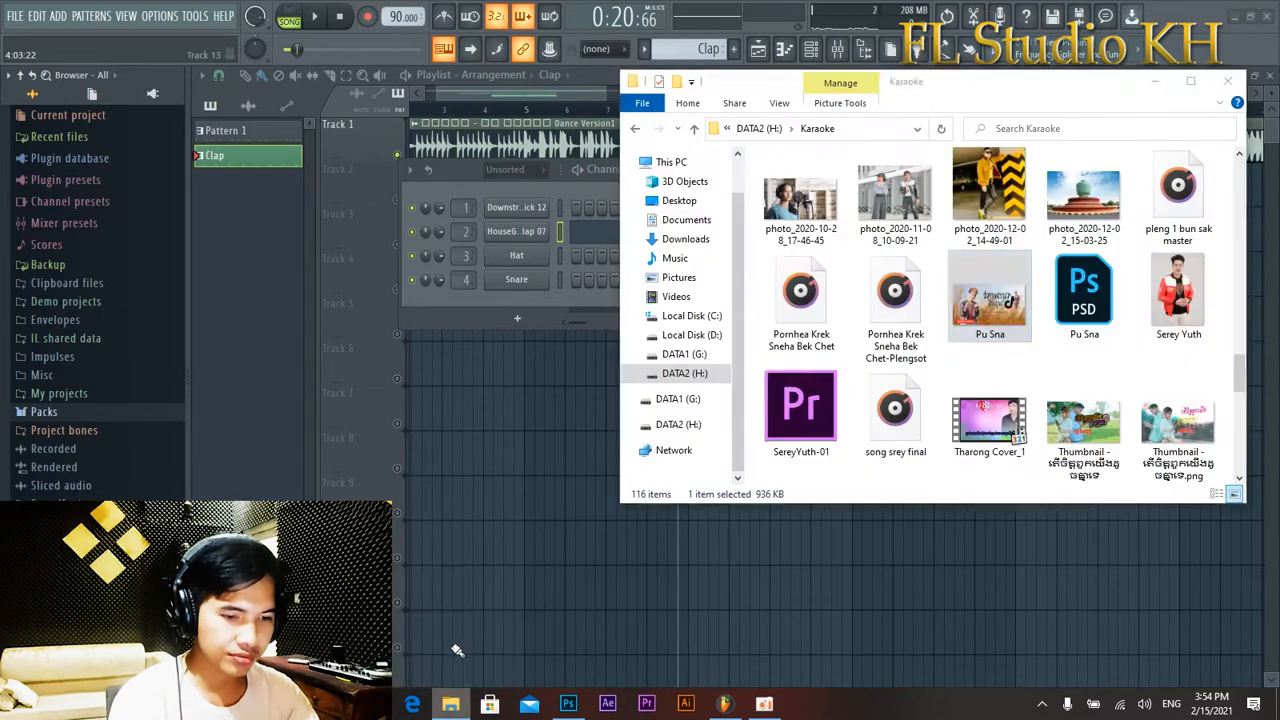
scroll(968, 390, "down", 6)
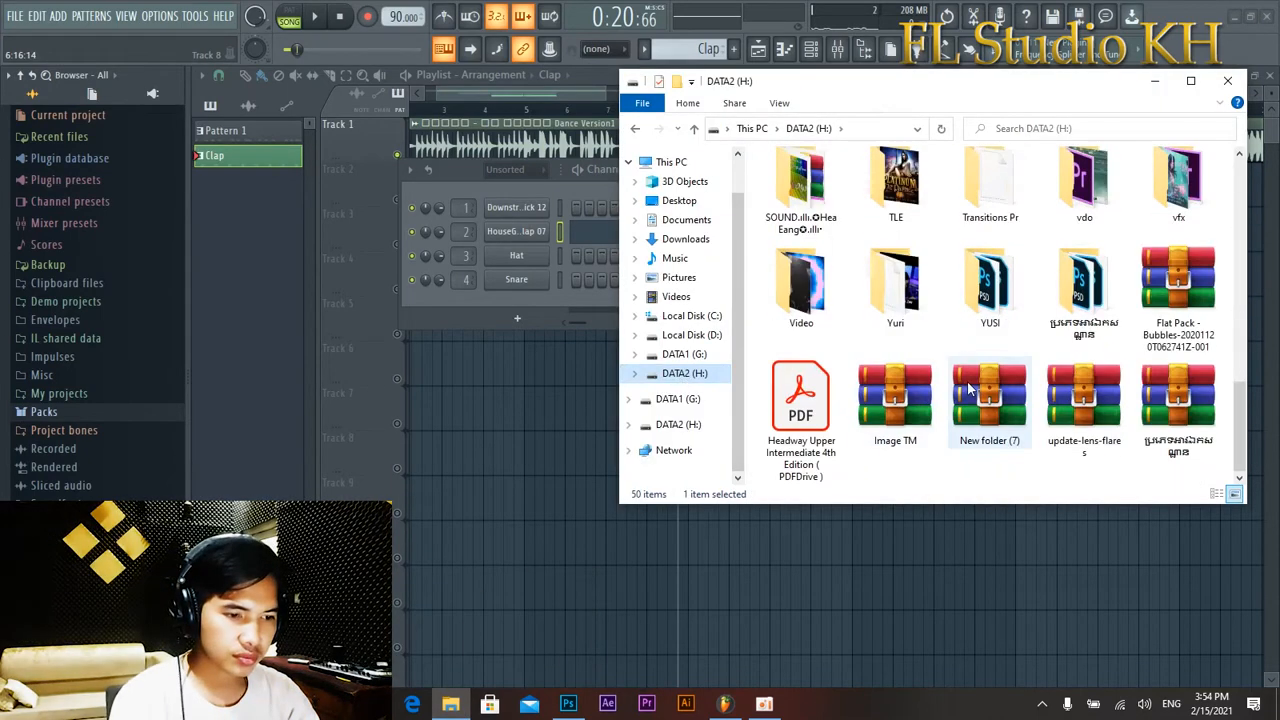
double_click(840, 212)
scroll(883, 300, "down", 2)
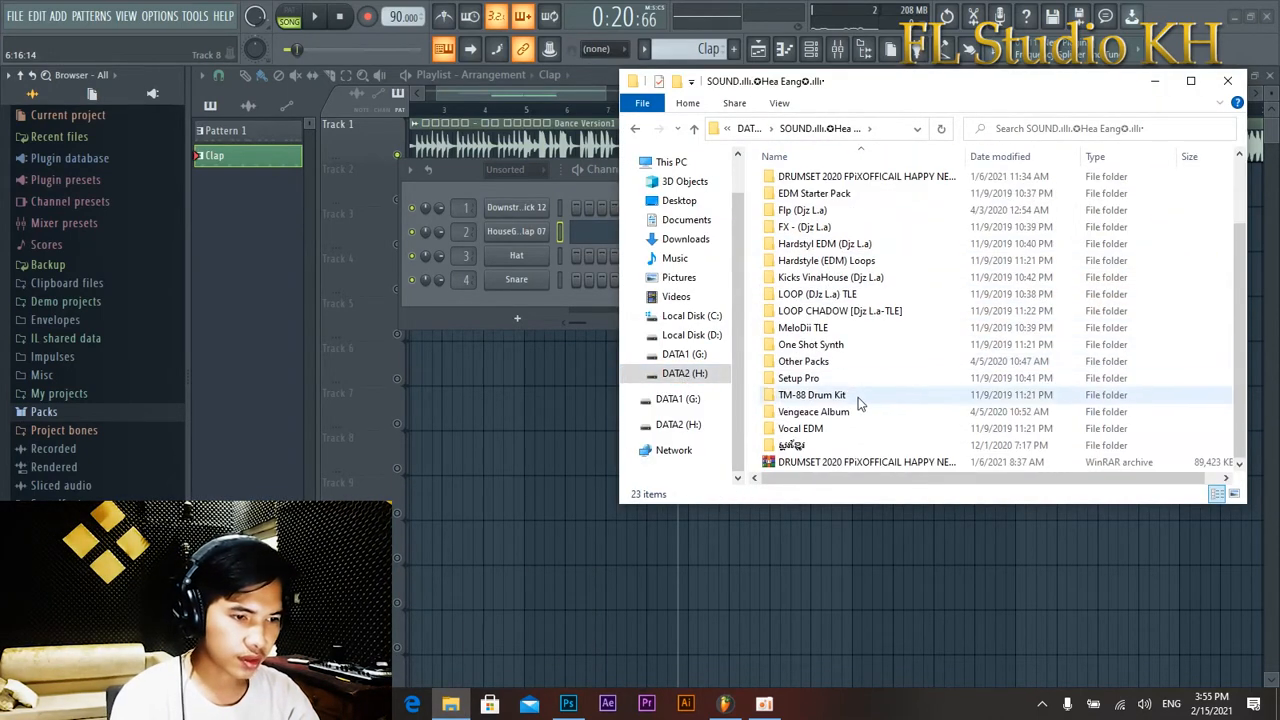
double_click(858, 400)
Look through the 808 folder and the TM-8888 Kit subfolders for usable sounds.
double_click(790, 180)
scroll(846, 357, "down", 2)
scroll(820, 250, "up", 3)
key("BackSpace")
double_click(800, 396)
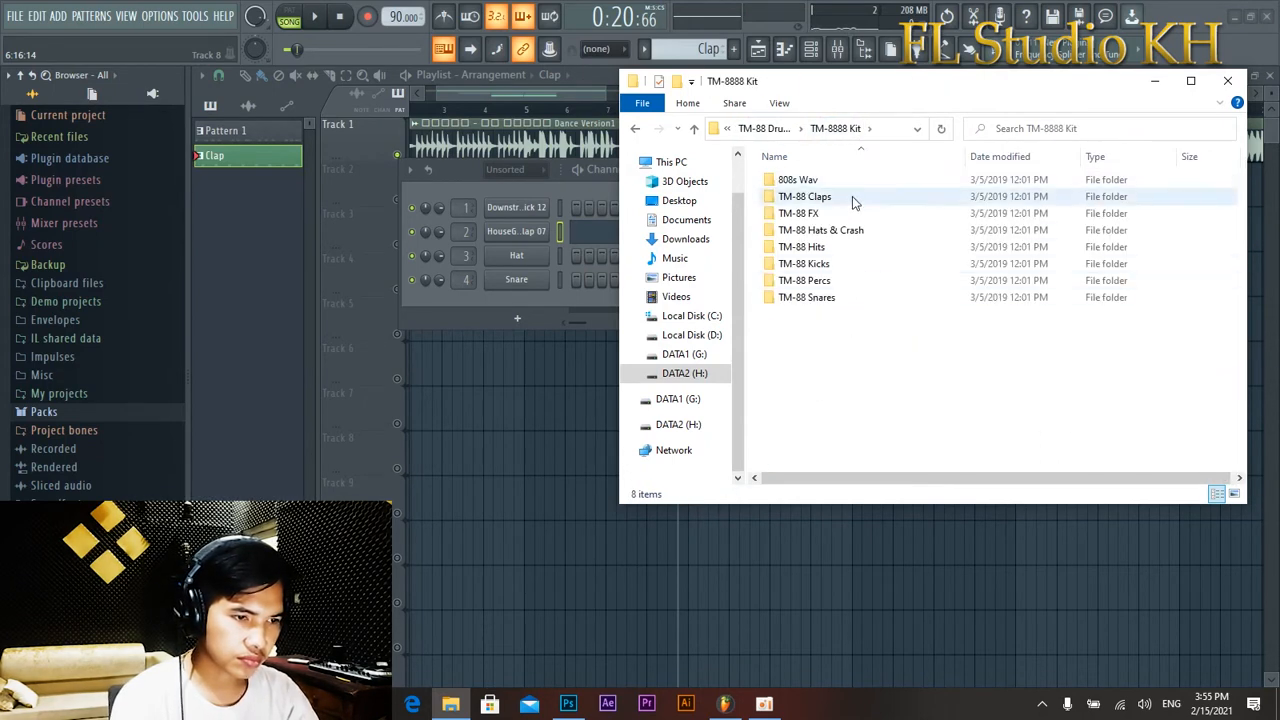
double_click(858, 184)
key("BackSpace")
double_click(805, 281)
key("BackSpace")
key("BackSpace")
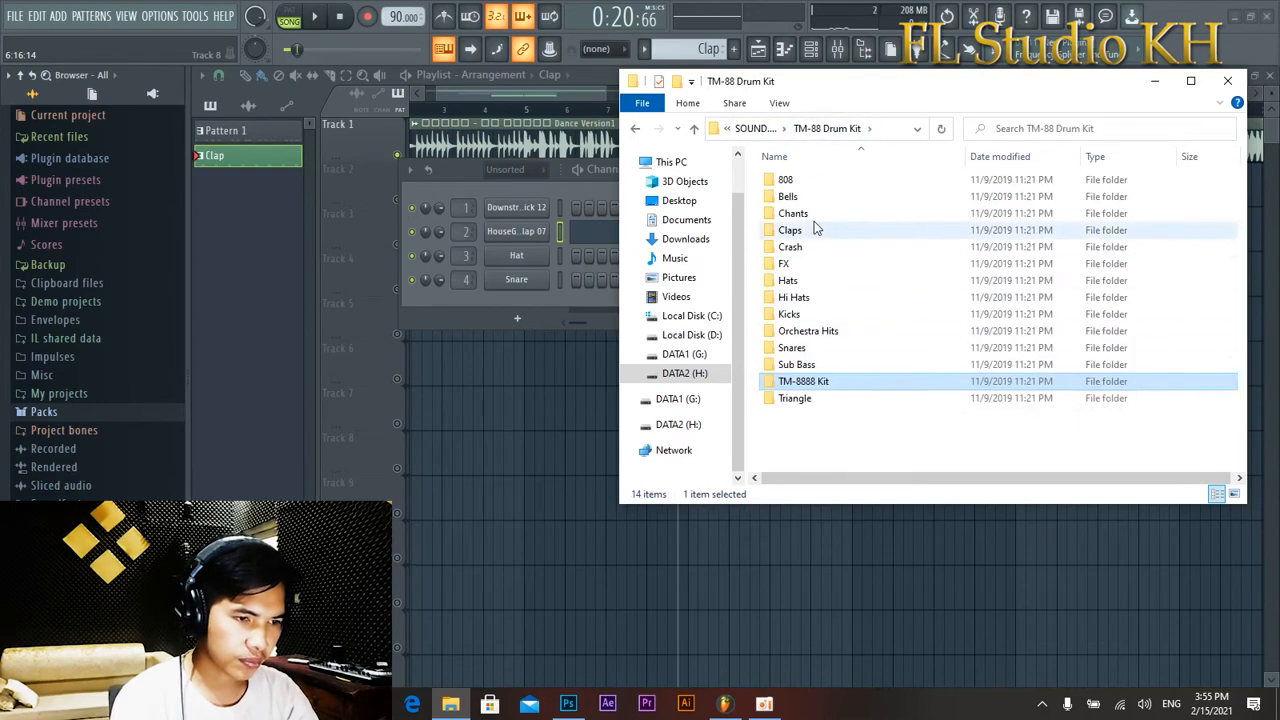
left_click(815, 265)
double_click(815, 265)
scroll(851, 360, "down", 8)
left_click(851, 361)
left_click_drag(820, 361, 522, 310)
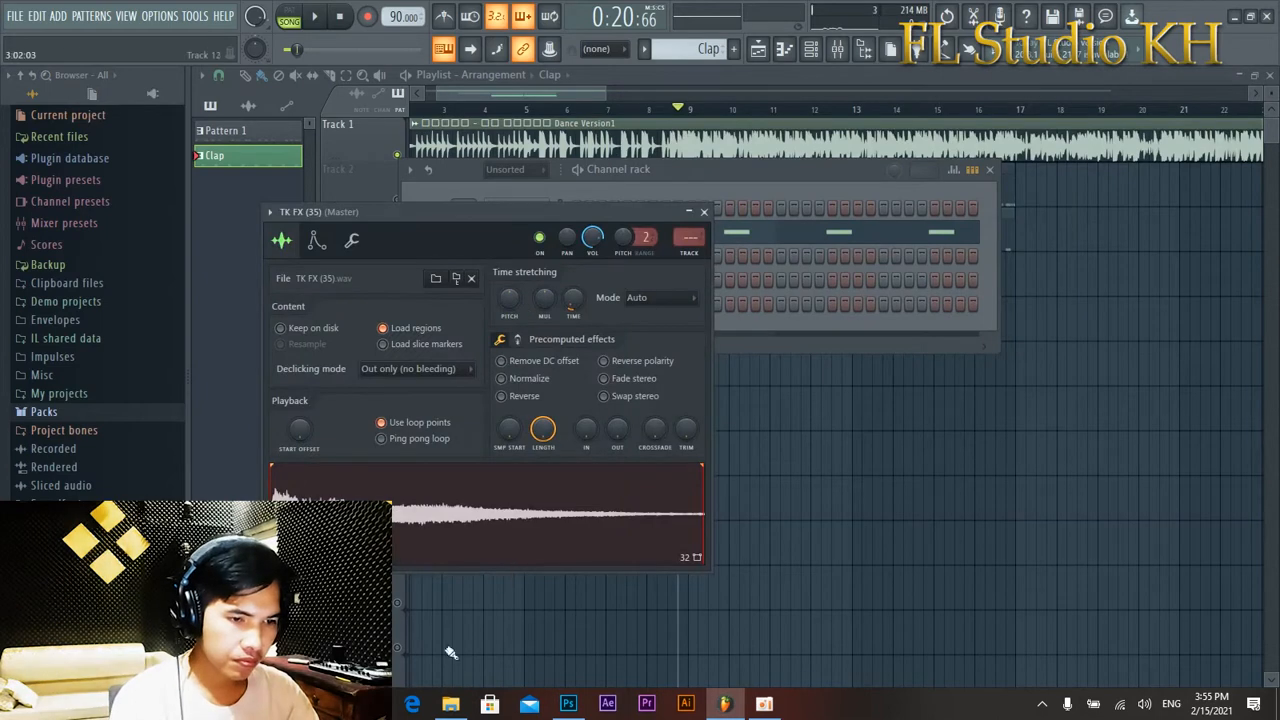
Load TK FX (28) into the sampler channel and open the kit's 808 folder to choose a replacement sample.
left_click(451, 703)
left_click_drag(803, 244, 482, 515)
left_click(435, 278)
double_click(655, 267)
left_click(655, 268)
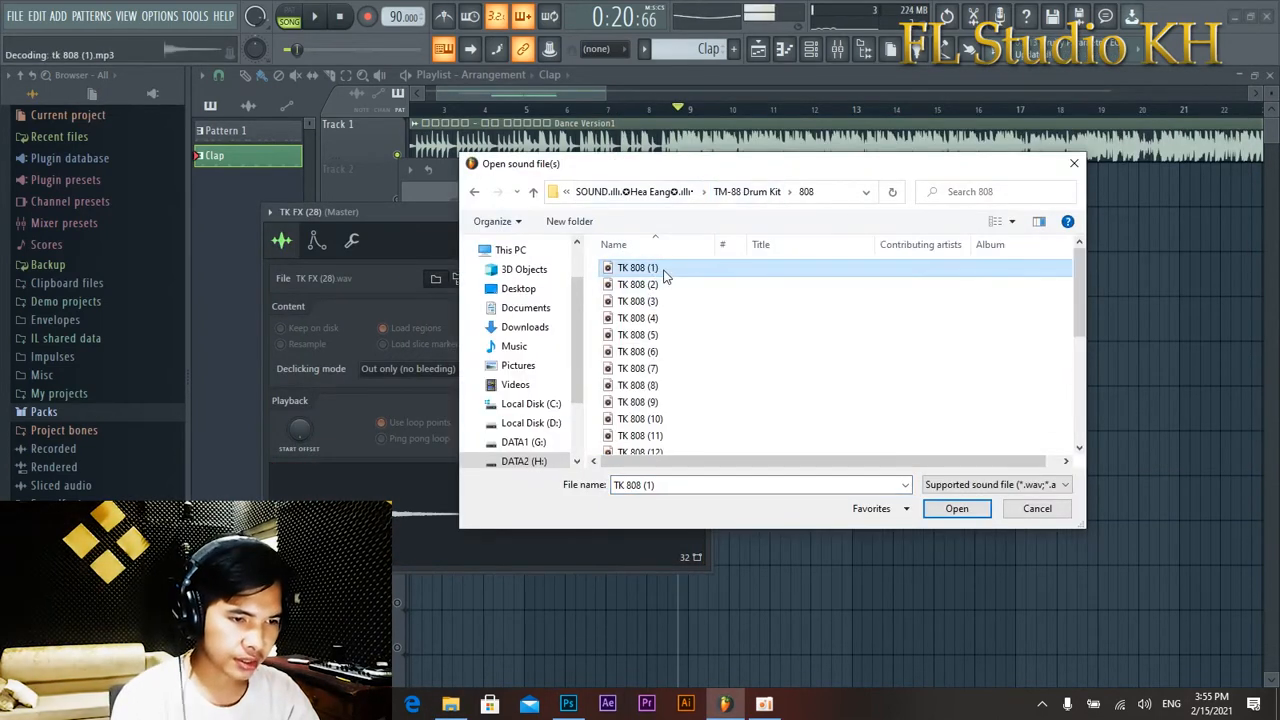
Audition the samples in the 808 folder one after another and load TK 808 (21) into the channel.
left_click(653, 370)
key("Down")
key("Down")
scroll(730, 363, "down", 3)
key("Down")
key("Down")
key("Down")
key("Down")
key("Down")
key("Down")
key("Down")
key("Down")
scroll(783, 349, "down", 1)
key("Down")
key("Down")
key("Down")
key("Down")
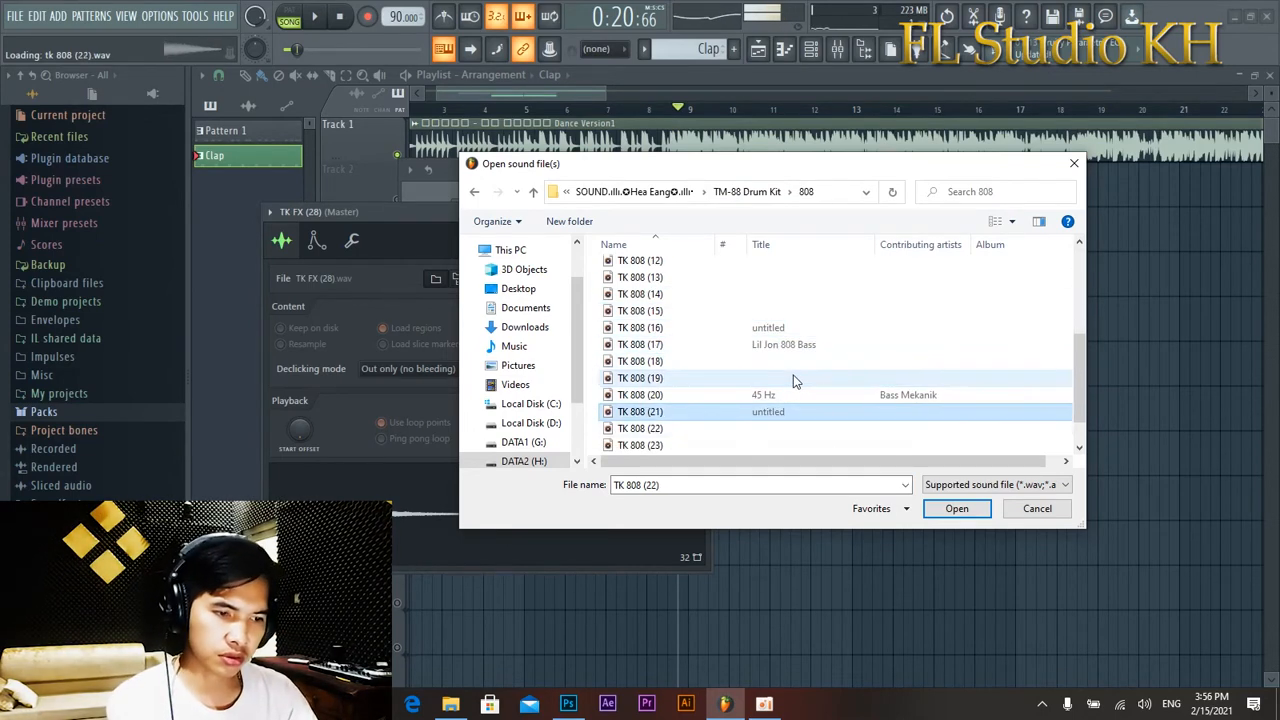
key("Return")
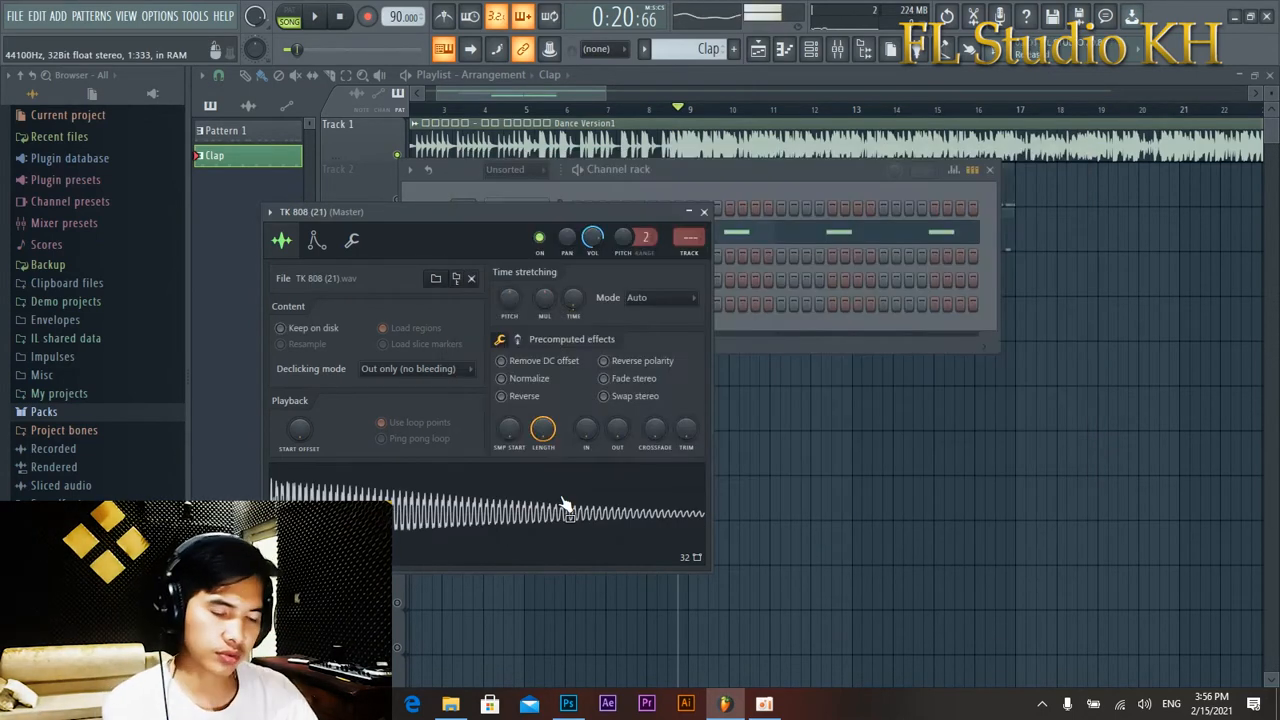
Adjust the TK 808 (21) sampler's time stretching mode and show its volume envelope, finishing with the channel settings closed.
left_click(638, 300)
left_click(645, 342)
left_click(315, 241)
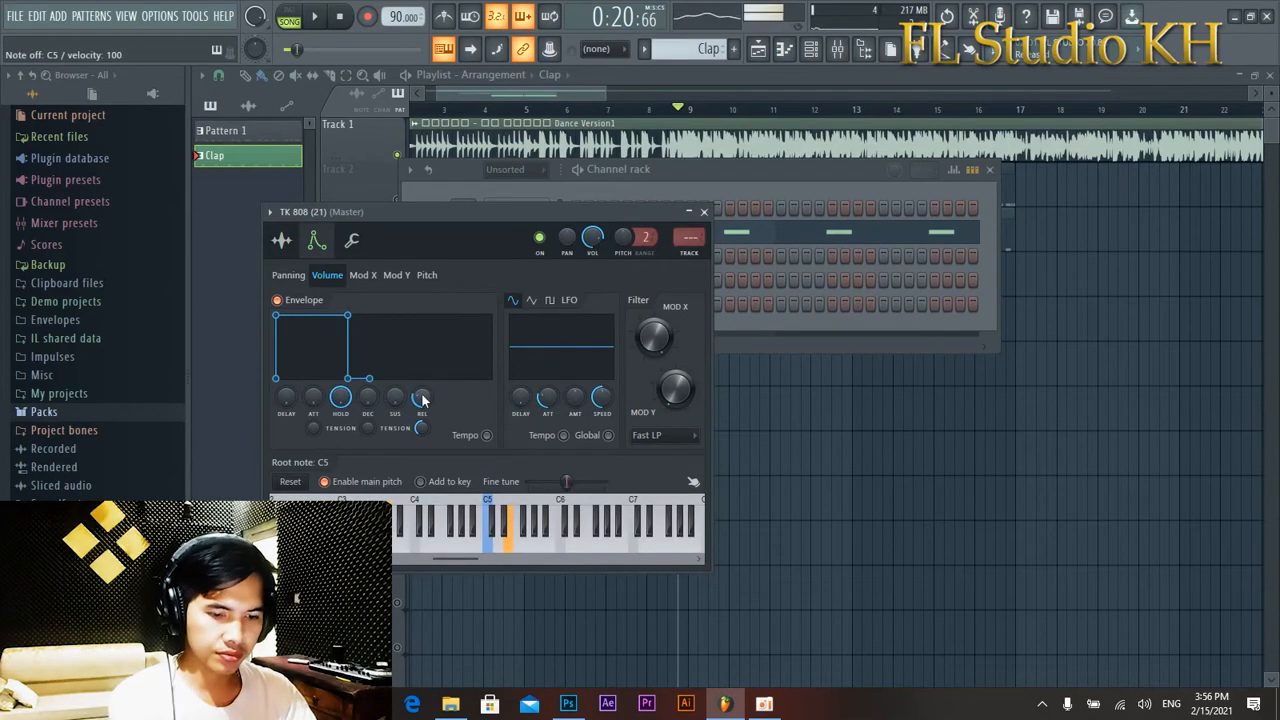
left_click(705, 212)
Create a new empty pattern for the 808 and place its clip at bar 9 on Track 4 of the playlist.
right_click(550, 304)
left_click(603, 304)
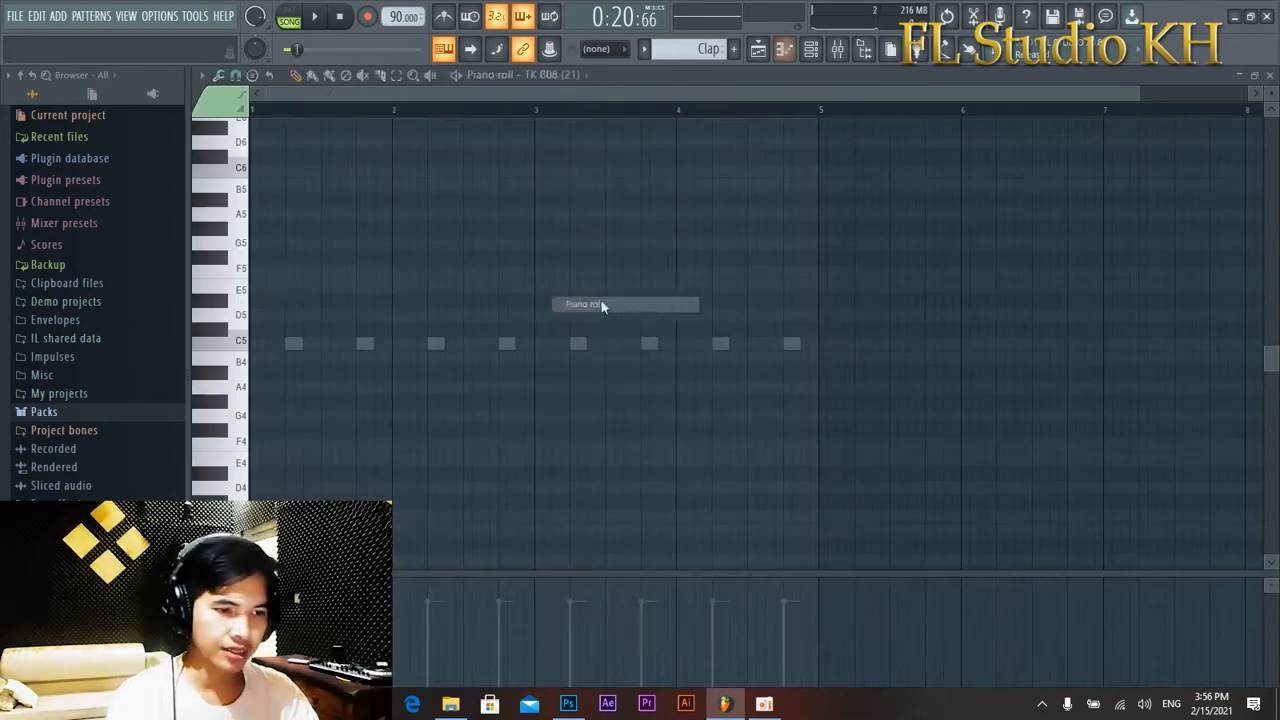
scroll(774, 94, "down", 1)
left_click(759, 49)
left_click(734, 49)
left_click(753, 75)
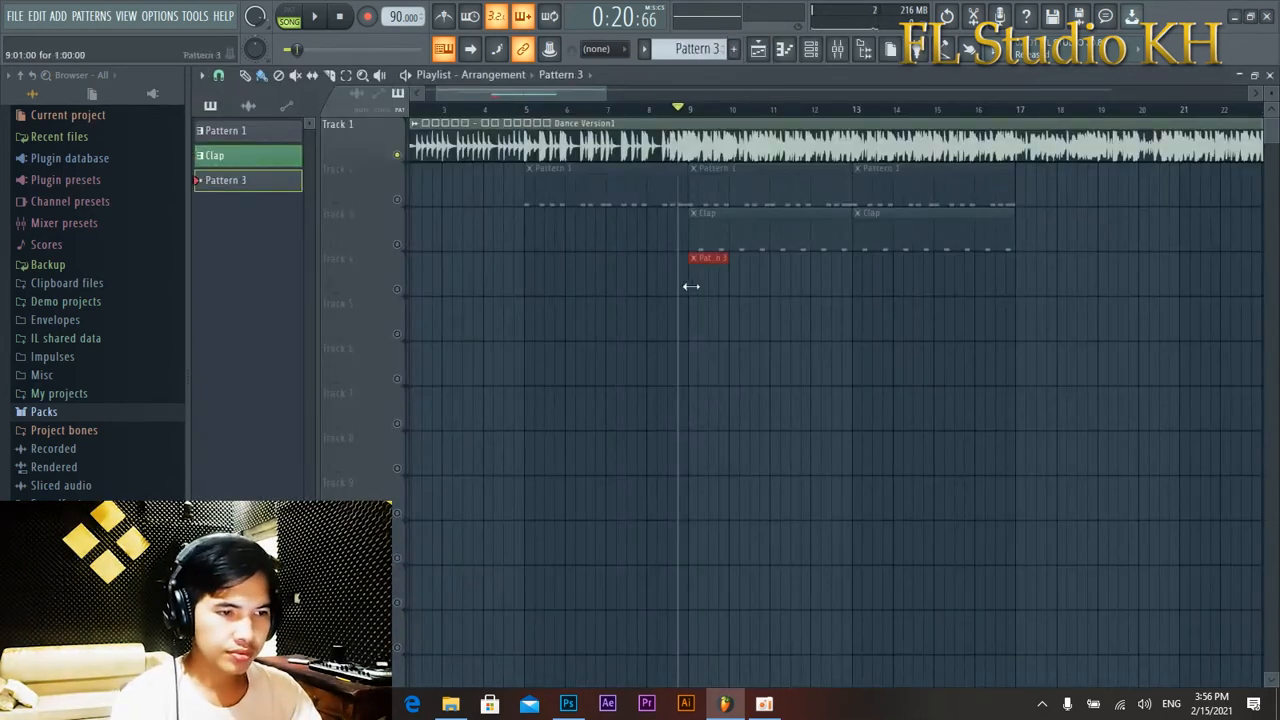
Open the TK 808 (21) piano roll for Pattern 3 and draw one long, two short and one medium C5 note in bar 1.
key("F6")
right_click(551, 303)
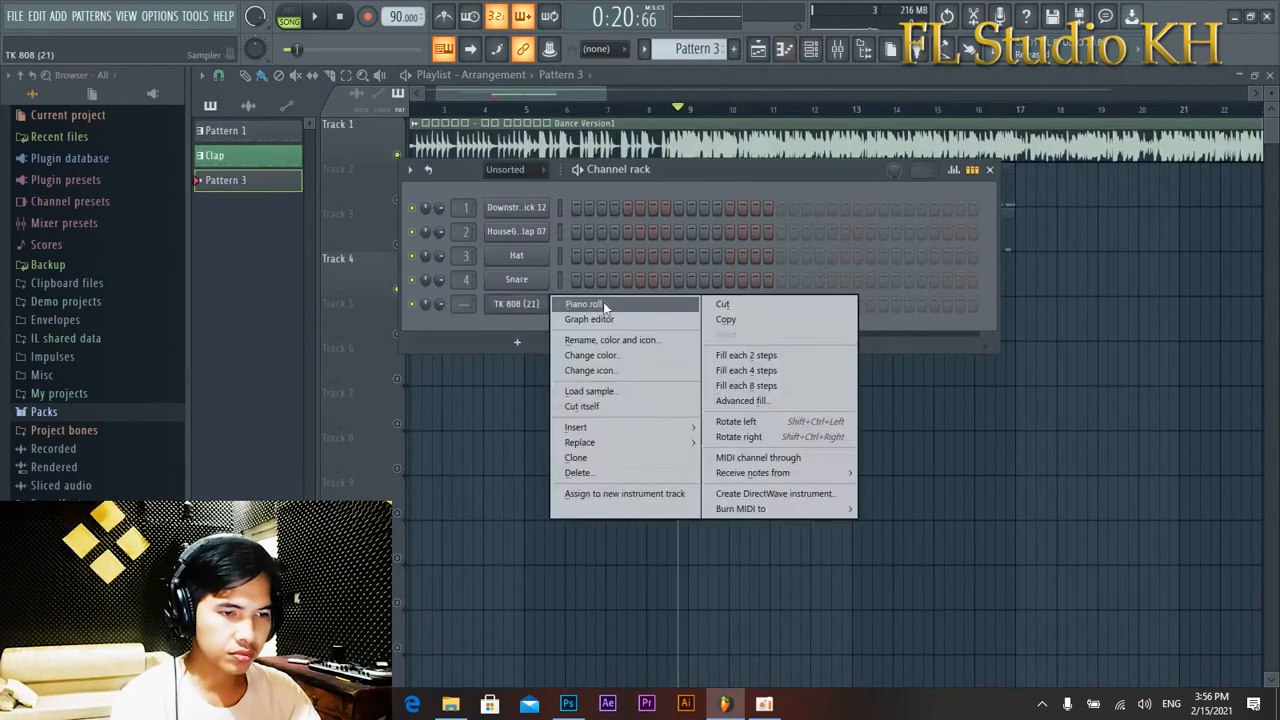
left_click(604, 306)
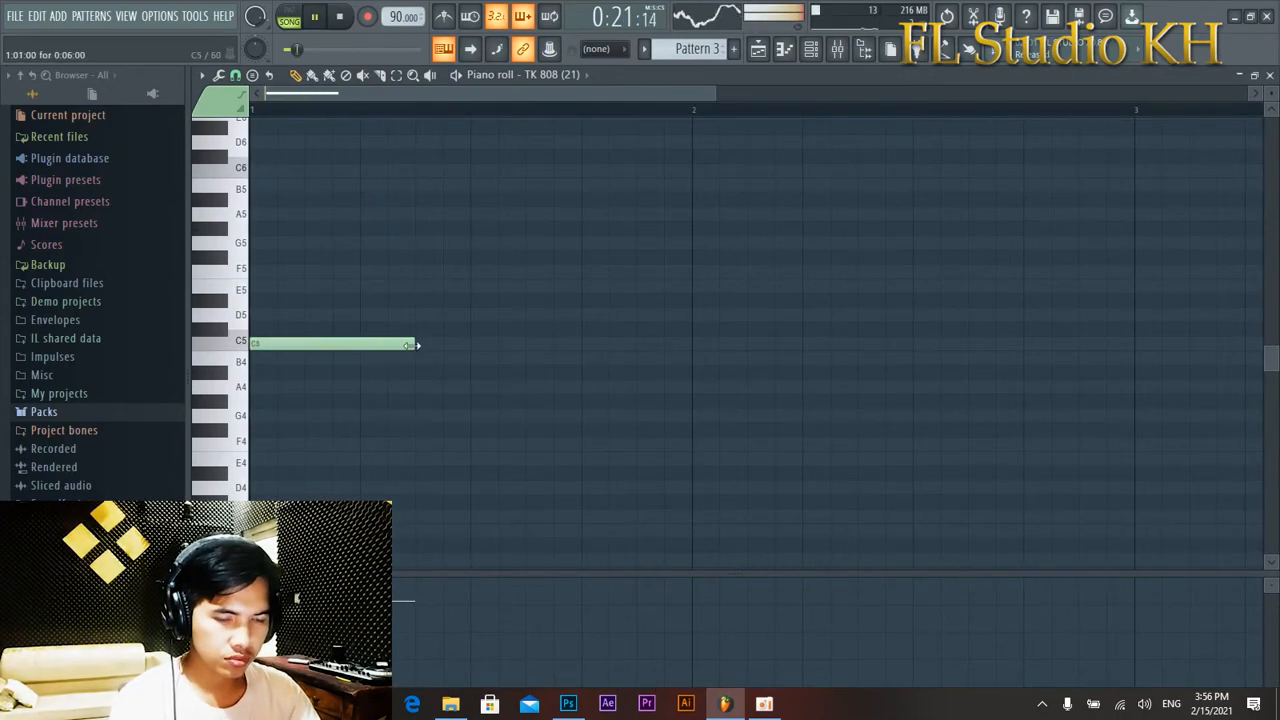
left_click_drag(412, 344, 359, 345)
left_click_drag(524, 345, 443, 347)
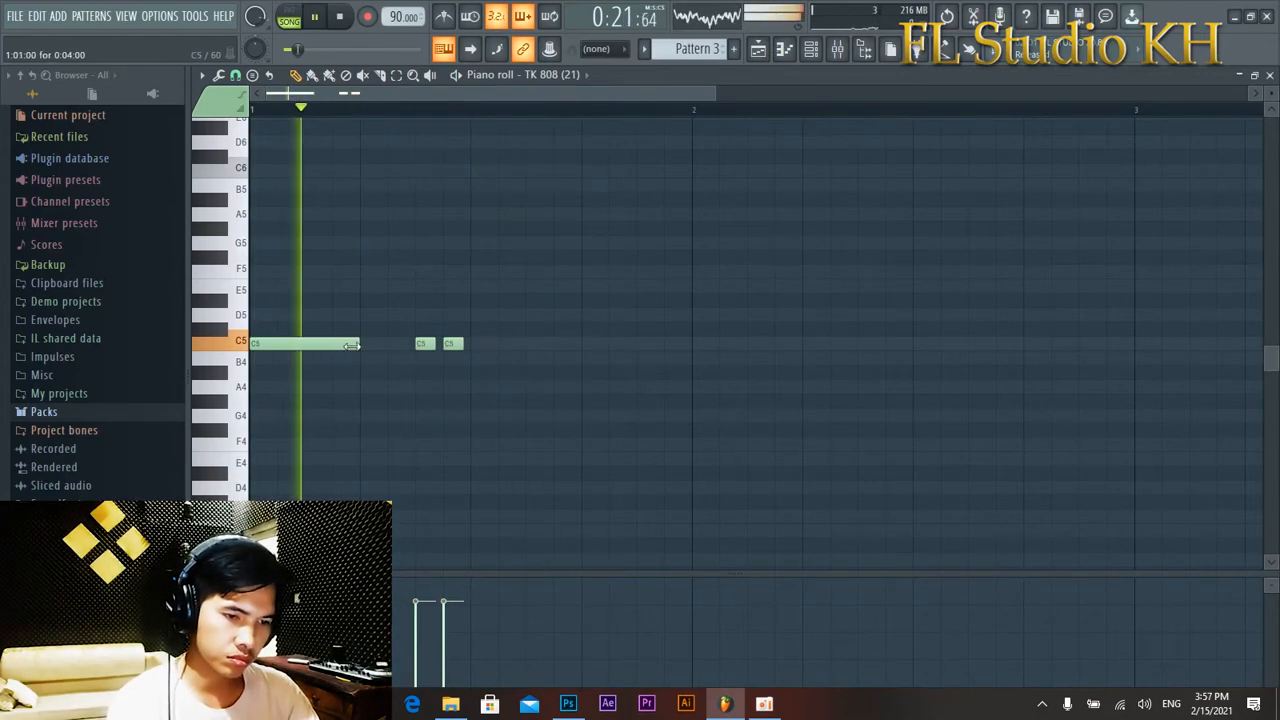
left_click(483, 345)
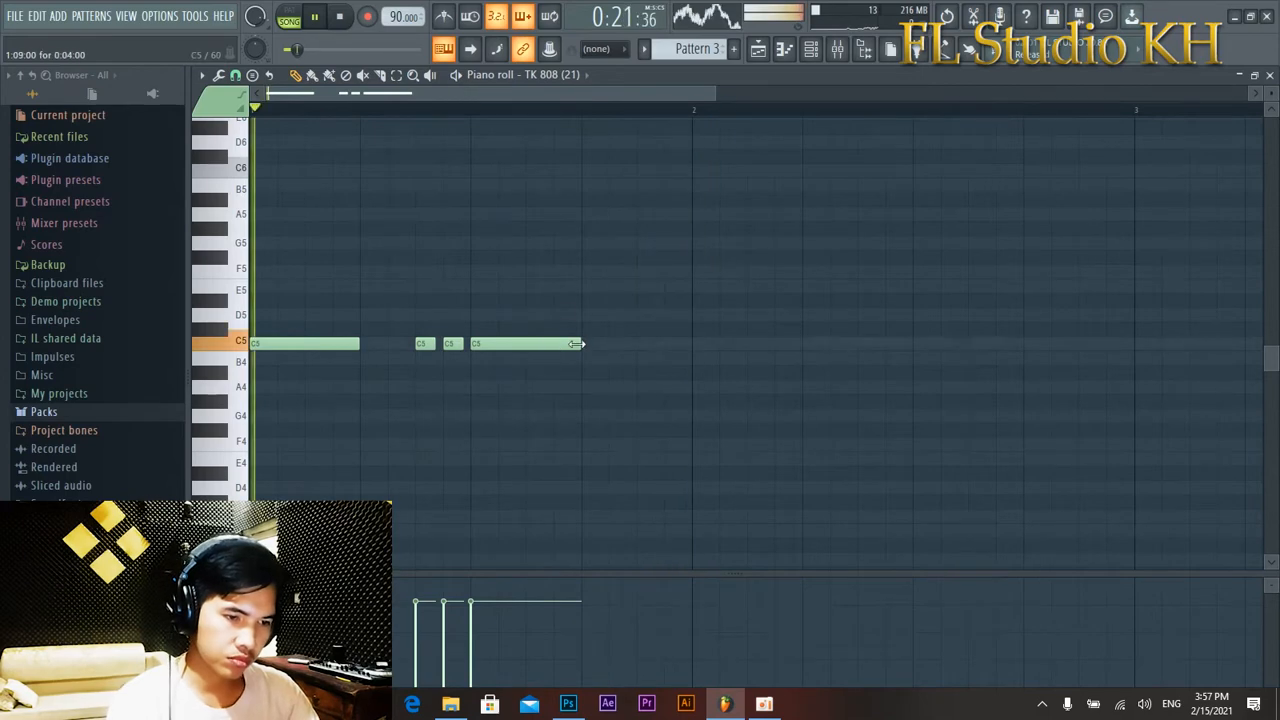
left_click_drag(576, 344, 522, 343)
Add a D#5 note after the C5 notes and a shorter D5 note that fills the rest of bar 1.
left_click(531, 287)
left_click_drag(560, 288, 560, 302)
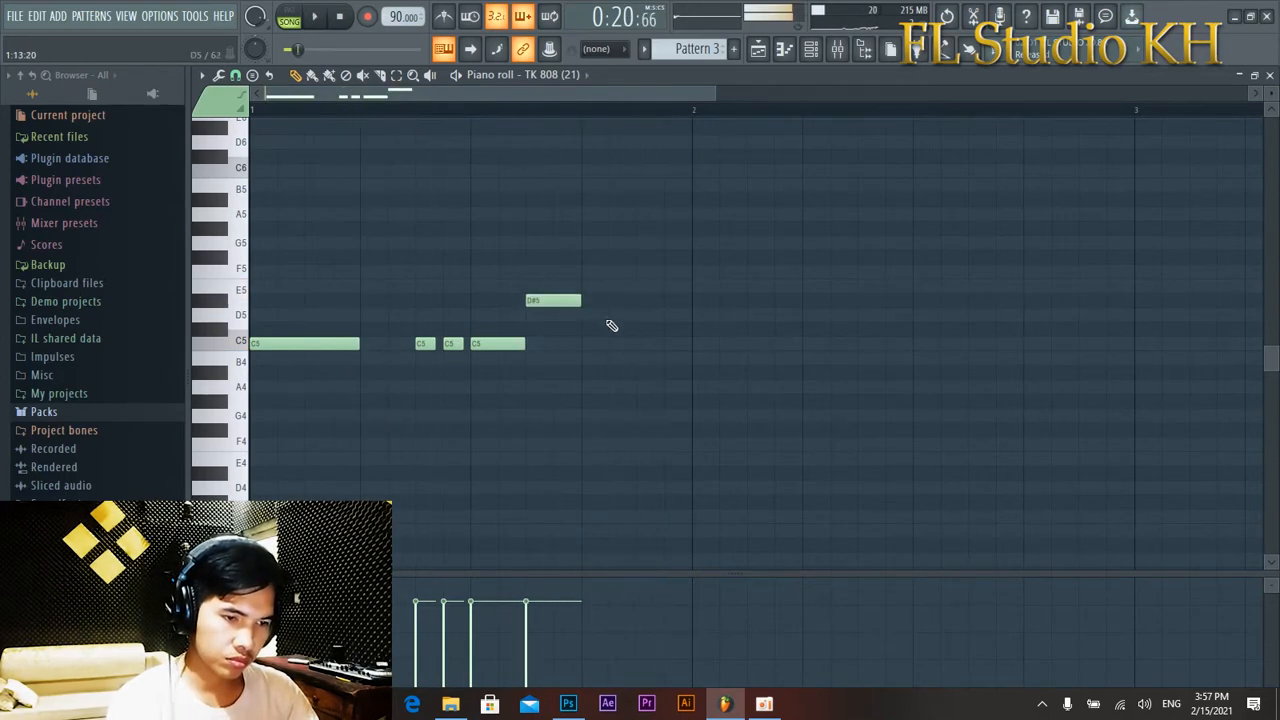
key("space")
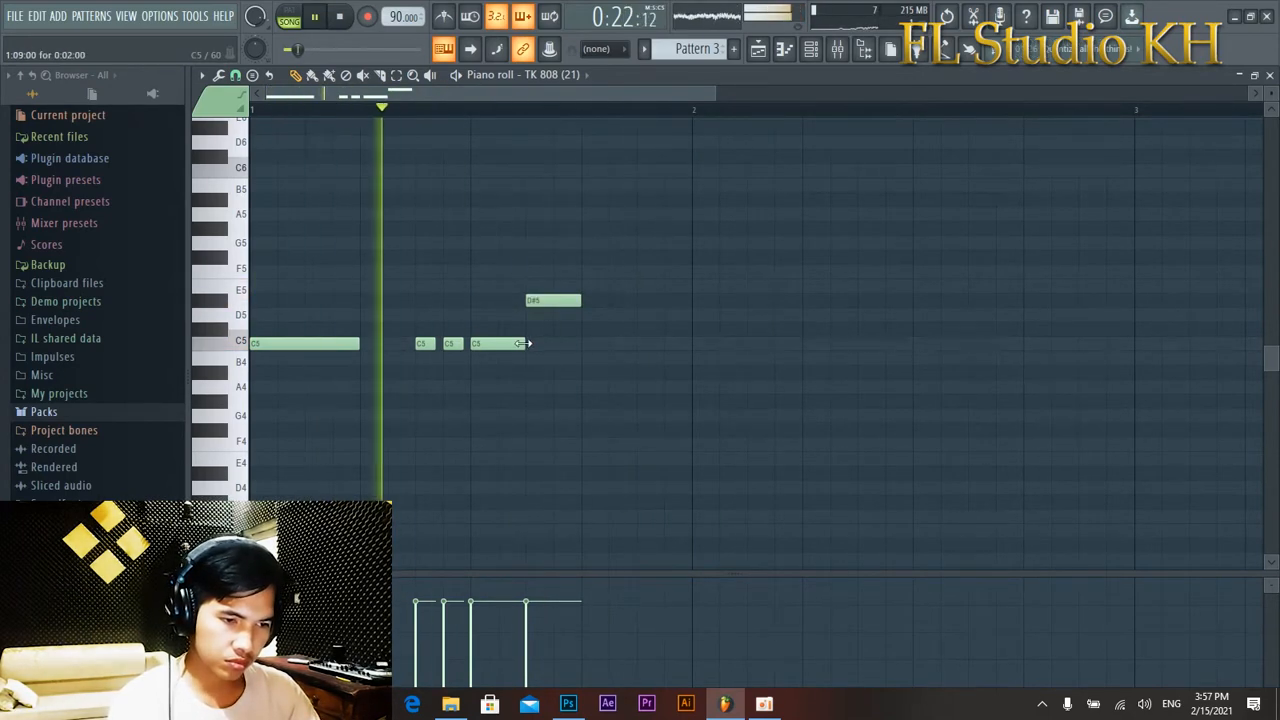
left_click_drag(631, 345, 690, 345)
left_click_drag(585, 345, 638, 345)
left_click_drag(589, 303, 667, 316)
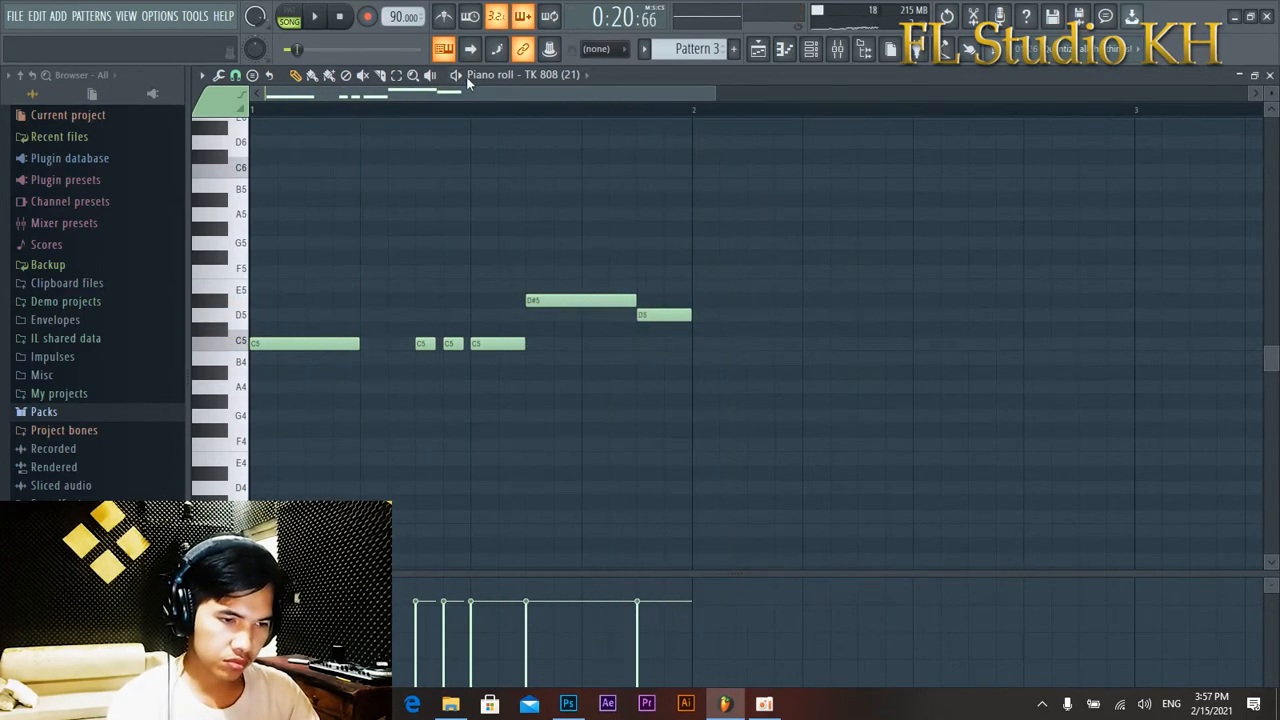
Raise the last two notes of bar 1 to F5 and D#5 and play the pattern on its own.
key("l")
left_click_drag(571, 300, 571, 287)
left_click_drag(640, 315, 622, 300)
key("space")
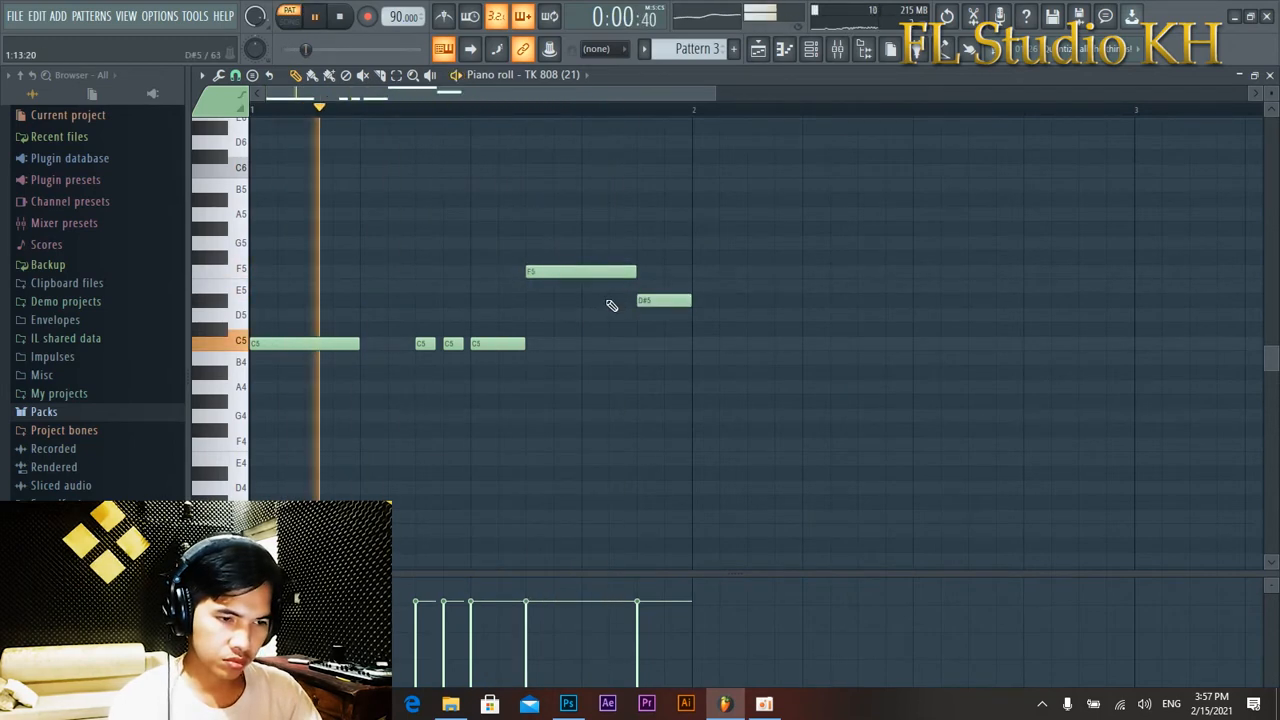
key("space")
Mute Track 1 and unmute Tracks 2 and 3 in the playlist to hear the 808 with the kick and clap.
key("F5")
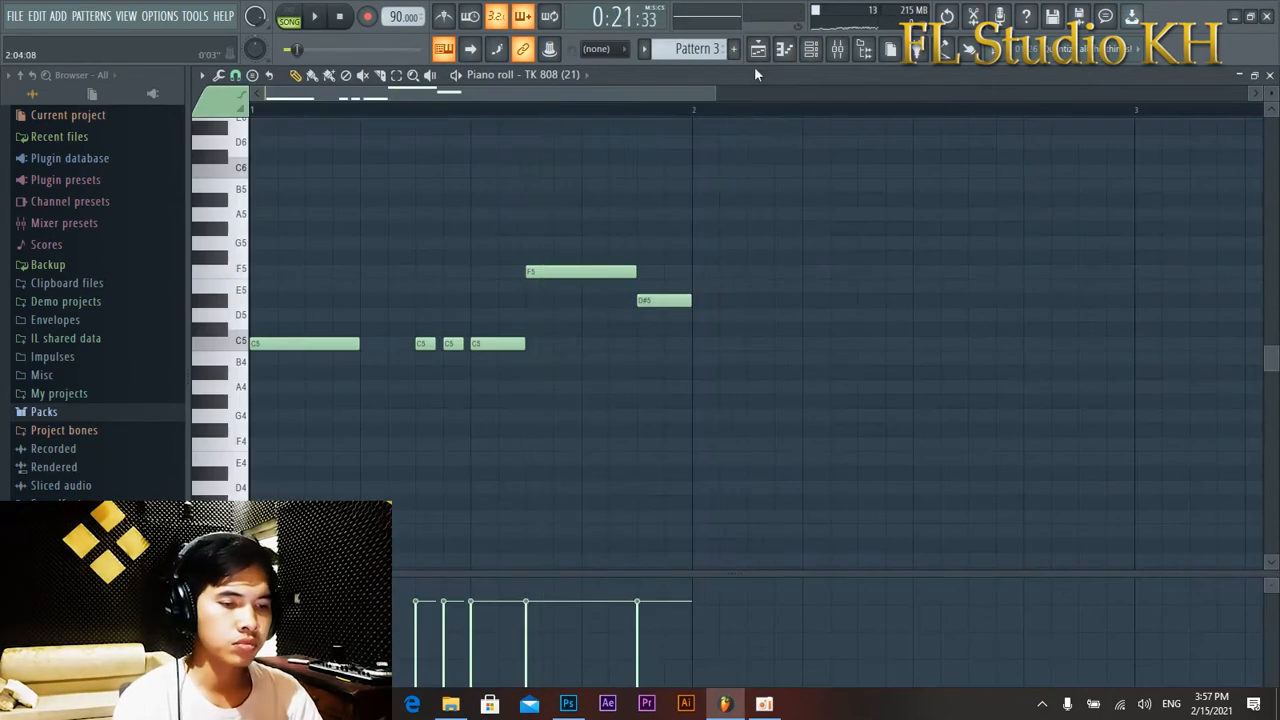
key("F5")
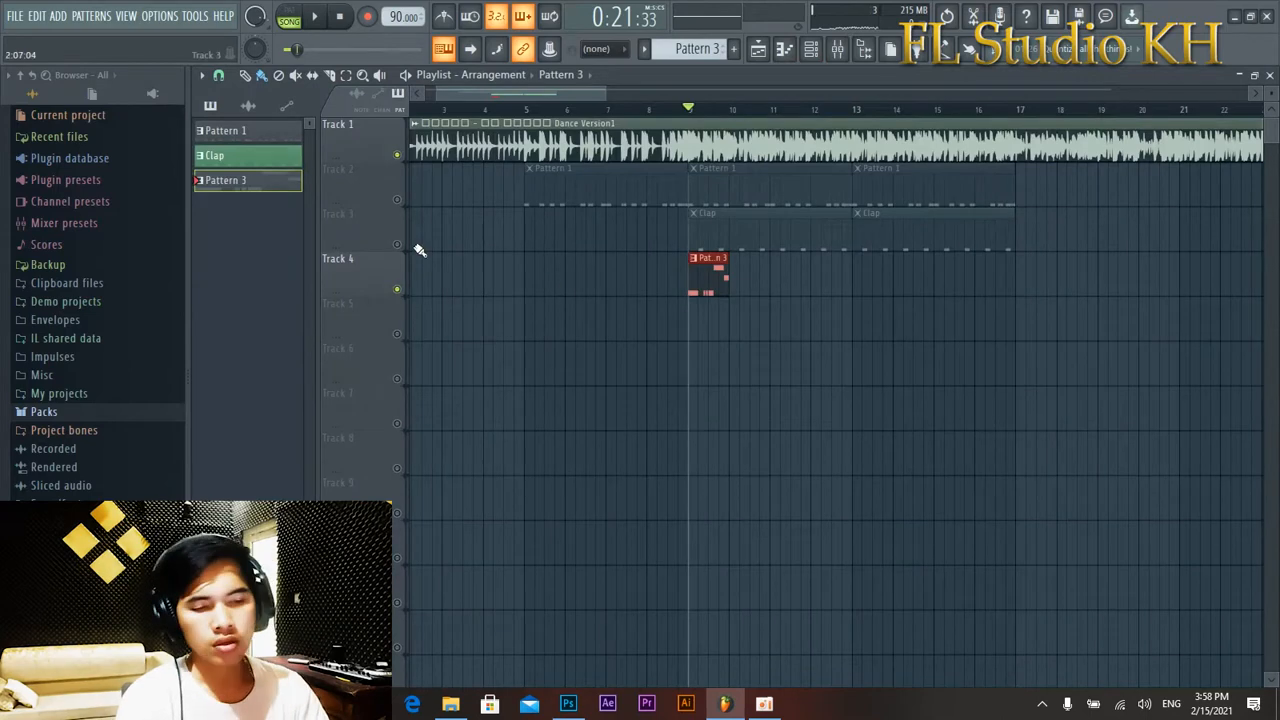
left_click(405, 158)
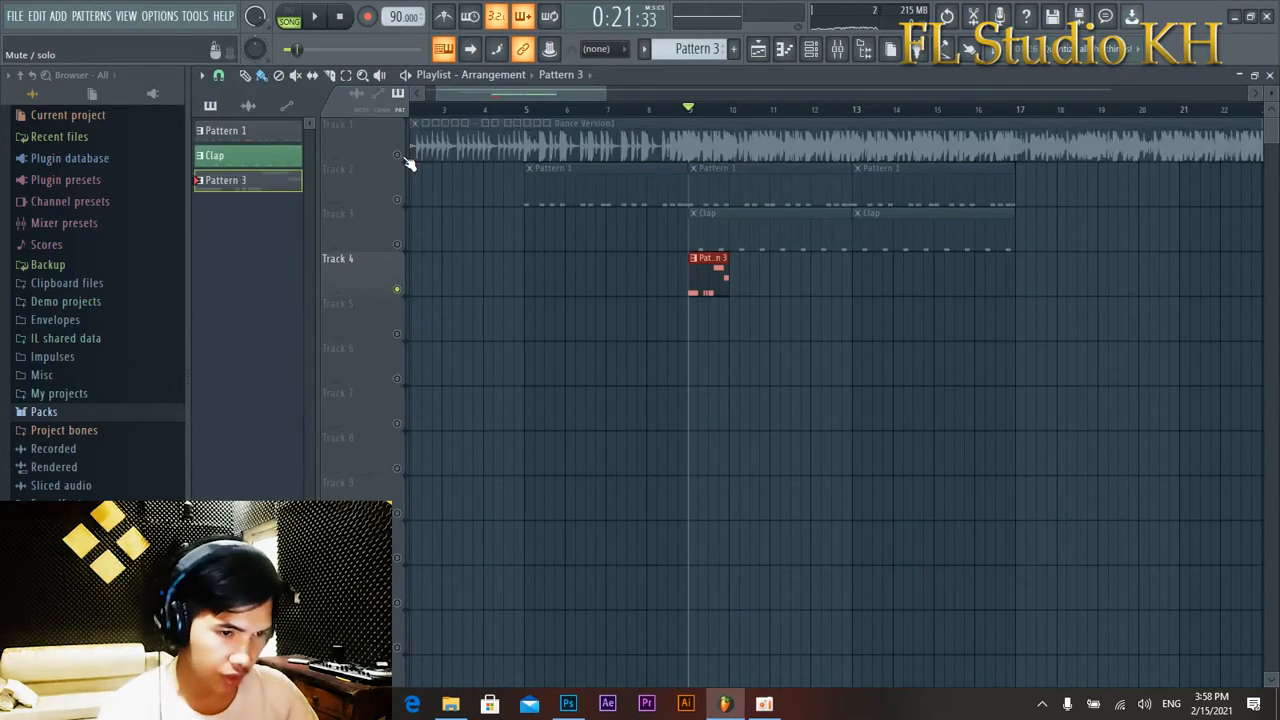
left_click(397, 200)
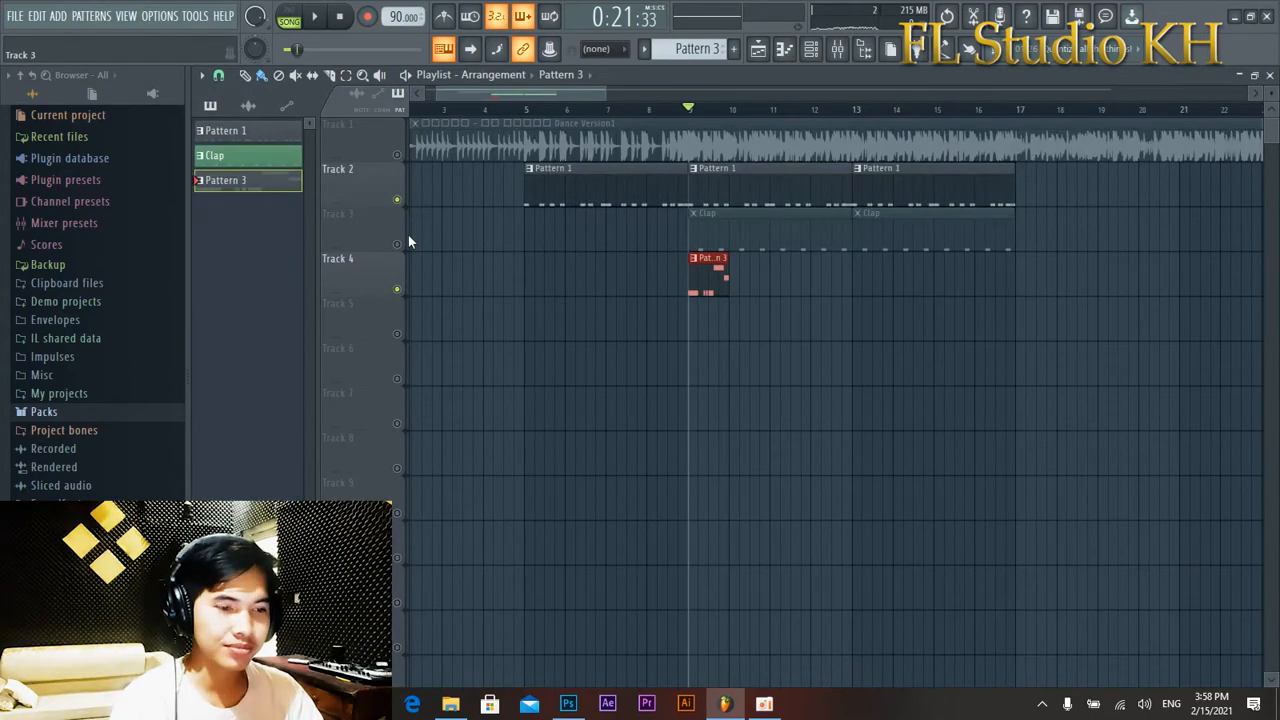
left_click(397, 244)
scroll(714, 354, "up", 3)
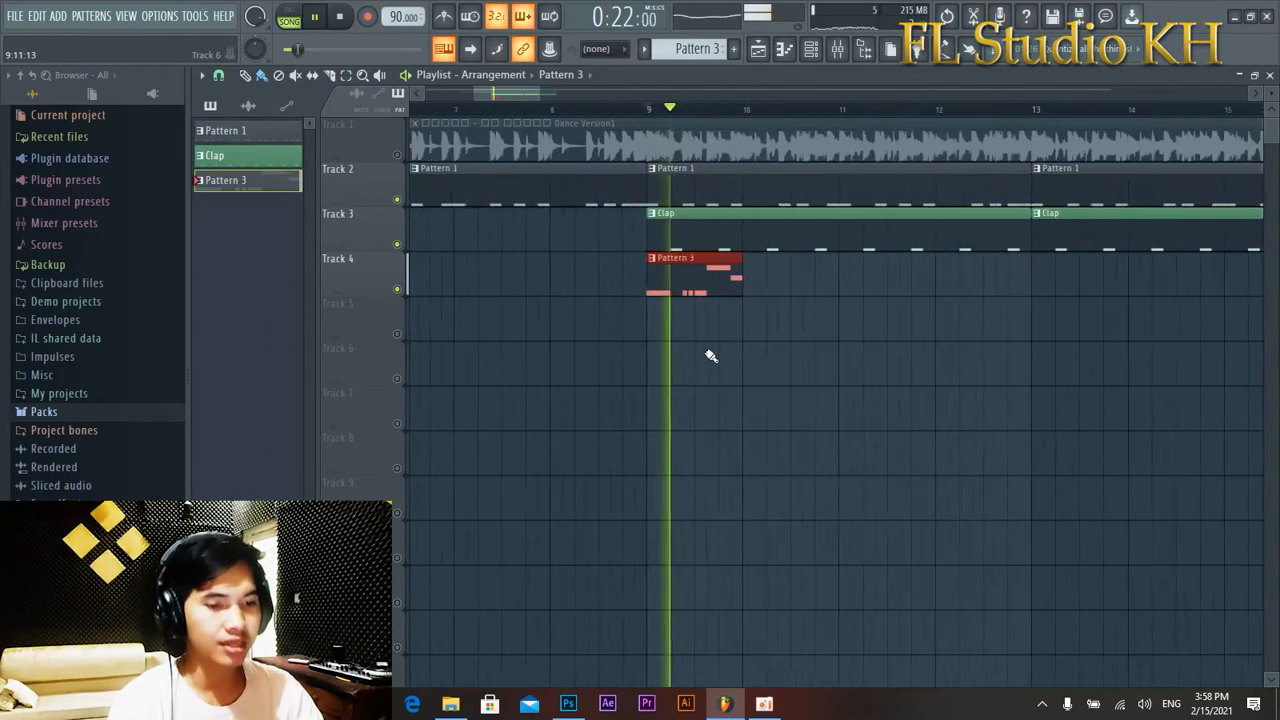
Reopen Pattern 3's notes and add slide notes near the end of the F5 note and over the D#5 note.
double_click(686, 296)
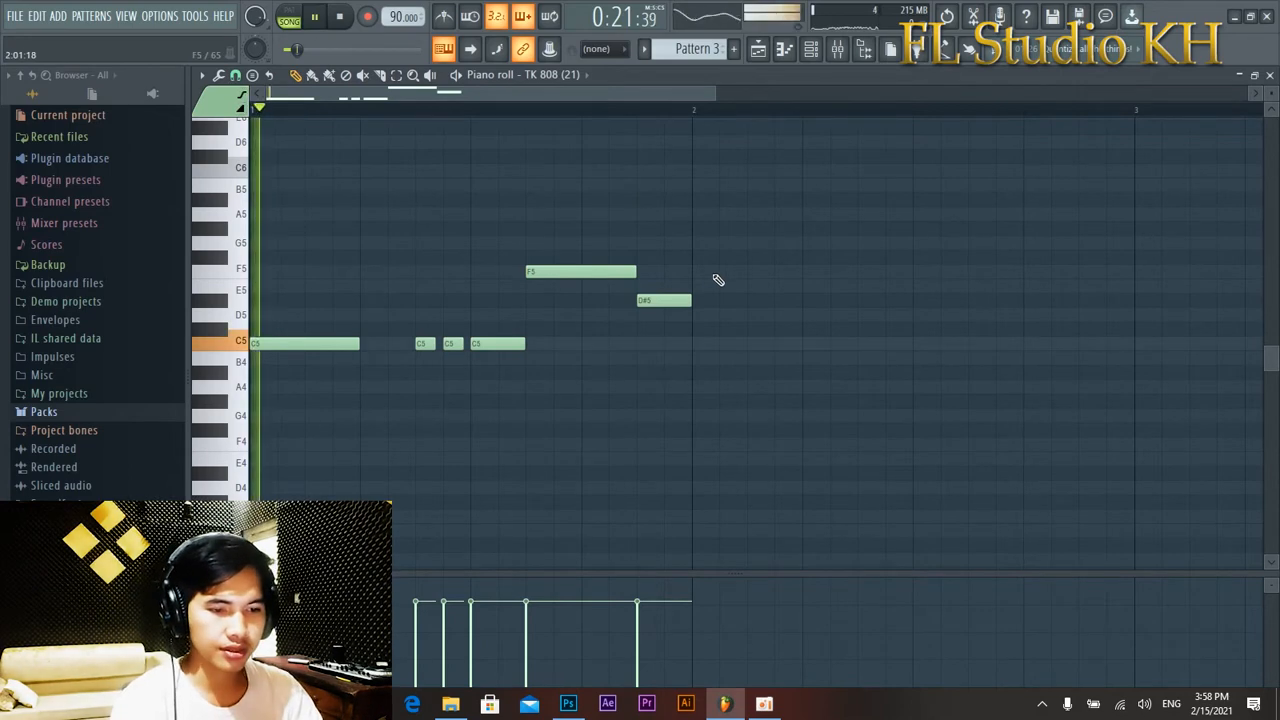
left_click(563, 243)
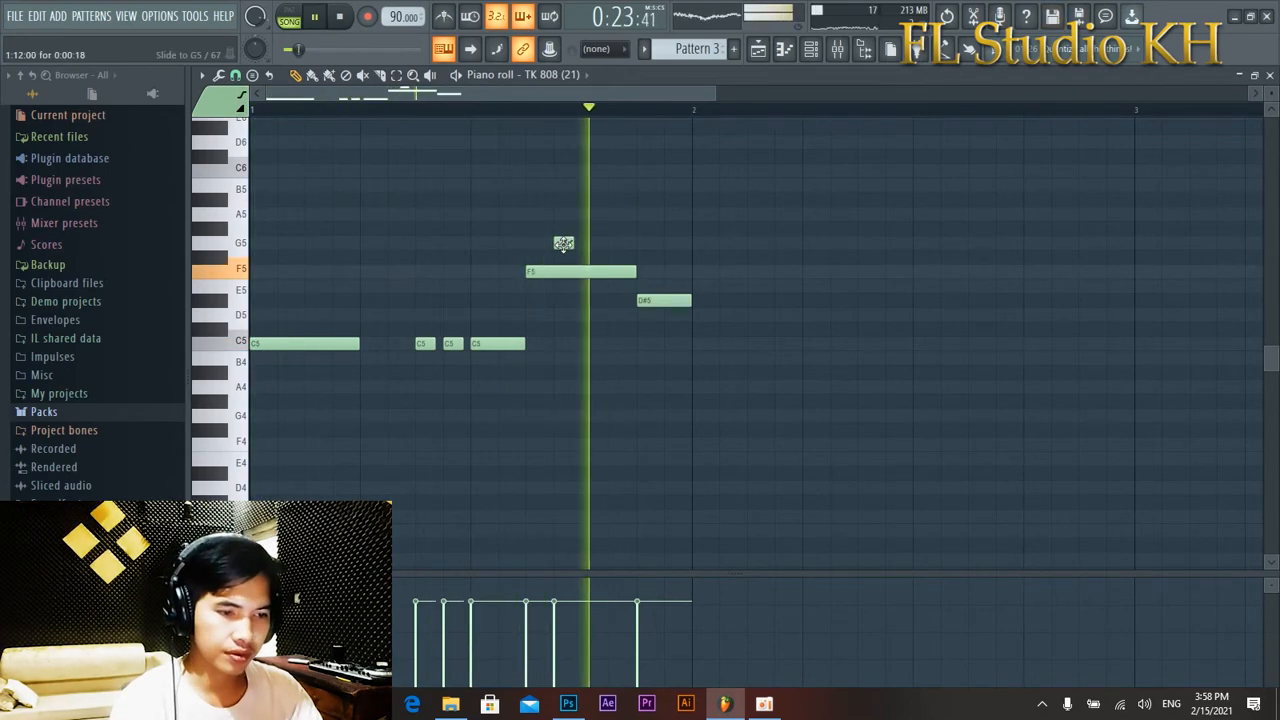
left_click_drag(563, 243, 621, 201)
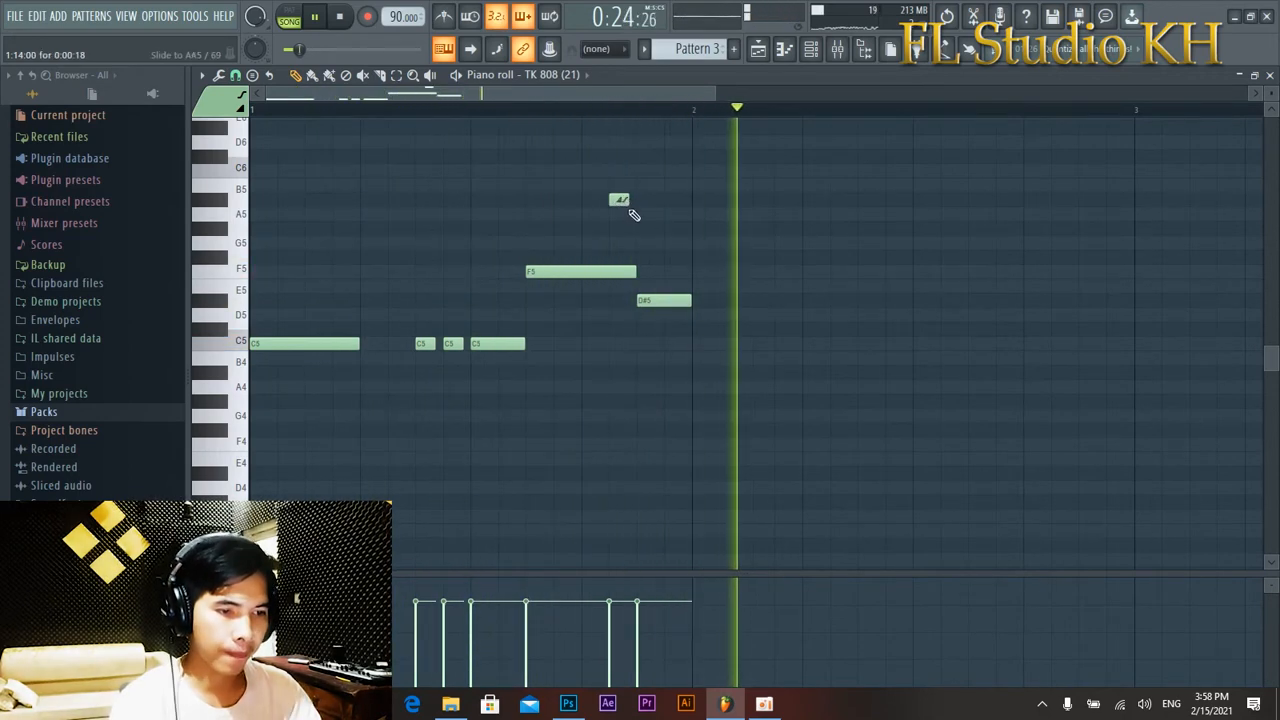
left_click(671, 344)
left_click_drag(671, 344, 669, 272)
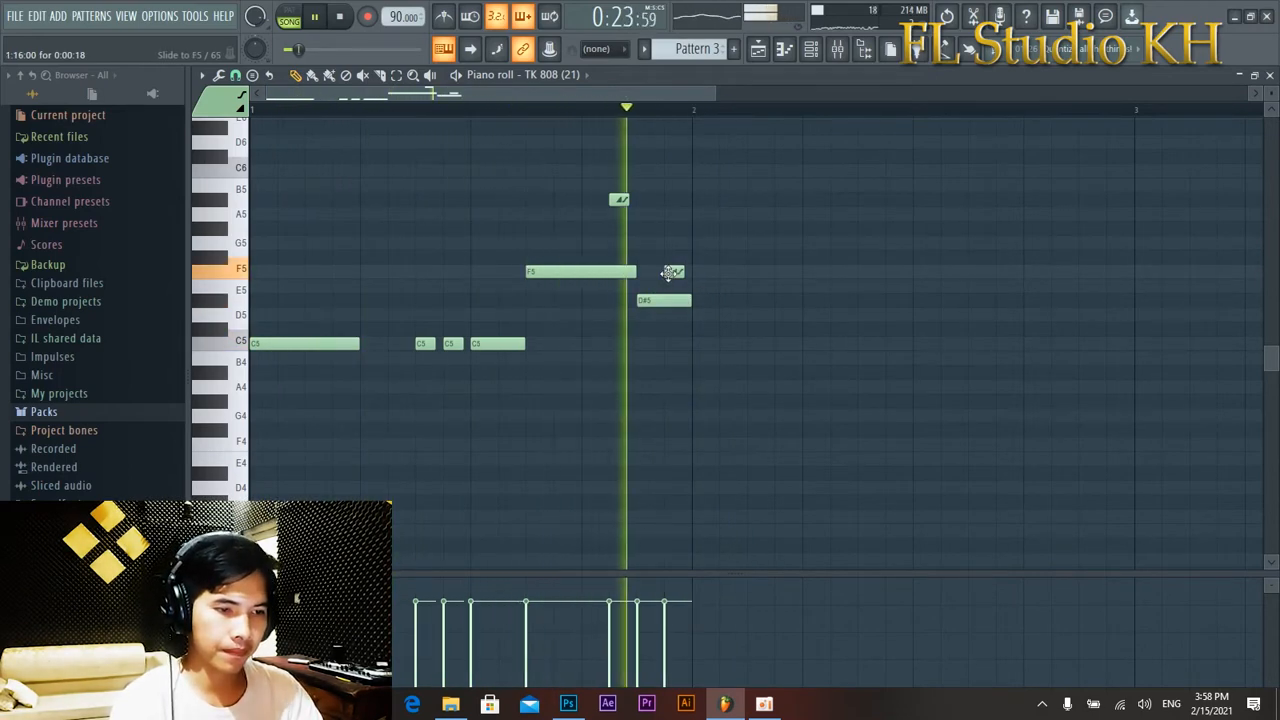
Retune the two slide notes to A5 and F5 and lower the closing note of bar 1 to C5 during playback.
key("space")
left_click_drag(673, 277, 675, 200)
key("space")
left_click_drag(625, 298, 626, 306)
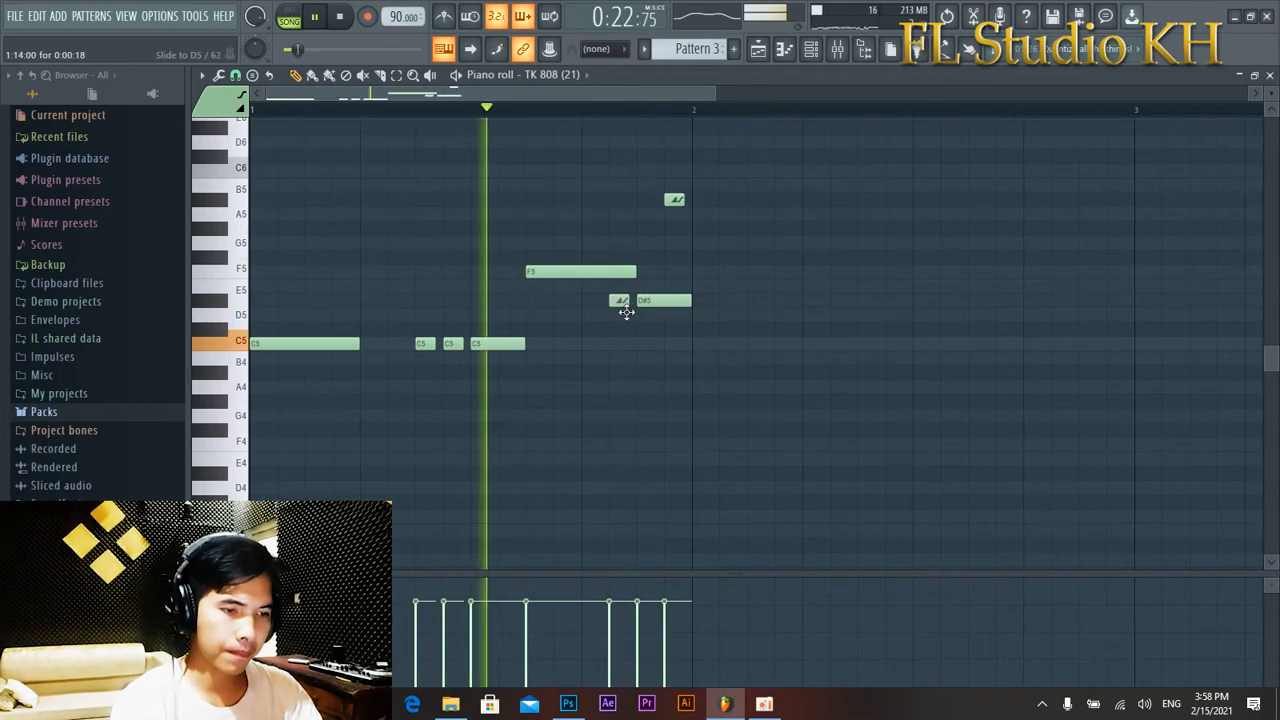
left_click_drag(612, 231, 674, 213)
left_click_drag(668, 300, 671, 341)
left_click_drag(674, 213, 676, 272)
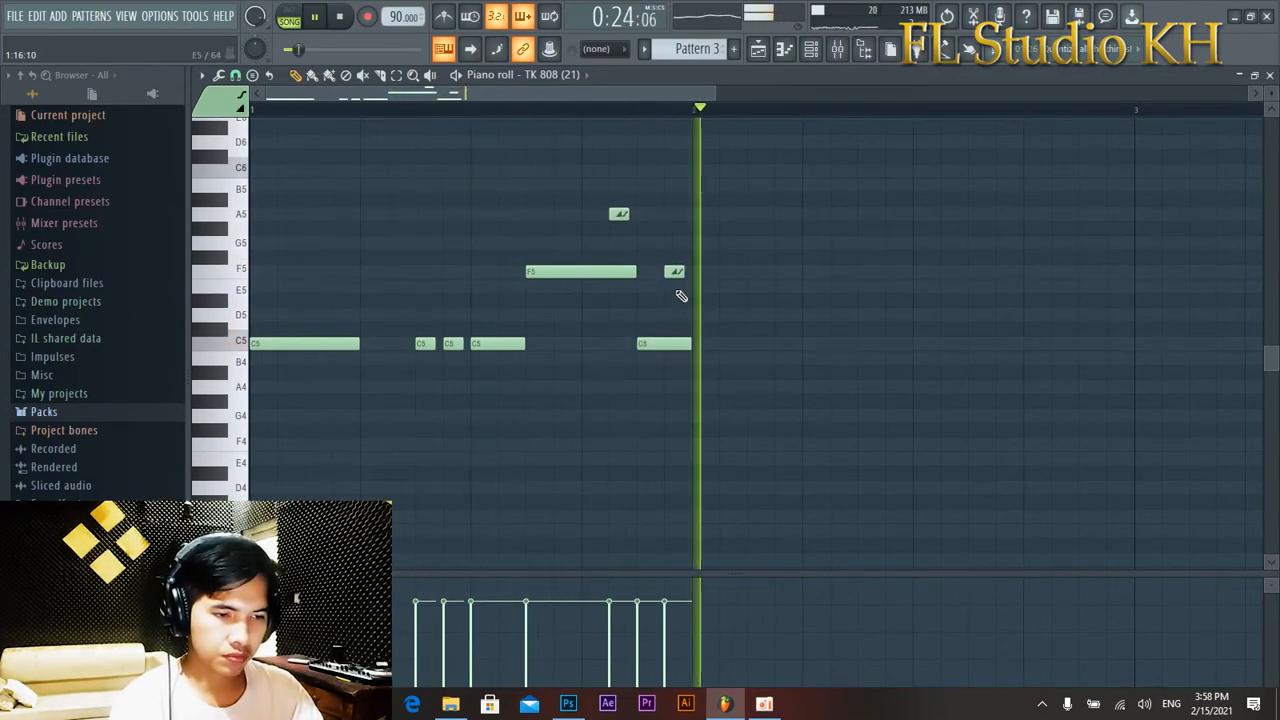
Delete the second slide note and return the closing note to D#5 with a slightly shorter length.
left_click(665, 316)
right_click(675, 271)
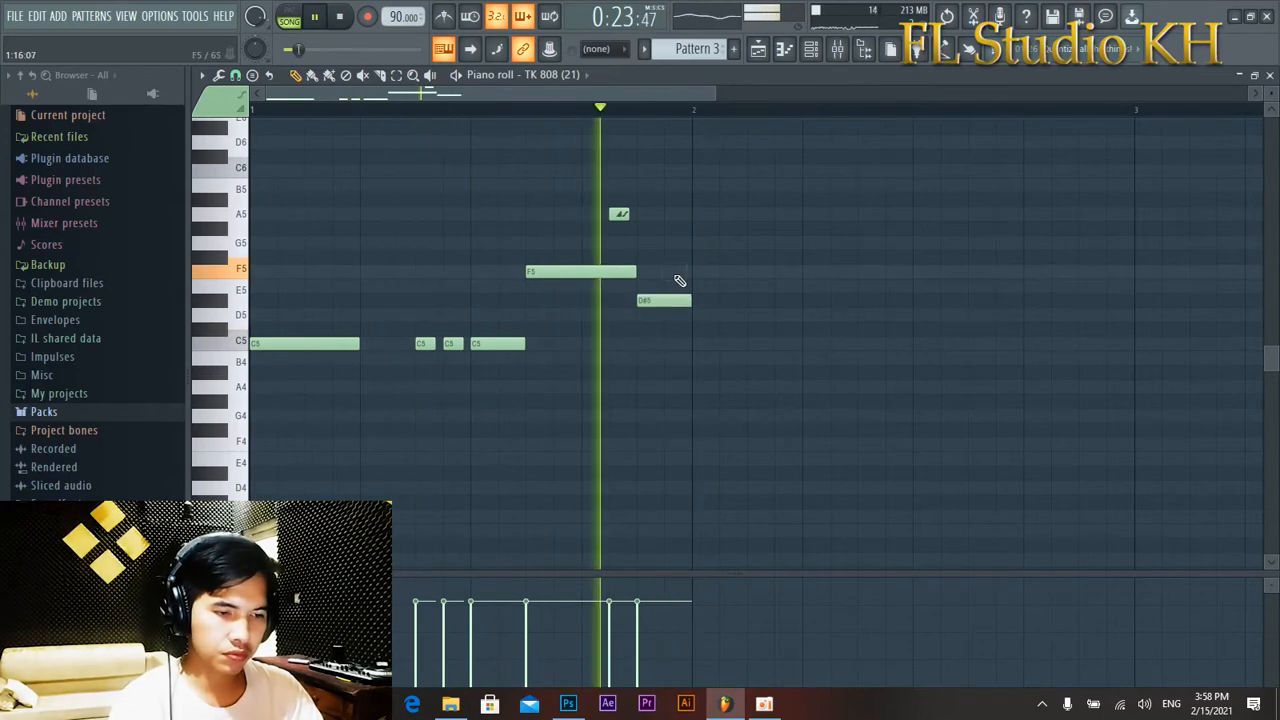
left_click_drag(704, 306, 683, 311)
Select all notes of the 808 line and duplicate them into bar 2.
key("ctrl+a")
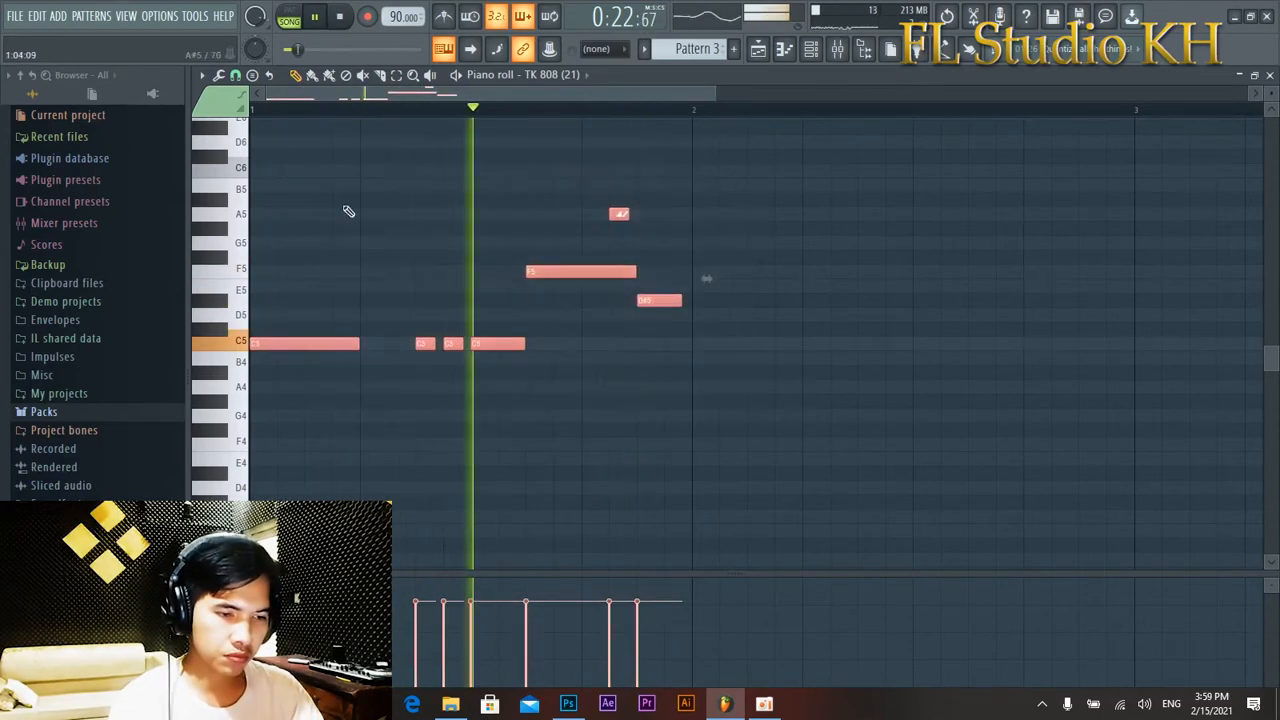
key("space")
key("ctrl+b")
key("space")
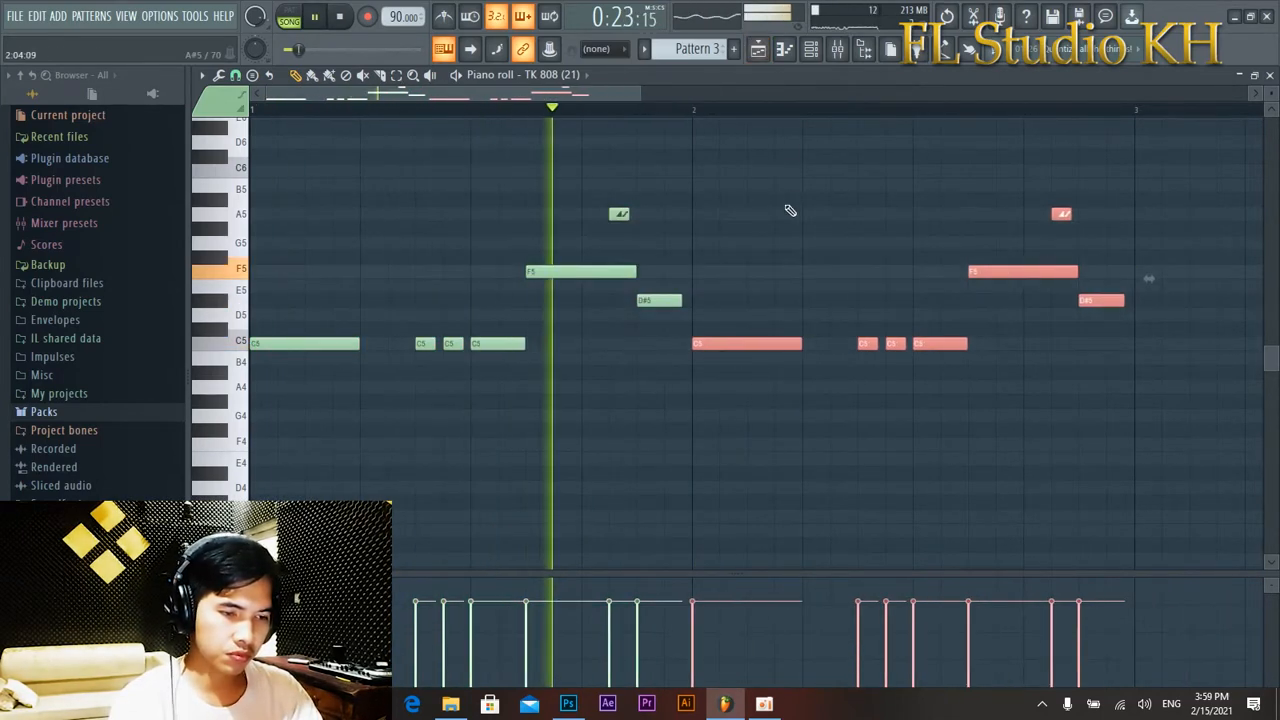
Replace the two short C5 notes in bar 2 with a single slightly longer C5 note.
scroll(797, 180, "down", 2)
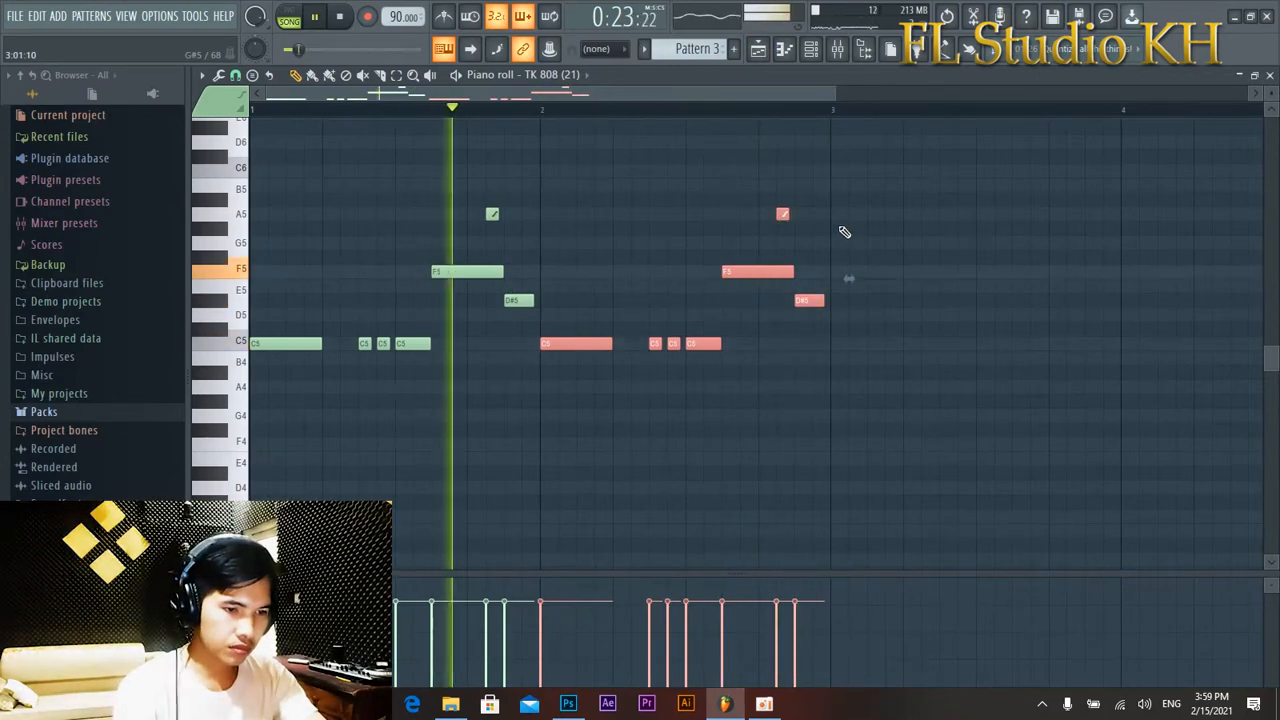
left_click(714, 363)
scroll(670, 350, "up", 1)
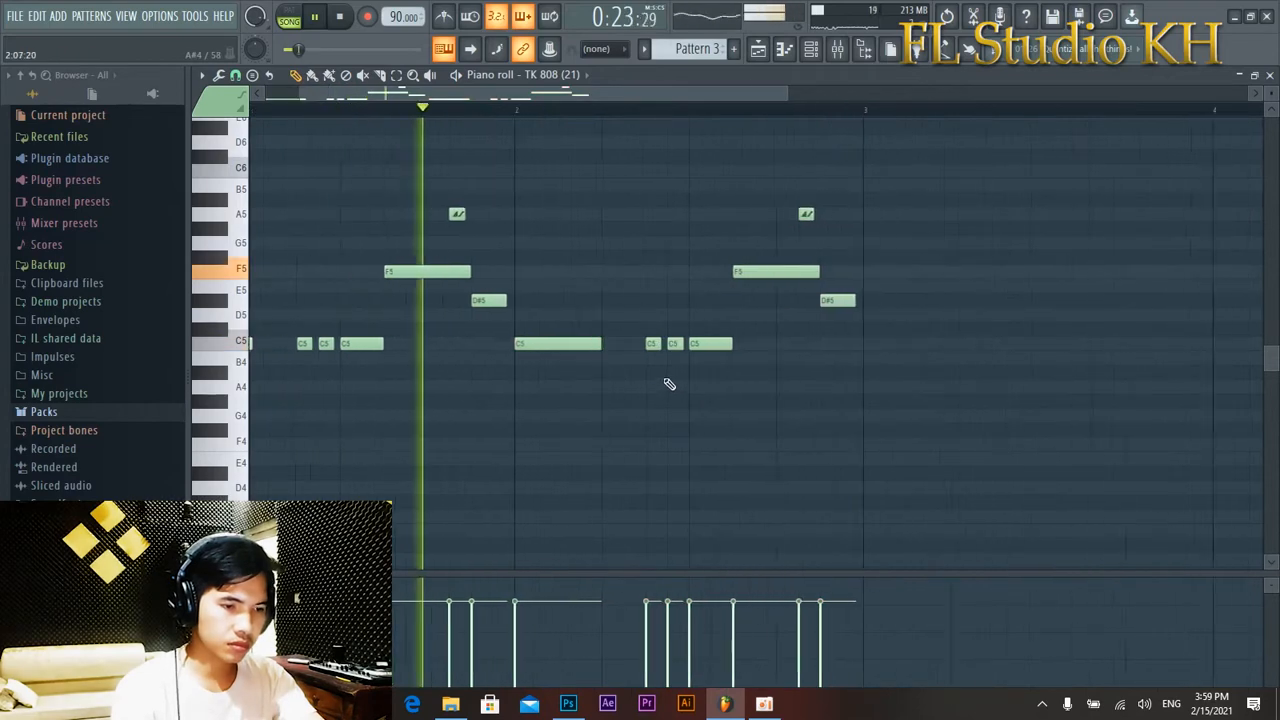
right_click(674, 344)
right_click(655, 344)
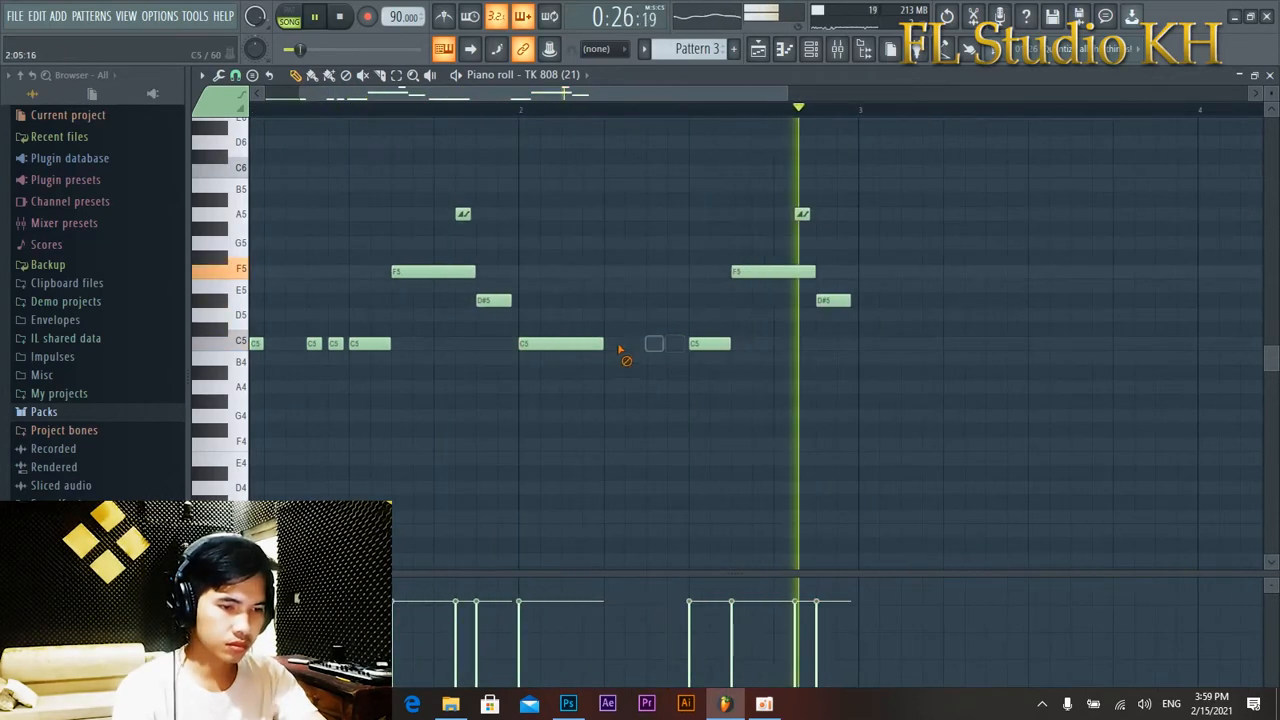
left_click(662, 301)
right_click(662, 300)
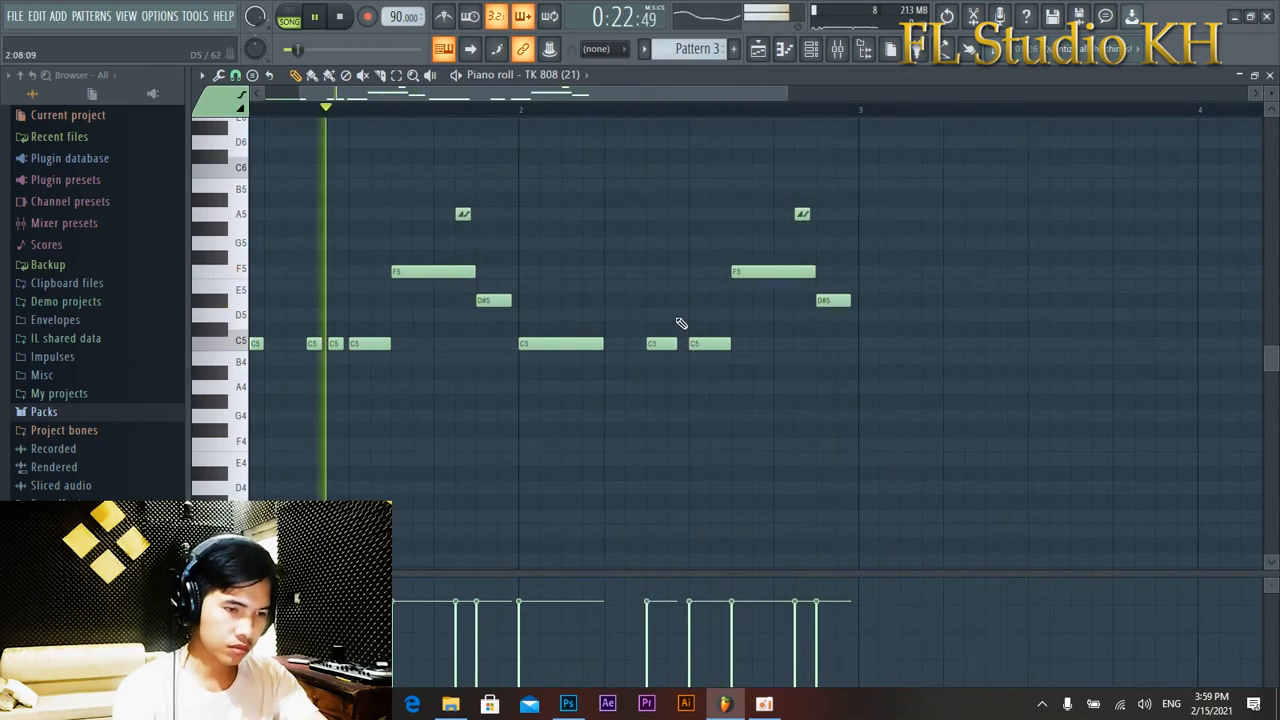
Try raising the C5 note just before the F5 note in bar 2 to D#5.
left_click_drag(706, 343, 706, 300)
key("space")
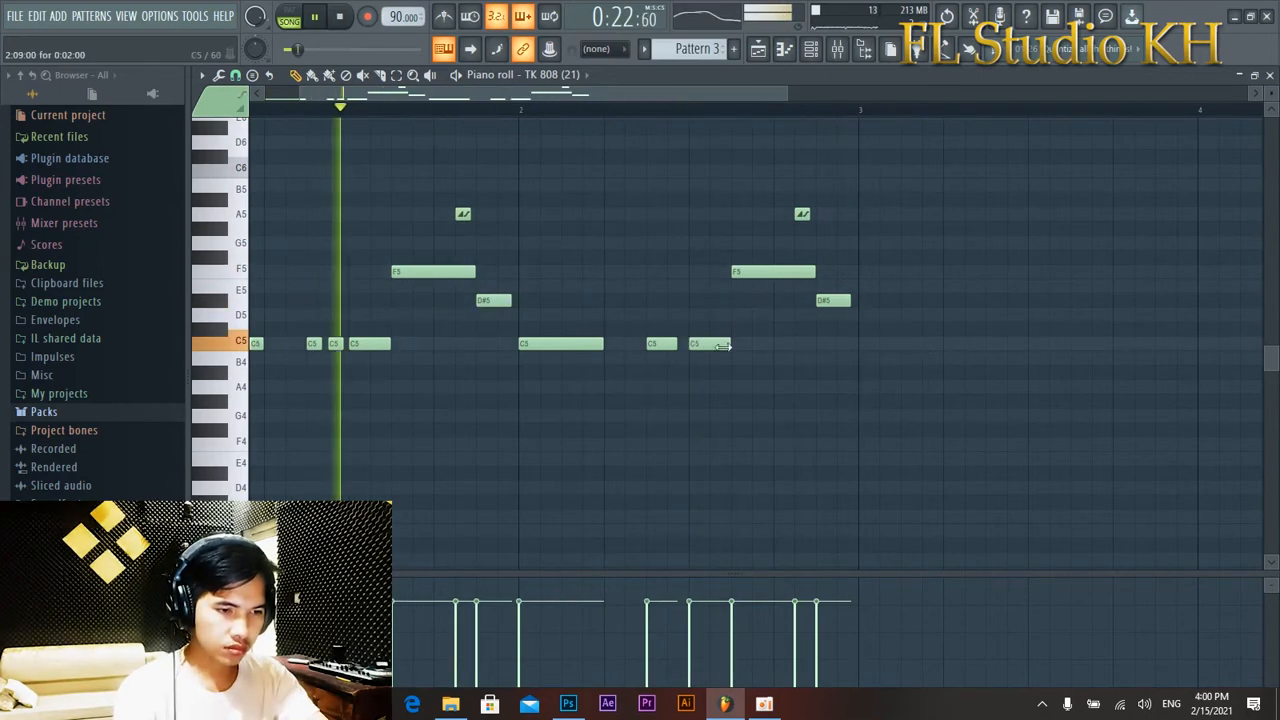
mouse_move(722, 345)
left_mouse_down()
mouse_move(703, 346)
mouse_move(730, 343)
left_mouse_up()
Lower the F5 note in bar 2 to A4 and its slide note to C5.
left_click_drag(810, 271, 822, 301)
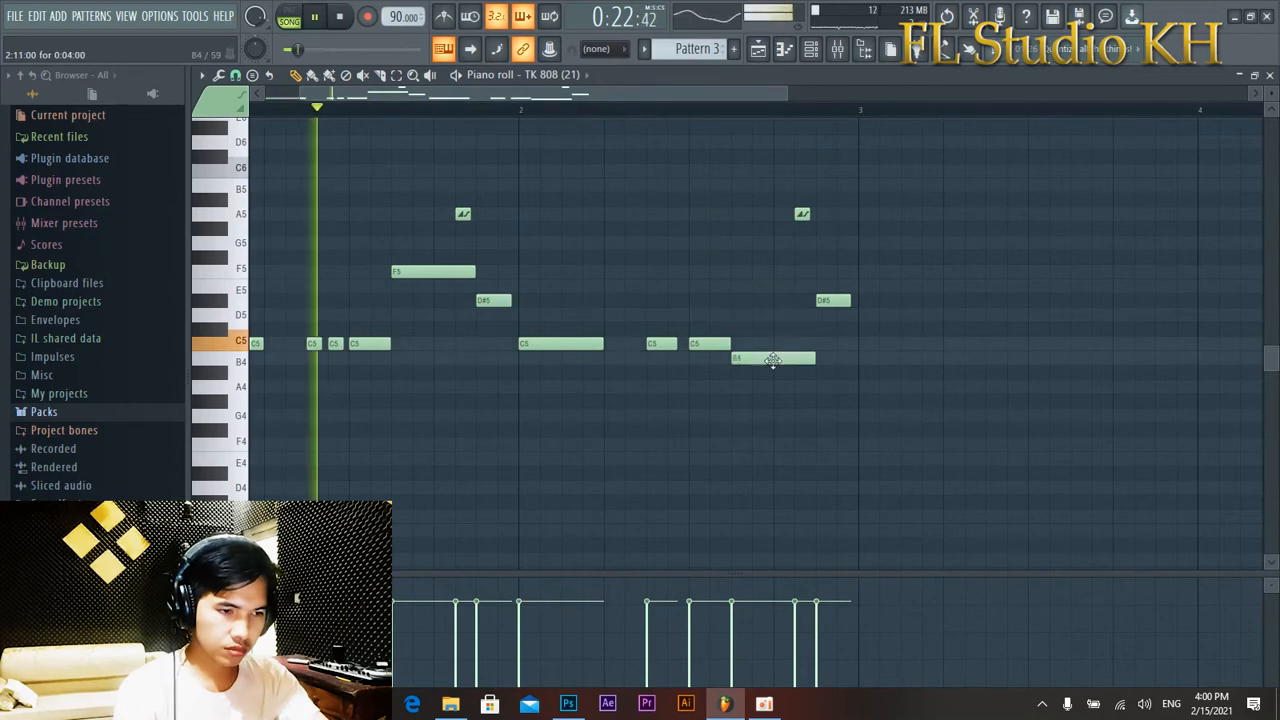
left_click_drag(772, 360, 772, 388)
left_click_drag(791, 320, 793, 346)
left_click_drag(831, 301, 831, 346)
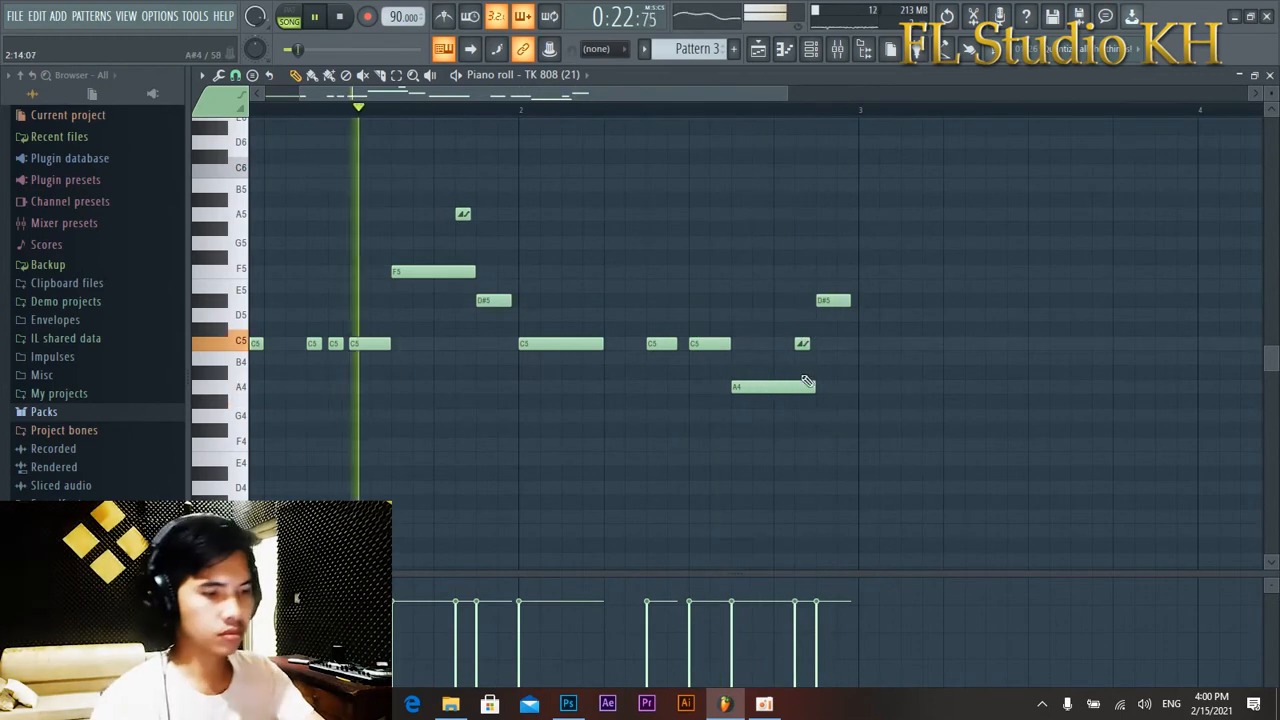
Try shortening the A4 note in bar 2 and adding a D#5 note in the freed space, and undo both edits.
left_click_drag(806, 384, 774, 386)
left_click(778, 300)
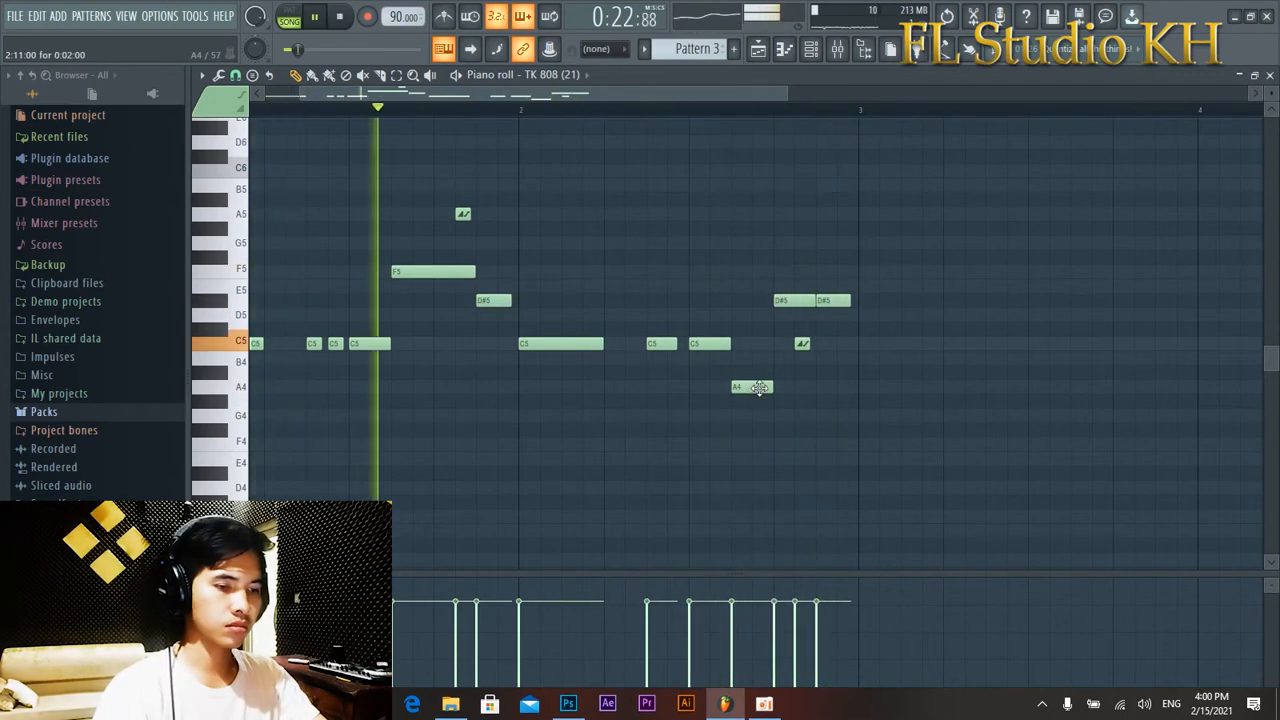
key("ctrl+z")
key("ctrl+z")
End bar 2 with the A4 note raised to D#5 and the last note lowered to C5, removing the slide note.
left_click_drag(777, 391, 829, 346)
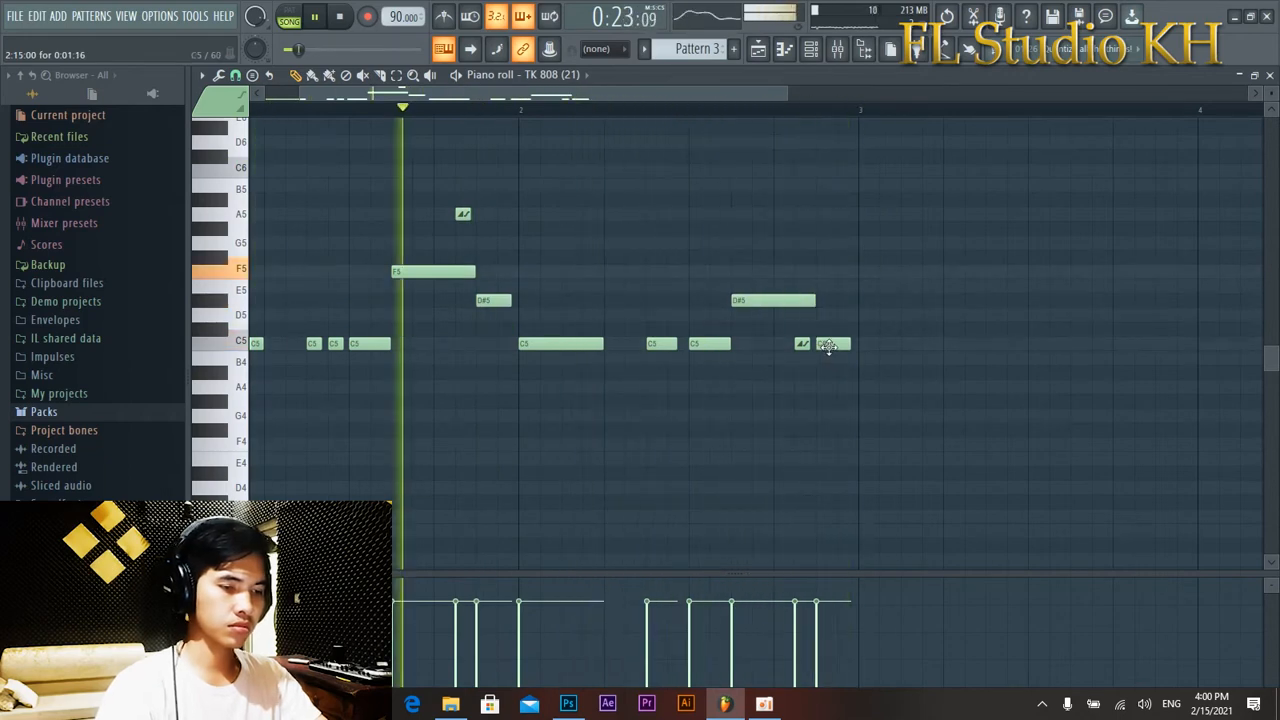
scroll(805, 370, "up", 3)
left_click_drag(817, 345, 862, 300)
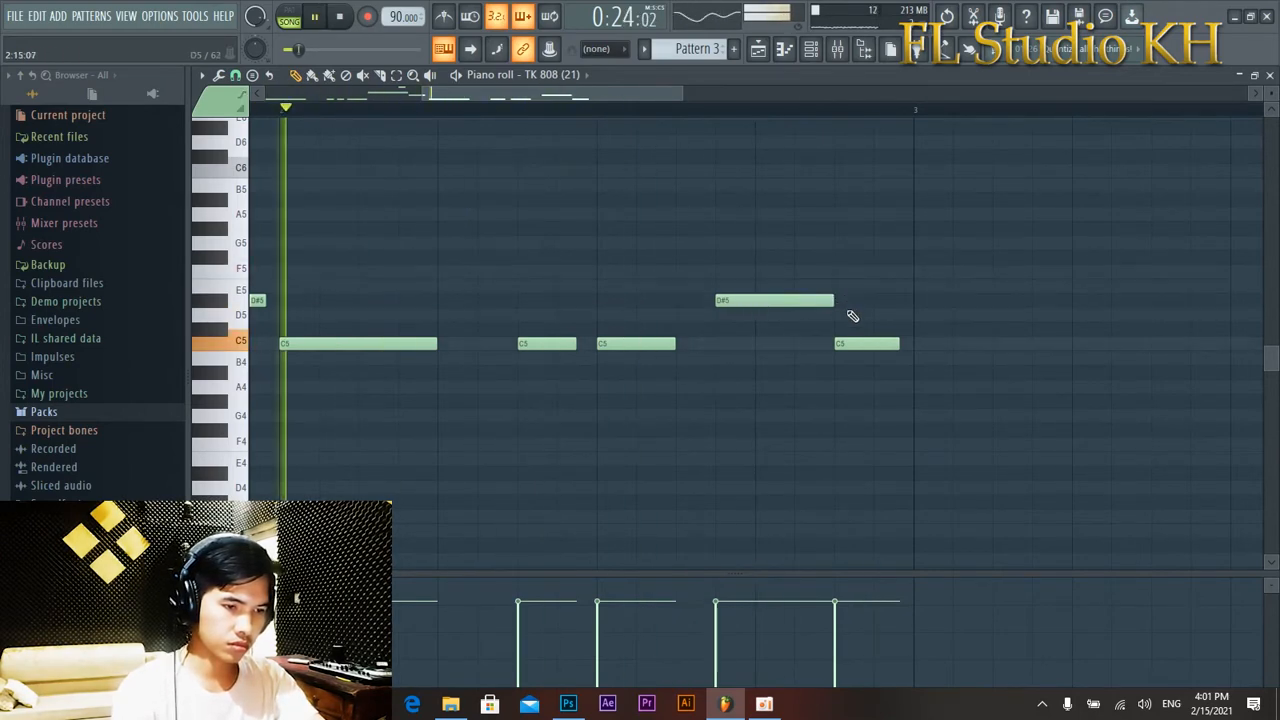
Extend the C5 note before the D#5 in bar 2 and finish the bar with short F5 and D#5 notes.
key("space")
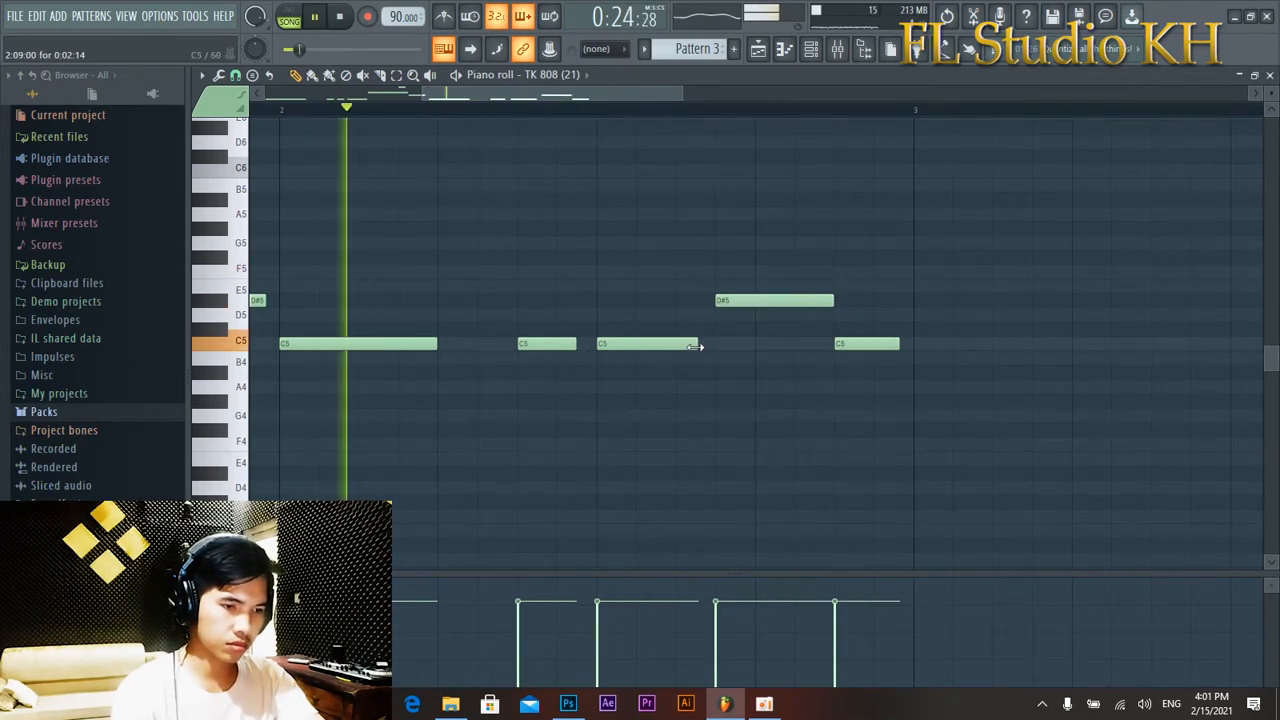
scroll(769, 345, "down", 2)
left_click_drag(816, 343, 816, 271)
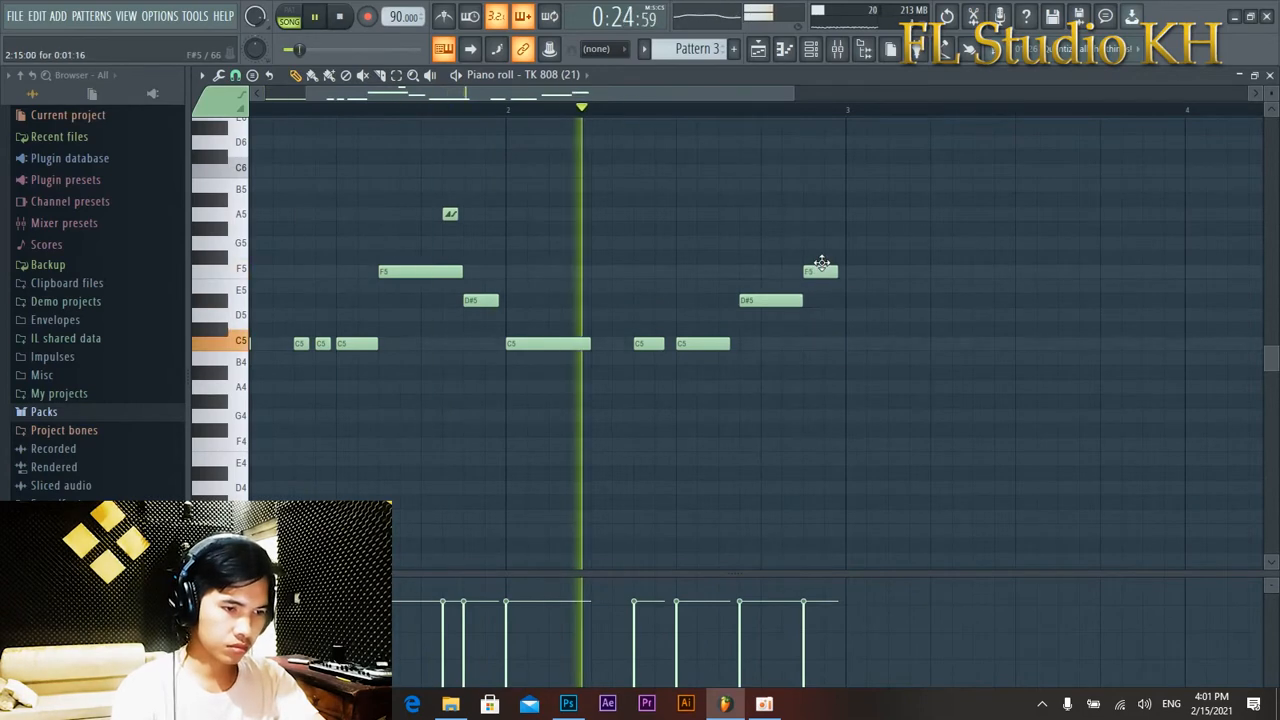
scroll(840, 360, "down", 3)
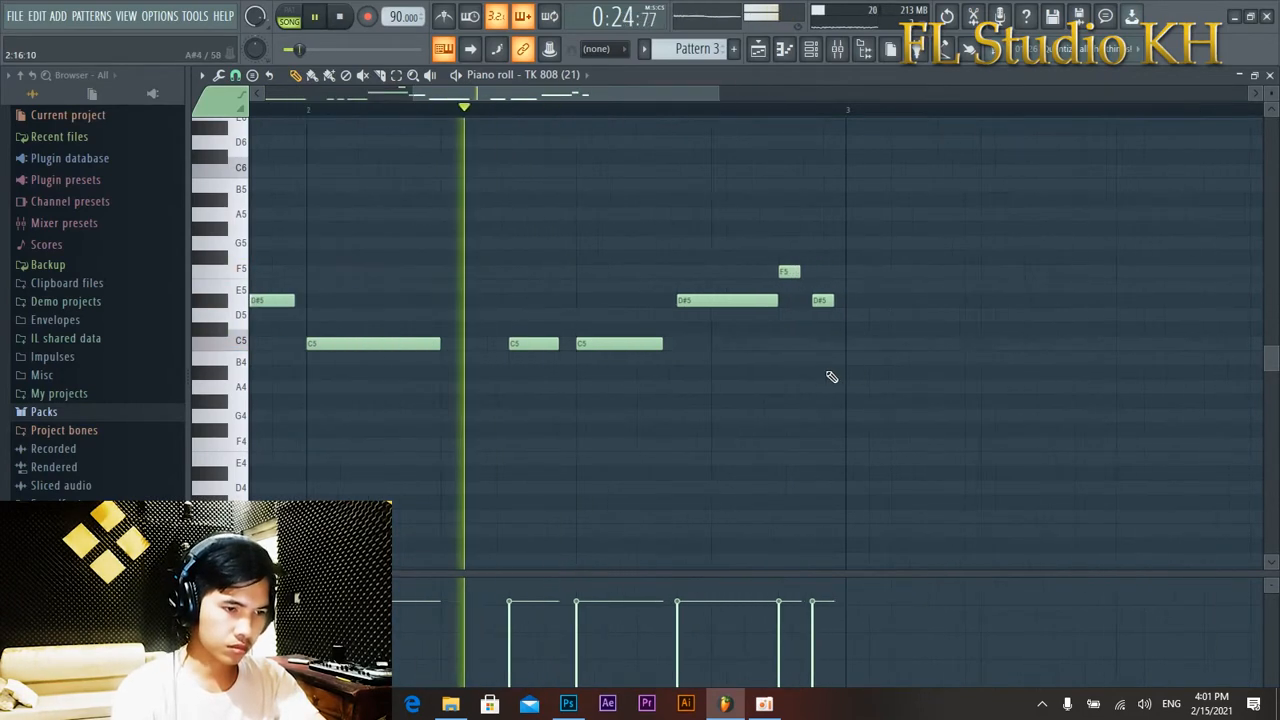
Duplicate the two-bar 808 line into bars 3 and 4, and repeat the Pattern 3 clip at bar 13 on Track 4.
scroll(706, 426, "down", 3)
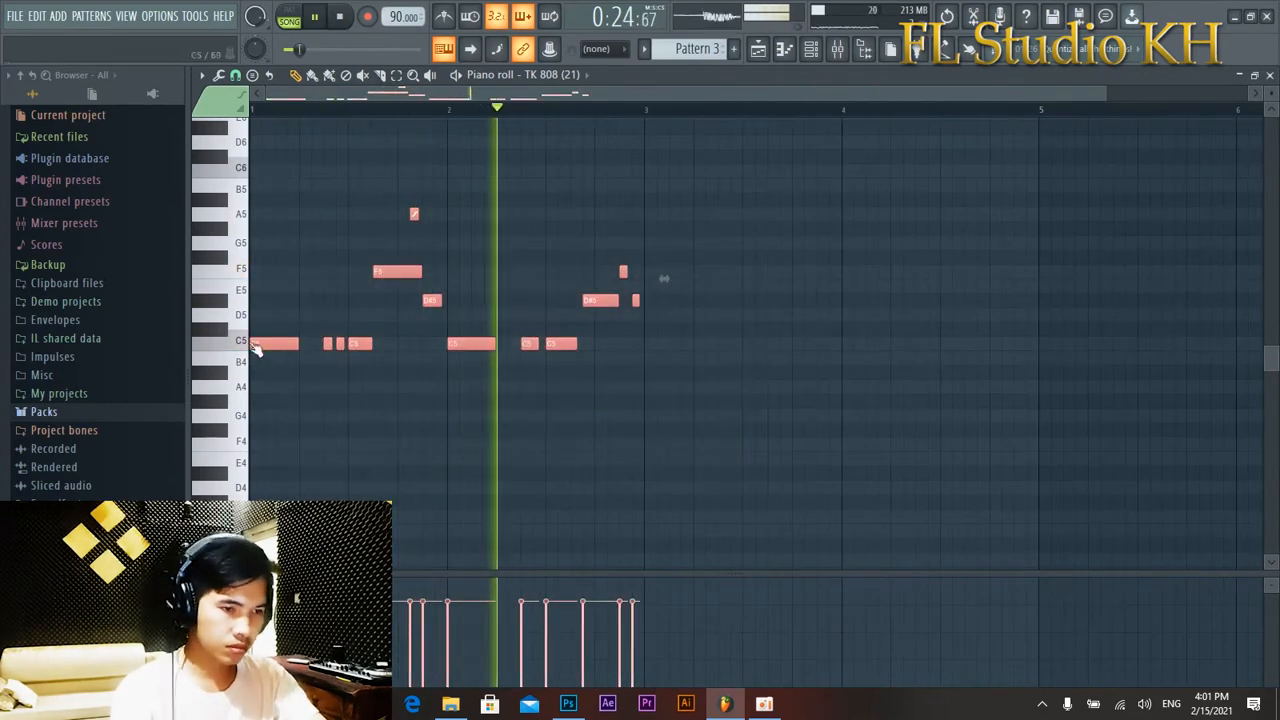
key("F5")
scroll(772, 112, "down", 3)
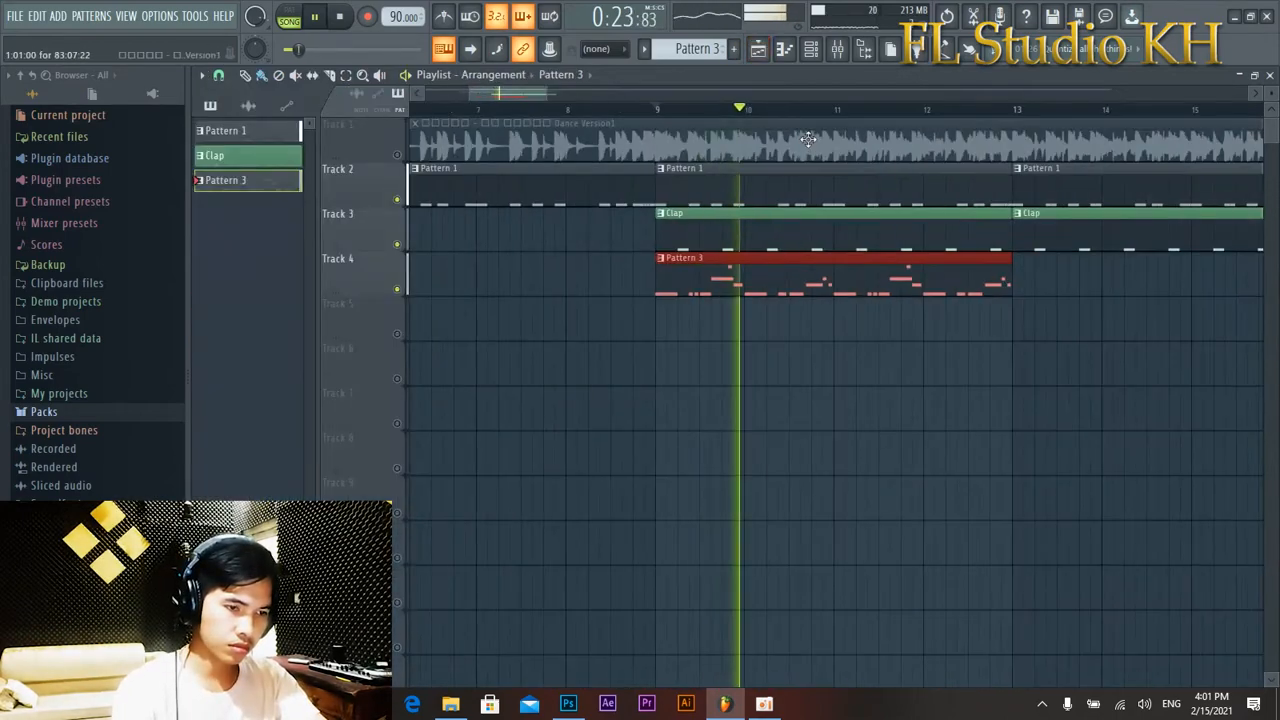
left_click(920, 260)
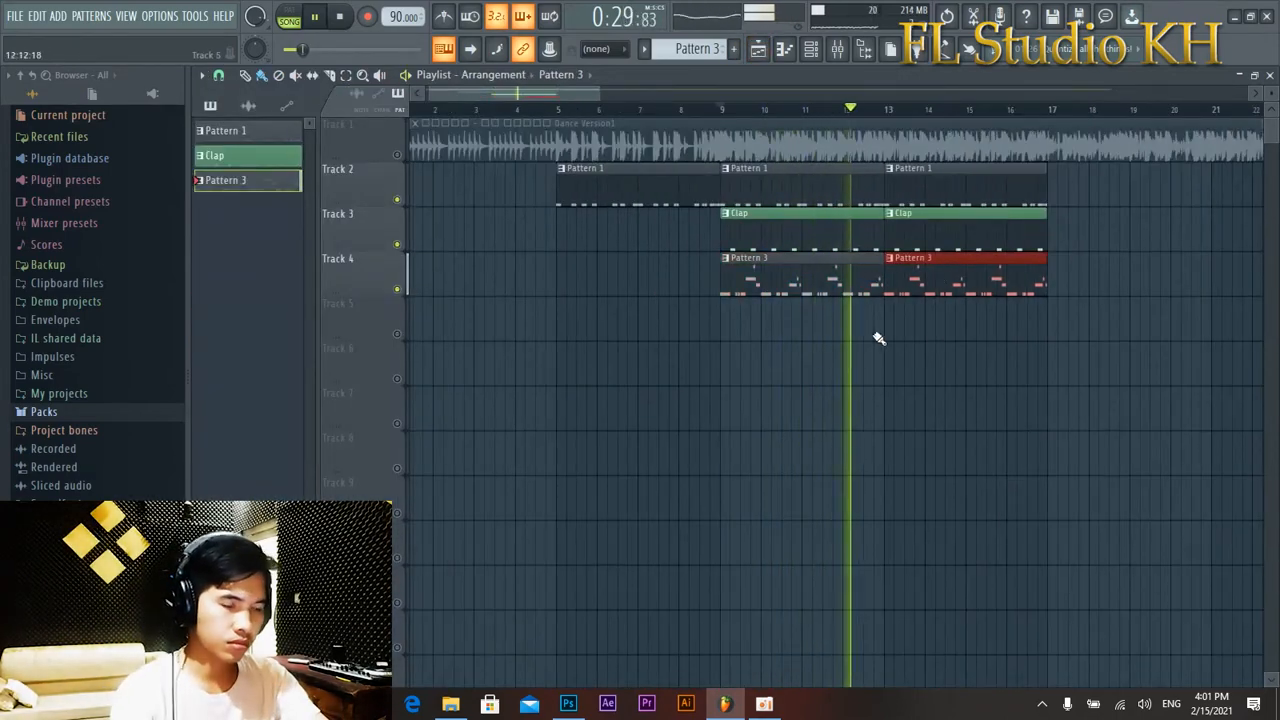
key("space")
Delete the slide notes in bars 1 and 3 of the 808 line and play back the arrangement.
key("F7")
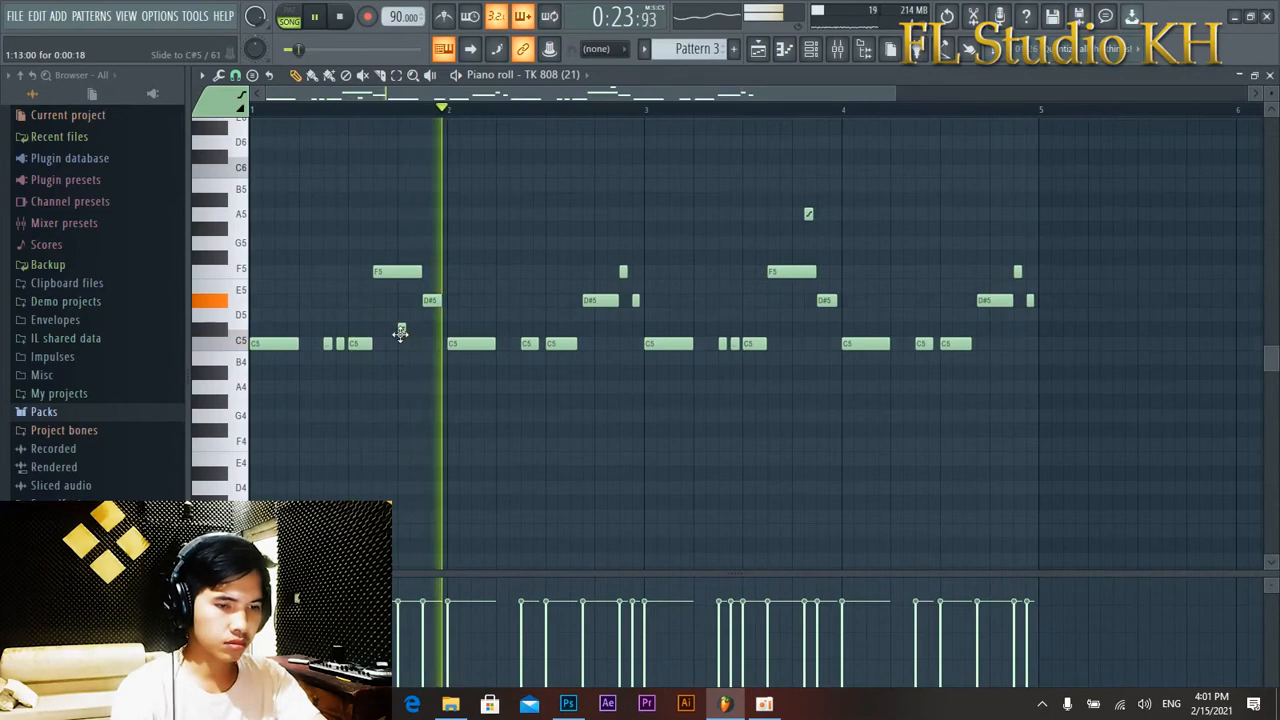
left_click(401, 300)
right_click(808, 213)
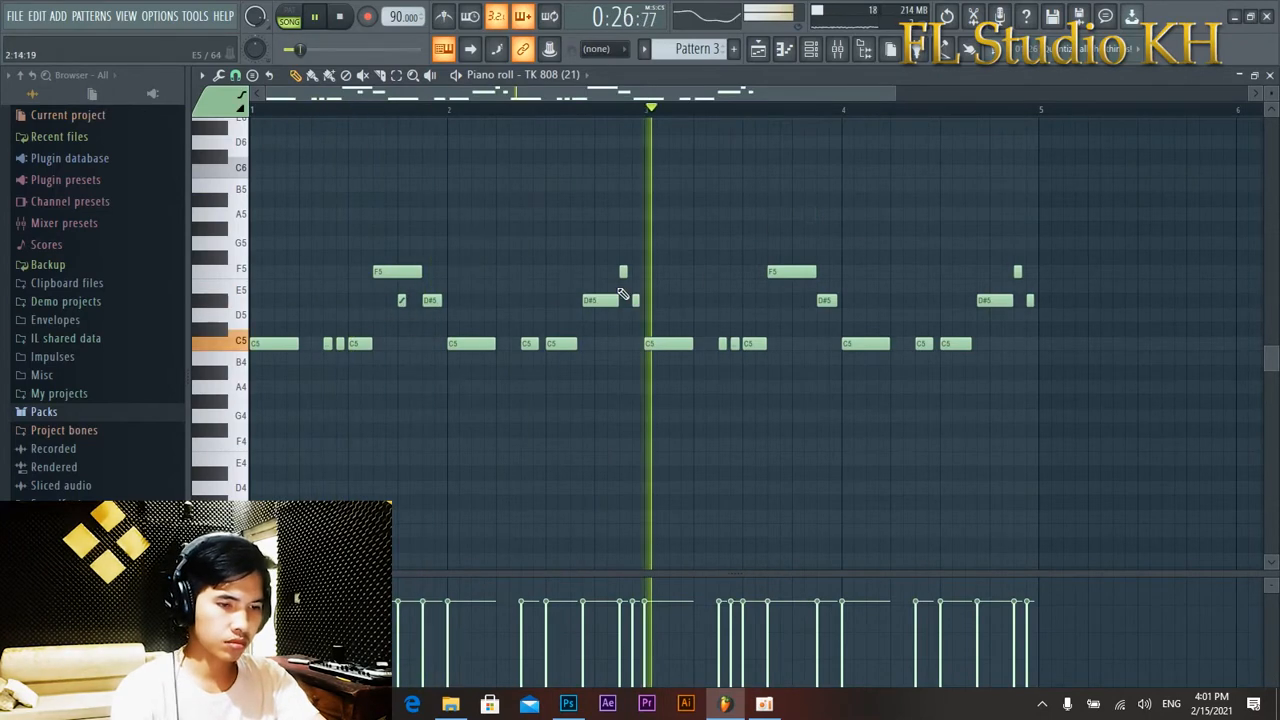
right_click(401, 300)
scroll(357, 303, "up", 2)
scroll(400, 297, "down", 2)
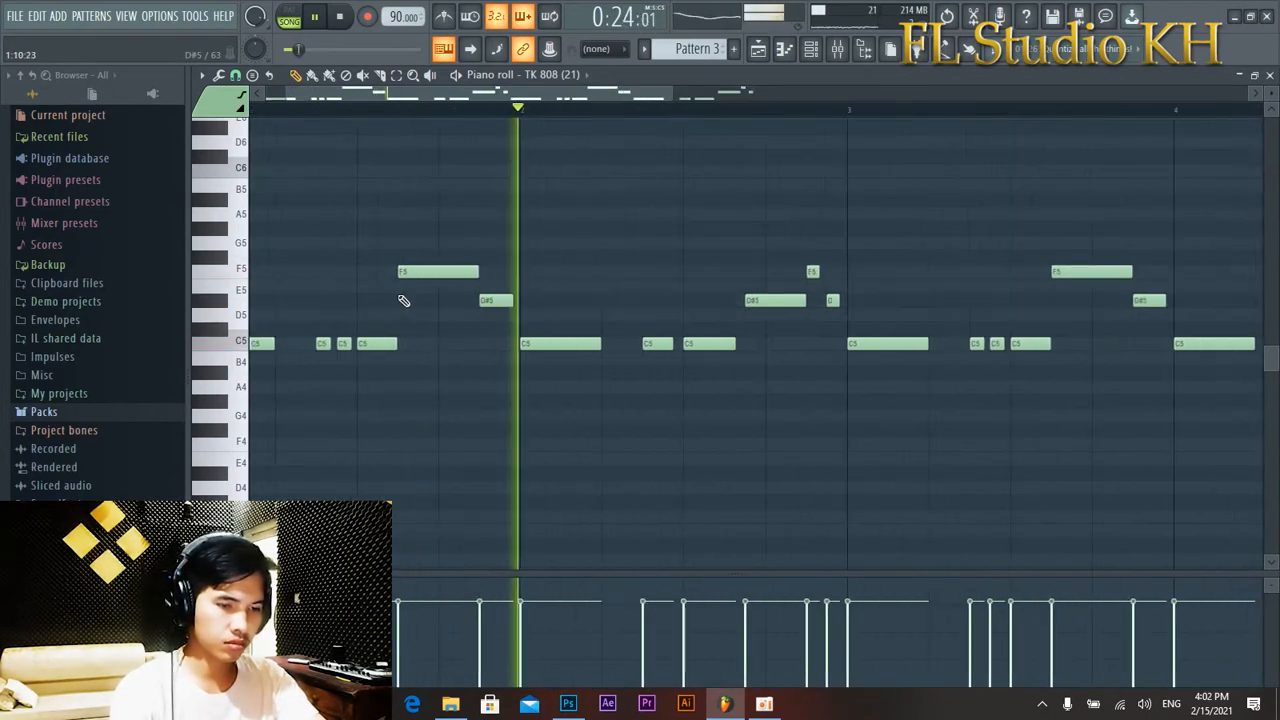
key("F5")
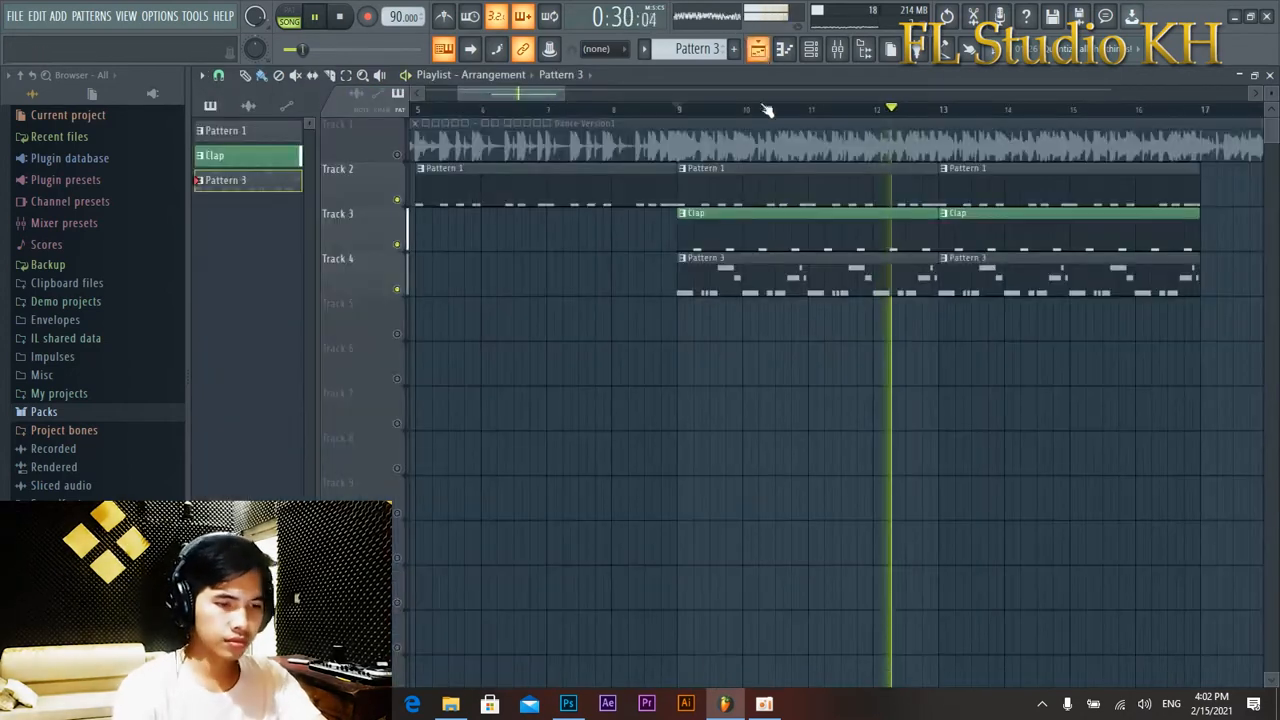
key("space")
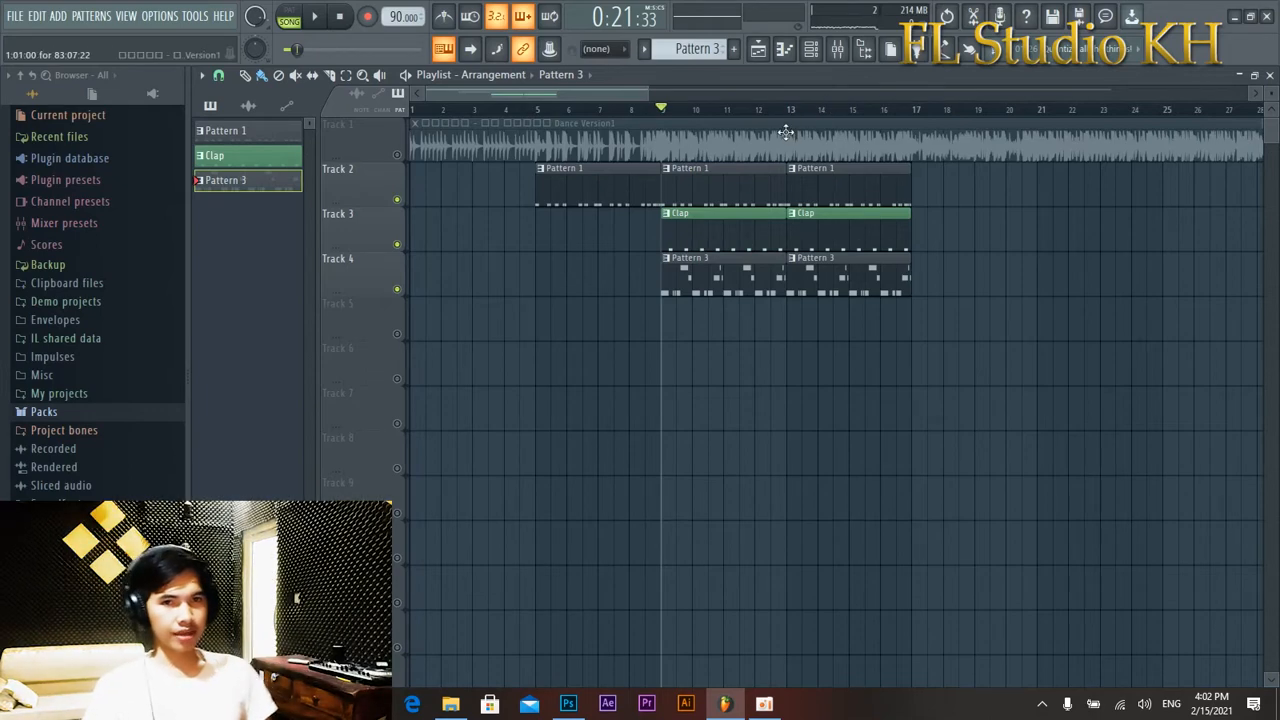
Create Pattern 4 and place its clip at bar 9 on Track 5.
scroll(818, 207, "up", 3)
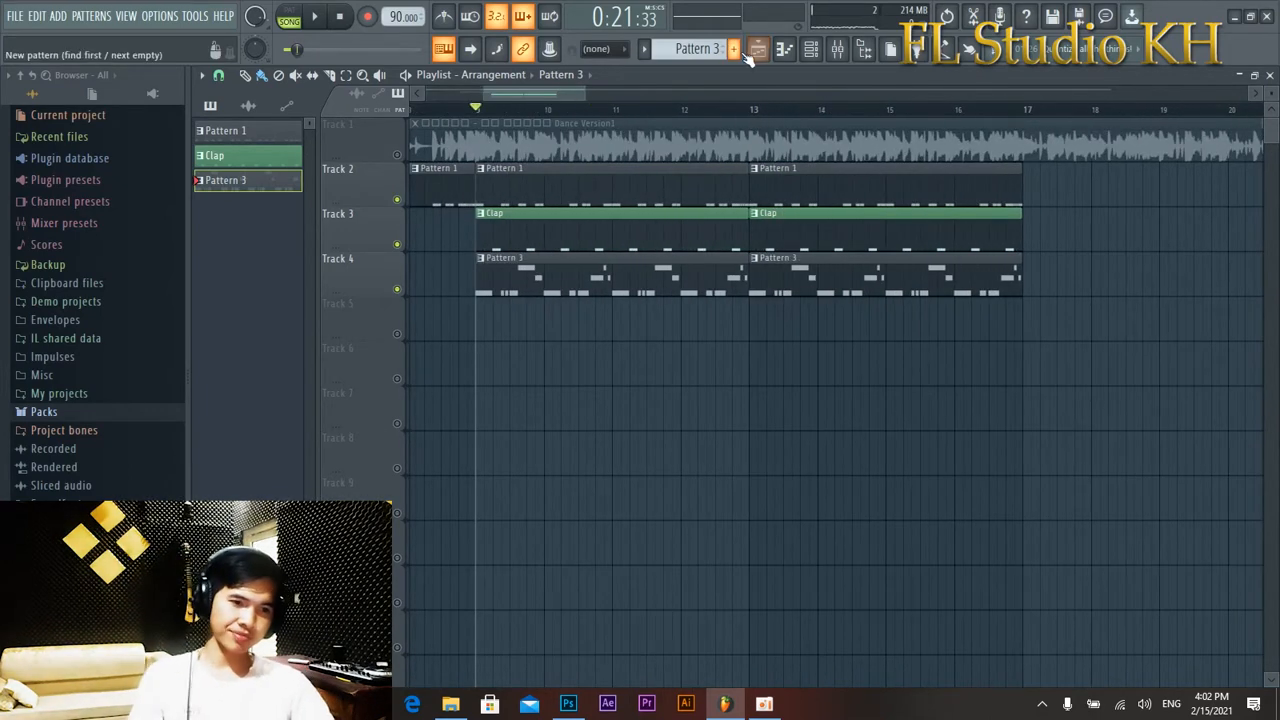
left_click(745, 55)
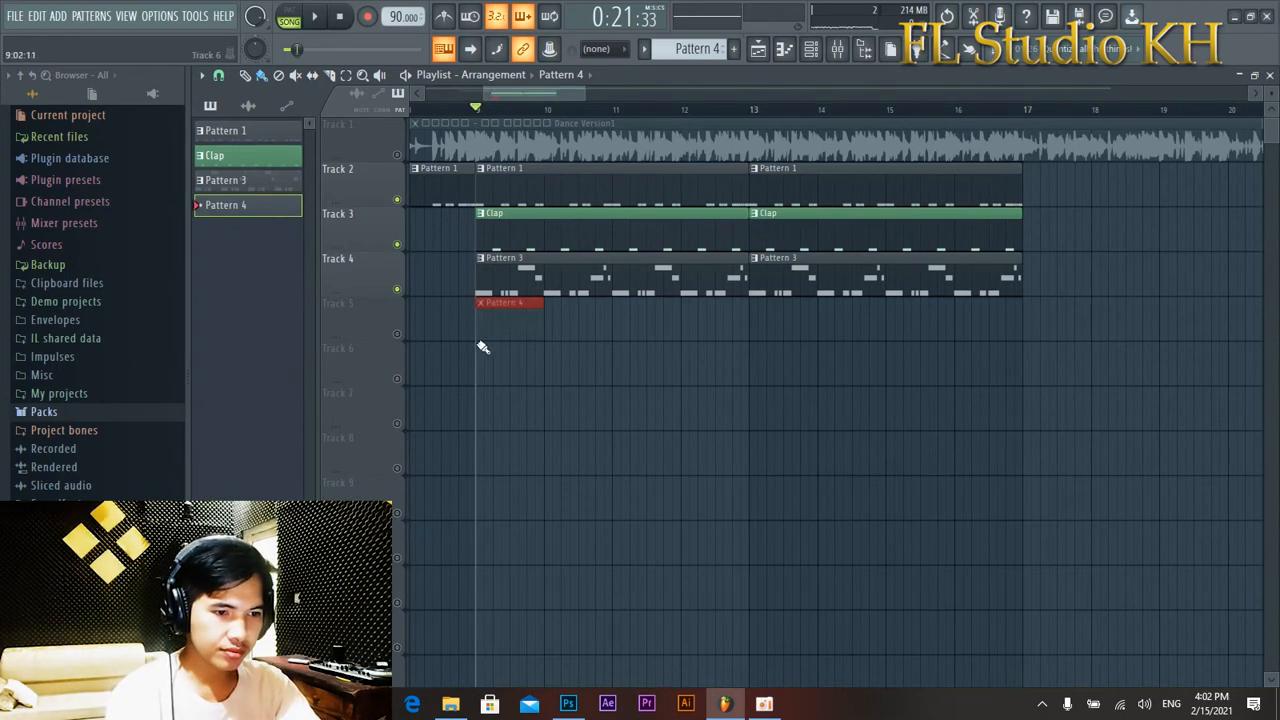
scroll(465, 328, "up", 3)
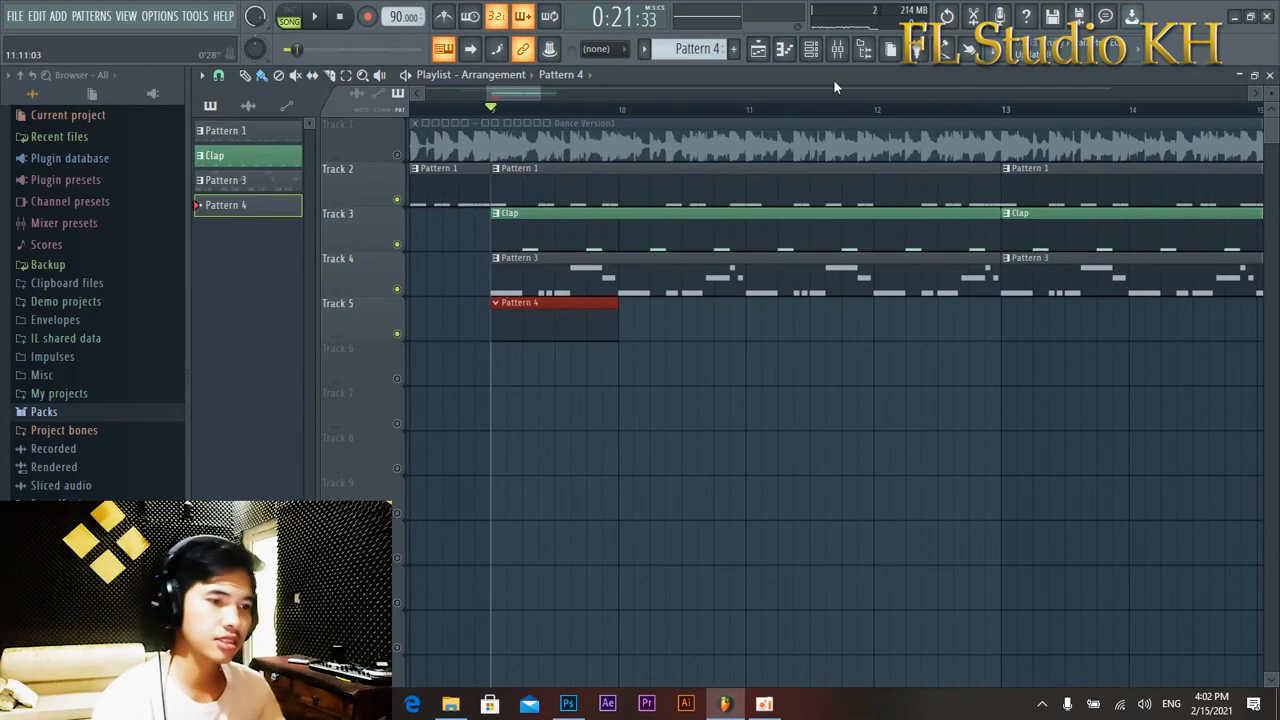
Set the time stretching mode of the Hat channel to Stretch.
left_click(810, 50)
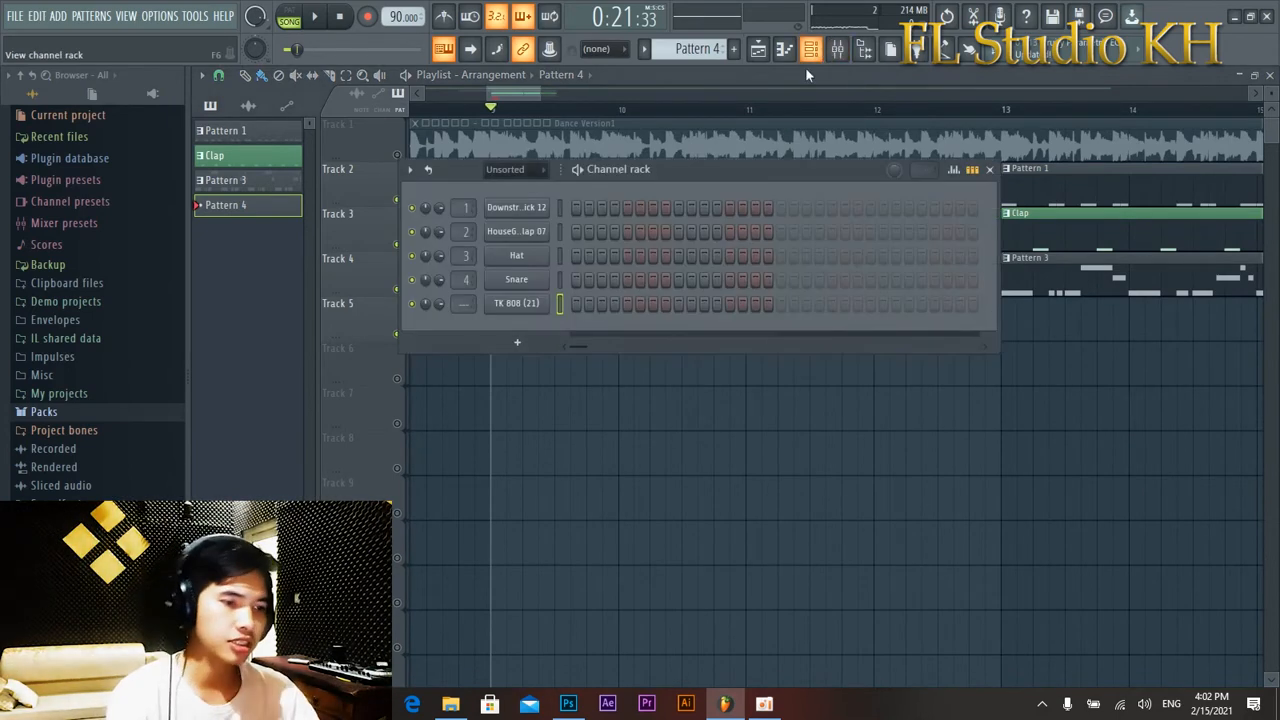
left_click(527, 258)
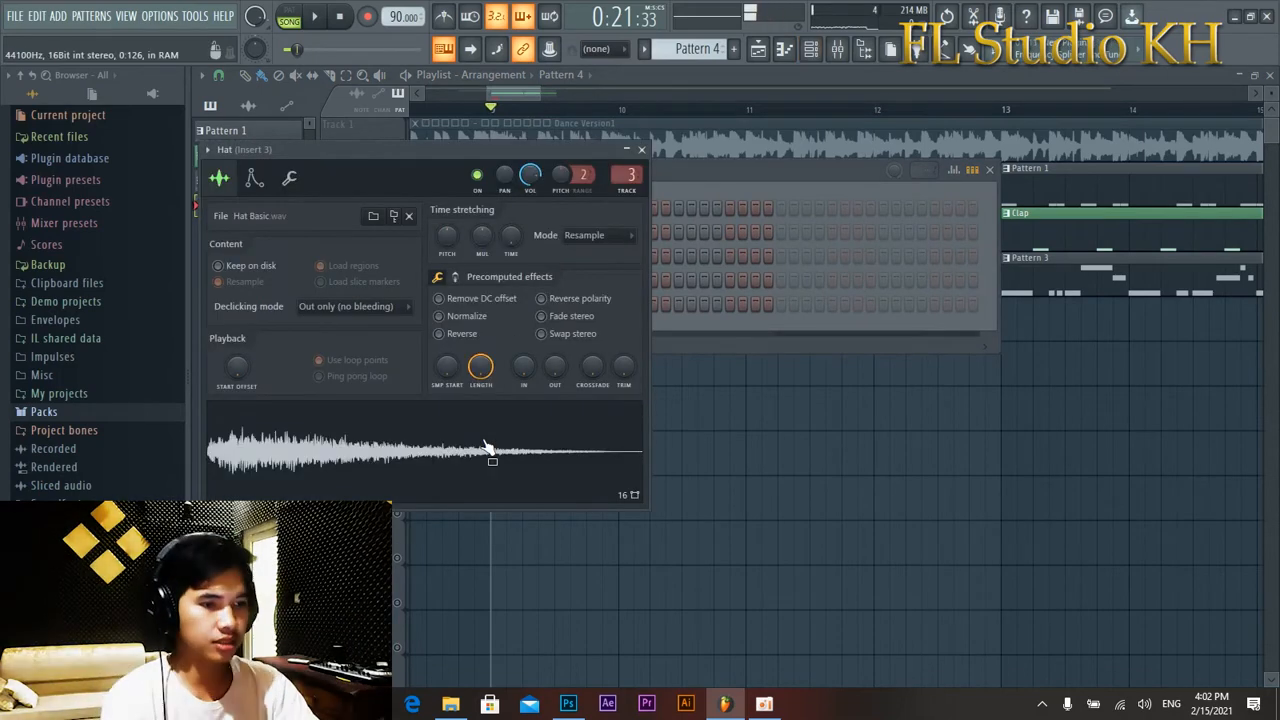
left_click(595, 236)
left_click(582, 281)
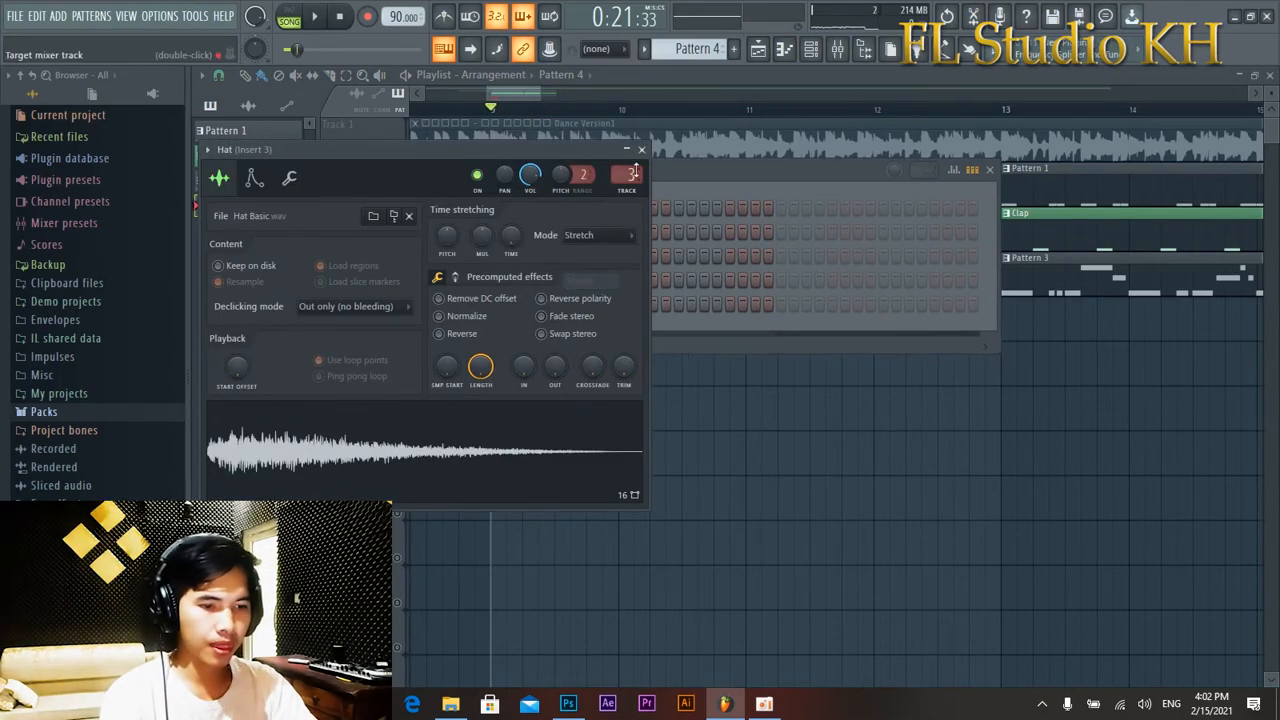
left_click(642, 150)
Open the Hat channel's piano roll and enter four evenly spaced C5 notes in the first half of bar 1.
right_click(512, 258)
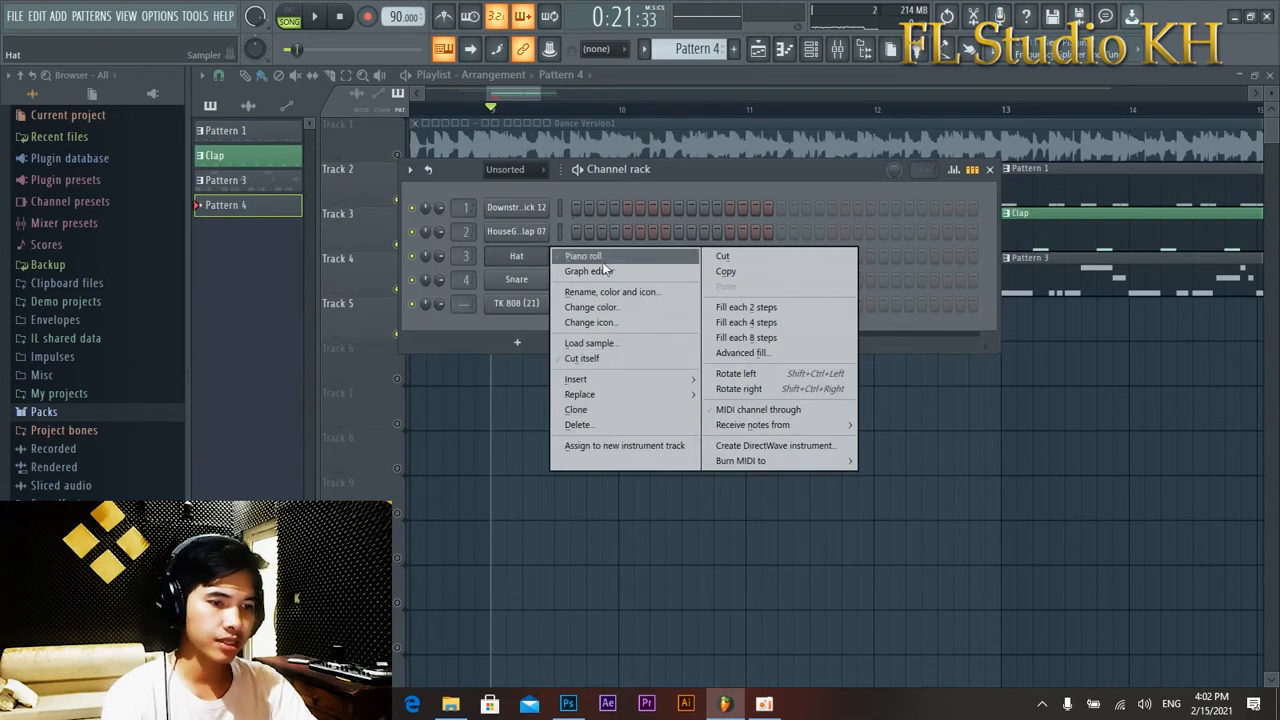
left_click(600, 258)
scroll(376, 361, "up", 3)
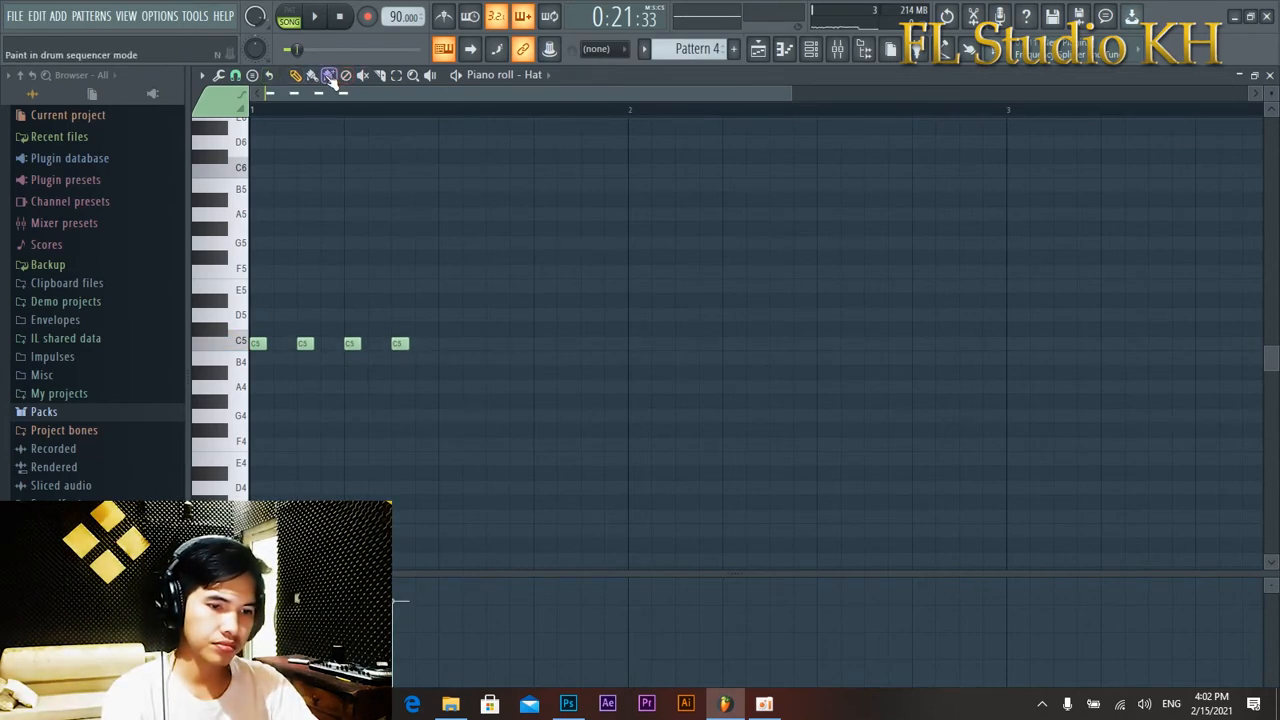
Try painting more C5 hat notes in drum sequencer mode, and undo them.
scroll(429, 369, "down", 2)
left_click_drag(354, 353, 554, 354)
key("ctrl+z")
scroll(348, 381, "up", 1)
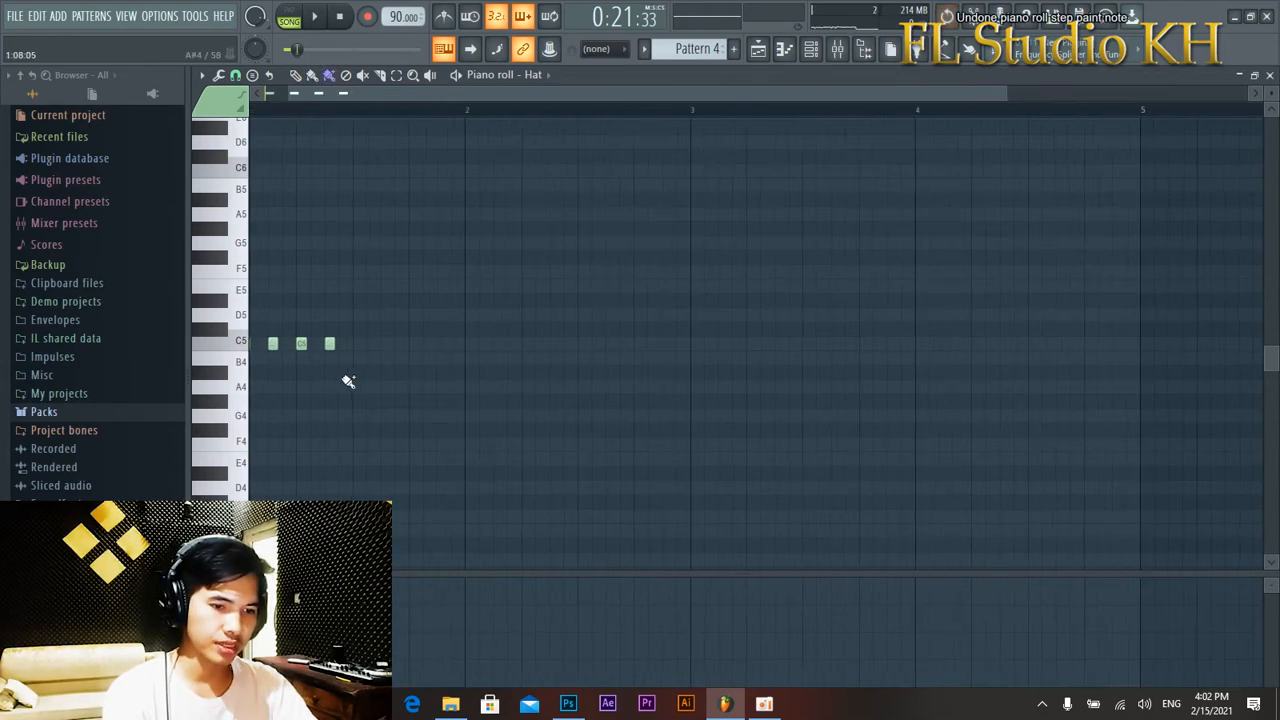
scroll(365, 378, "down", 1)
Duplicate the four C5 hat notes into the second half of bar 1 and play back the result.
left_click_drag(377, 377, 250, 314)
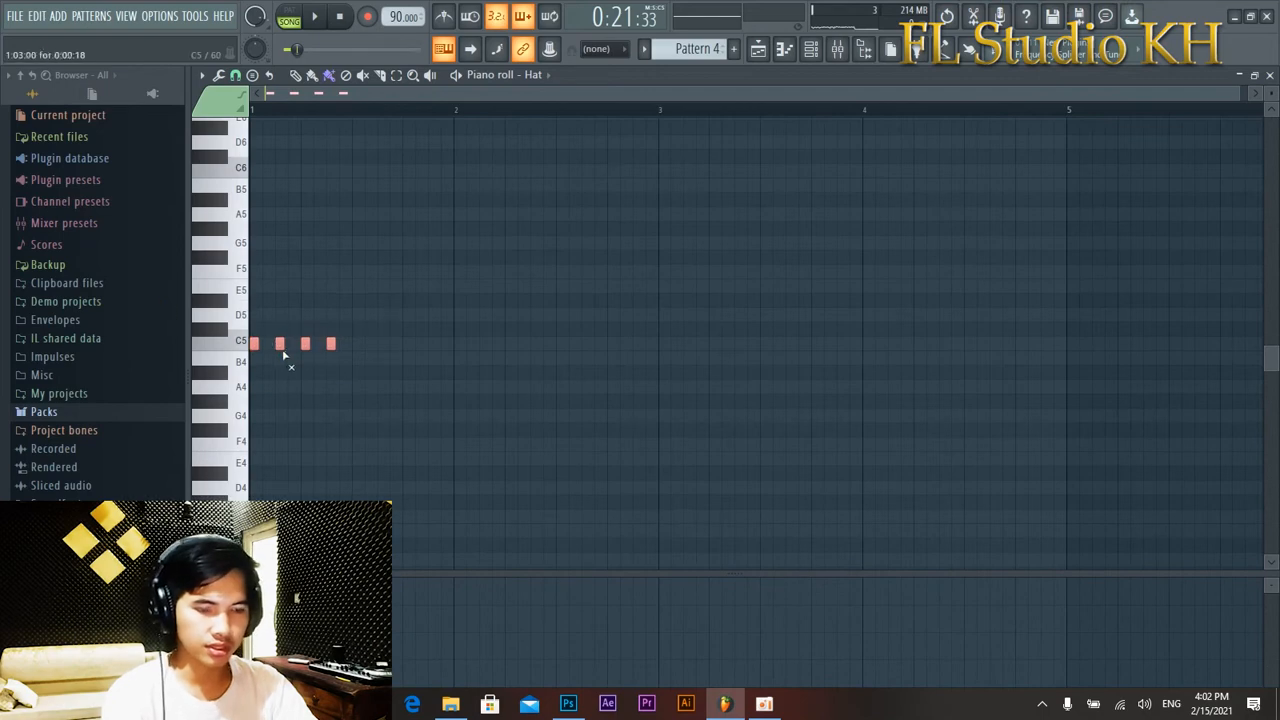
scroll(290, 356, "up", 3)
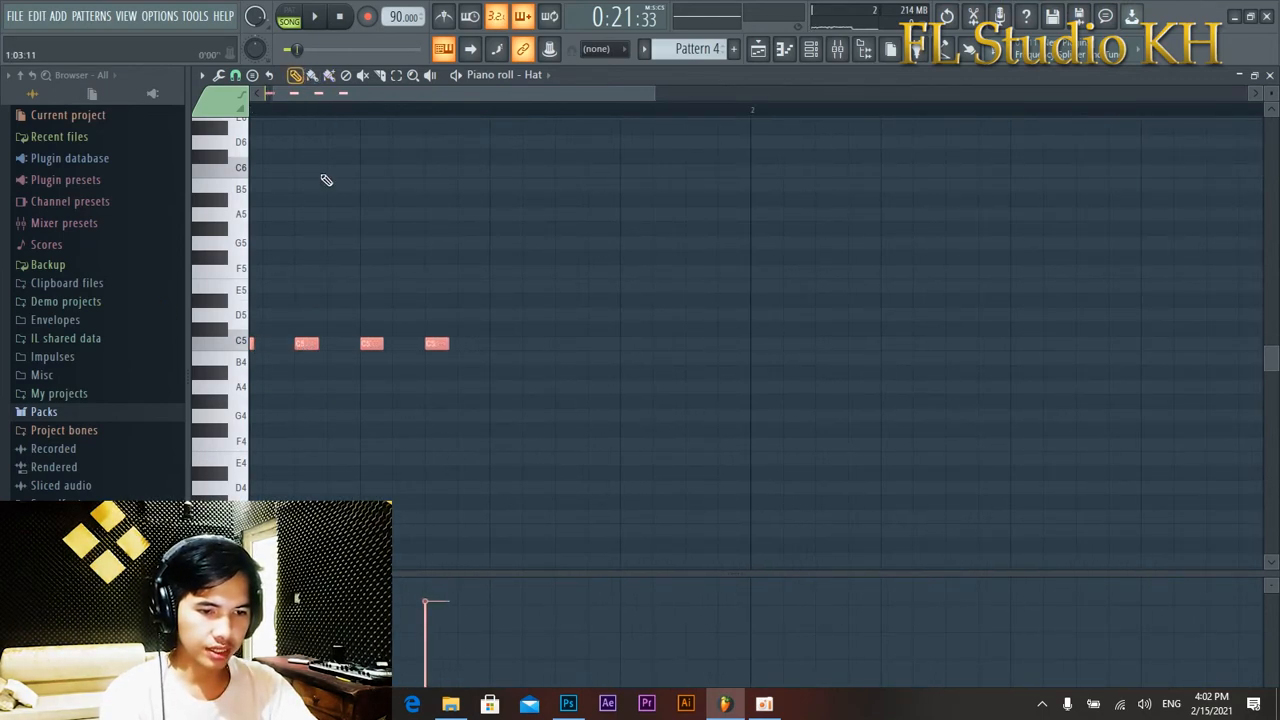
left_click_drag(300, 351, 569, 354)
key("space")
scroll(560, 350, "down", 2)
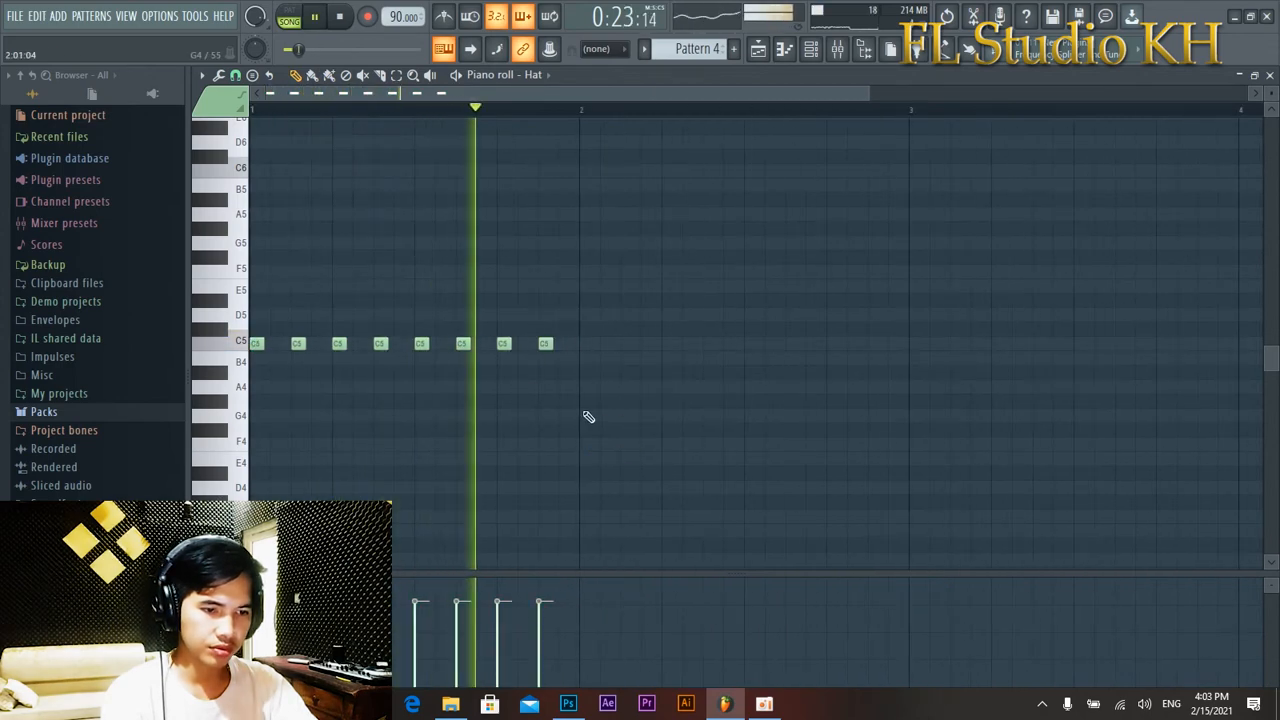
key("space")
Try cloning all eight hat notes into the gaps between them, play the doubled rhythm, and undo the cloning.
key("ctrl+d")
scroll(510, 428, "up", 2)
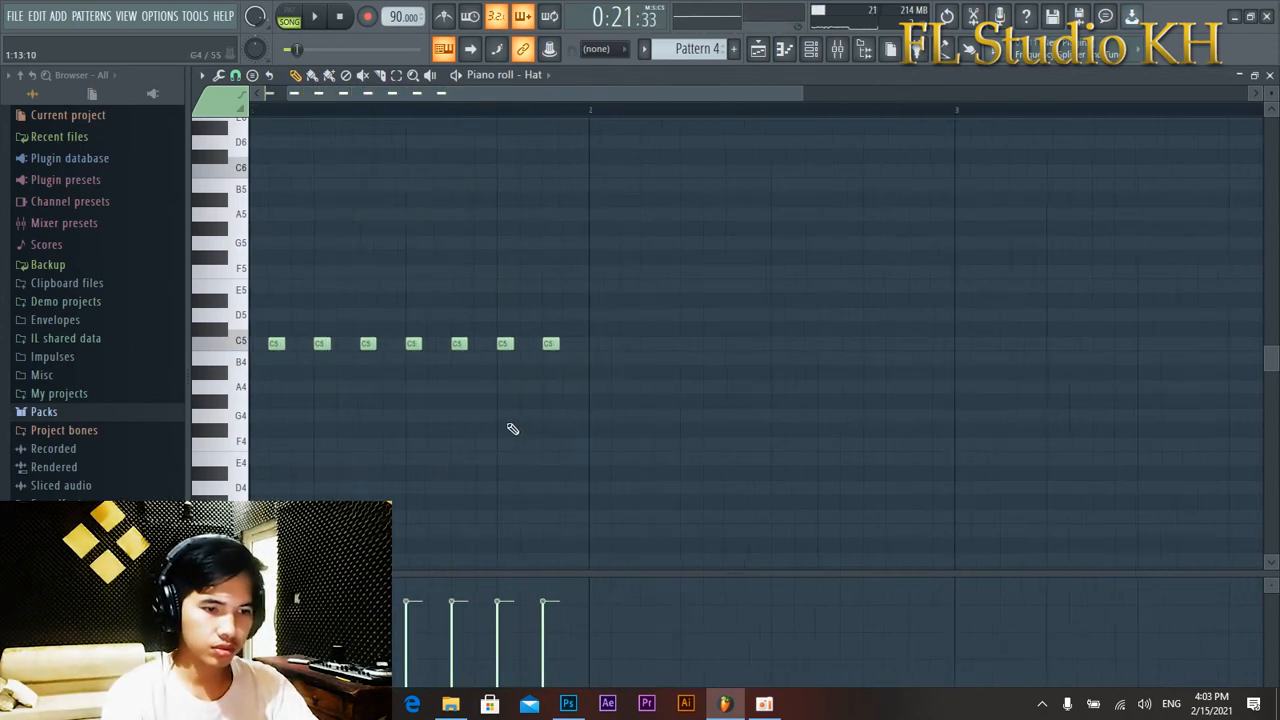
left_click_drag(625, 97, 409, 96)
left_click_drag(776, 438, 245, 275)
left_click_drag(262, 346, 290, 348, "shift")
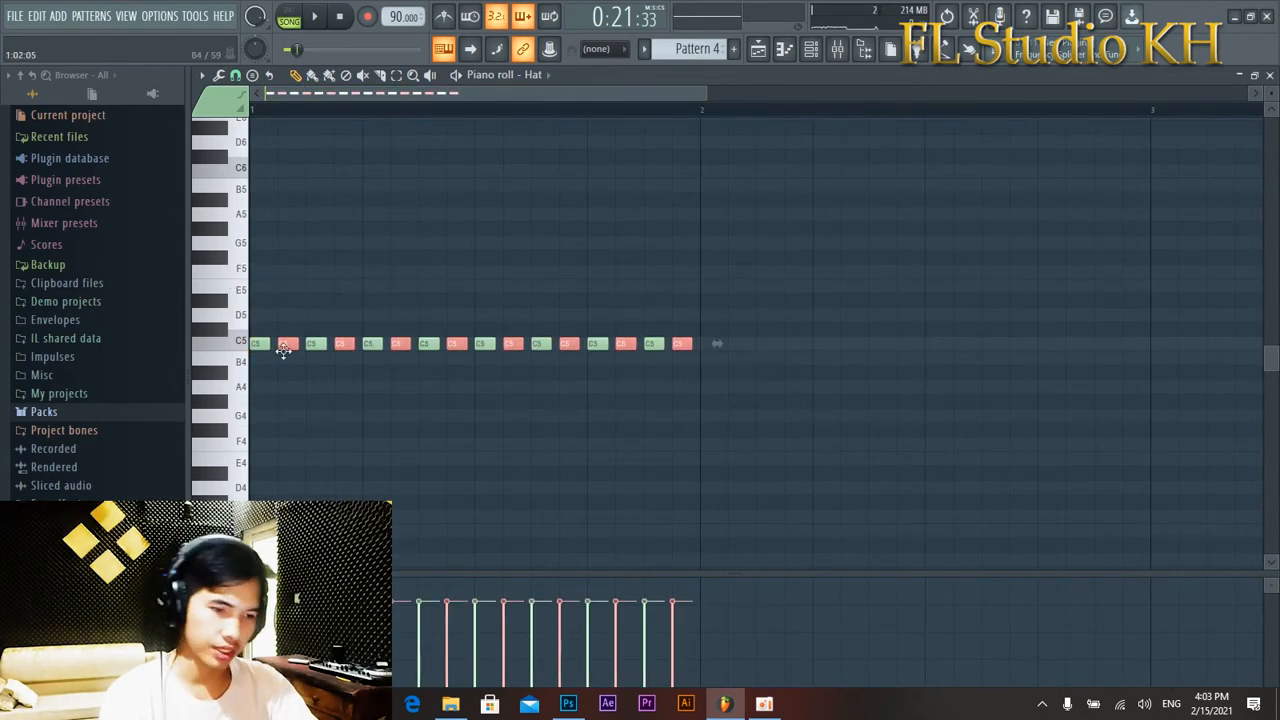
scroll(275, 377, "up", 2)
key("space")
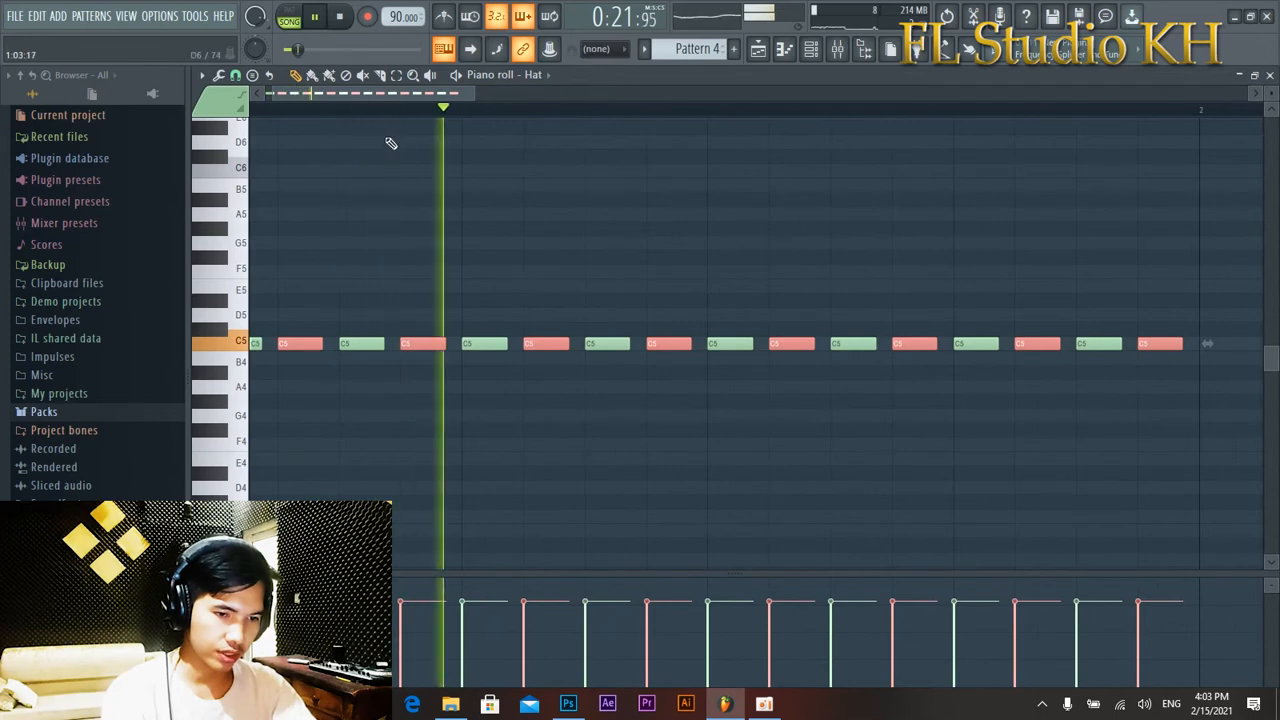
scroll(400, 320, "down", 2)
key("space")
key("ctrl+z")
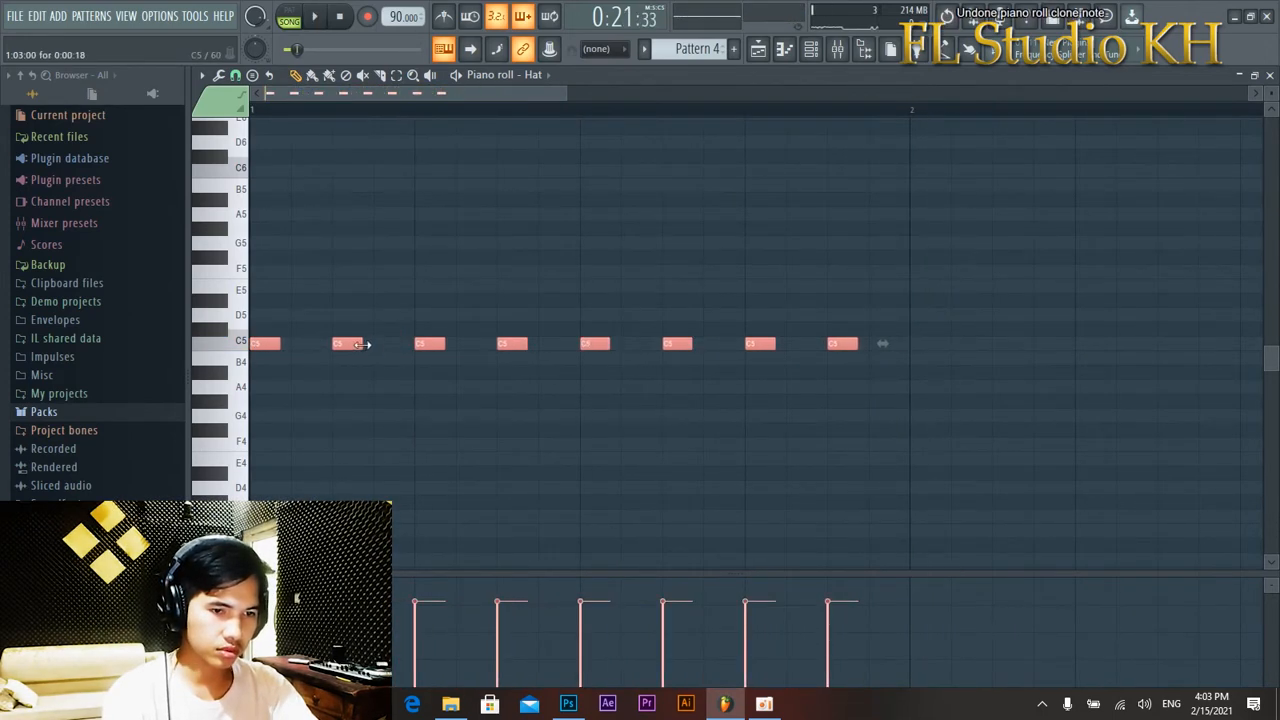
Lengthen all eight hat notes to 0:01:18, lower their velocity slightly and play them back.
left_click_drag(362, 348, 383, 355)
key("space")
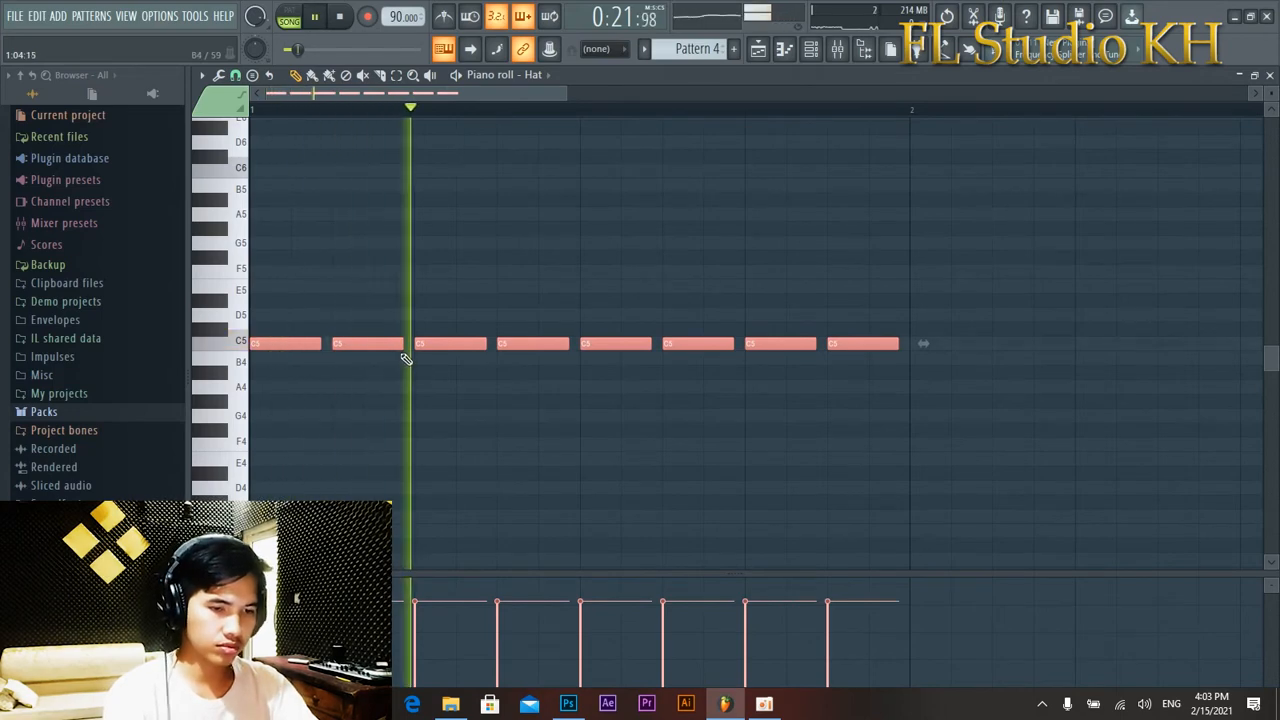
key("space")
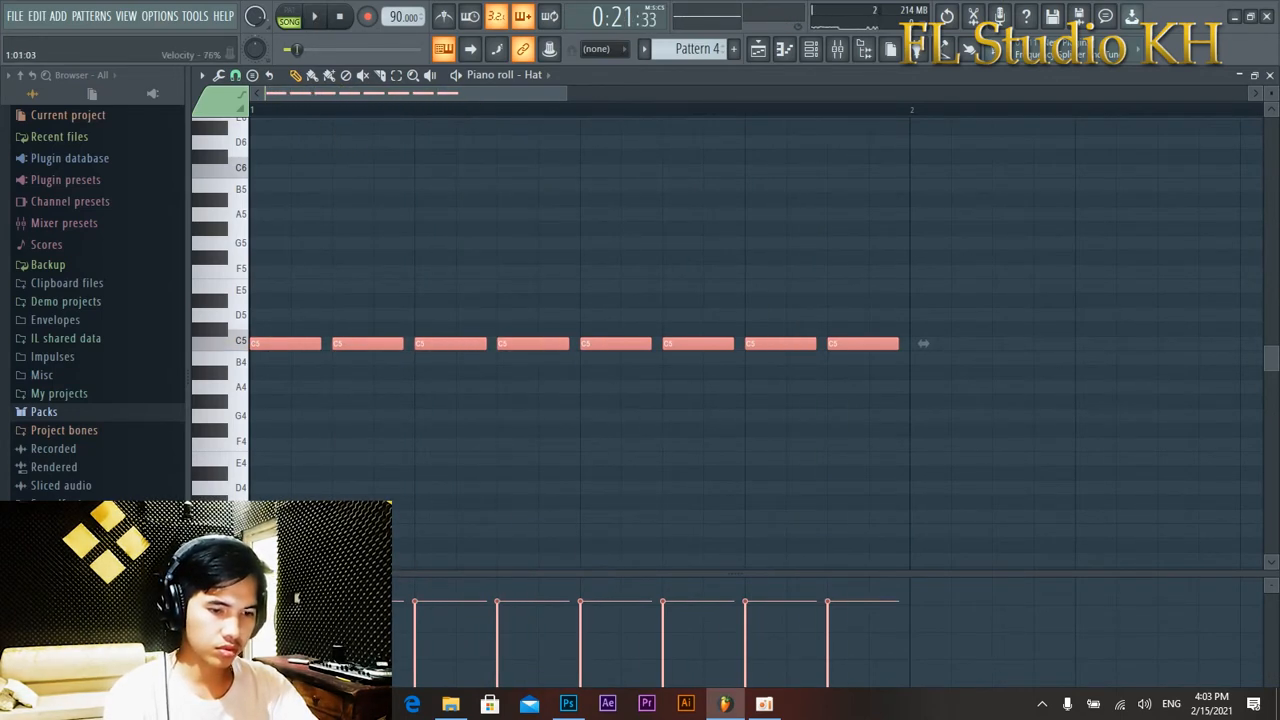
key("space")
scroll(791, 426, "down", 2)
key("space")
Try shortening all eight hat notes, play them back, and restore their longer length.
key("ctrl+a")
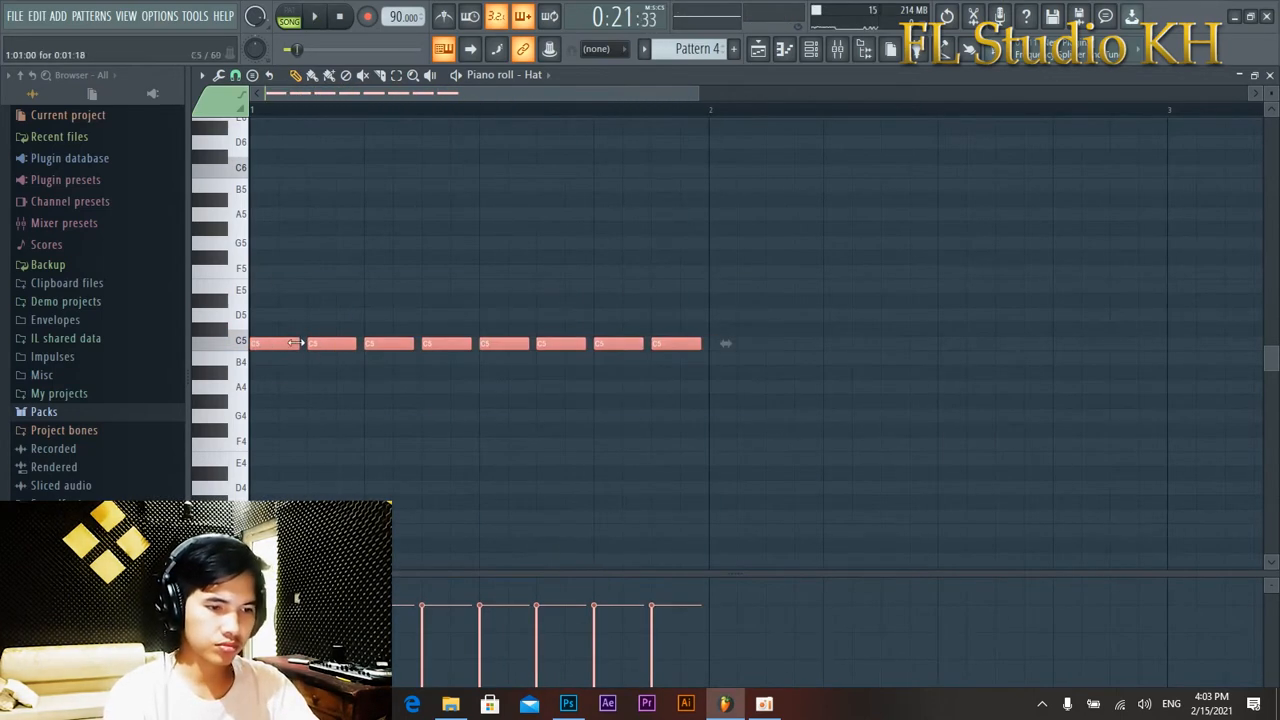
left_click_drag(294, 343, 273, 343)
key("space")
key("space")
left_click_drag(387, 344, 409, 350)
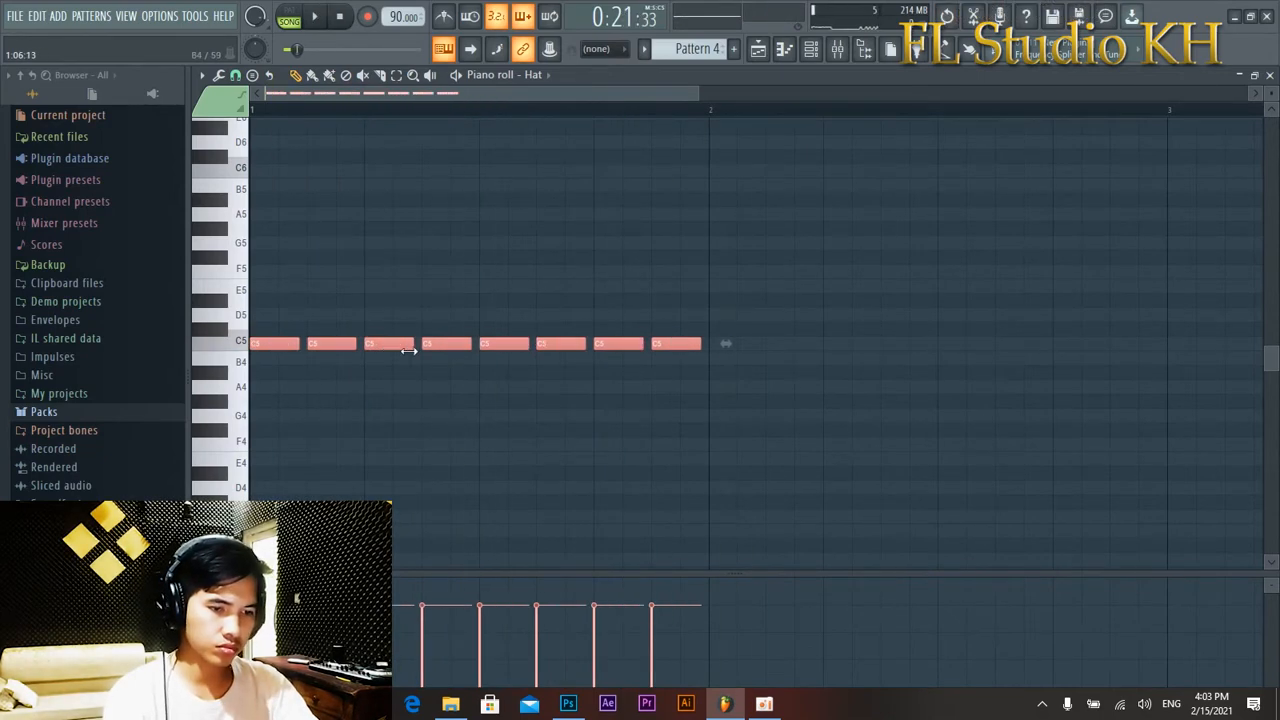
Shorten the last two hat notes of bar 1, add a short C5 note between them and play the pattern.
left_click_drag(808, 410, 616, 344)
left_click(630, 343)
left_click(630, 343)
key("space")
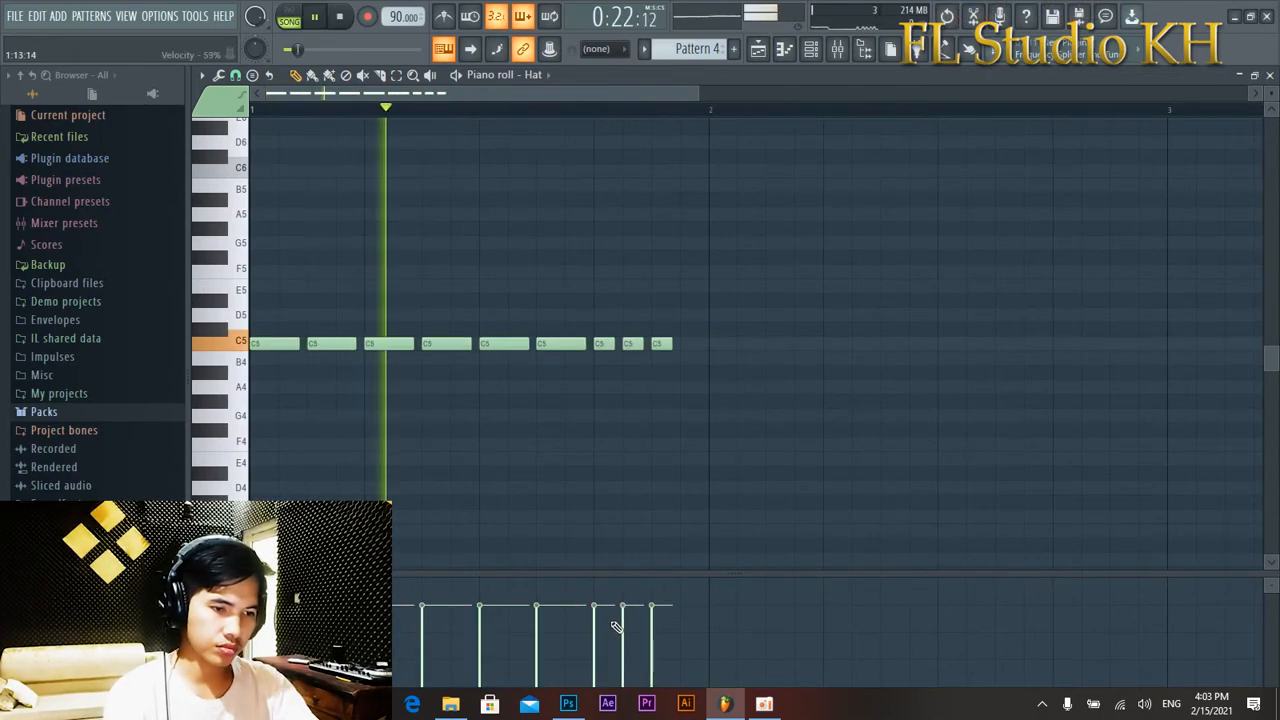
Duplicate bar 1's hat notes, with the last two softened, into bar 2 and replace the sixth note there with two short ones.
left_click_drag(767, 362, 575, 355)
key("ctrl+b")
left_click(1006, 346)
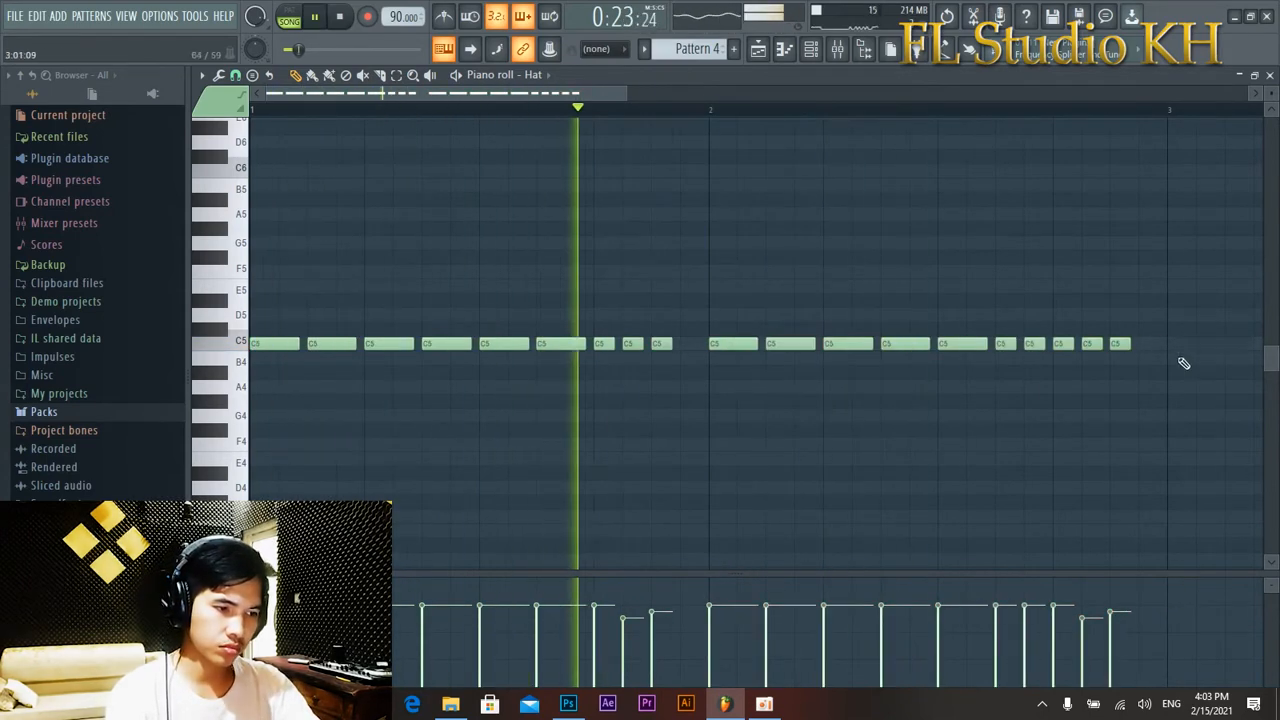
Add a short C5 note at the end of bar 2 and split bar 2's first short hat note in two with a finer snap.
left_click(235, 75)
left_click(255, 208)
scroll(928, 345, "up", 2)
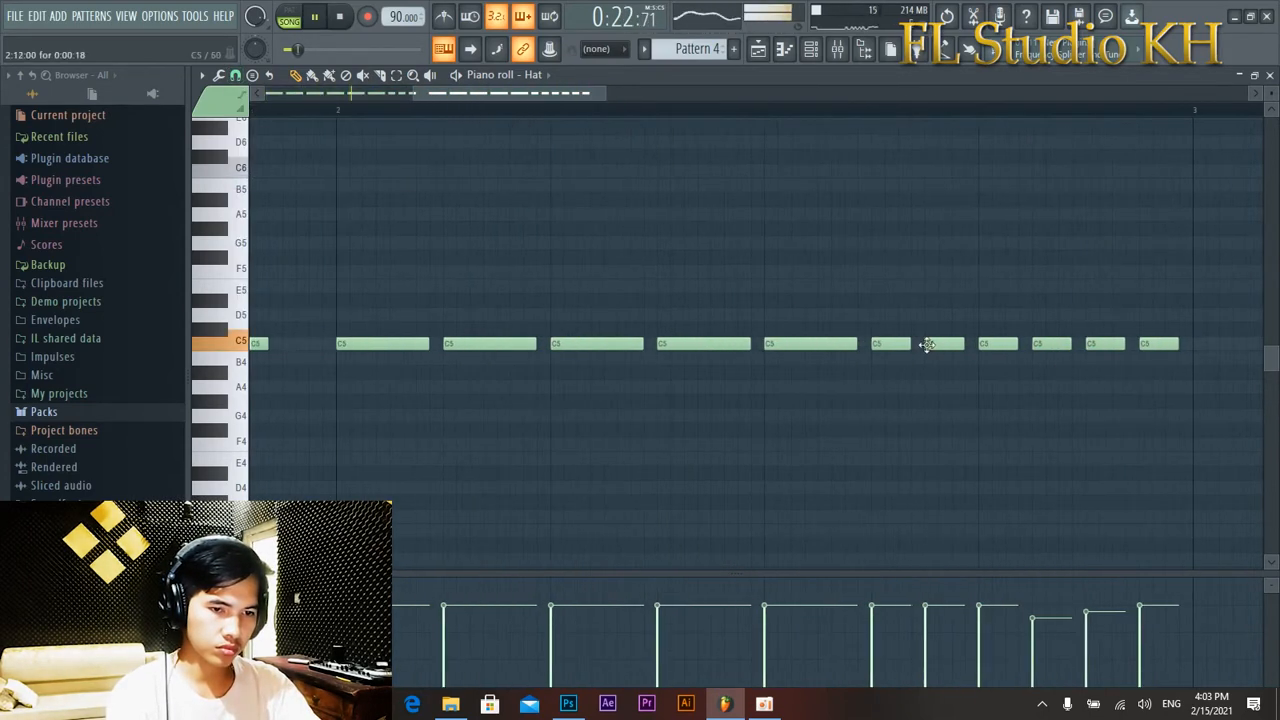
left_click(904, 344)
Replace the second-to-last hat note of bar 2 with four very short C5 notes and ramp the velocities upward through the last note.
left_click(1095, 344)
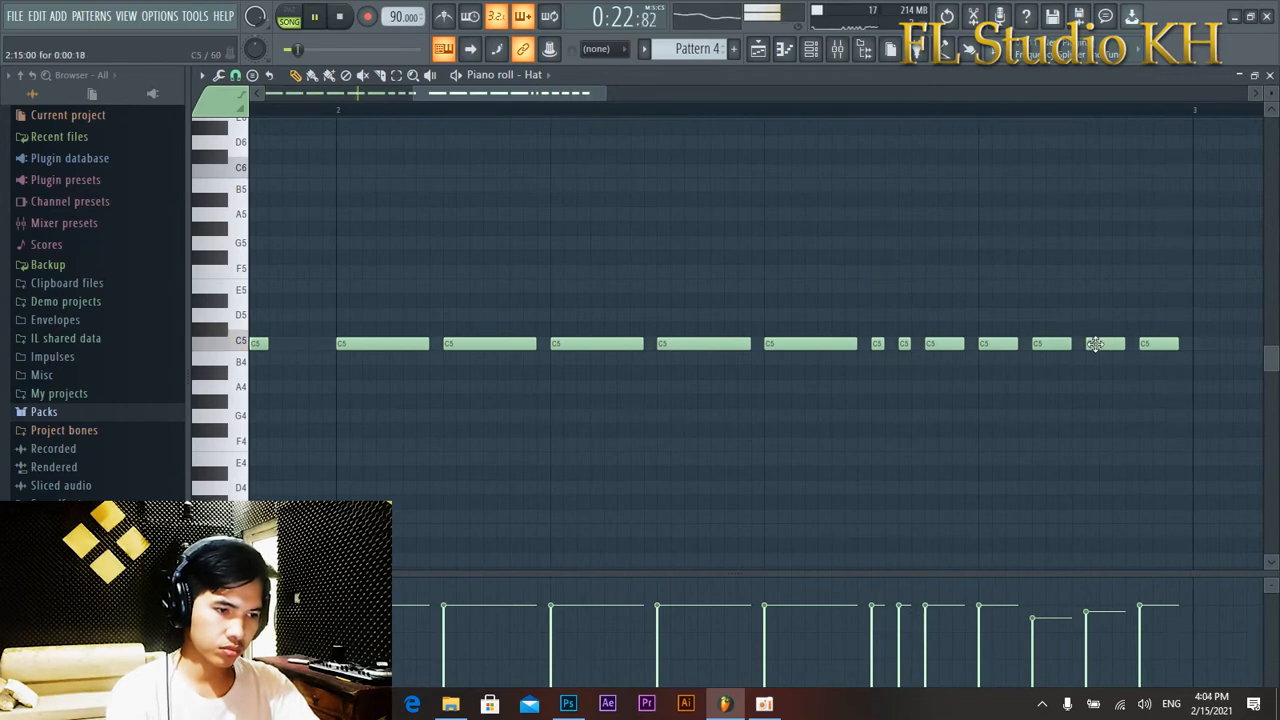
scroll(1110, 345, "up", 2)
left_click_drag(1097, 372, 1027, 347)
key("ctrl+b")
left_click_drag(1004, 650, 1137, 604)
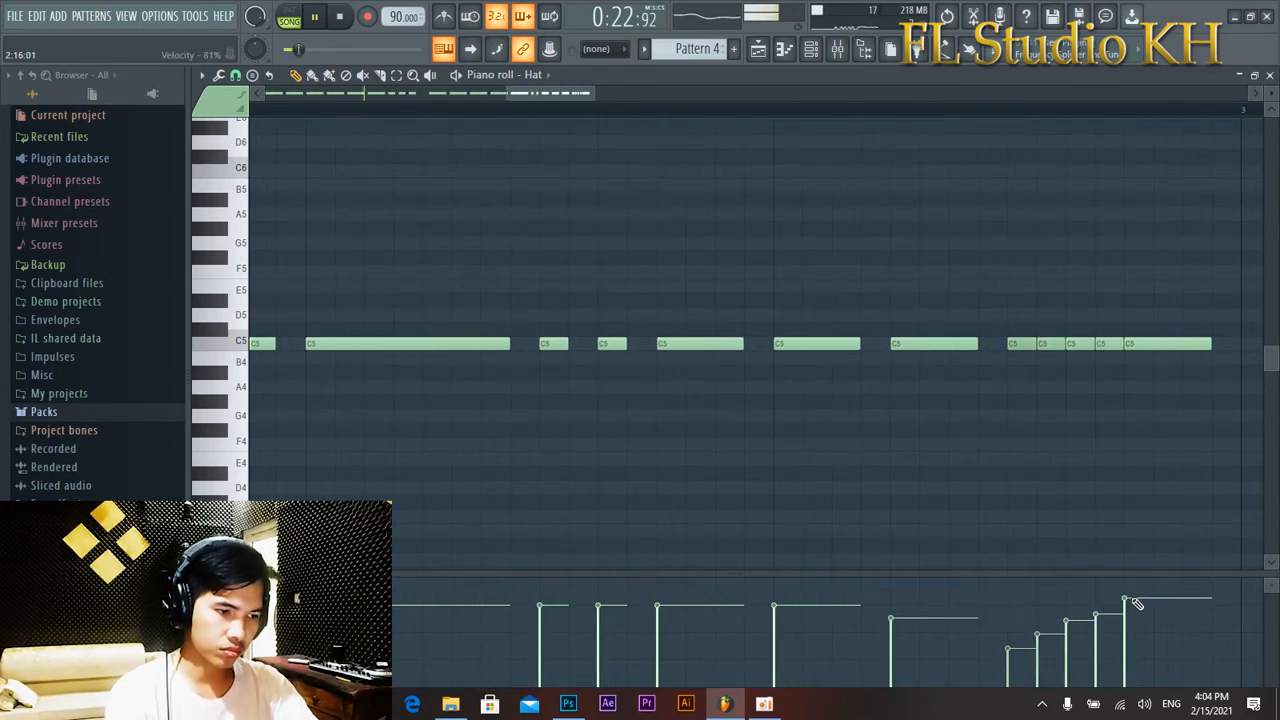
Stop the playback and repeat the Pattern 4 clip three more times on Track 5 of the playlist, filling it up to bar 17.
scroll(766, 471, "down", 3)
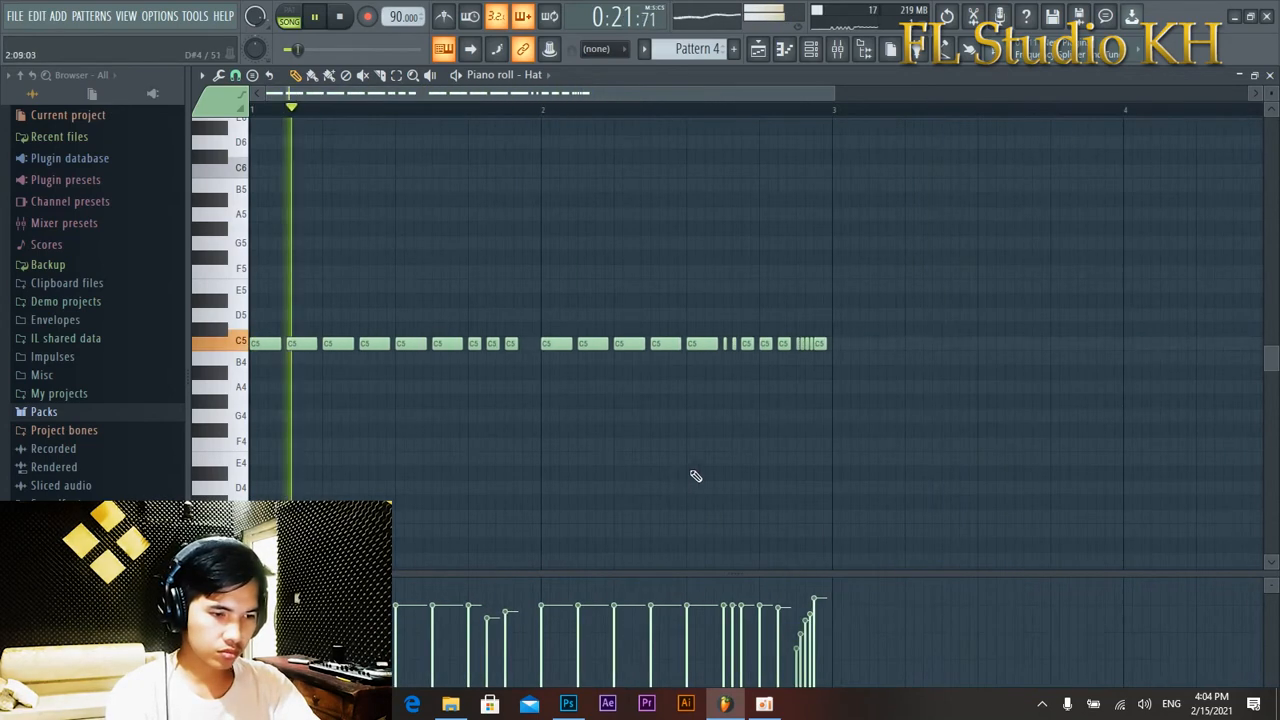
scroll(680, 473, "up", 1)
scroll(606, 447, "down", 1)
key("space")
key("F5")
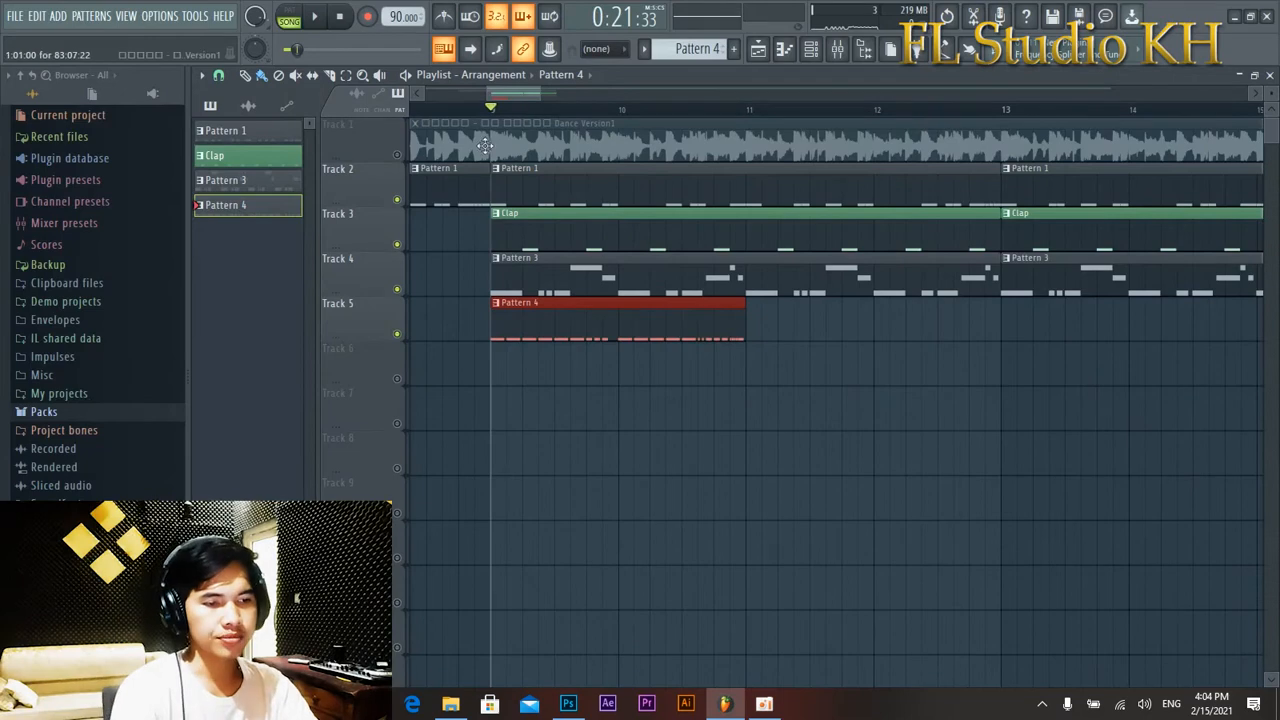
scroll(520, 290, "down", 2)
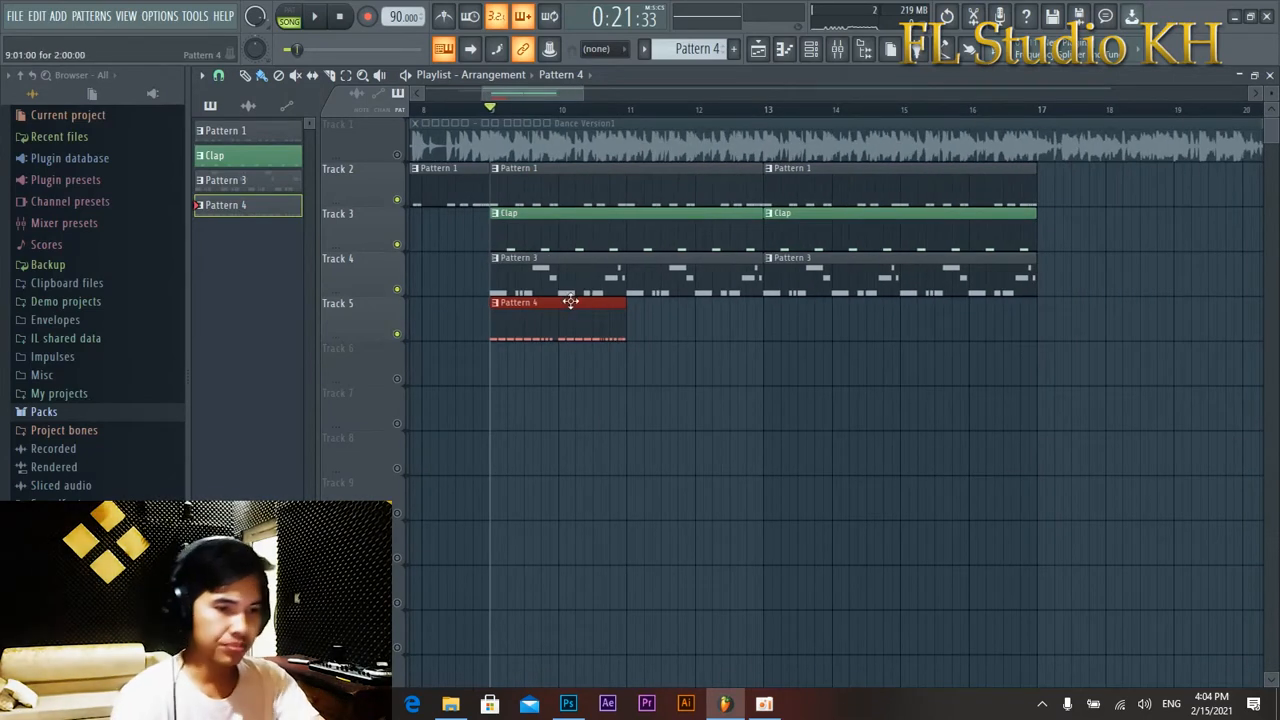
left_click_drag(634, 334, 994, 337)
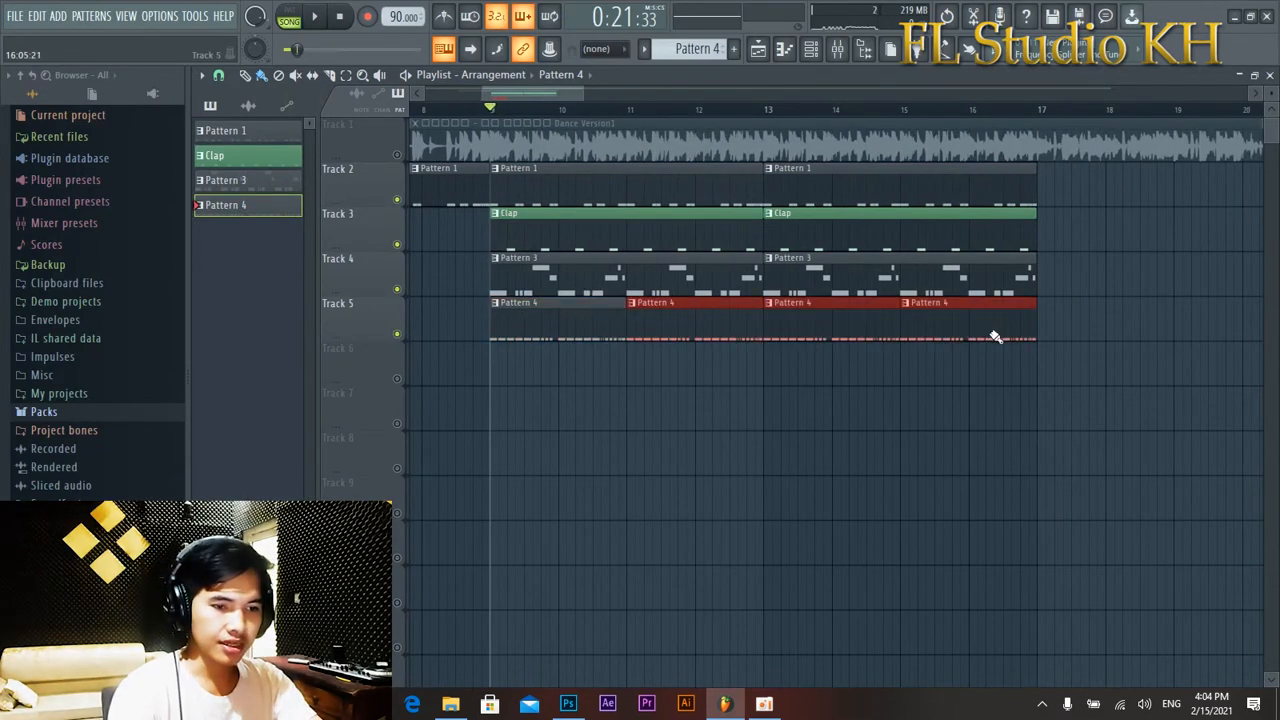
Play the arrangement from bar 9 to check the hats together with the kick, clap and 808 bass, then stop.
key("space")
scroll(737, 394, "down", 3)
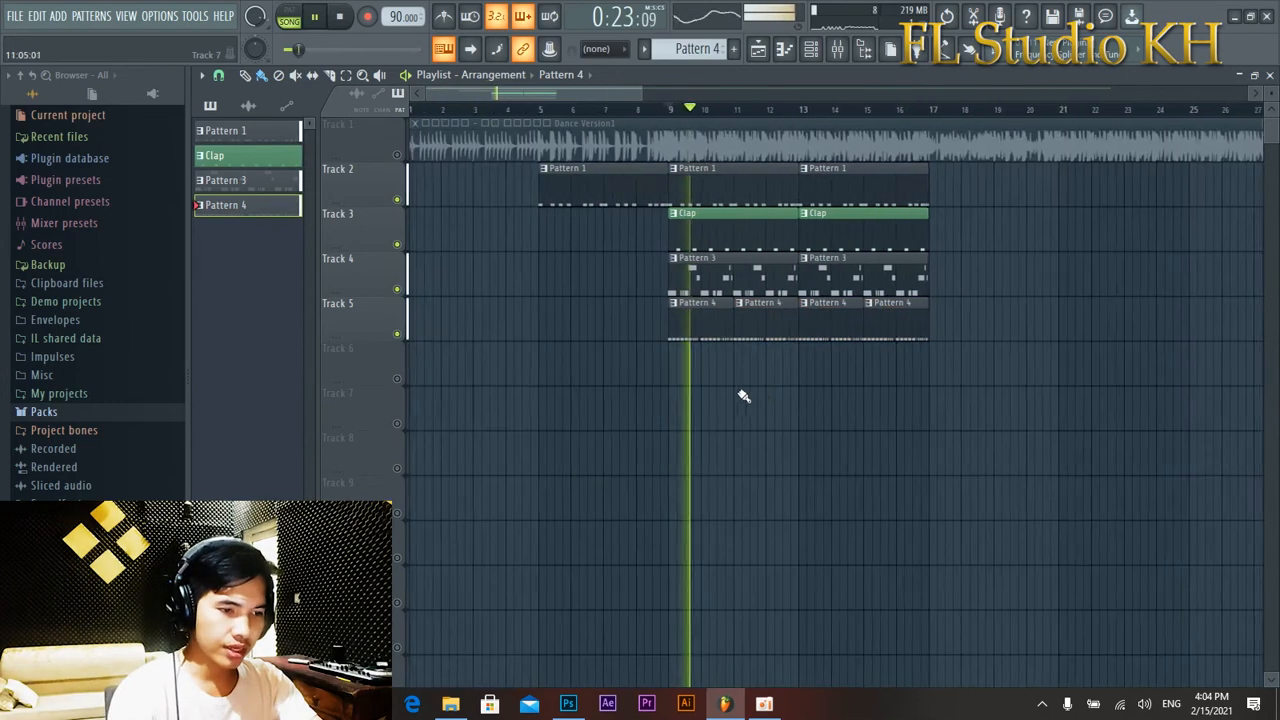
scroll(636, 367, "up", 2)
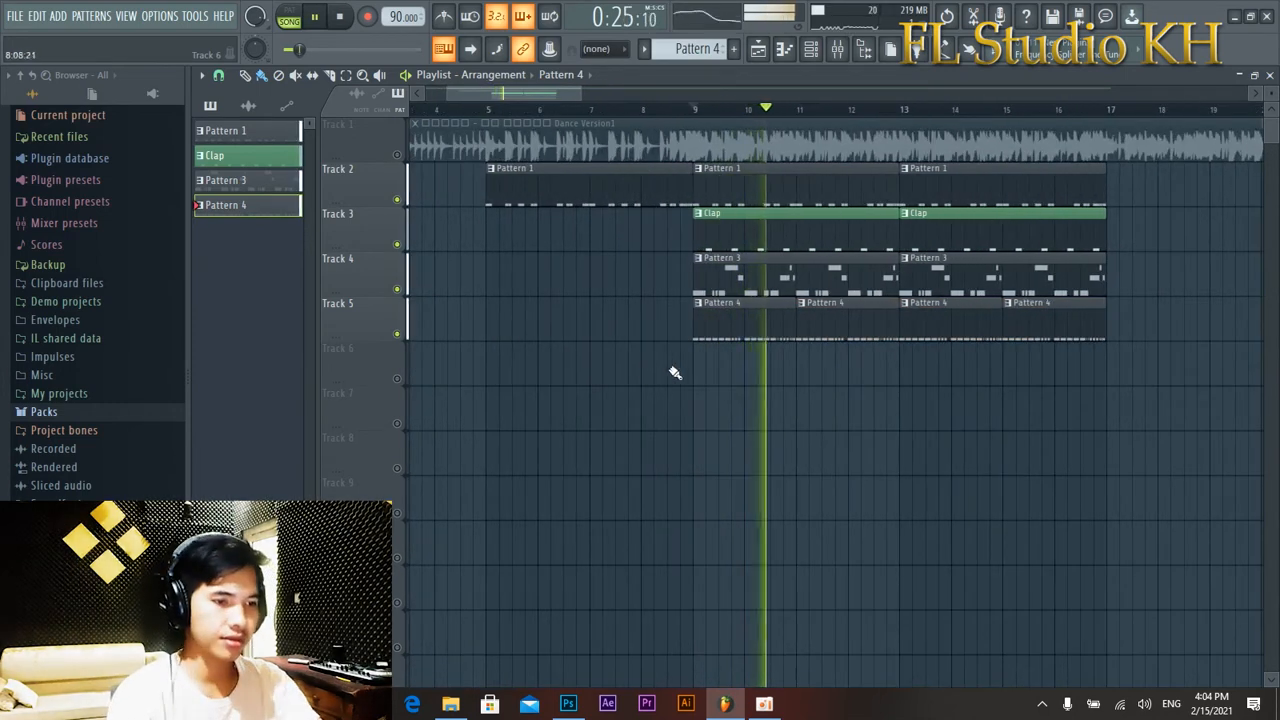
scroll(837, 429, "down", 2)
scroll(831, 423, "down", 2)
scroll(834, 421, "down", 1)
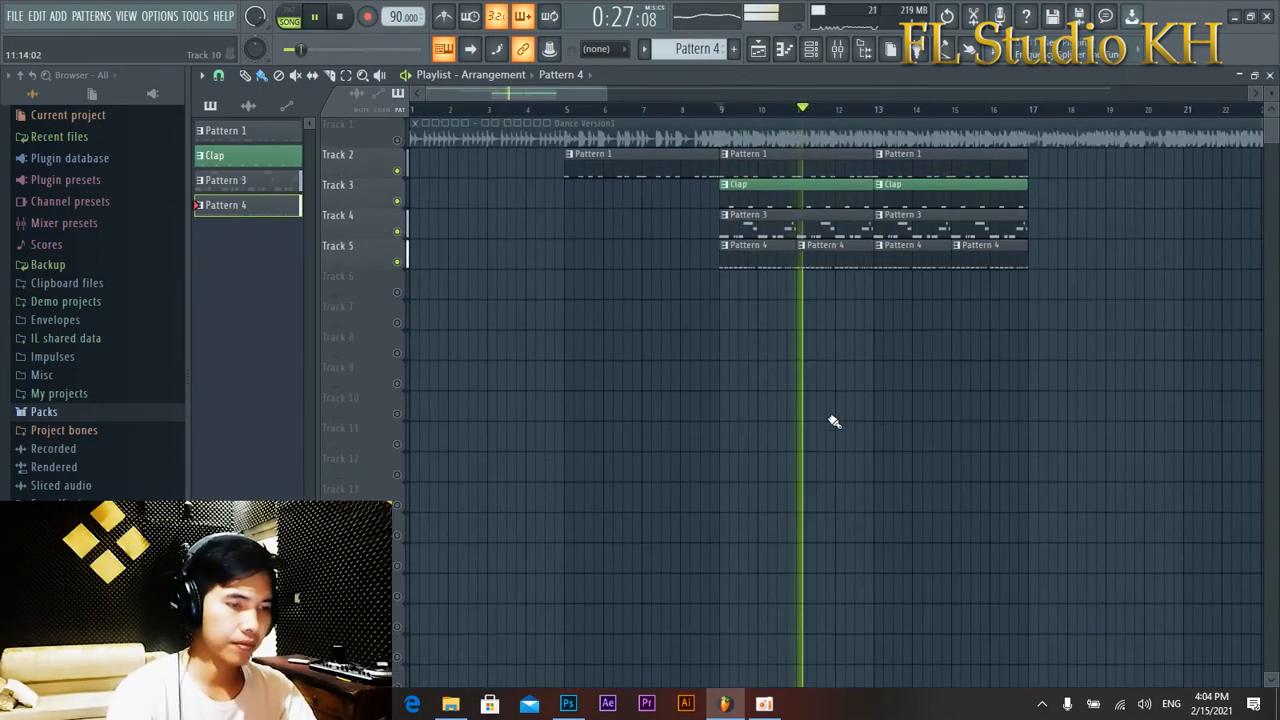
scroll(834, 421, "down", 1)
scroll(820, 419, "down", 3)
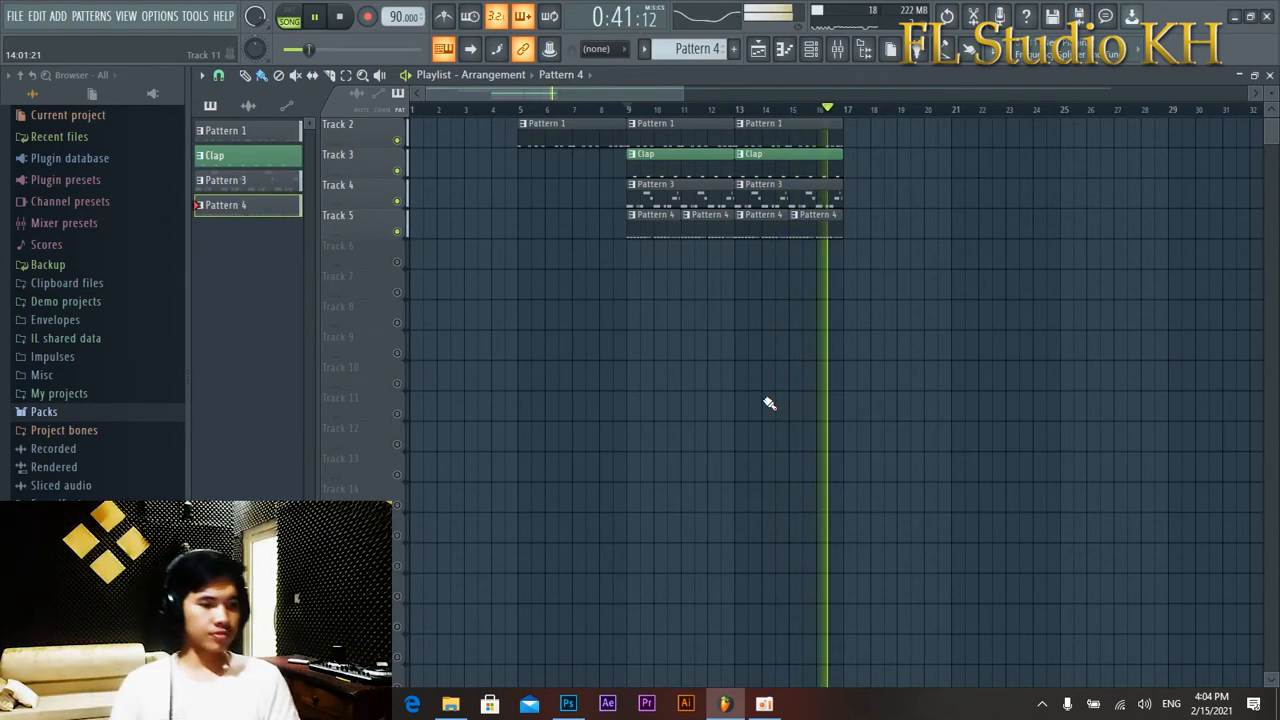
key("space")
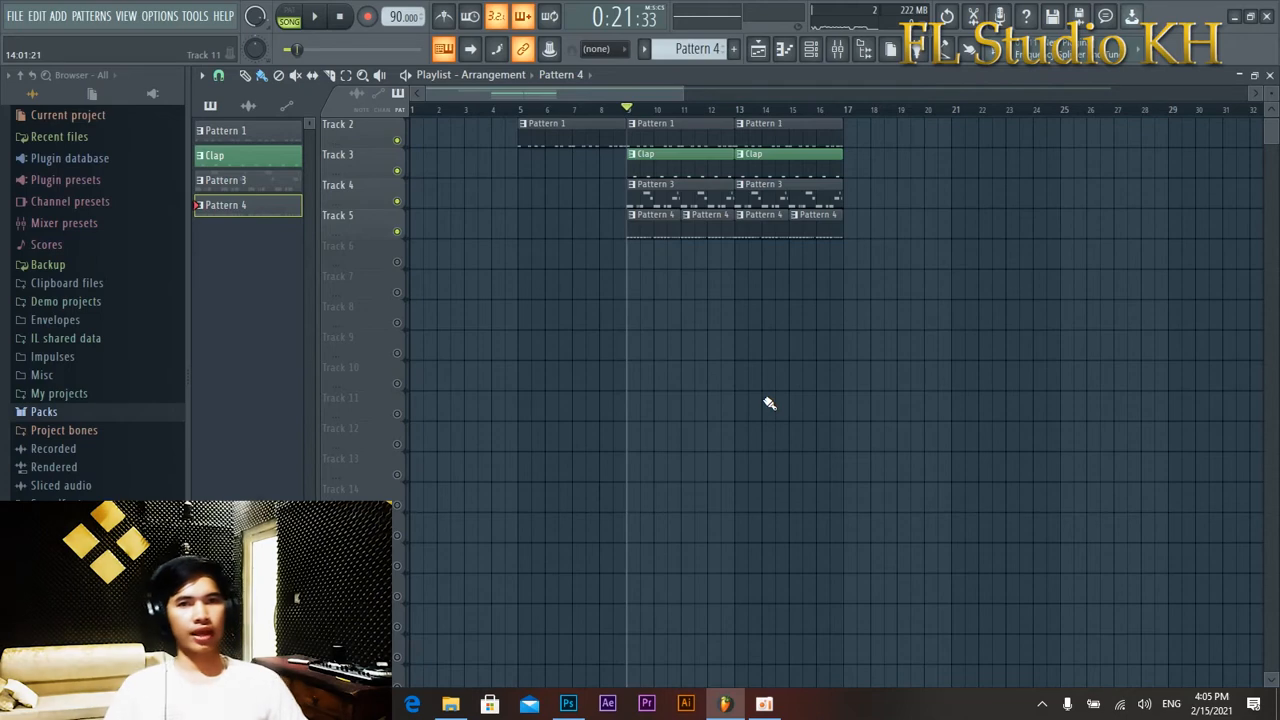
scroll(767, 401, "up", 1)
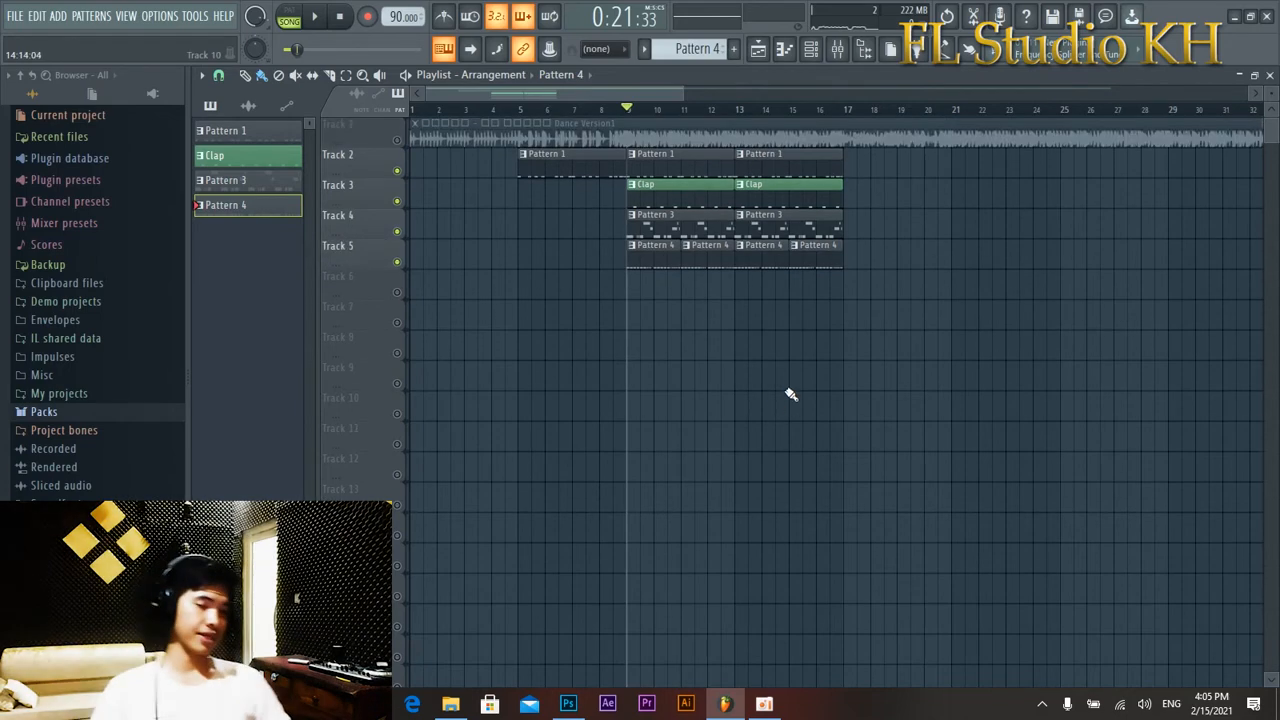
scroll(680, 337, "up", 2, "ctrl")
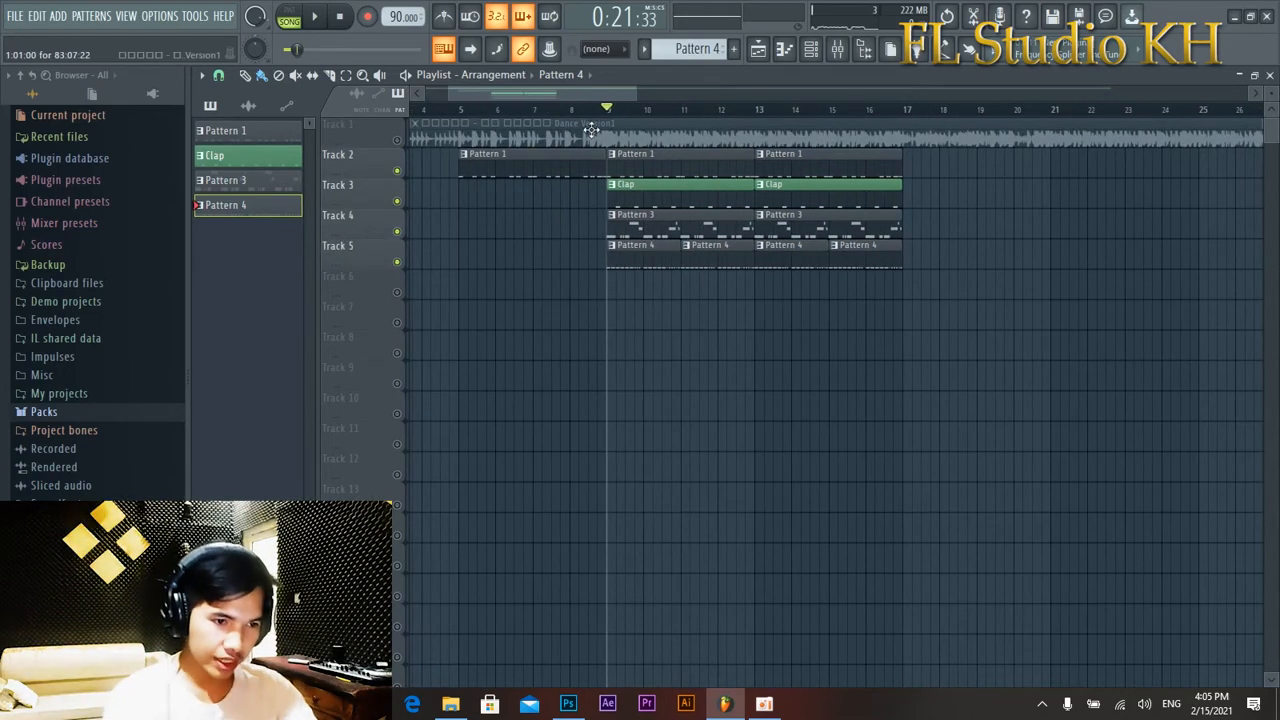
left_click_drag(570, 94, 549, 94)
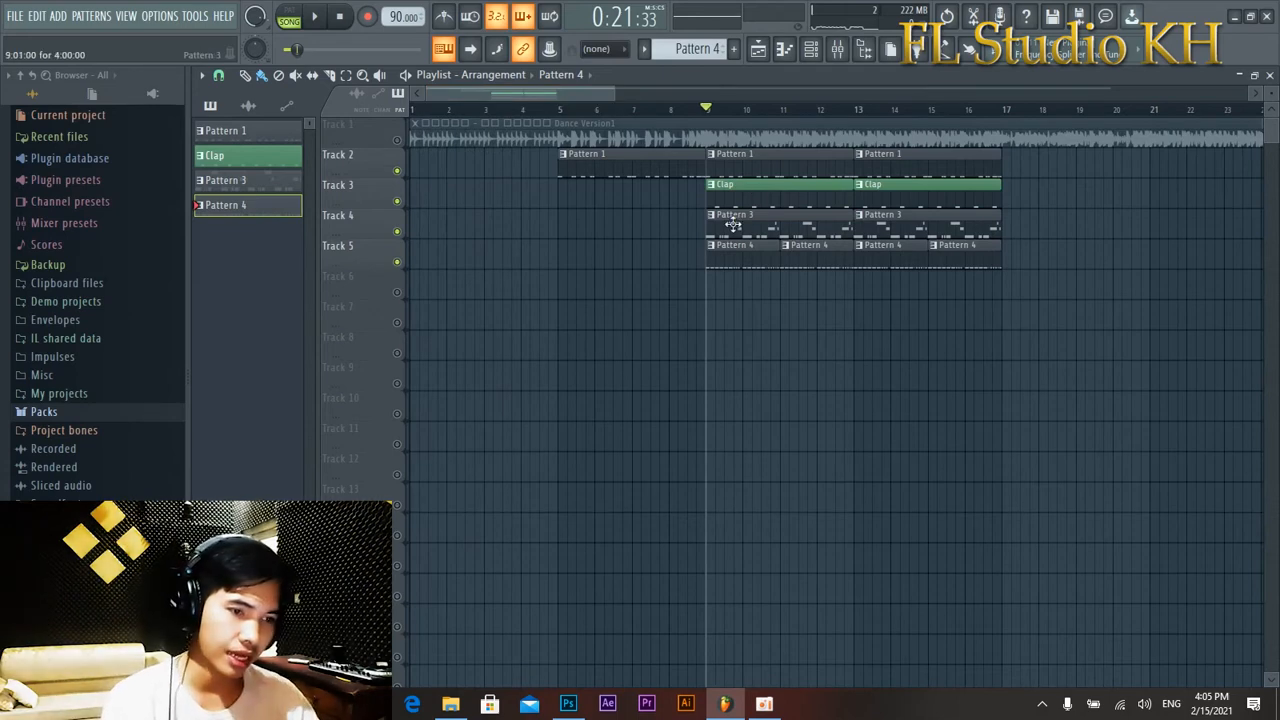